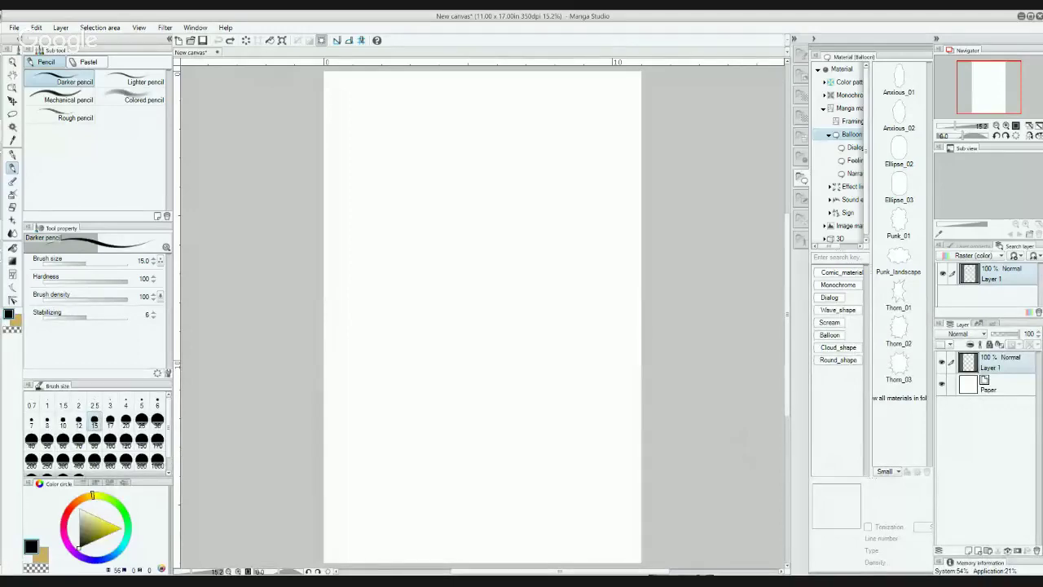
Step: Ink the tips of the outer hair strands on the long hair lock in the middle comic panel
mouse_move(387, 581)
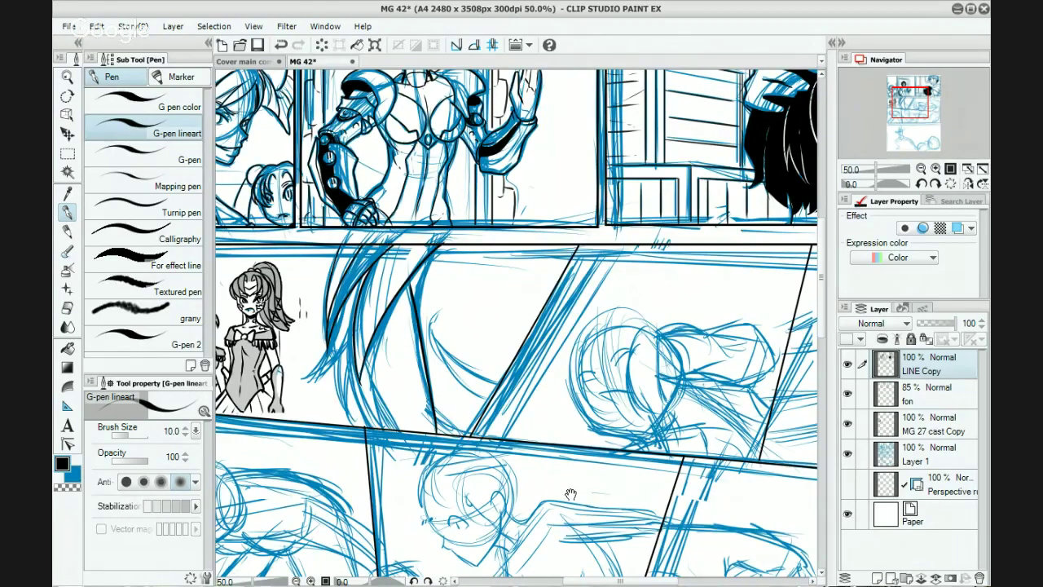
drag(570, 494, 585, 455)
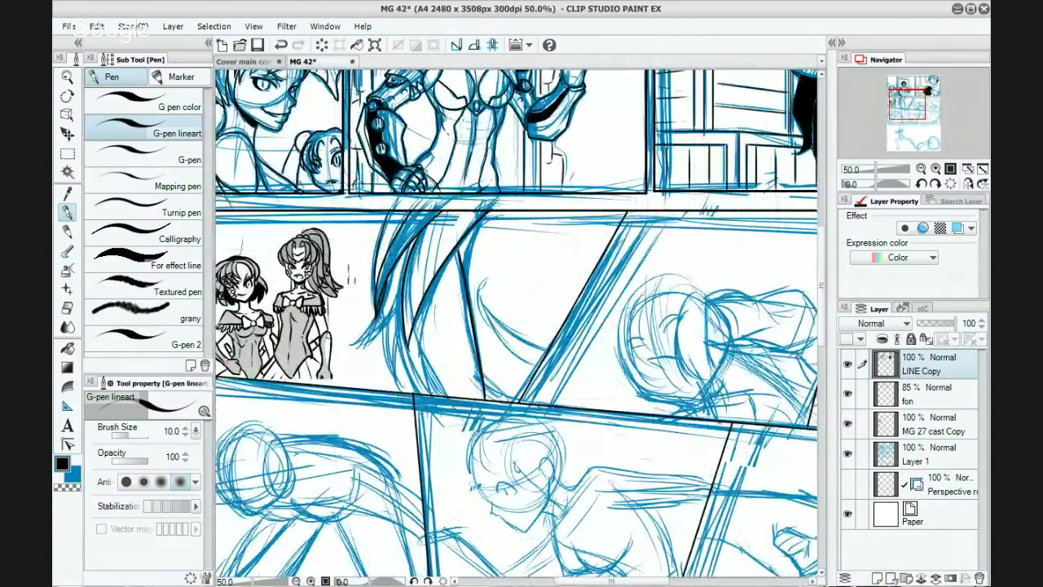
drag(388, 283, 359, 344)
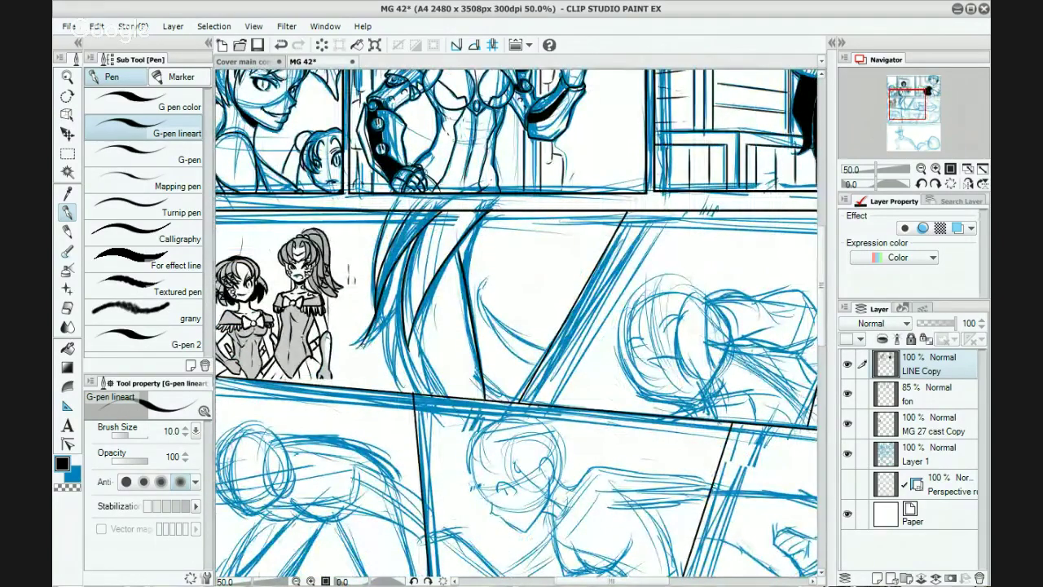
mouse_move(398, 300)
mouse_down()
mouse_move(356, 348)
mouse_move(401, 383)
mouse_move(396, 314)
mouse_up()
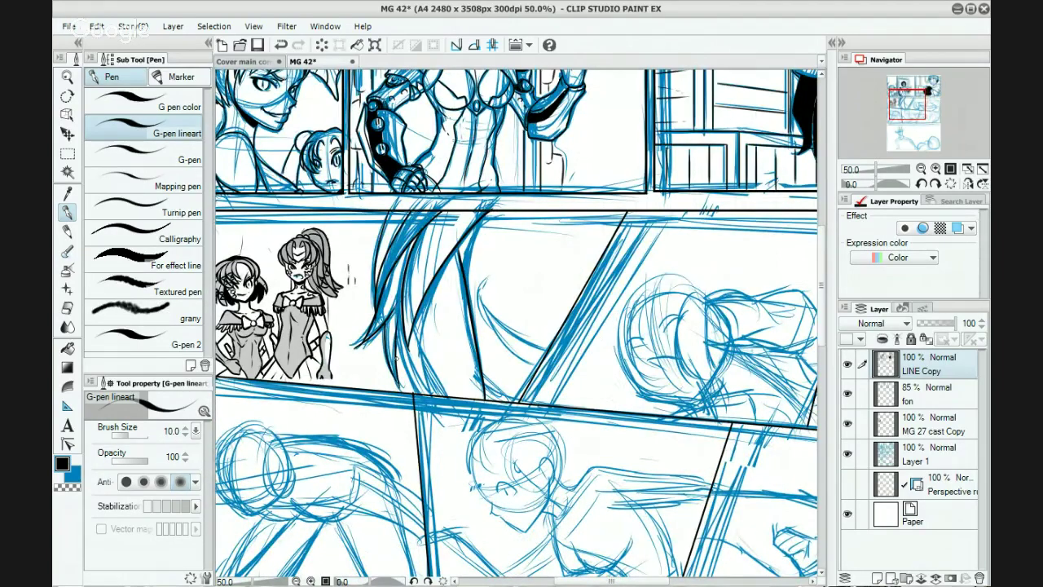
Step: Ink the lower strands of the hair lock in black, running down to the panel's lower border
mouse_move(398, 362)
mouse_down()
mouse_move(399, 325)
mouse_move(429, 398)
mouse_up()
key(ctrl+z)
drag(403, 315, 425, 392)
key(ctrl+z)
mouse_move(404, 311)
mouse_down()
mouse_move(405, 349)
mouse_move(427, 393)
mouse_up()
drag(419, 334, 434, 396)
drag(420, 354, 450, 399)
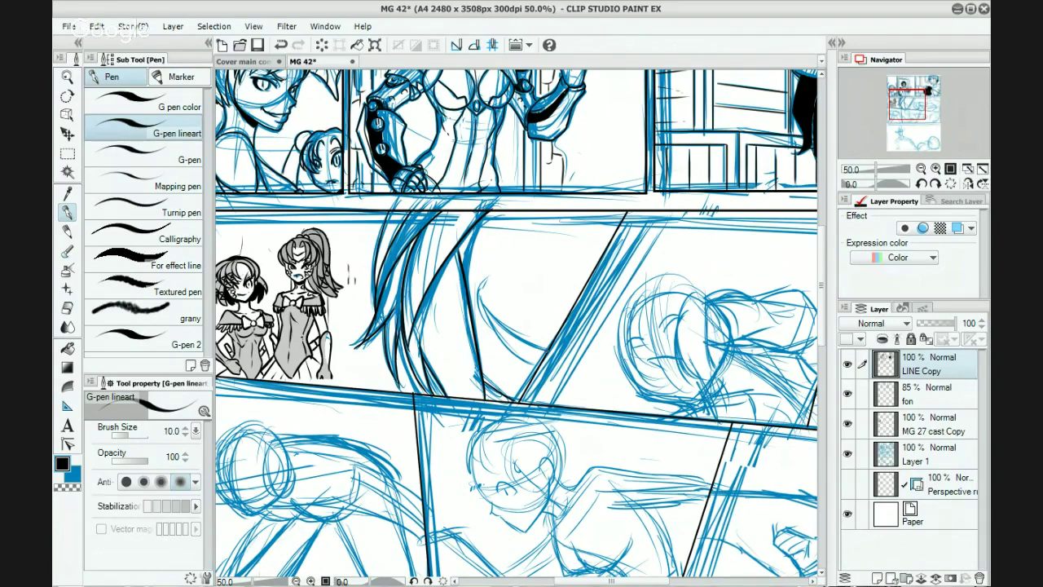
Step: Ink a thin curved crescent in the open area between the hair and the slanted panel border
drag(548, 350, 487, 303)
key(ctrl+z)
drag(545, 350, 483, 312)
key(ctrl+z)
drag(546, 351, 481, 296)
drag(481, 303, 526, 360)
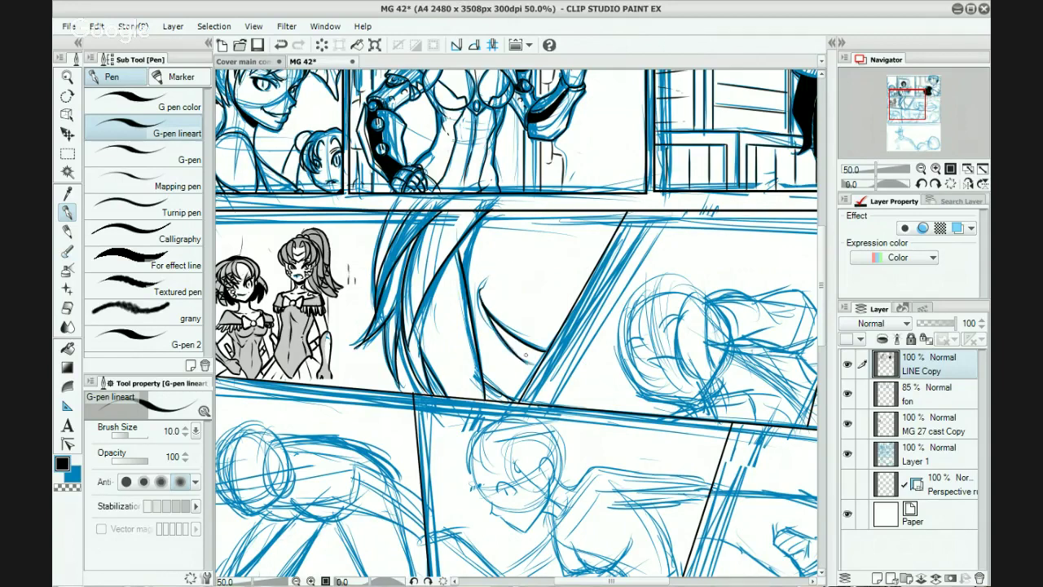
key(ctrl+z)
drag(486, 314, 543, 362)
key(ctrl+z)
Step: Fill the area around the crescent and the leftover corner beneath it with black
key(g)
click(547, 253)
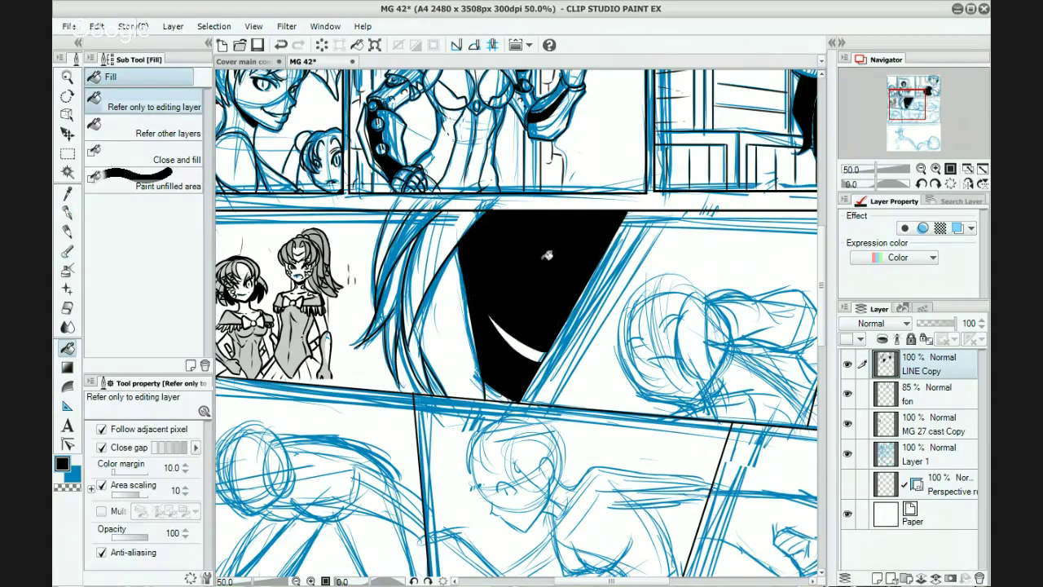
key(p)
drag(484, 388, 512, 402)
key(ctrl+z)
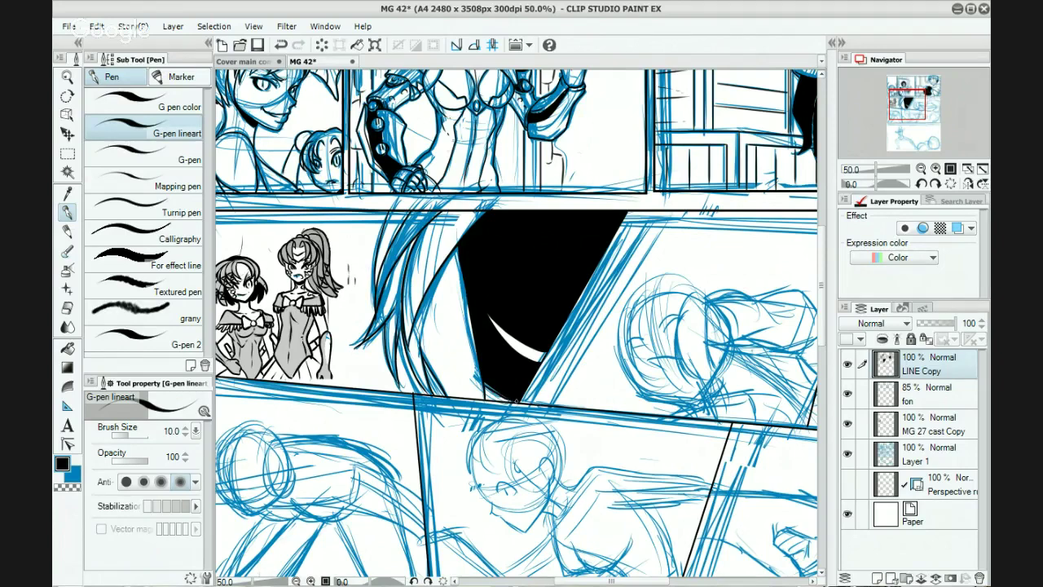
key(g)
key(g)
click(499, 395)
key(p)
drag(603, 325, 652, 319)
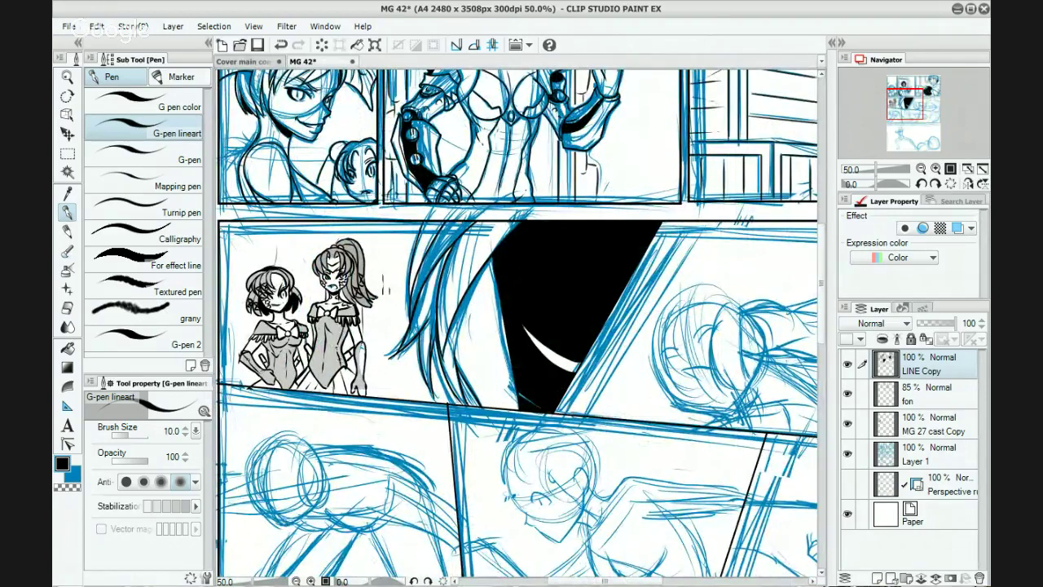
key(ctrl+z)
mouse_move(335, 392)
mouse_down()
mouse_move(331, 377)
mouse_move(319, 382)
mouse_move(366, 383)
mouse_move(376, 394)
mouse_up()
key(ctrl+z)
Step: Ink thin curved lines in the white section between the hair strands and the black area
drag(761, 489, 675, 376)
drag(569, 274, 628, 346)
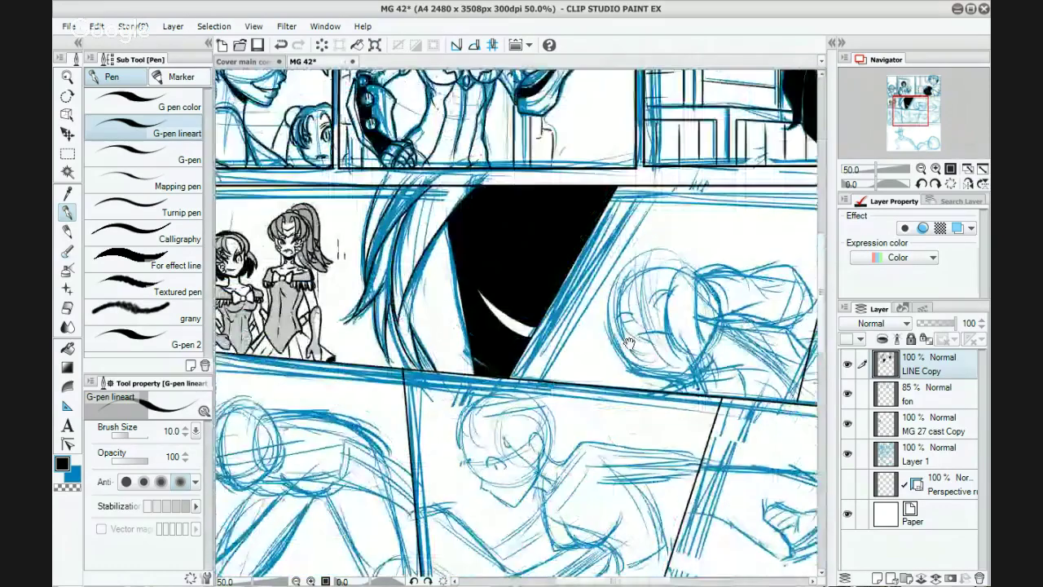
drag(757, 480, 640, 505)
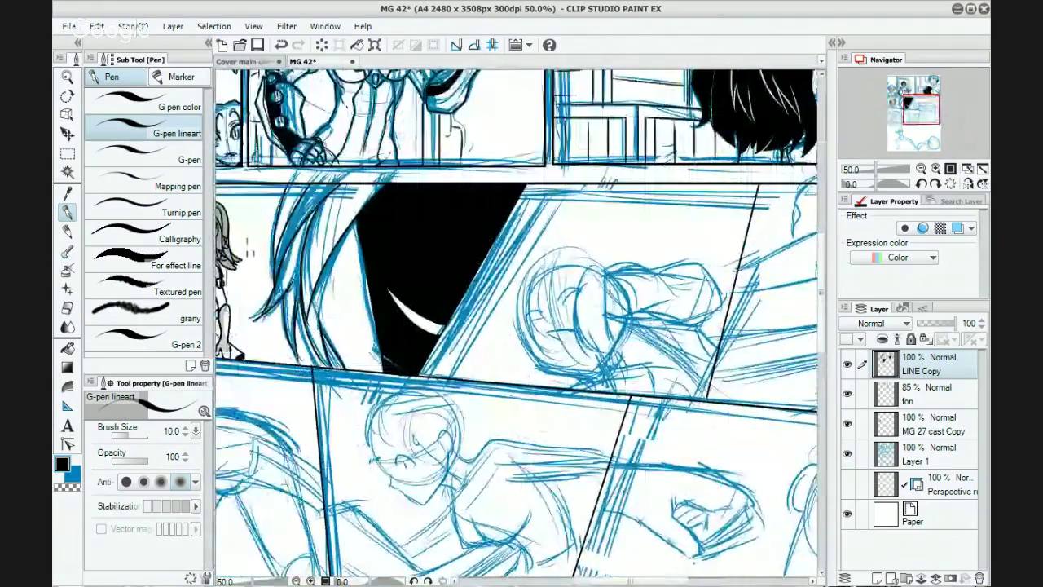
drag(363, 371, 329, 295)
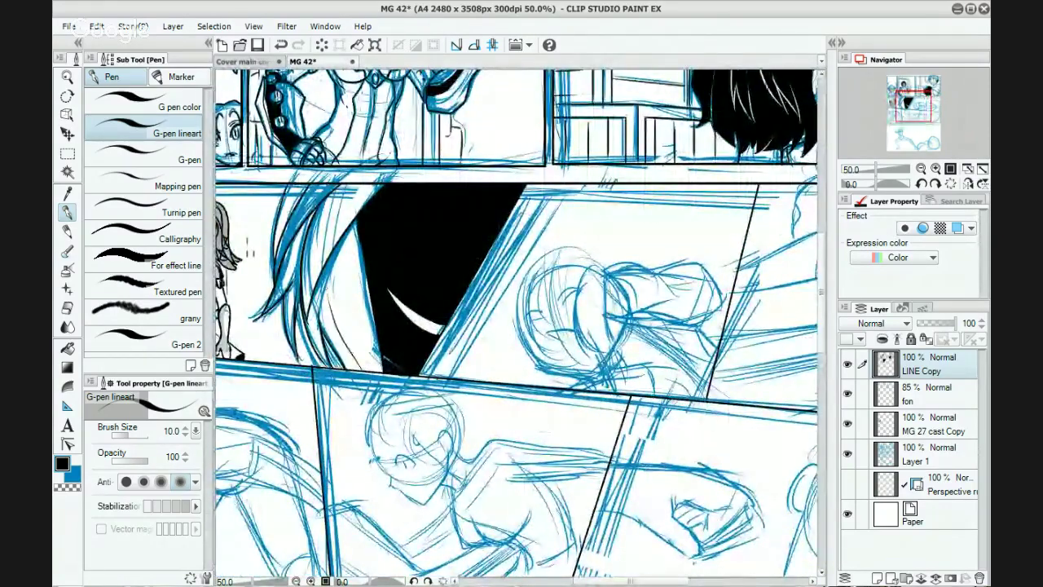
mouse_move(360, 351)
mouse_down()
mouse_move(324, 261)
mouse_move(350, 344)
mouse_up()
key(ctrl+z)
key(ctrl+z)
drag(333, 247, 354, 339)
key(ctrl+z)
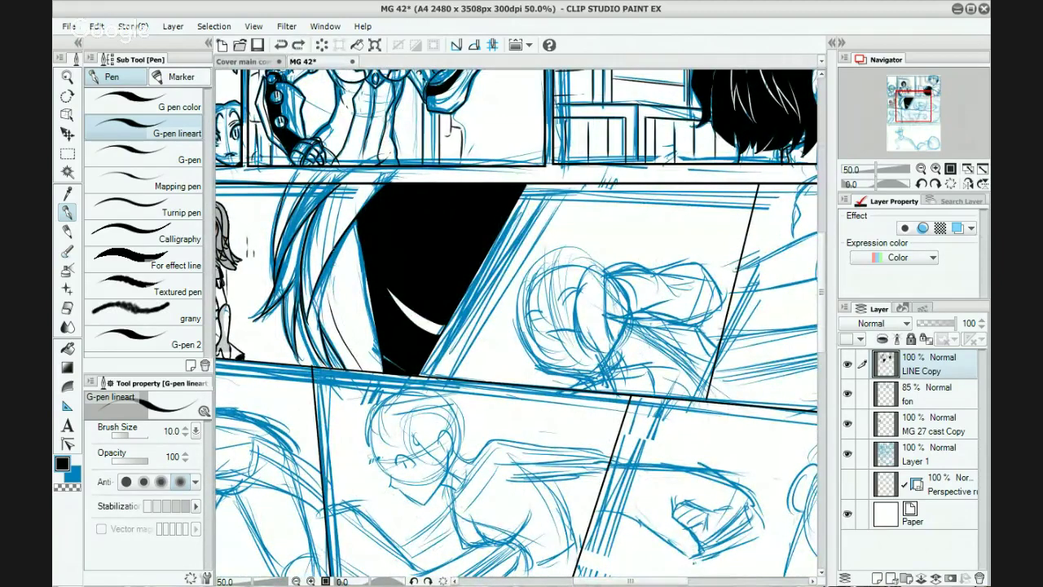
drag(330, 256, 347, 344)
key(ctrl+z)
drag(332, 247, 349, 347)
Step: Ink a curved strand from the panel's upper border down along the inner edge of the hair
drag(306, 317, 369, 184)
key(ctrl+z)
mouse_move(308, 313)
mouse_down()
mouse_move(359, 208)
mouse_move(332, 202)
mouse_move(316, 266)
mouse_up()
key(ctrl+z)
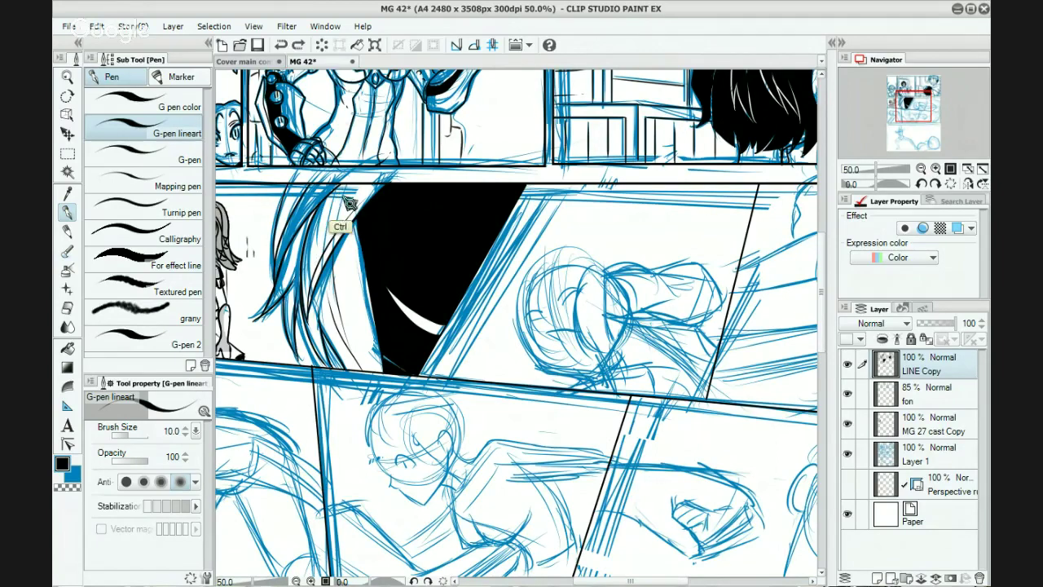
mouse_move(350, 184)
mouse_down()
mouse_move(325, 220)
mouse_move(308, 262)
mouse_up()
key(ctrl+z)
drag(362, 185, 327, 243)
key(ctrl+z)
drag(368, 180, 319, 254)
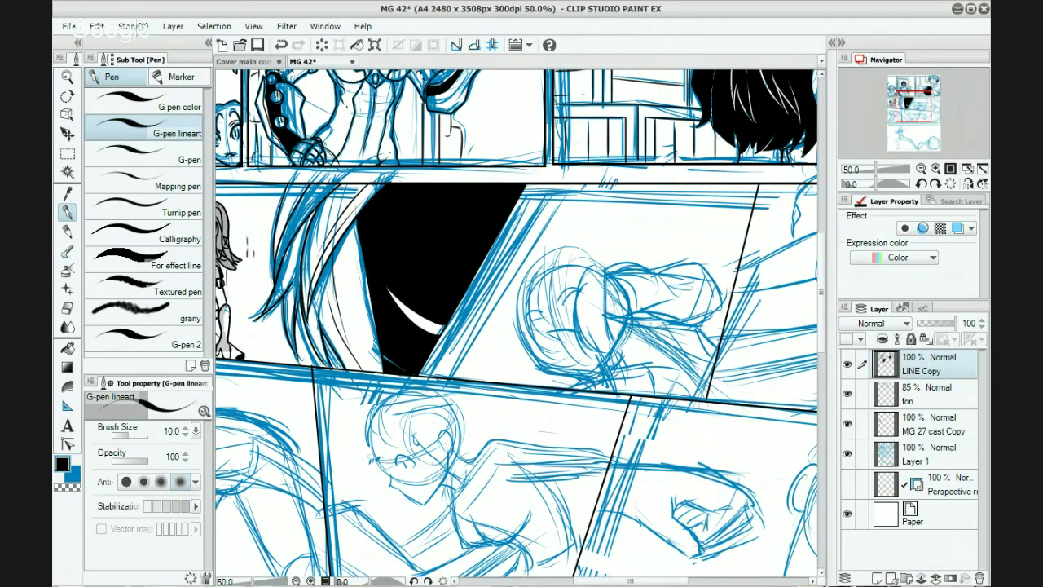
Step: Ink the outer edge of the hair lock and fill the white section beside the existing black area with black
drag(302, 212, 262, 315)
drag(383, 261, 420, 305)
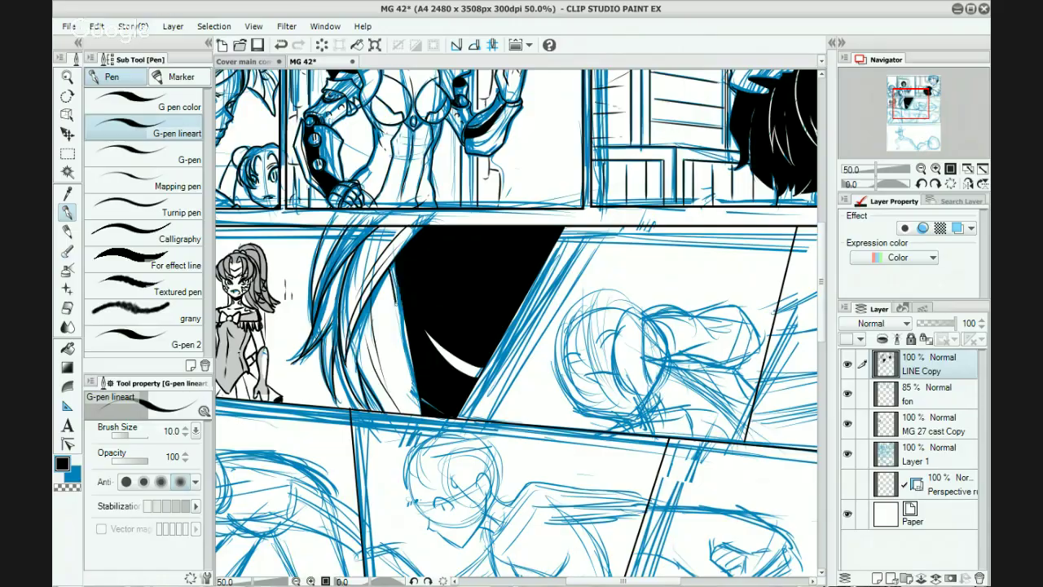
drag(396, 300, 406, 359)
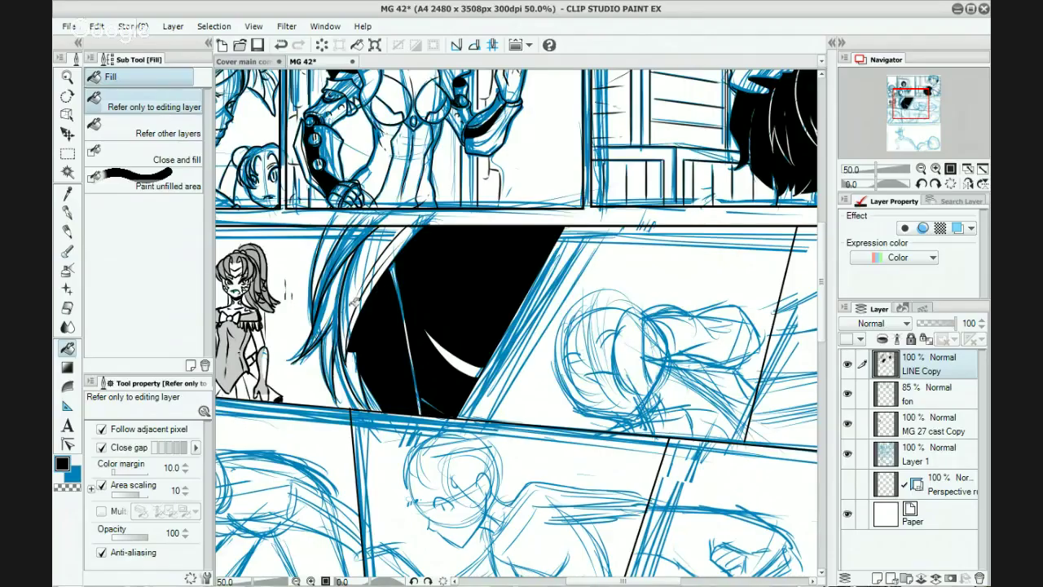
key(p)
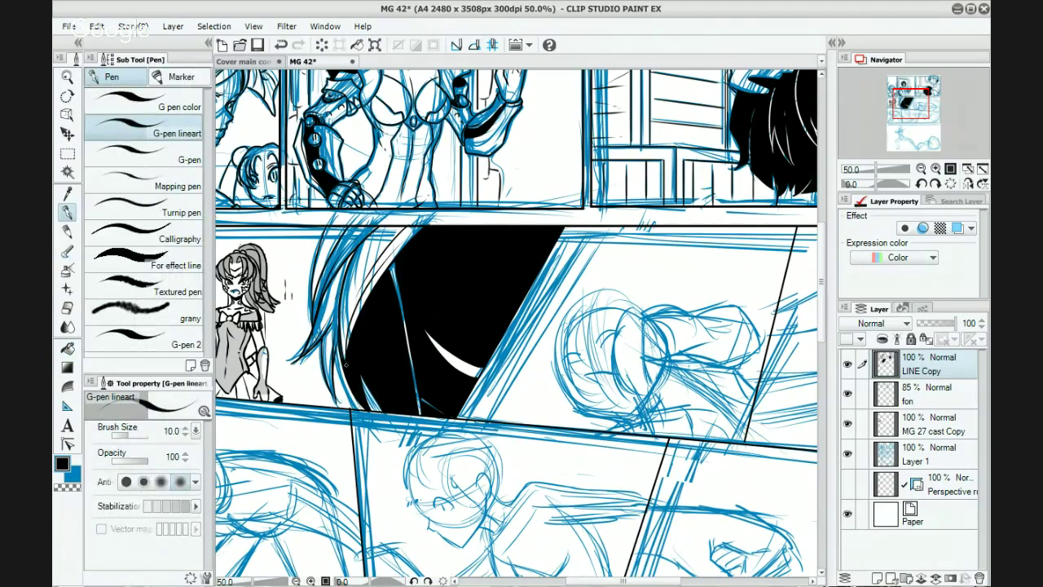
drag(347, 351, 375, 269)
key(ctrl+z)
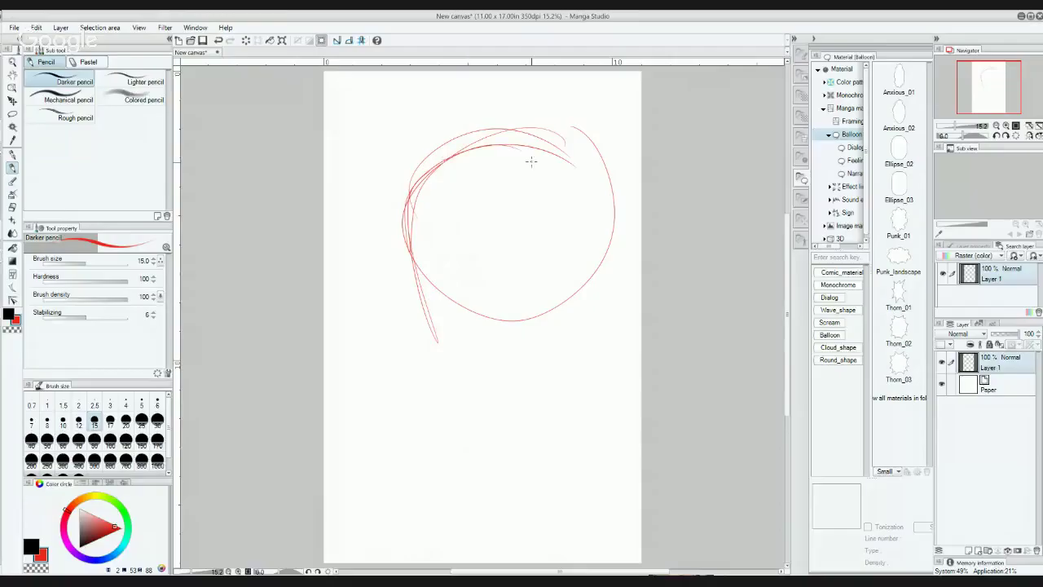
Step: On the new Manga Studio canvas, sketch the head's circle and the two side lines of the face in red pencil
mouse_move(531, 159)
mouse_down()
mouse_move(526, 133)
mouse_move(564, 256)
mouse_move(408, 196)
mouse_up()
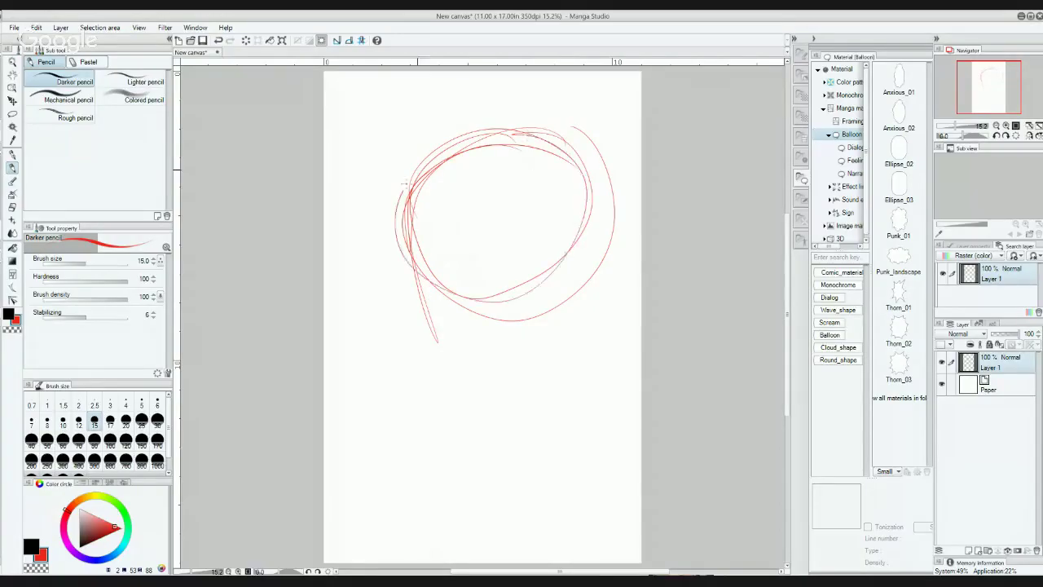
drag(569, 256, 578, 346)
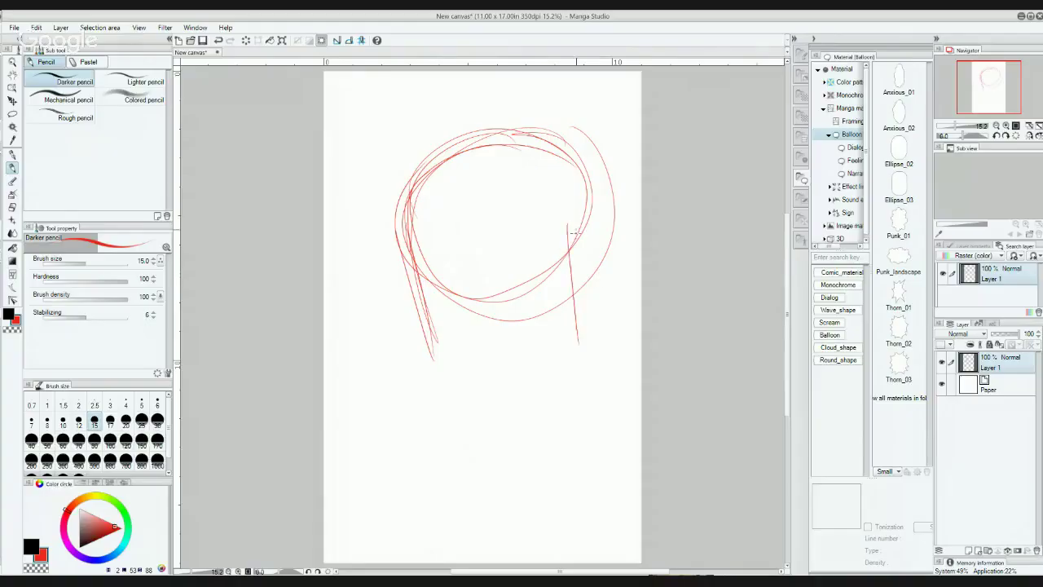
mouse_move(572, 217)
mouse_down()
mouse_move(584, 346)
mouse_move(583, 310)
mouse_up()
mouse_move(404, 261)
mouse_down()
mouse_move(419, 371)
mouse_move(427, 363)
mouse_up()
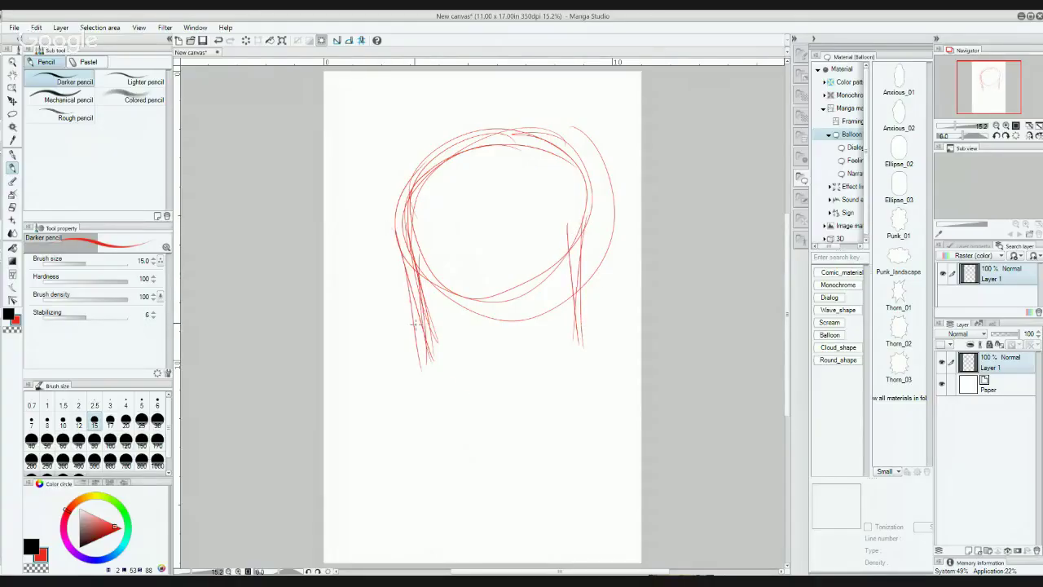
Step: Sketch the jawline and rounded chin in red, joining the two side lines of the face
drag(410, 321, 481, 401)
drag(416, 354, 486, 402)
drag(443, 370, 520, 388)
mouse_move(419, 332)
mouse_down()
mouse_move(448, 388)
mouse_move(486, 394)
mouse_move(544, 374)
mouse_move(573, 327)
mouse_up()
drag(528, 381, 576, 318)
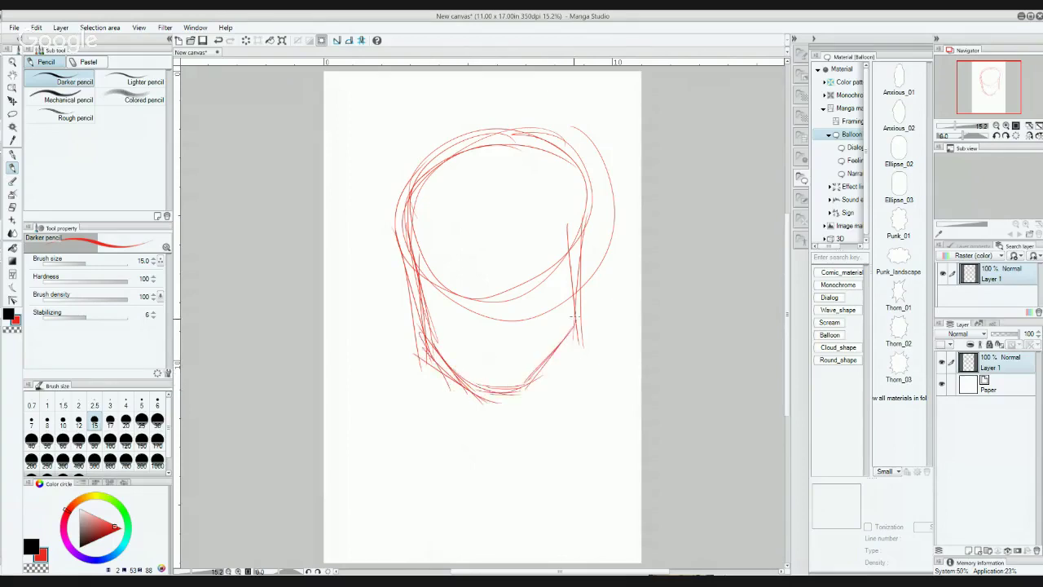
mouse_move(556, 352)
mouse_down()
mouse_move(461, 399)
mouse_move(529, 381)
mouse_move(577, 306)
mouse_move(536, 372)
mouse_up()
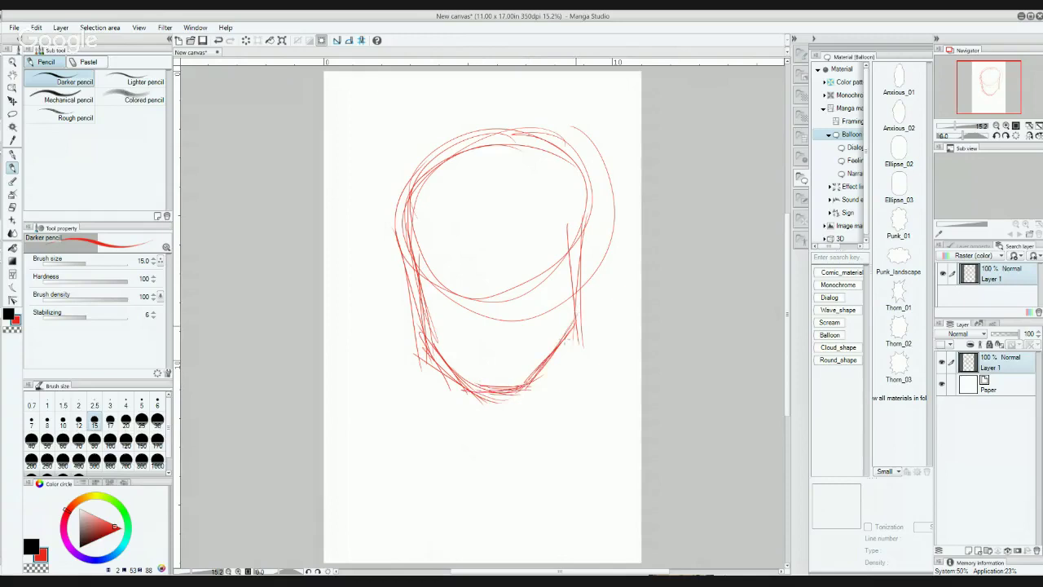
Step: Reinforce the right cheek and right jaw with repeated red pencil strokes
drag(574, 249, 562, 344)
drag(571, 223, 576, 317)
drag(582, 225, 582, 325)
mouse_move(582, 254)
mouse_down()
mouse_move(582, 339)
mouse_move(534, 396)
mouse_up()
drag(573, 343, 528, 396)
drag(579, 329, 533, 380)
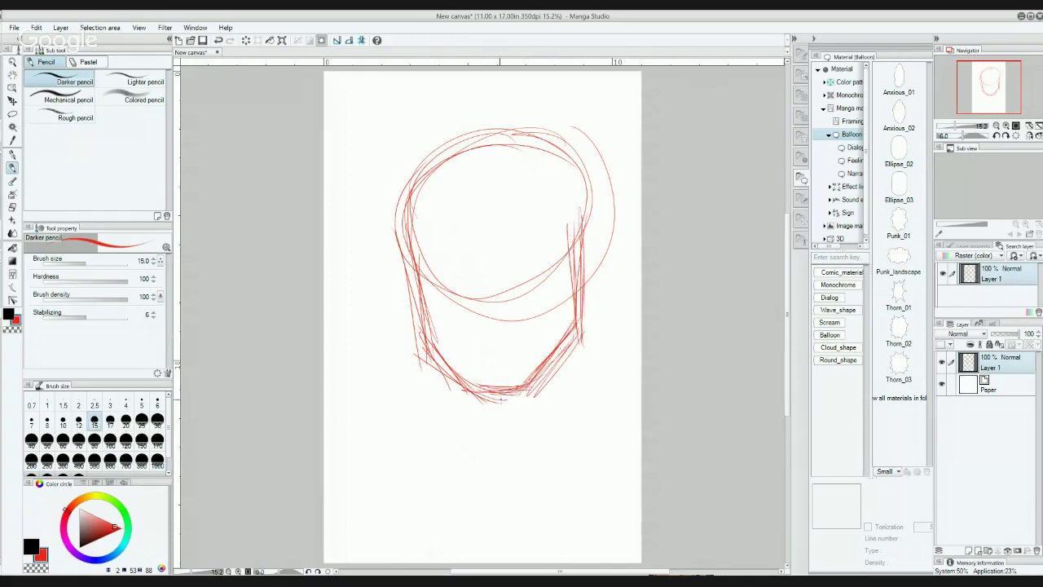
Step: Strengthen the chin and the left jaw up to the temple with more red strokes
mouse_move(471, 394)
mouse_down()
mouse_move(516, 399)
mouse_move(577, 325)
mouse_move(510, 401)
mouse_up()
mouse_move(514, 397)
mouse_down()
mouse_move(500, 374)
mouse_move(479, 402)
mouse_up()
mouse_move(509, 396)
mouse_down()
mouse_move(471, 399)
mouse_move(443, 370)
mouse_up()
mouse_move(465, 386)
mouse_down()
mouse_move(416, 327)
mouse_move(425, 337)
mouse_move(398, 217)
mouse_up()
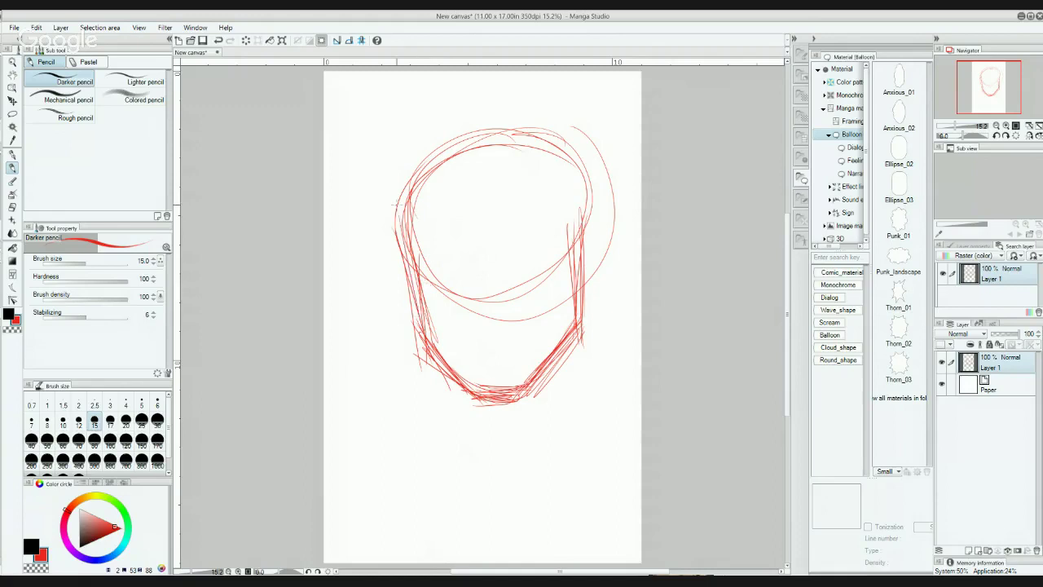
Step: Build up the outline of the skull with repeated red strokes over the crown and along both temples
drag(422, 318, 405, 191)
mouse_move(414, 247)
mouse_down()
mouse_move(461, 140)
mouse_move(518, 131)
mouse_up()
mouse_move(405, 190)
mouse_down()
mouse_move(580, 192)
mouse_move(585, 289)
mouse_up()
drag(577, 178, 582, 300)
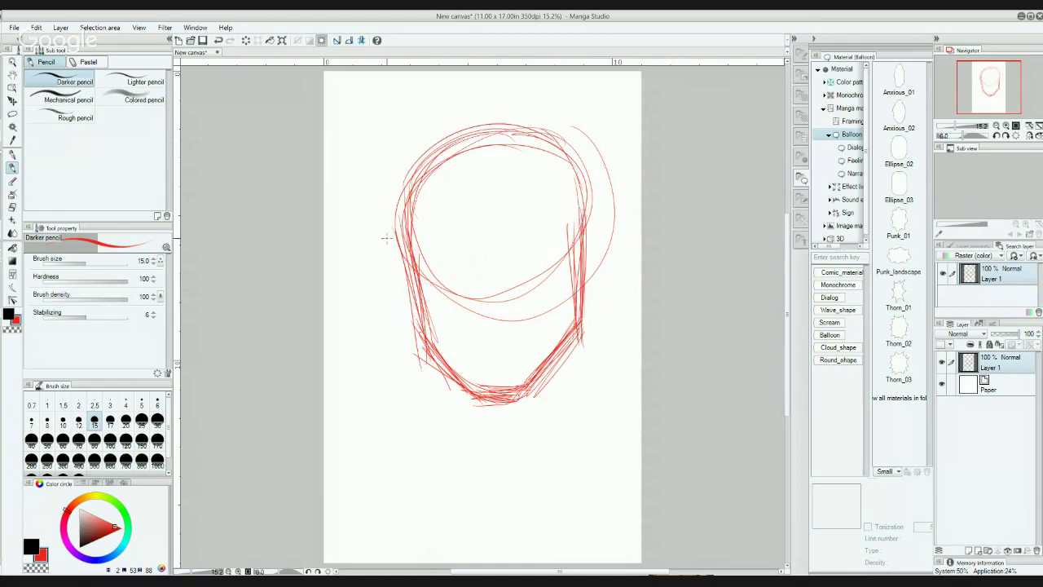
mouse_move(403, 223)
mouse_down()
mouse_move(442, 135)
mouse_move(522, 124)
mouse_up()
drag(415, 198, 483, 127)
mouse_move(416, 300)
mouse_down()
mouse_move(408, 230)
mouse_move(440, 153)
mouse_move(540, 119)
mouse_move(580, 274)
mouse_up()
drag(574, 184, 582, 295)
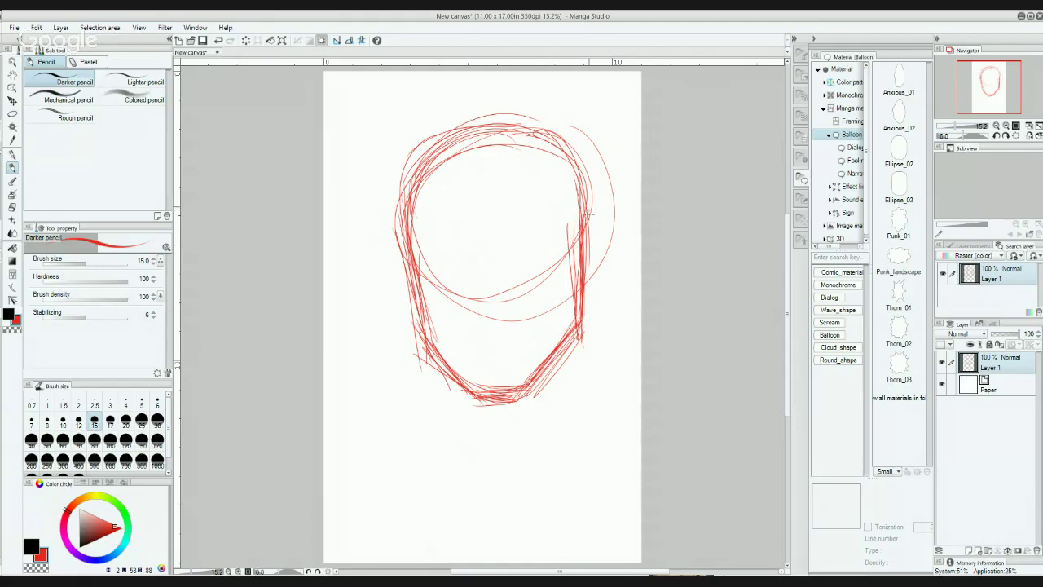
drag(424, 145, 418, 294)
drag(407, 181, 406, 238)
drag(458, 139, 399, 220)
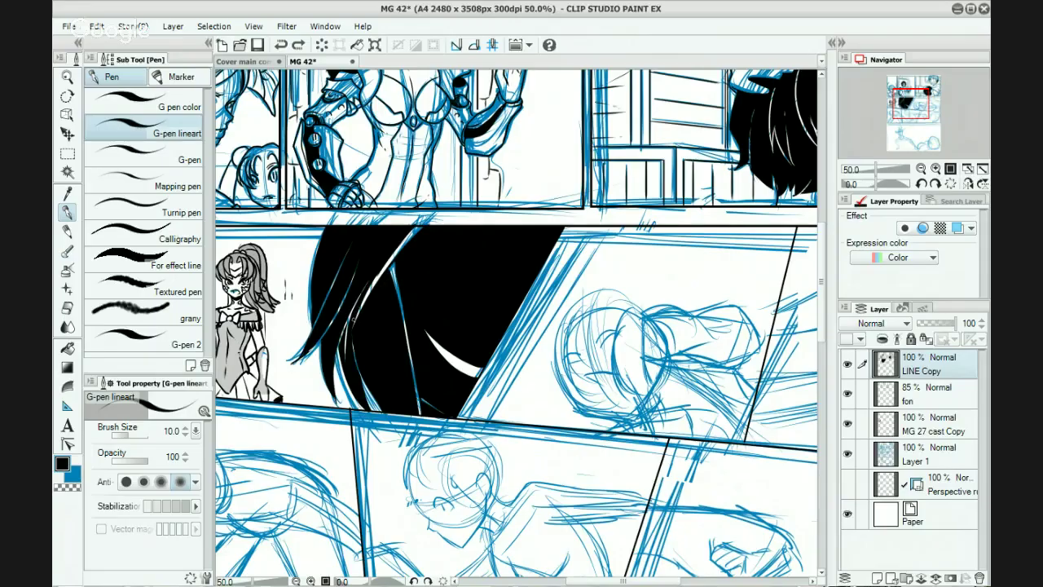
Step: On the Clip Studio Paint page MG 42, refine the edges of the white highlight between the black hair sections
drag(355, 317, 387, 265)
key(ctrl+z)
mouse_move(354, 317)
mouse_down()
mouse_move(385, 263)
mouse_move(363, 300)
mouse_up()
drag(387, 266, 367, 299)
mouse_move(412, 233)
mouse_down()
mouse_move(383, 271)
mouse_move(416, 223)
mouse_up()
key(ctrl+z)
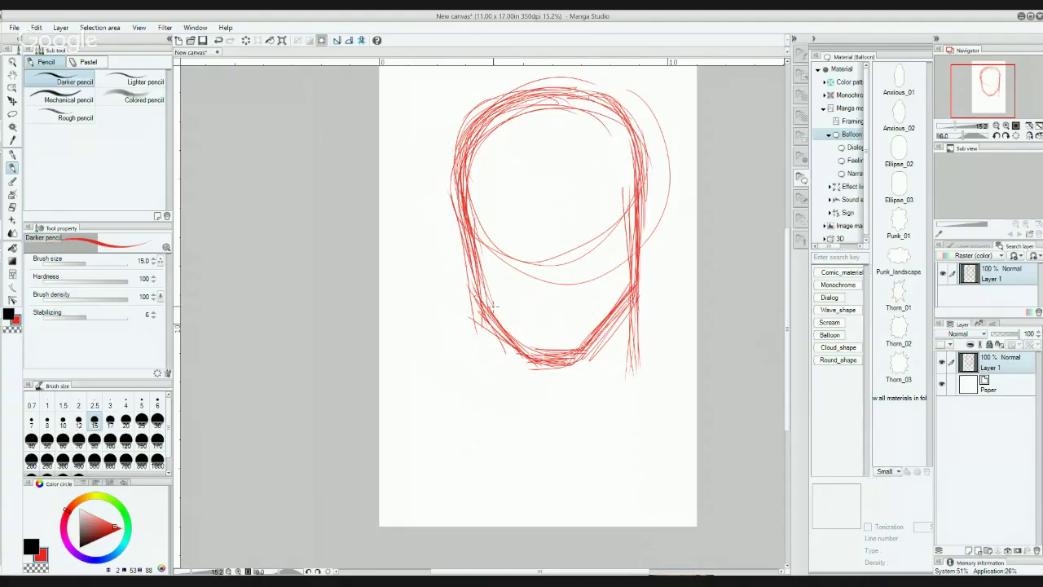
Step: On the Manga Studio canvas, sketch the left neck line below the jaw in red pencil
drag(499, 305, 487, 397)
drag(502, 328, 493, 403)
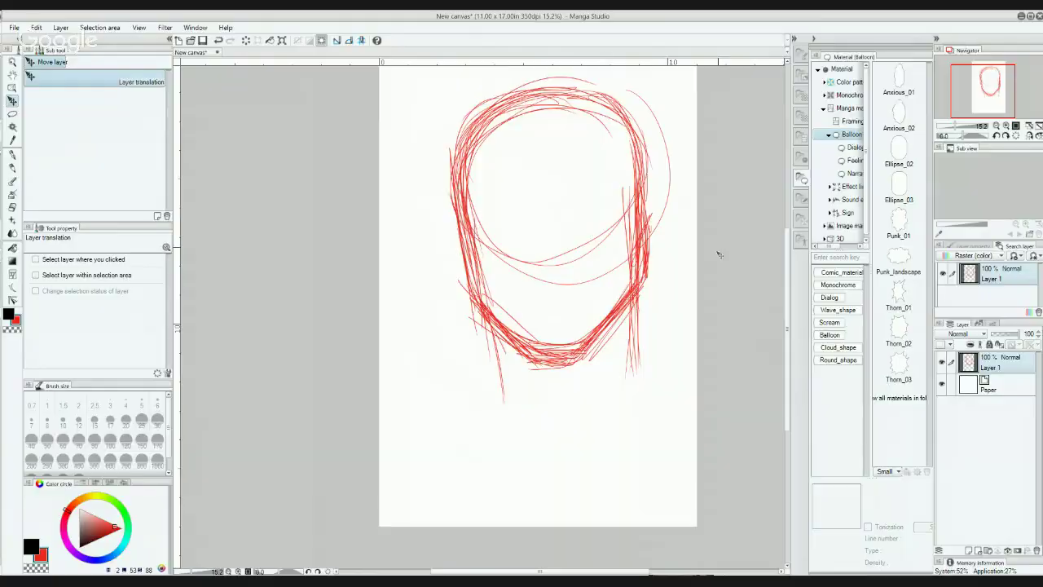
Step: Move the head sketch down and to the left on the canvas and rotate it by 4 degrees
mouse_move(718, 252)
mouse_down()
mouse_move(659, 272)
mouse_move(643, 326)
mouse_move(636, 298)
mouse_up()
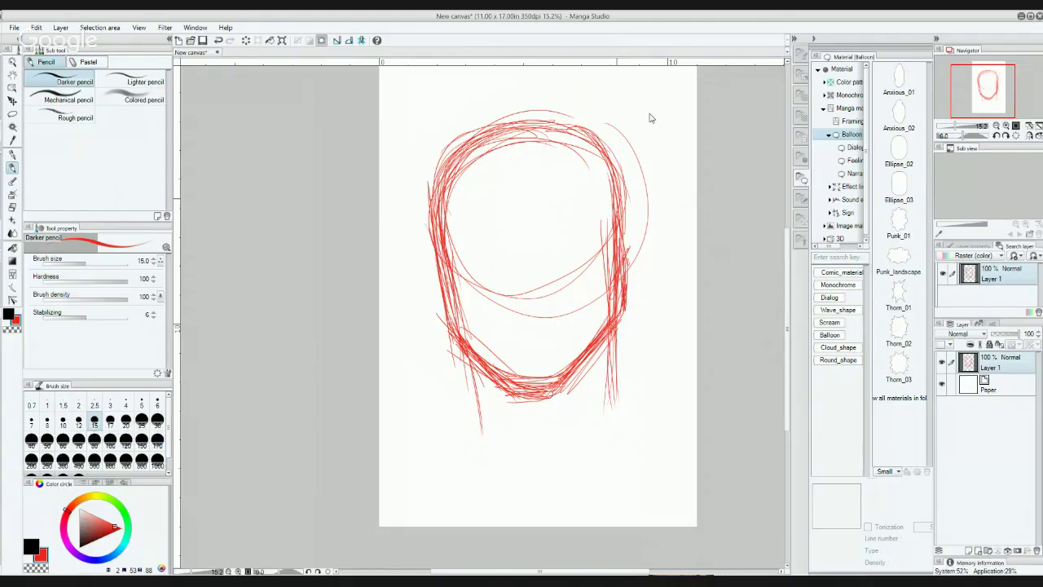
key(ctrl+t)
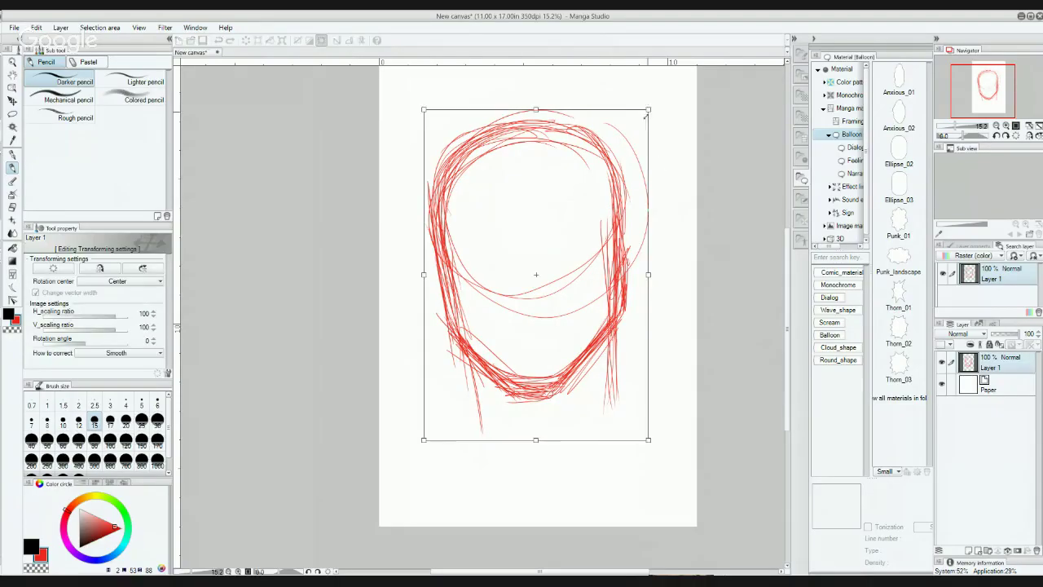
drag(654, 102, 661, 121)
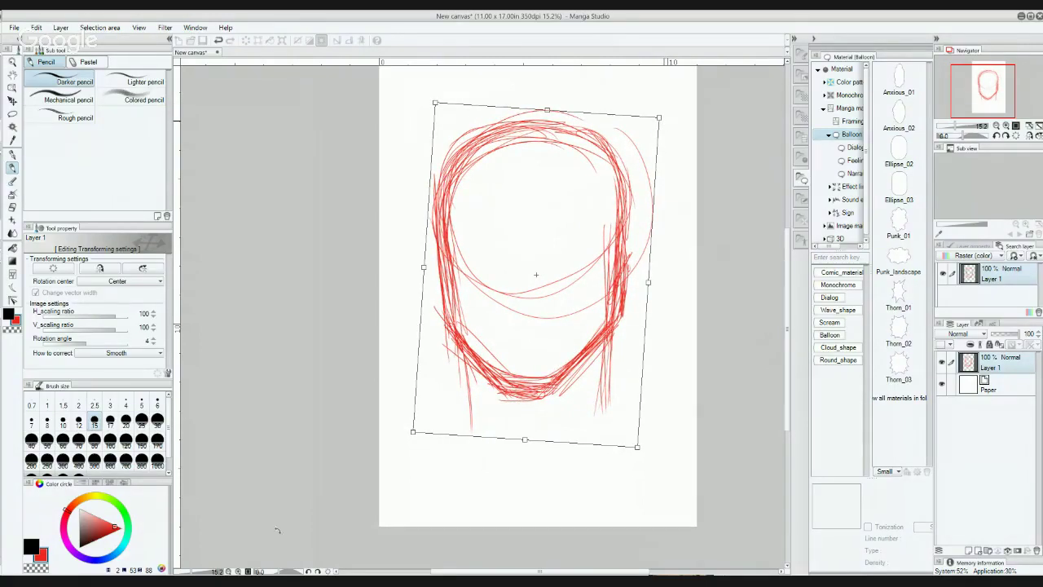
key(Return)
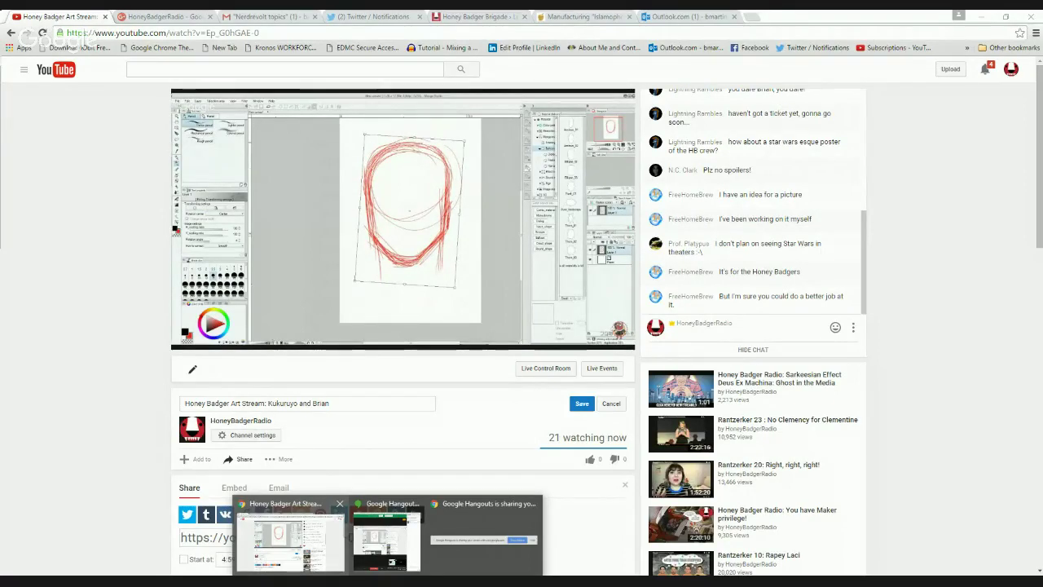
Step: Switch to the Manga Studio canvas and sketch the hair outline down both sides of the head
key(alt+Tab)
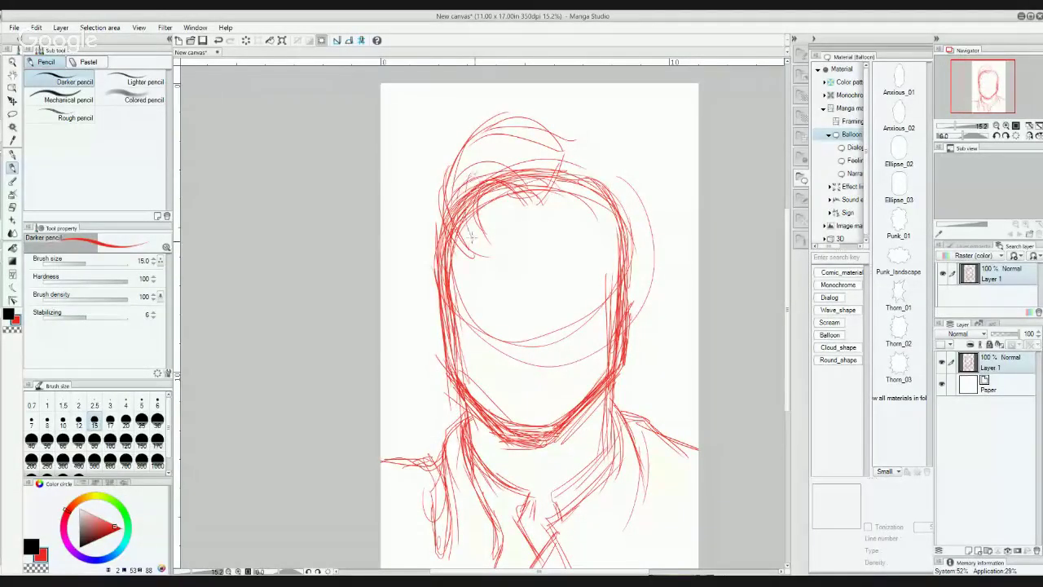
mouse_move(461, 214)
mouse_down()
mouse_move(454, 255)
mouse_move(471, 259)
mouse_move(428, 238)
mouse_up()
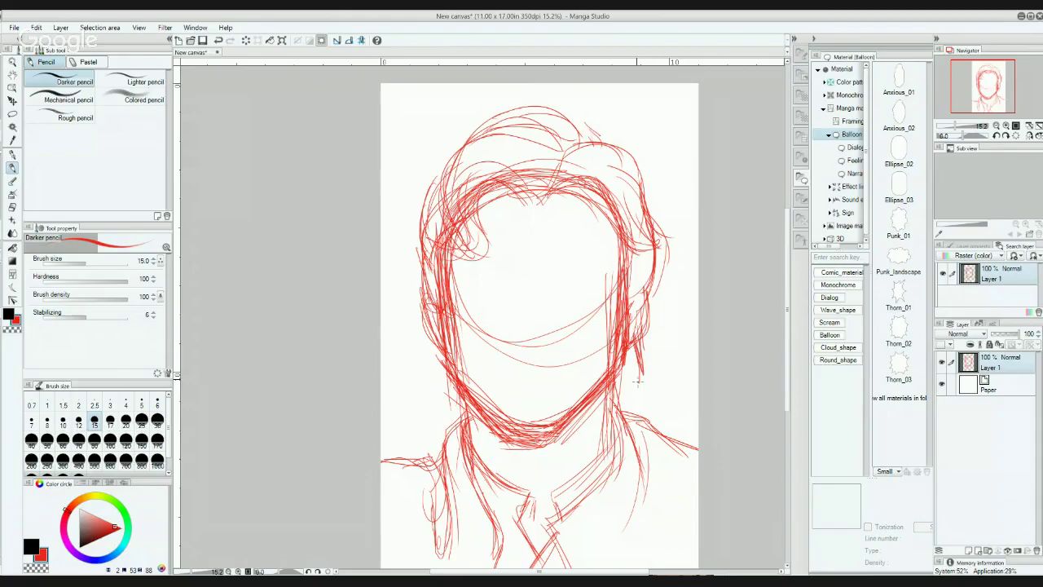
drag(638, 381, 610, 399)
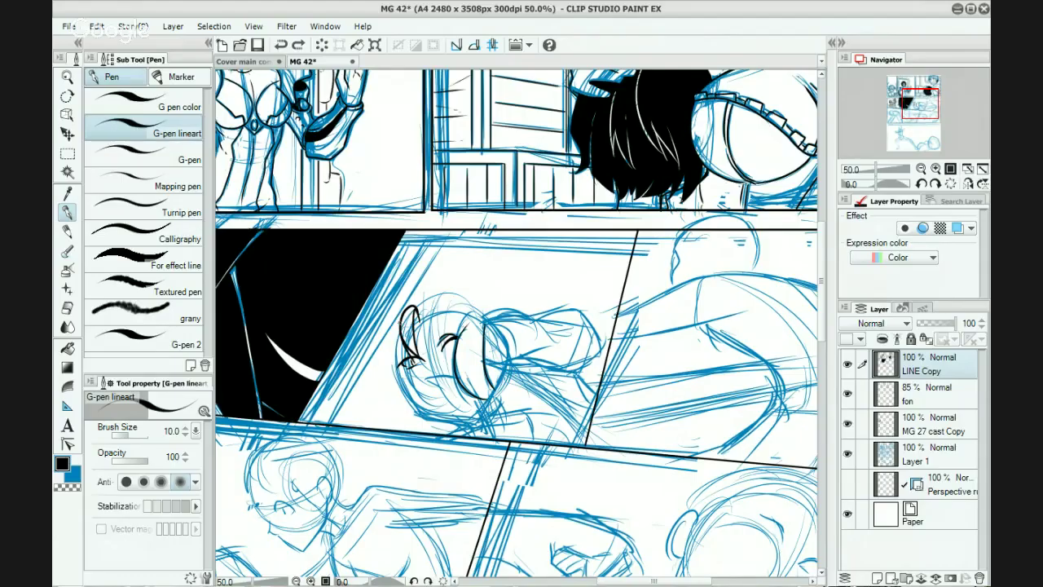
Step: On the Clip Studio Paint page MG 42, try an ink stroke beside the lying figure's hair and undo it
drag(399, 321, 403, 362)
key(ctrl+z)
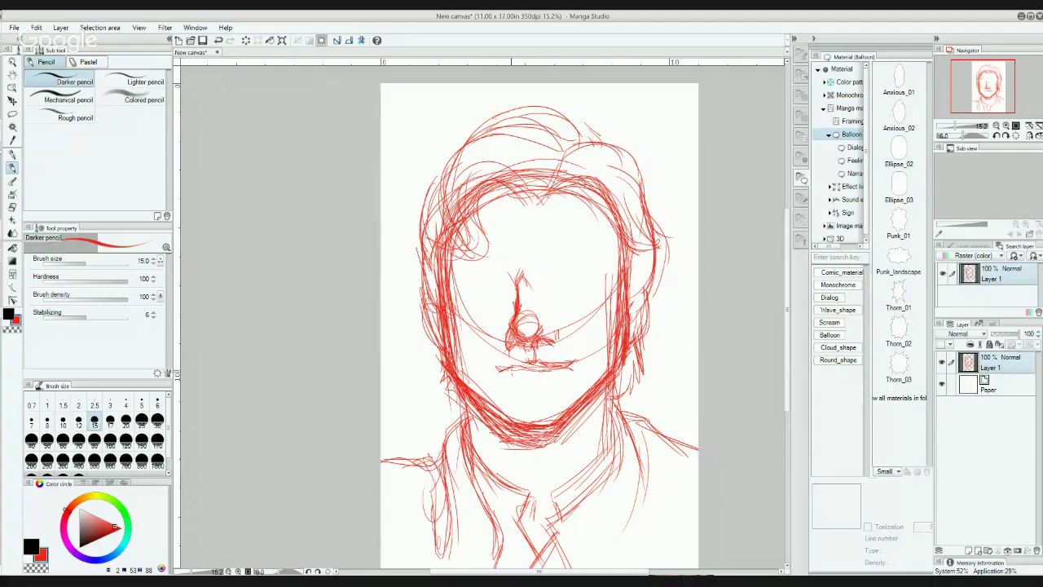
Step: On the Manga Studio canvas, sketch the lower lip and the left brow ridge running into the nose bridge
mouse_move(548, 368)
mouse_down()
mouse_move(576, 361)
mouse_move(528, 370)
mouse_up()
mouse_move(519, 383)
mouse_down()
mouse_move(564, 373)
mouse_move(528, 384)
mouse_up()
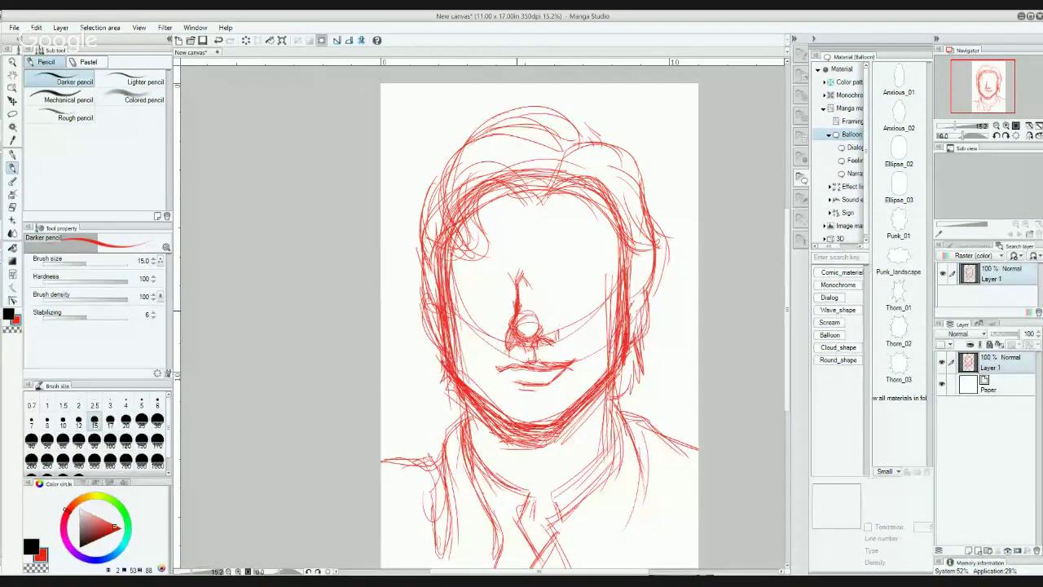
mouse_move(502, 263)
mouse_down()
mouse_move(520, 277)
mouse_move(485, 262)
mouse_move(525, 290)
mouse_move(517, 276)
mouse_move(526, 281)
mouse_move(539, 263)
mouse_move(534, 279)
mouse_up()
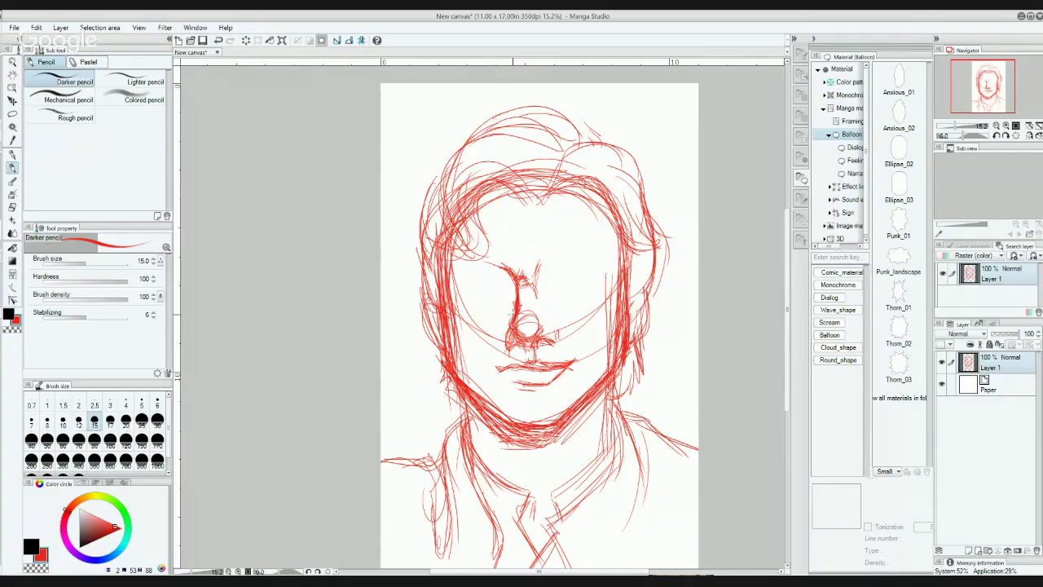
drag(511, 285, 474, 264)
Step: Add red pencil hair strands over the left fringe and across the crown of the head
drag(483, 193, 447, 262)
mouse_move(499, 166)
mouse_down()
mouse_move(462, 259)
mouse_move(446, 234)
mouse_move(508, 178)
mouse_move(471, 203)
mouse_move(453, 260)
mouse_up()
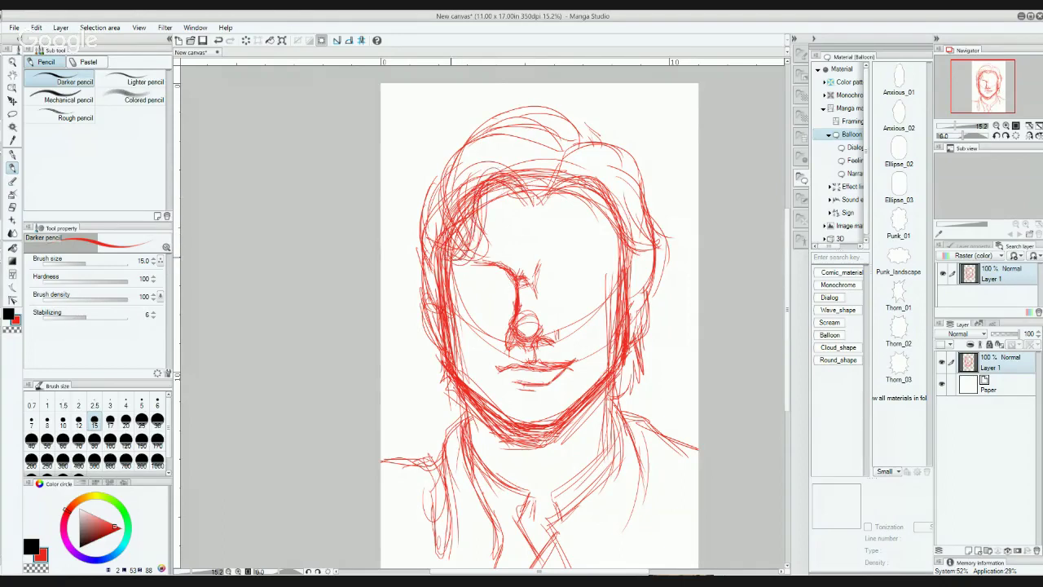
mouse_move(466, 220)
mouse_down()
mouse_move(441, 260)
mouse_move(494, 154)
mouse_move(517, 192)
mouse_up()
drag(531, 145, 468, 171)
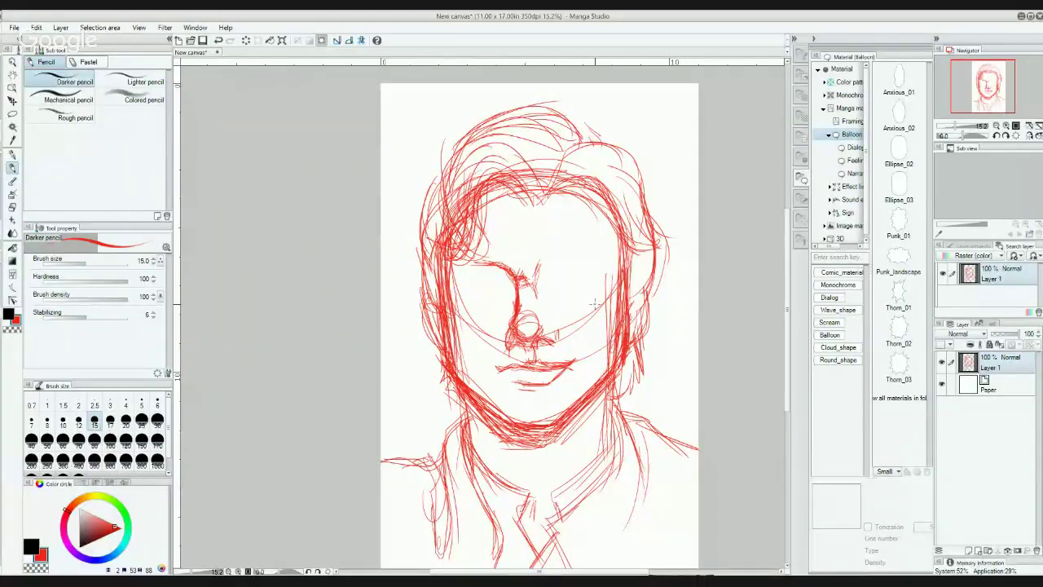
mouse_move(513, 129)
mouse_down()
mouse_move(552, 180)
mouse_move(553, 163)
mouse_up()
mouse_move(548, 116)
mouse_down()
mouse_move(574, 145)
mouse_move(595, 138)
mouse_move(640, 173)
mouse_up()
drag(560, 192, 621, 165)
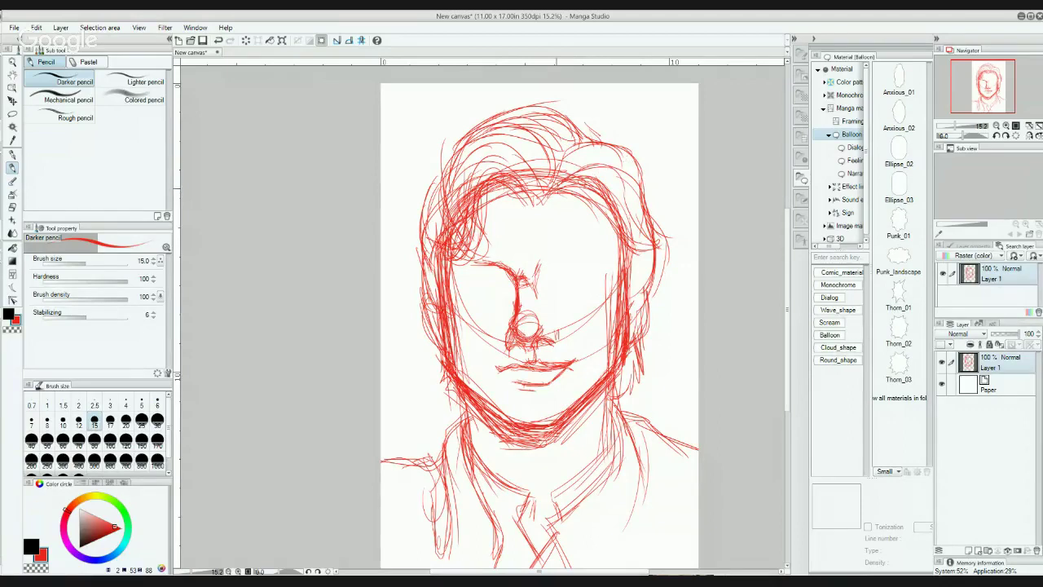
Step: Sketch hair strands from the parting down the right side of the face to the ear
mouse_move(557, 189)
mouse_down()
mouse_move(607, 160)
mouse_move(645, 229)
mouse_up()
mouse_move(624, 182)
mouse_down()
mouse_move(674, 251)
mouse_move(622, 286)
mouse_move(634, 265)
mouse_move(631, 302)
mouse_up()
mouse_move(640, 253)
mouse_down()
mouse_move(631, 308)
mouse_move(640, 328)
mouse_move(627, 351)
mouse_up()
drag(642, 315, 636, 333)
drag(645, 290, 641, 320)
drag(642, 323, 635, 336)
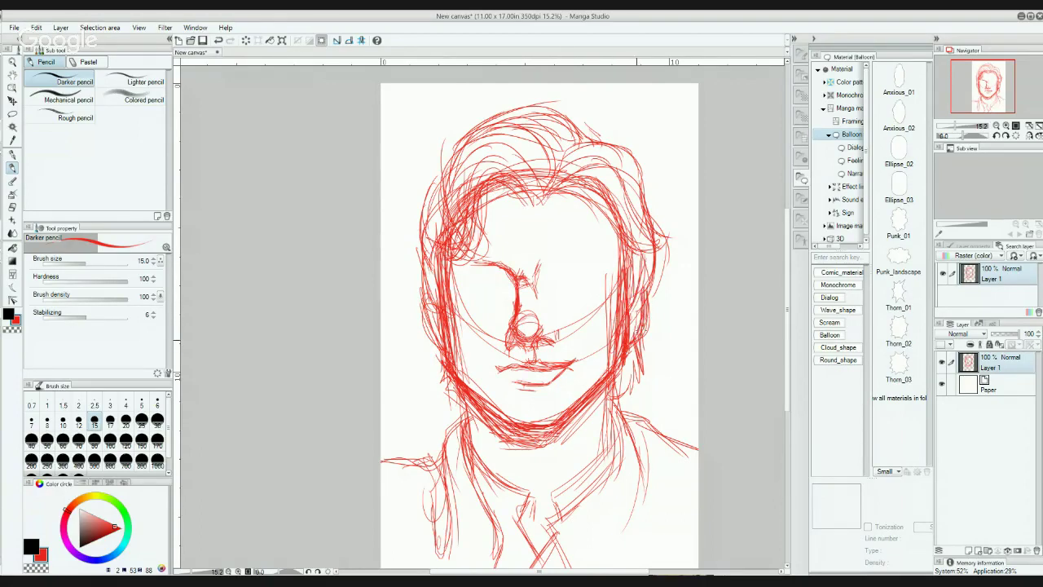
Step: Build up the left side of the head with short strokes over the ear and the outer hair edge
drag(433, 321, 424, 344)
mouse_move(422, 295)
mouse_down()
mouse_move(417, 323)
mouse_move(418, 305)
mouse_move(428, 323)
mouse_move(428, 312)
mouse_up()
drag(419, 254, 425, 272)
drag(426, 281, 438, 304)
drag(427, 277, 433, 295)
drag(429, 259, 422, 287)
drag(435, 230, 425, 266)
drag(440, 217, 424, 272)
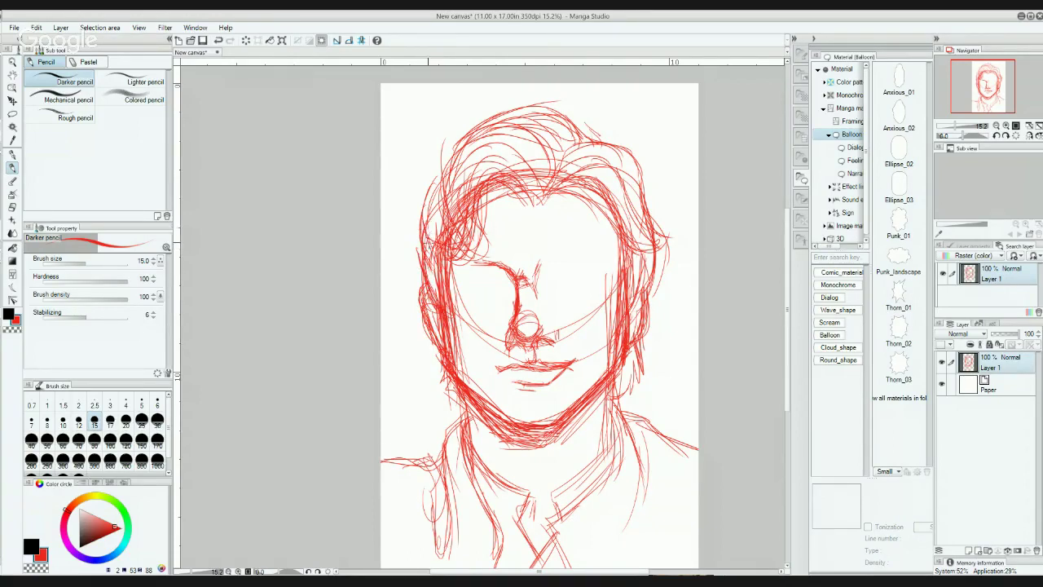
drag(436, 181, 429, 256)
drag(432, 203, 423, 220)
drag(445, 164, 417, 207)
drag(423, 203, 420, 222)
Step: Darken the left fringe with repeated strokes along the hairline and the curl over the temple
mouse_move(533, 188)
mouse_down()
mouse_move(524, 200)
mouse_move(486, 177)
mouse_up()
mouse_move(528, 201)
mouse_down()
mouse_move(518, 211)
mouse_move(488, 205)
mouse_up()
drag(517, 185, 494, 204)
mouse_move(500, 187)
mouse_down()
mouse_move(486, 191)
mouse_move(479, 218)
mouse_up()
drag(485, 234, 478, 249)
drag(474, 189, 471, 217)
drag(471, 218, 459, 261)
drag(486, 184, 481, 202)
drag(479, 209, 447, 256)
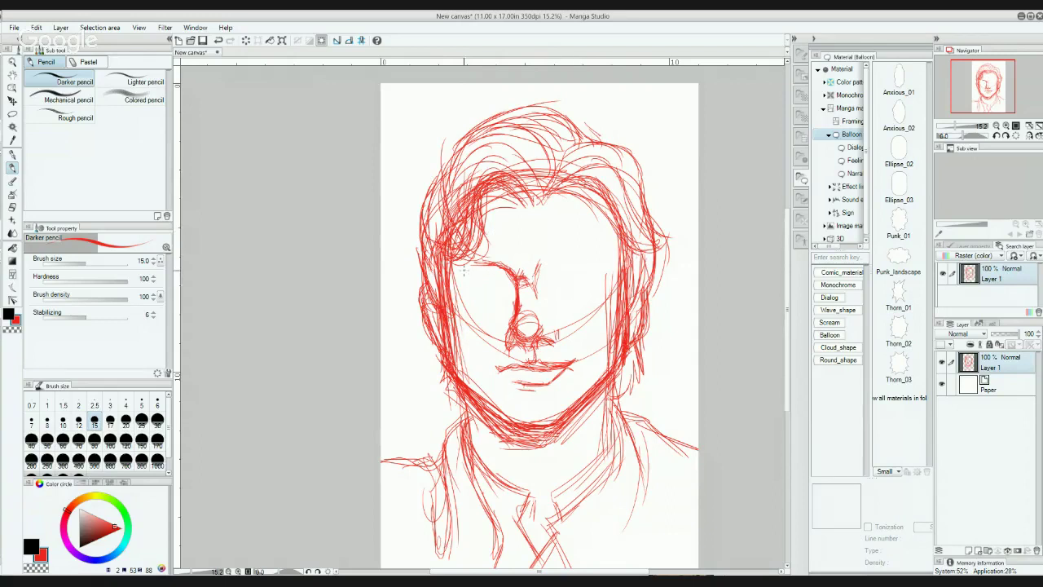
Step: Sketch both frowning eyebrows, angled down toward the nose bridge
mouse_move(456, 270)
mouse_down()
mouse_move(514, 243)
mouse_move(474, 274)
mouse_move(514, 264)
mouse_move(505, 272)
mouse_move(512, 265)
mouse_move(461, 283)
mouse_move(468, 266)
mouse_up()
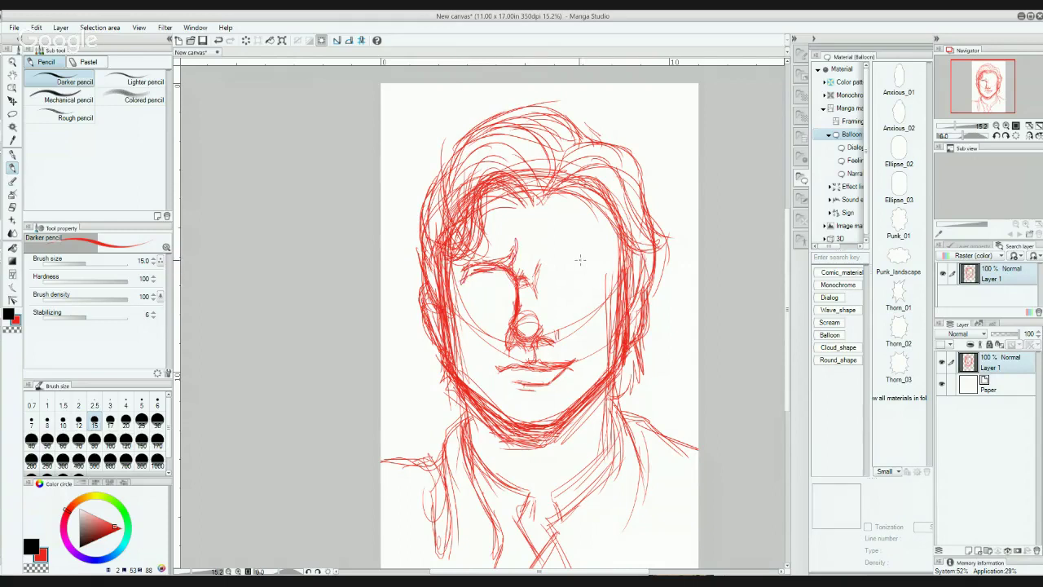
mouse_move(588, 245)
mouse_down()
mouse_move(600, 243)
mouse_move(538, 269)
mouse_move(609, 246)
mouse_move(543, 269)
mouse_move(590, 238)
mouse_move(612, 236)
mouse_move(585, 251)
mouse_move(613, 250)
mouse_move(541, 269)
mouse_up()
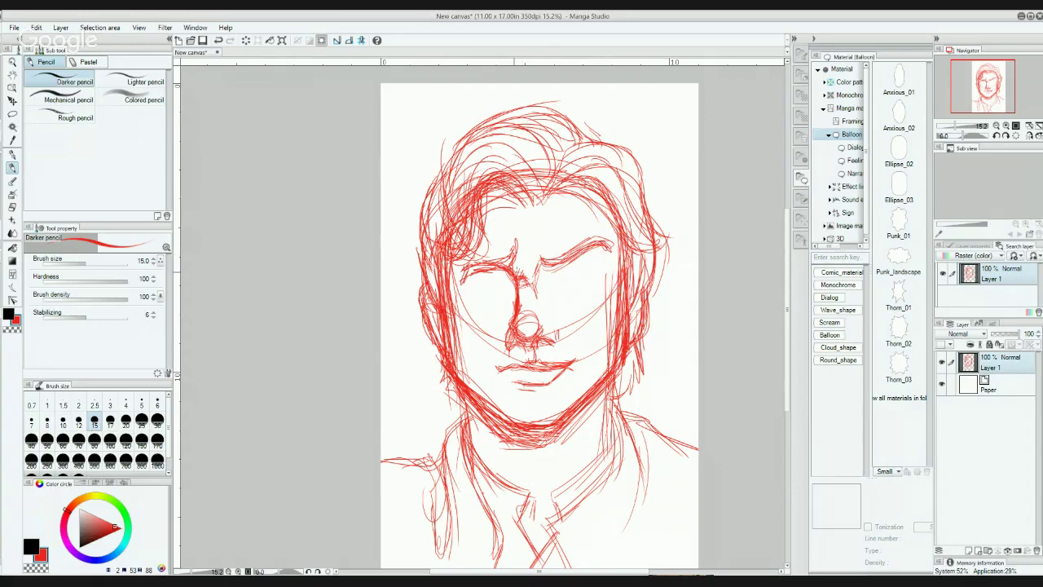
drag(476, 269, 457, 285)
mouse_move(518, 266)
mouse_down()
mouse_move(514, 277)
mouse_move(517, 269)
mouse_up()
drag(552, 261, 603, 251)
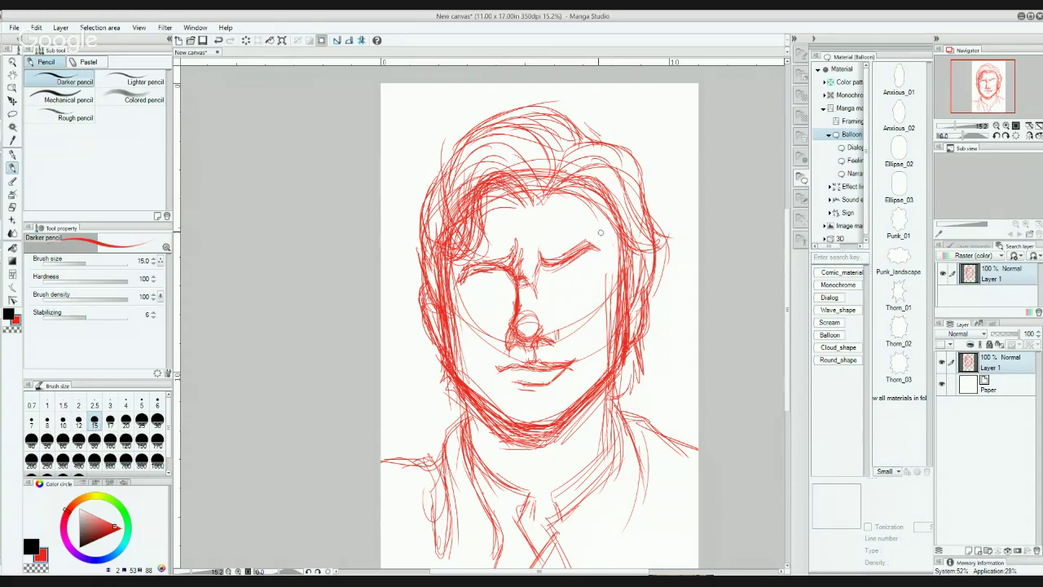
Step: Set the pencil's brush size to 17, extend the right eyebrow's outer end, and sketch oval eyes beneath both brows
key(bracketleft)
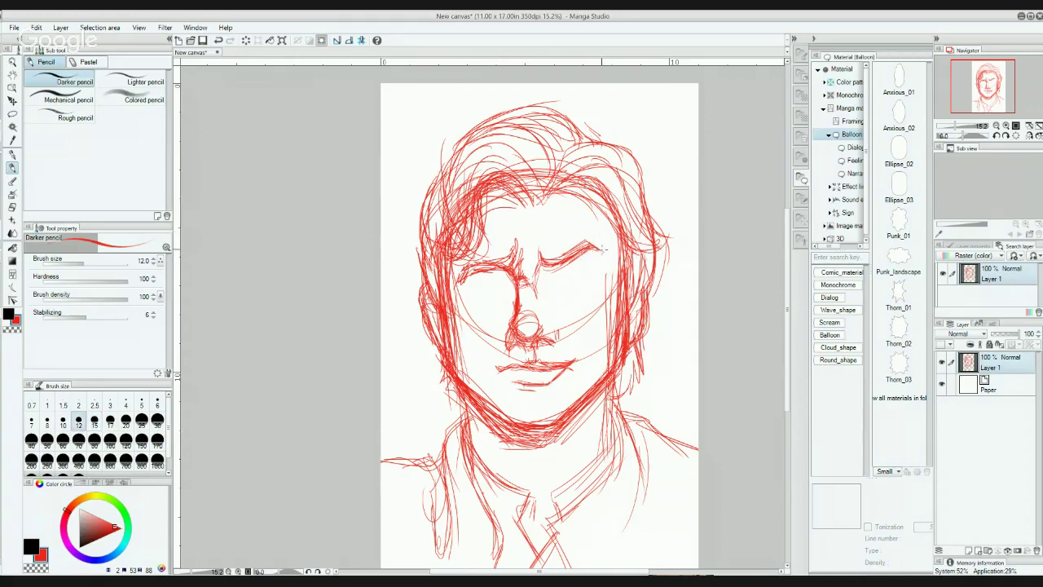
key(bracketright)
key(bracketright)
drag(606, 251, 588, 247)
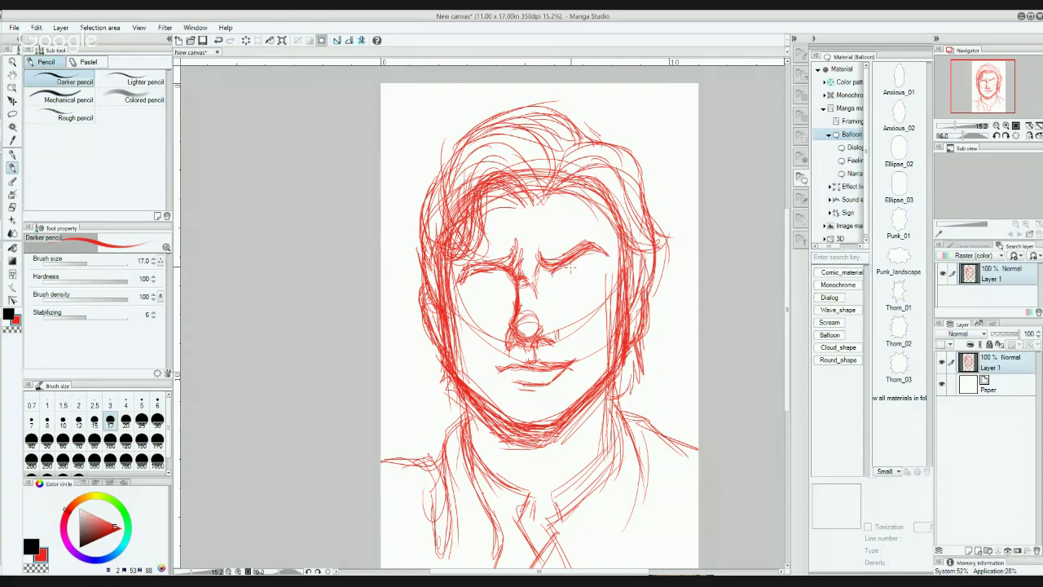
mouse_move(573, 268)
mouse_down()
mouse_move(562, 288)
mouse_move(584, 279)
mouse_move(584, 288)
mouse_move(592, 271)
mouse_move(587, 292)
mouse_up()
mouse_move(491, 275)
mouse_down()
mouse_move(476, 279)
mouse_move(507, 287)
mouse_move(479, 290)
mouse_move(500, 291)
mouse_move(480, 277)
mouse_up()
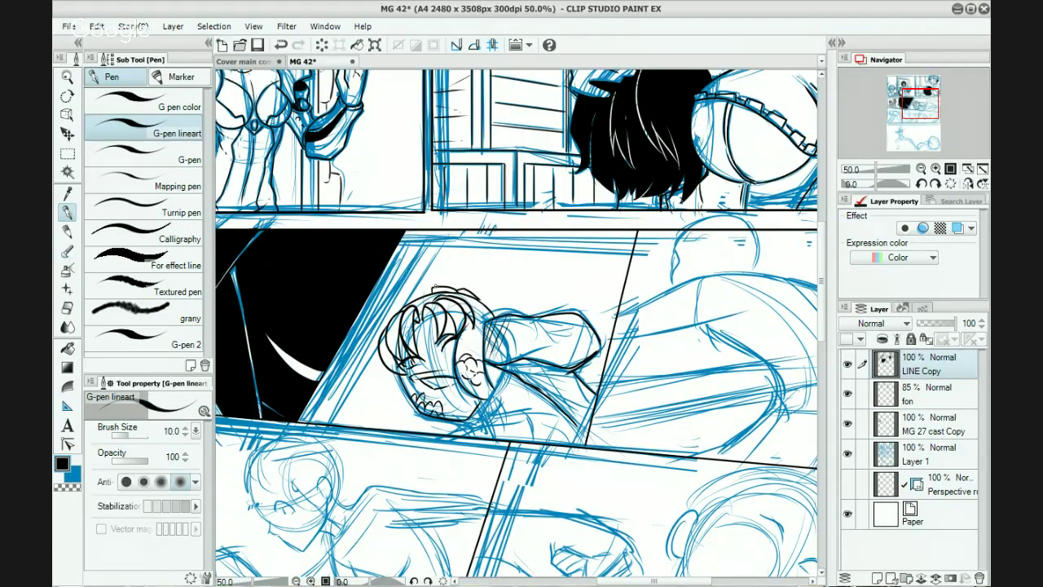
Step: On the Clip Studio Paint page MG 42, ink the outline of the curved horn above the lying figure's head
drag(436, 287, 444, 253)
key(ctrl+z)
mouse_move(434, 288)
mouse_down()
mouse_move(442, 257)
mouse_move(499, 230)
mouse_up()
drag(731, 251, 698, 263)
drag(564, 405, 564, 338)
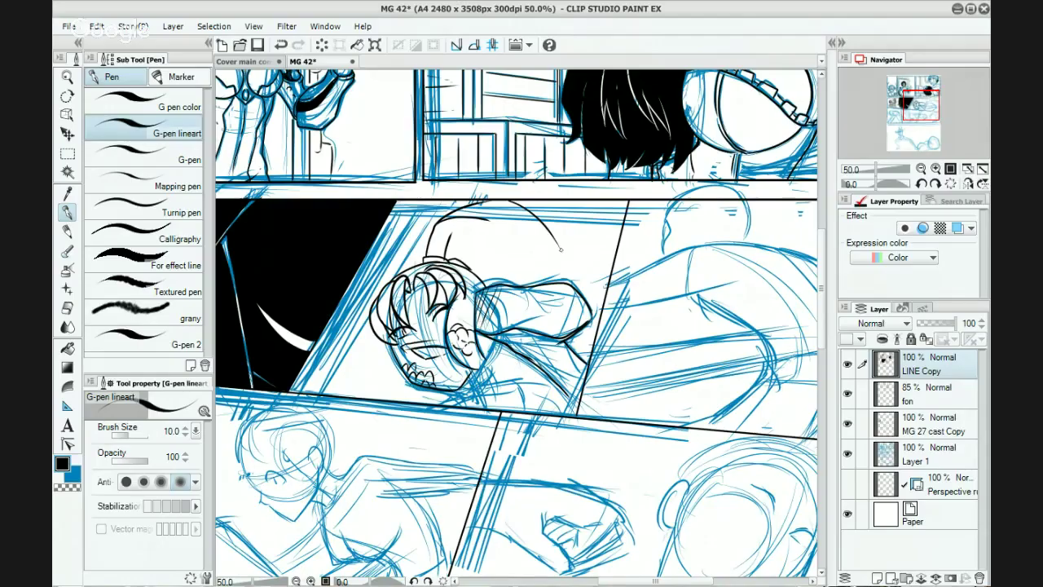
drag(557, 243, 566, 270)
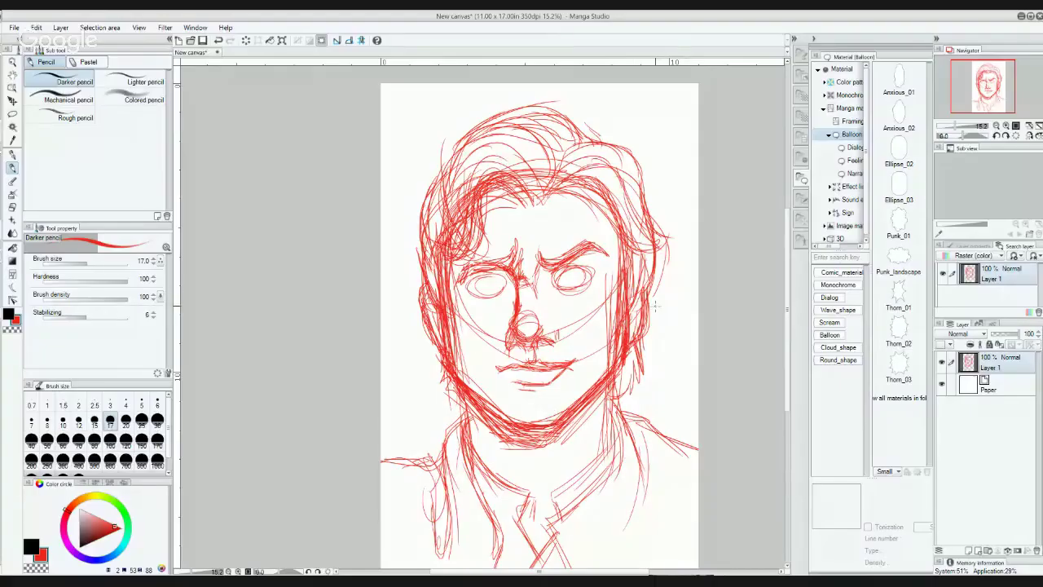
Step: On the Manga Studio canvas, thicken the outline of the right eye with repeated red strokes
scroll(654, 320, up, 3)
scroll(654, 321, up, 1)
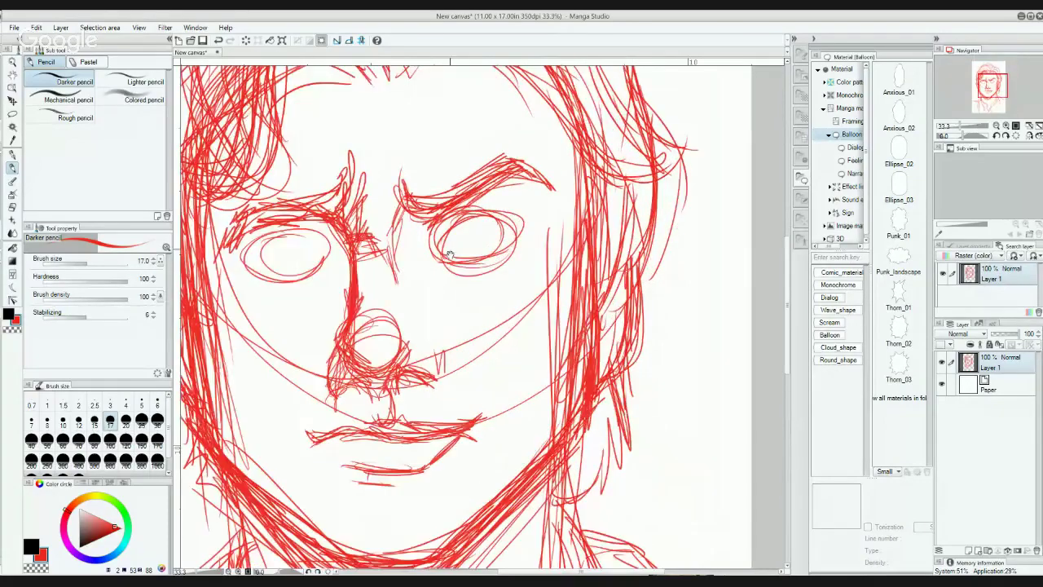
drag(449, 255, 561, 275)
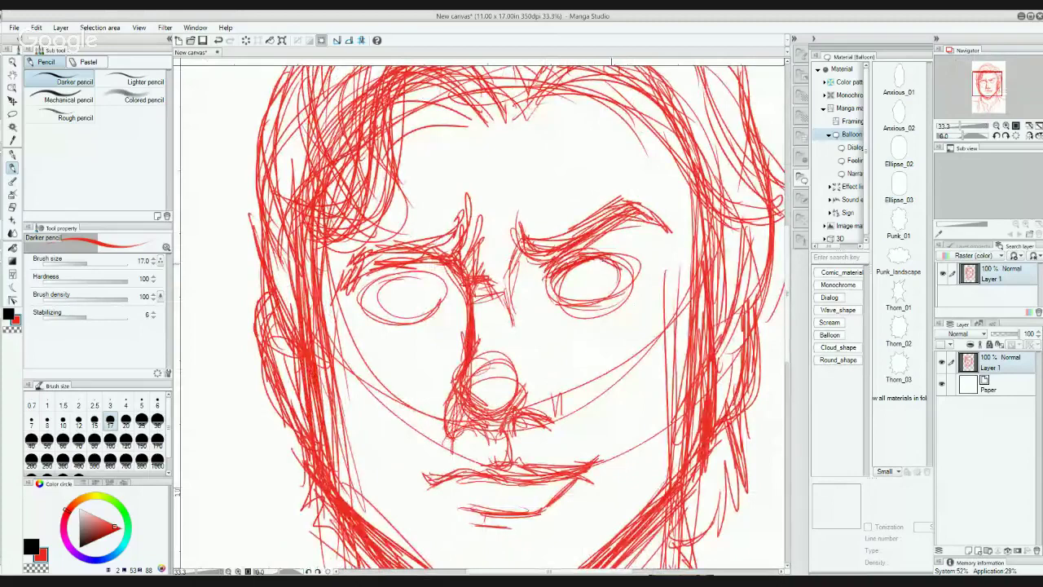
mouse_move(627, 272)
mouse_down()
mouse_move(605, 254)
mouse_move(629, 281)
mouse_move(601, 258)
mouse_move(551, 296)
mouse_move(568, 310)
mouse_move(598, 305)
mouse_up()
drag(556, 306, 617, 301)
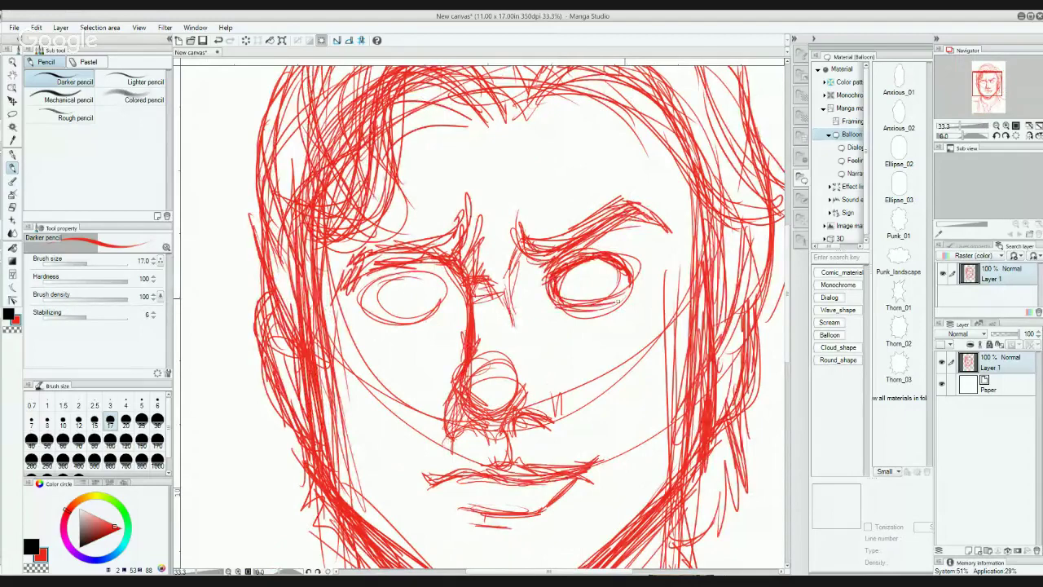
drag(554, 294, 628, 297)
Step: Clean up the sketch lines between the right eye and the inner end of its eyebrow
drag(535, 261, 549, 254)
key(ctrl+z)
key(ctrl+z)
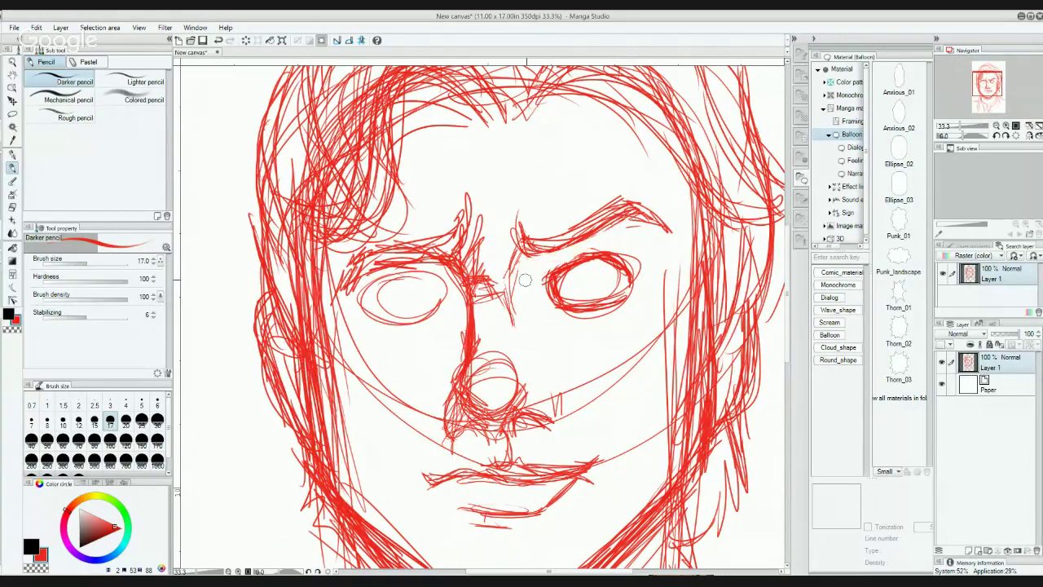
mouse_move(592, 250)
mouse_down()
mouse_move(633, 269)
mouse_move(515, 241)
mouse_up()
key(ctrl+z)
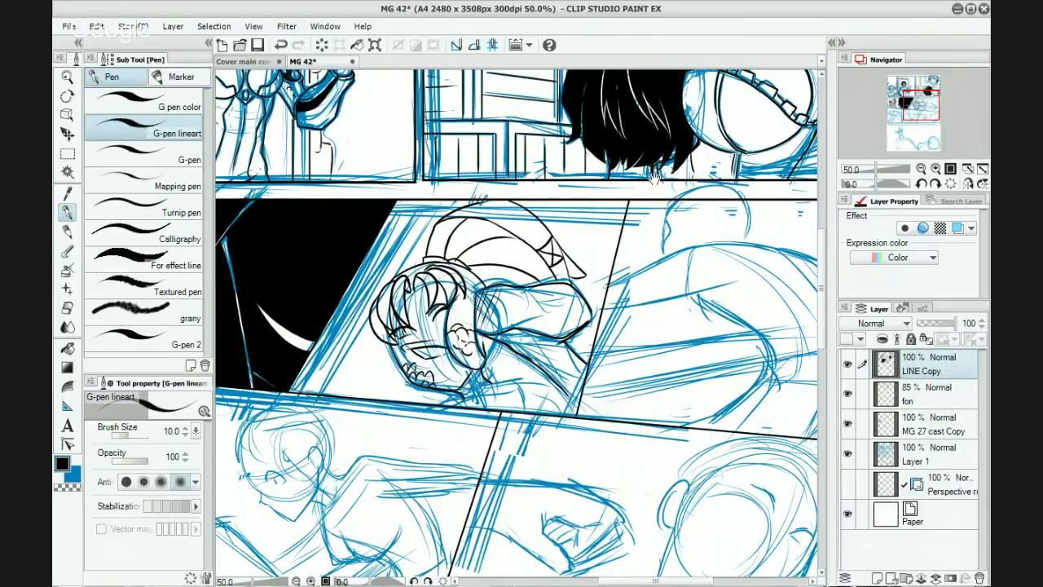
drag(655, 178, 797, 391)
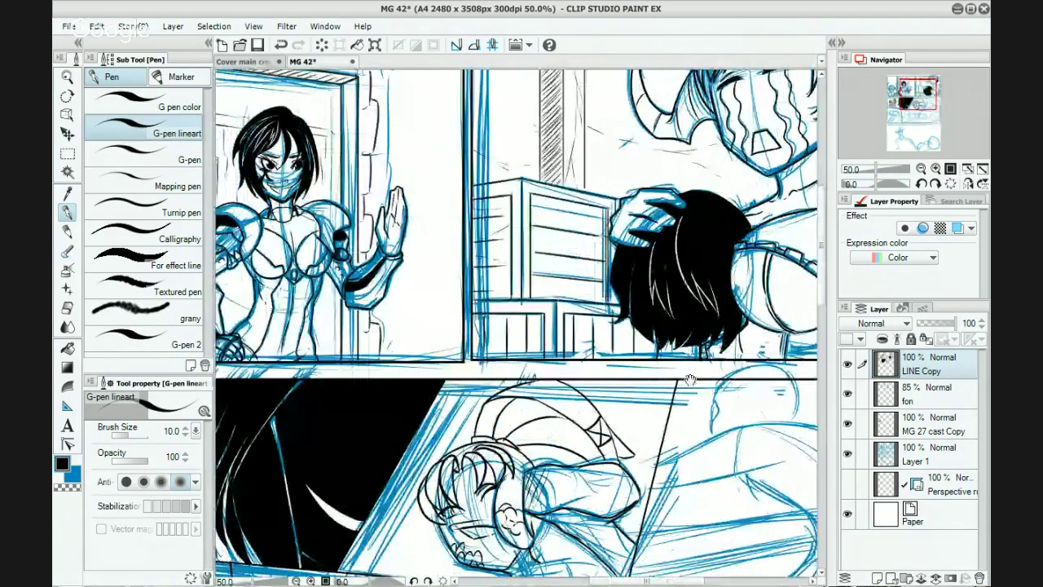
drag(688, 385, 517, 410)
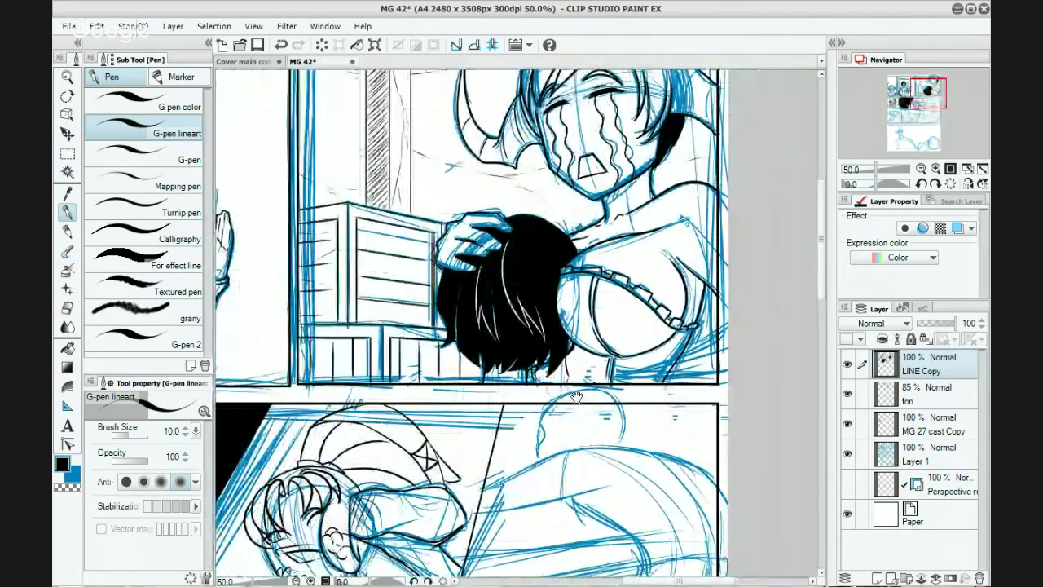
drag(579, 390, 566, 418)
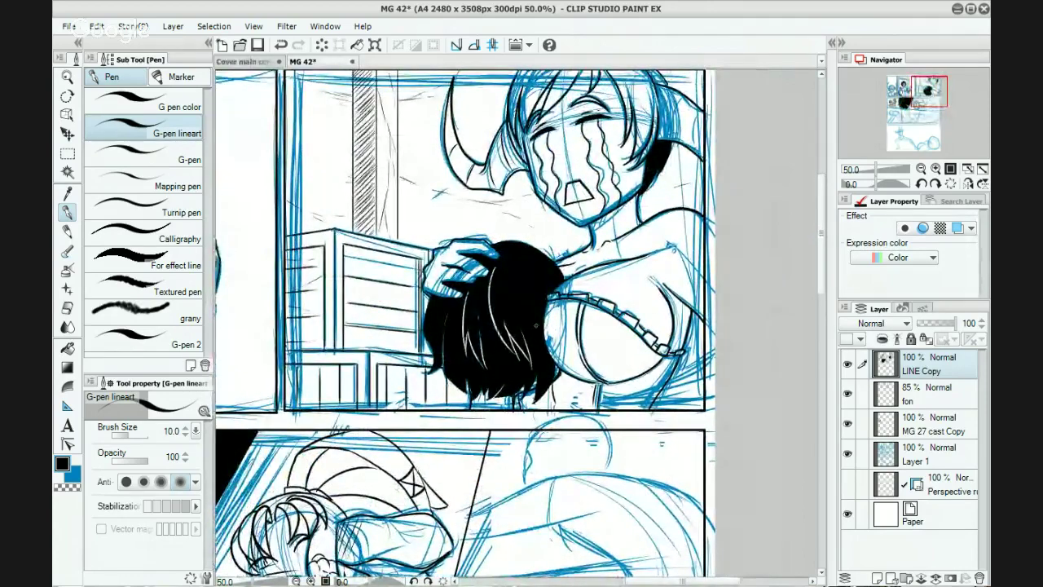
drag(411, 418, 726, 409)
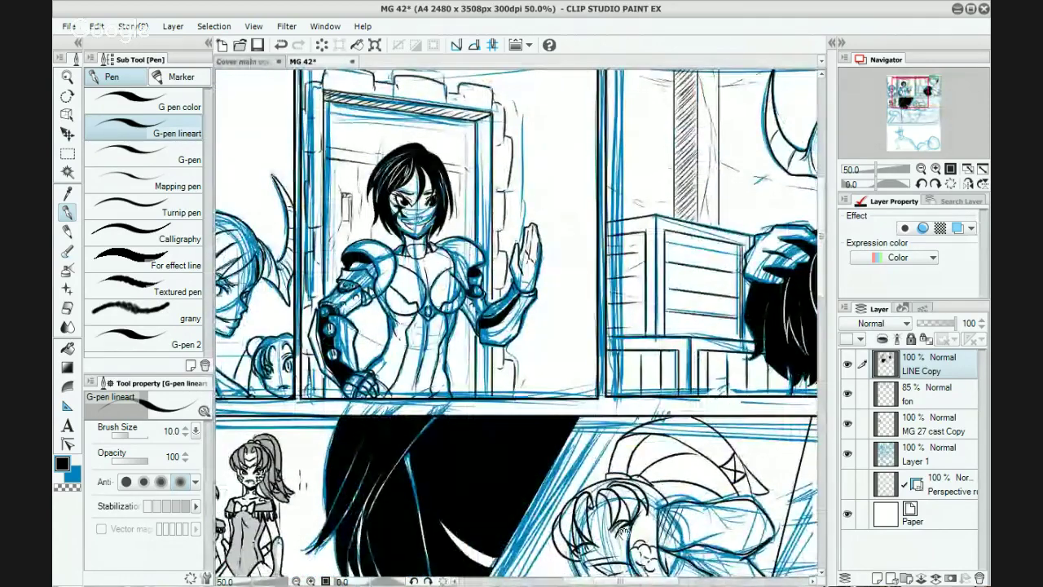
drag(622, 533, 652, 364)
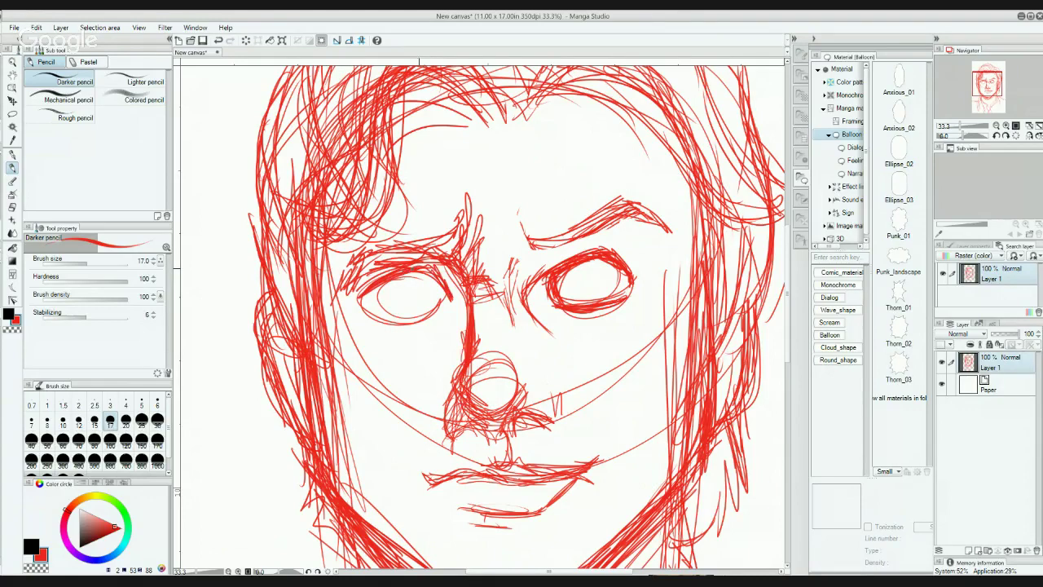
Step: On the Manga Studio canvas, thicken the left eye's outline and its upper lid
drag(449, 312, 394, 321)
drag(445, 284, 445, 318)
mouse_move(444, 279)
mouse_down()
mouse_move(440, 323)
mouse_move(365, 319)
mouse_up()
mouse_move(378, 271)
mouse_down()
mouse_move(366, 318)
mouse_move(376, 280)
mouse_move(434, 262)
mouse_up()
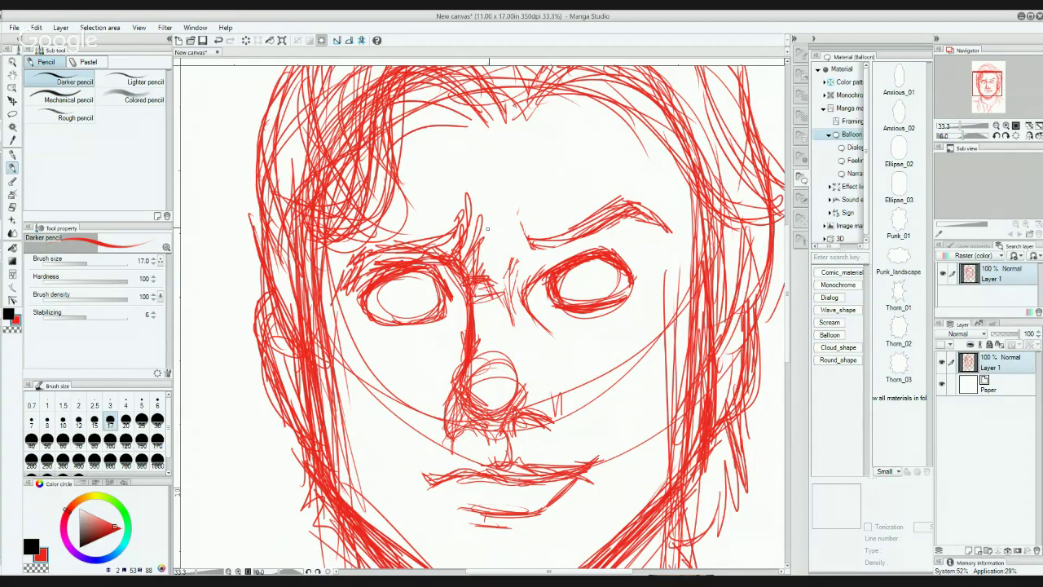
Step: Thicken the left eyebrow along its full length and reinforce the right eyebrow
drag(350, 249, 335, 273)
mouse_move(326, 273)
mouse_down()
mouse_move(371, 238)
mouse_move(422, 235)
mouse_move(458, 209)
mouse_move(443, 245)
mouse_move(326, 274)
mouse_up()
drag(376, 237, 438, 229)
drag(471, 210, 448, 231)
drag(444, 244, 364, 260)
drag(346, 266, 321, 284)
drag(535, 236, 619, 206)
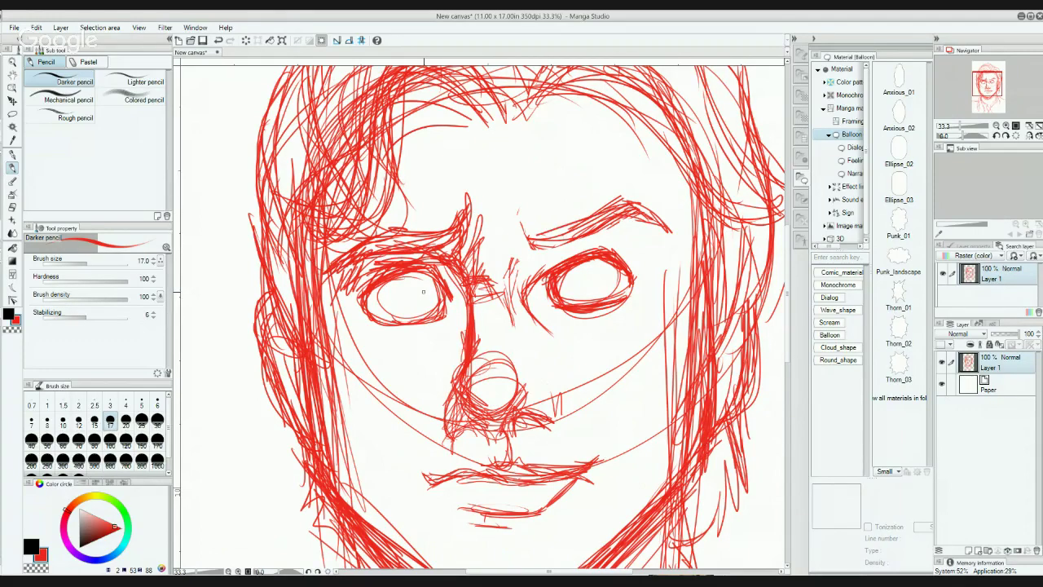
Step: Darken the upper lip line and add a smile crease at the right corner of the mouth
mouse_move(388, 282)
mouse_down()
mouse_move(455, 272)
mouse_move(436, 319)
mouse_move(350, 326)
mouse_move(428, 318)
mouse_up()
mouse_move(551, 429)
mouse_down()
mouse_move(571, 303)
mouse_move(495, 324)
mouse_move(535, 325)
mouse_move(504, 345)
mouse_move(585, 333)
mouse_move(483, 345)
mouse_up()
drag(504, 333, 453, 347)
mouse_move(476, 332)
mouse_down()
mouse_move(445, 348)
mouse_move(476, 334)
mouse_up()
mouse_move(473, 336)
mouse_down()
mouse_move(458, 345)
mouse_move(484, 328)
mouse_up()
drag(484, 327, 476, 335)
mouse_move(629, 324)
mouse_down()
mouse_move(620, 304)
mouse_move(641, 303)
mouse_up()
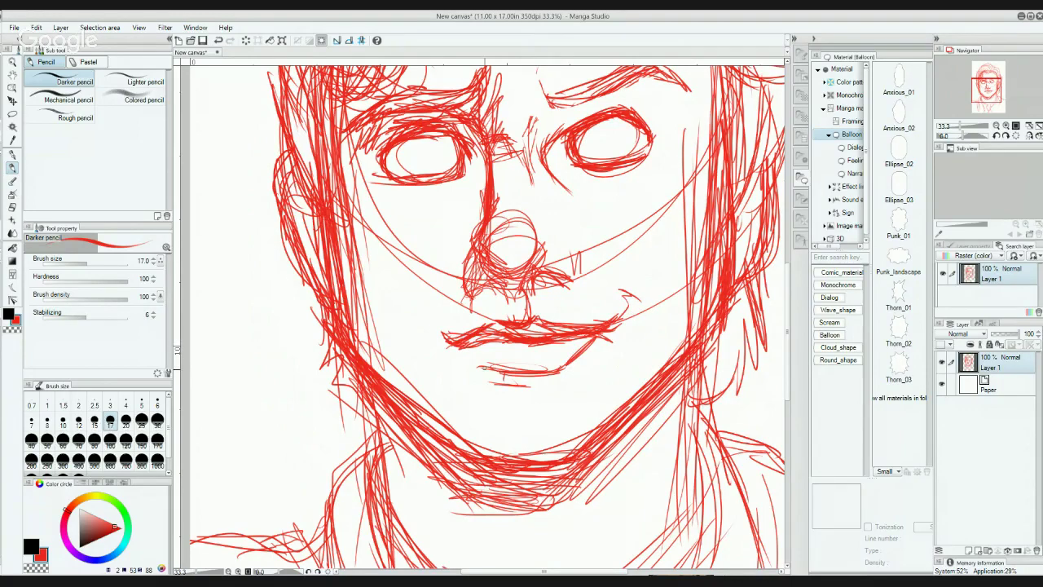
Step: Strengthen the lower lip and close its left end toward the corner of the mouth
drag(474, 371, 528, 375)
drag(499, 373, 463, 352)
mouse_move(435, 424)
mouse_down()
mouse_move(473, 453)
mouse_move(562, 440)
mouse_move(522, 440)
mouse_move(507, 450)
mouse_move(569, 452)
mouse_move(604, 436)
mouse_move(716, 316)
mouse_up()
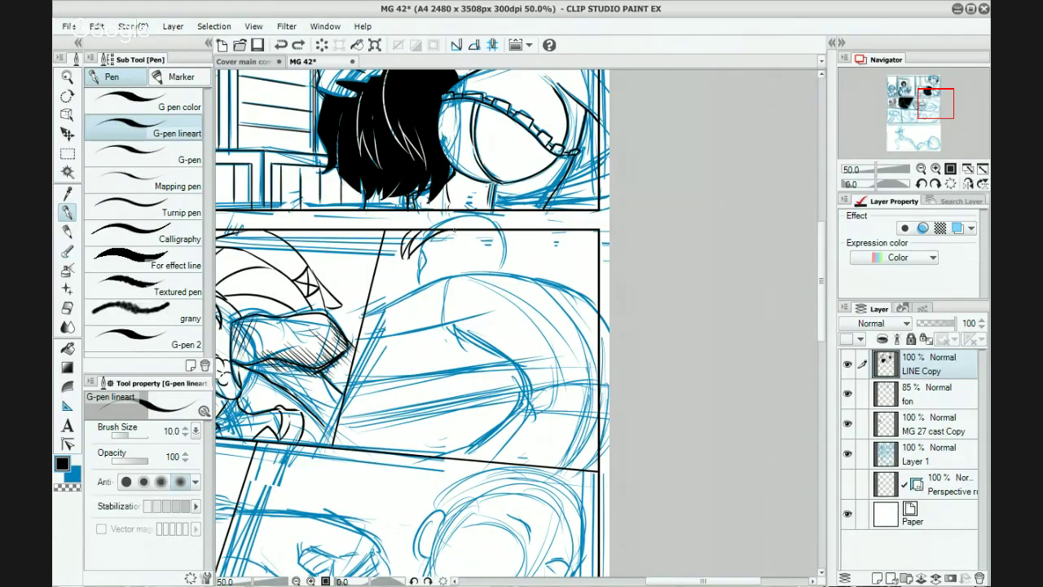
Step: On page MG 42, ink another hair strand on the head near the upper border of the right middle panel
drag(455, 230, 438, 257)
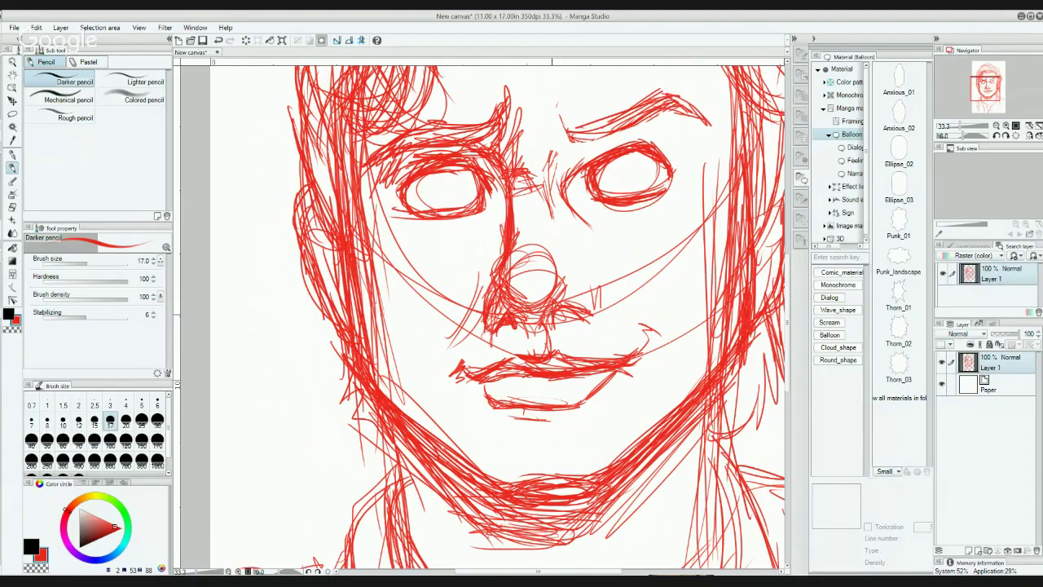
Step: On the Manga Studio portrait, reinforce the right nostril and both sides of the nose bridge, and add a short mark on the chin
mouse_move(551, 315)
mouse_down()
mouse_move(572, 318)
mouse_move(552, 317)
mouse_up()
drag(582, 309, 584, 277)
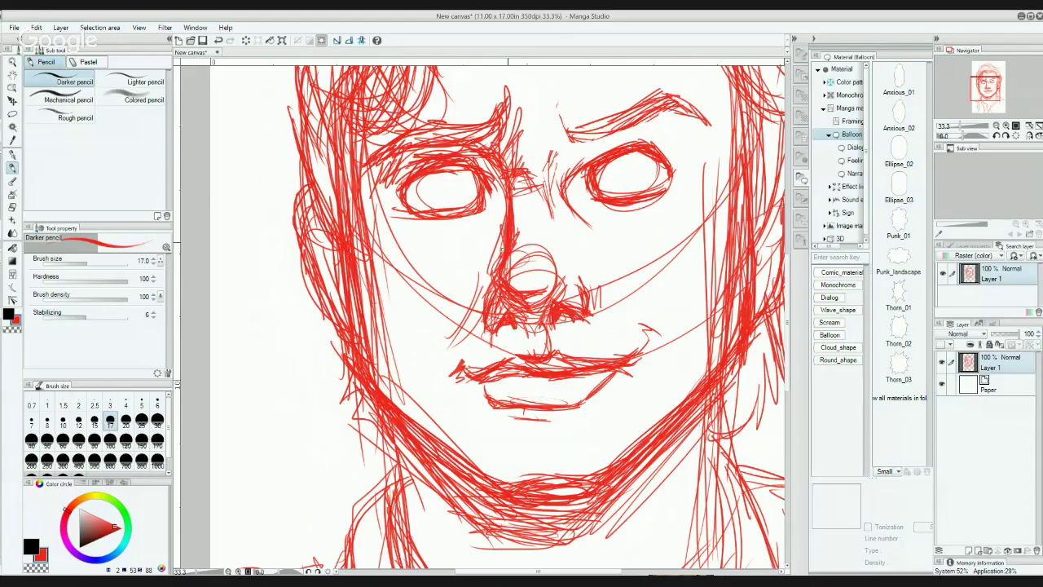
drag(513, 188, 517, 231)
drag(552, 153, 562, 235)
drag(557, 188, 546, 229)
mouse_move(548, 486)
mouse_down()
mouse_move(566, 478)
mouse_move(555, 450)
mouse_up()
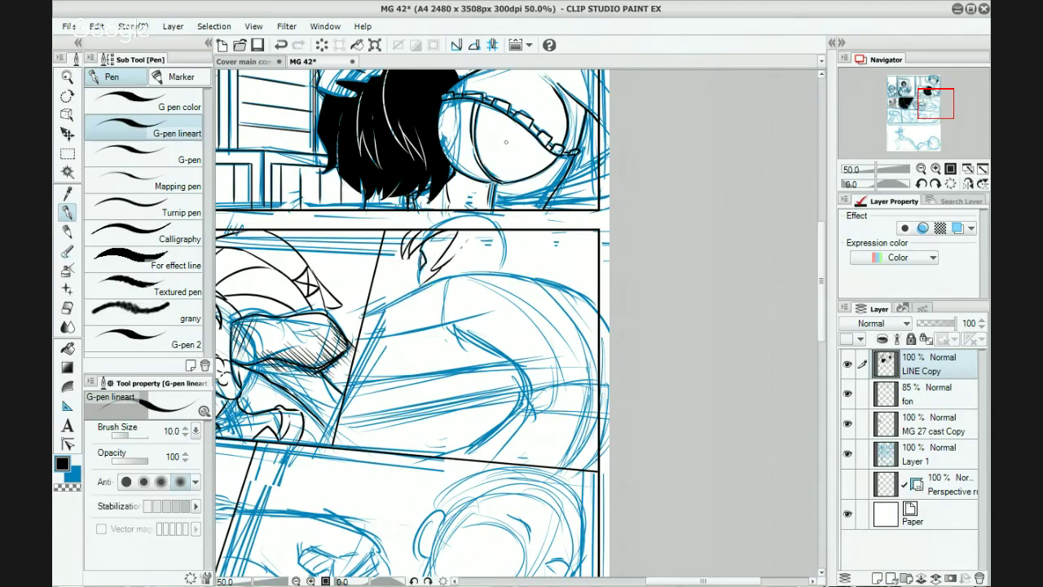
Step: On page MG 42, undo the last pen stroke and try a short face line below the inked hair
key(ctrl+z)
drag(423, 266, 424, 287)
key(ctrl+z)
drag(503, 288, 446, 287)
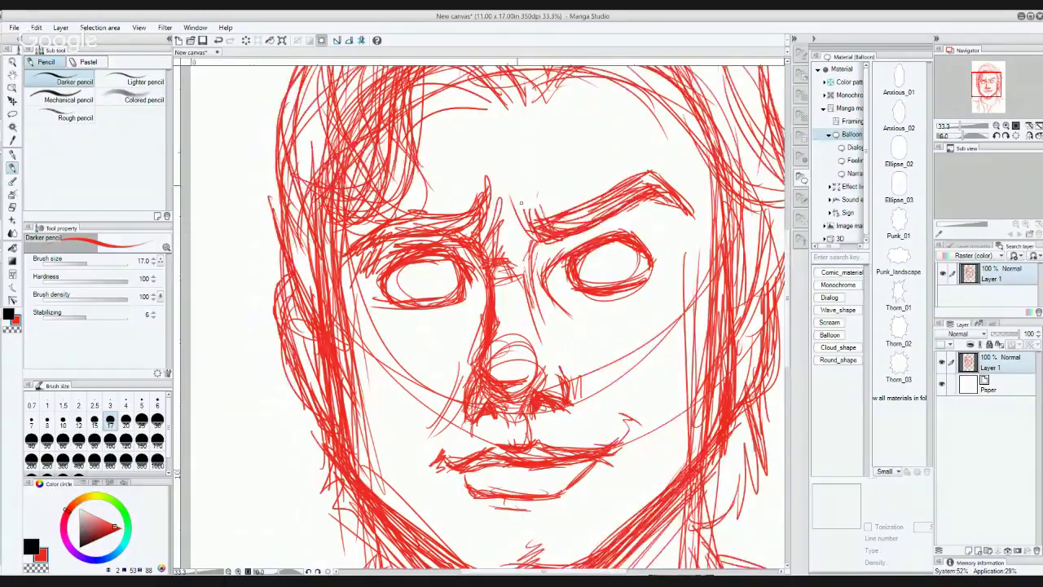
Step: On the Manga Studio portrait, add frown lines between the eyebrows and darken the right corner of the smile
drag(528, 159, 523, 217)
drag(550, 129, 523, 202)
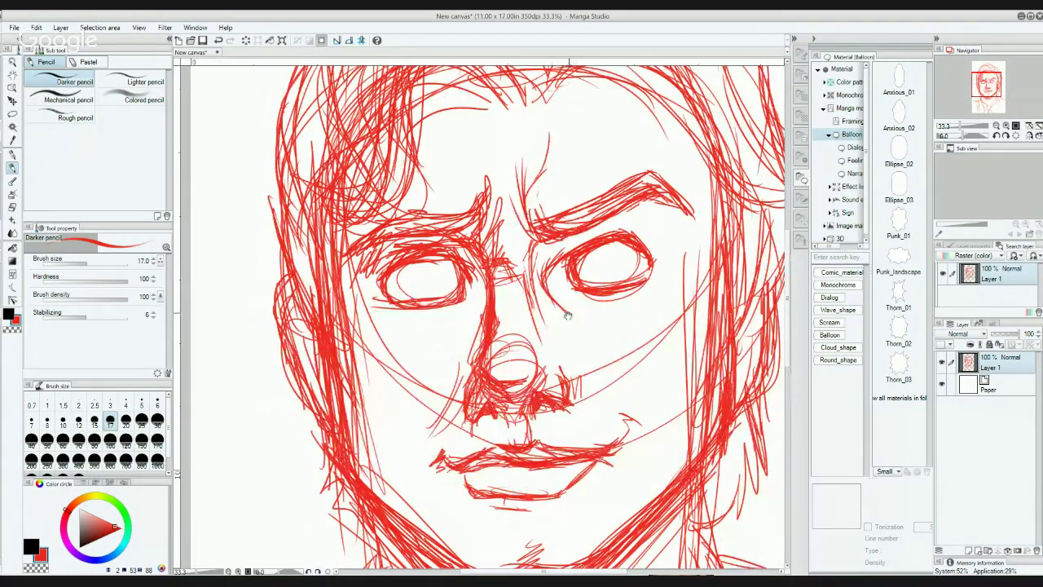
mouse_move(584, 325)
mouse_down()
mouse_move(575, 273)
mouse_move(547, 245)
mouse_up()
mouse_move(576, 366)
mouse_down()
mouse_move(587, 343)
mouse_move(600, 353)
mouse_up()
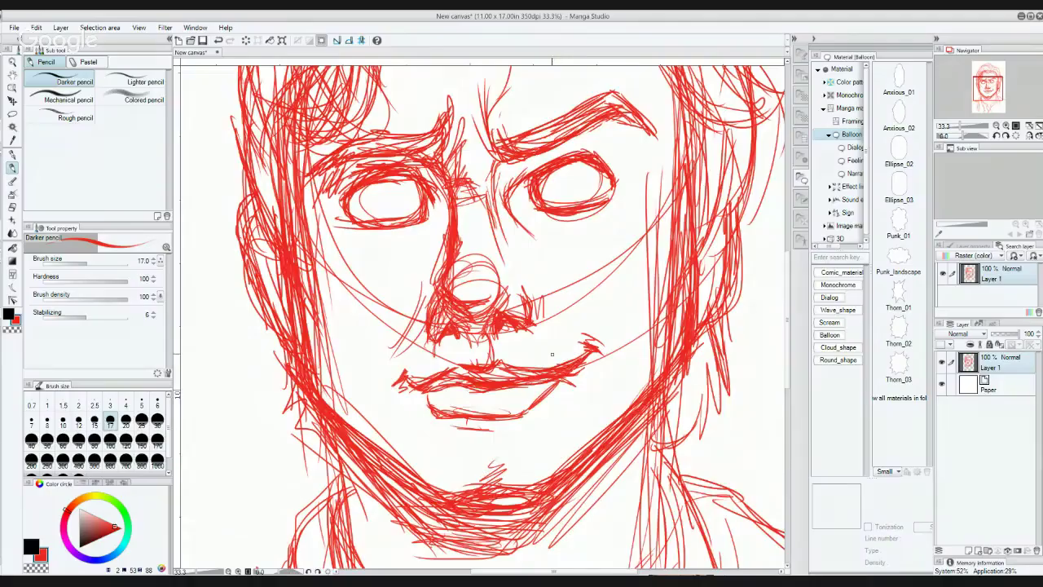
mouse_move(536, 286)
mouse_down()
mouse_move(587, 319)
mouse_move(587, 353)
mouse_up()
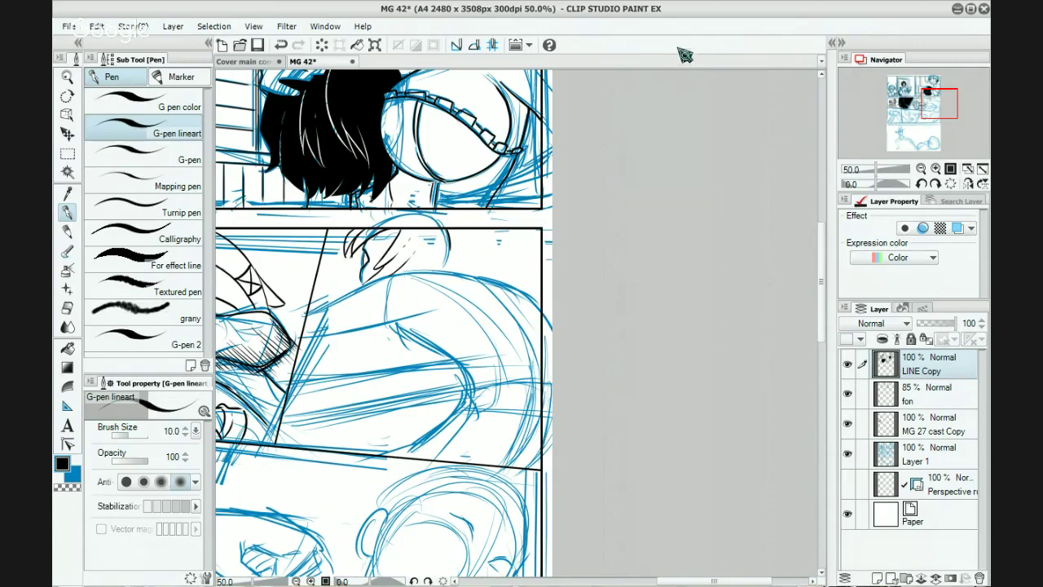
Step: On page MG 42, ink the curve behind the head down to the shoulder and add a stroke to the hair
drag(451, 248, 477, 272)
key(ctrl+z)
drag(465, 274, 437, 246)
mouse_move(352, 243)
mouse_down()
mouse_move(349, 232)
mouse_move(363, 228)
mouse_move(364, 243)
mouse_move(375, 226)
mouse_up()
drag(479, 307, 486, 239)
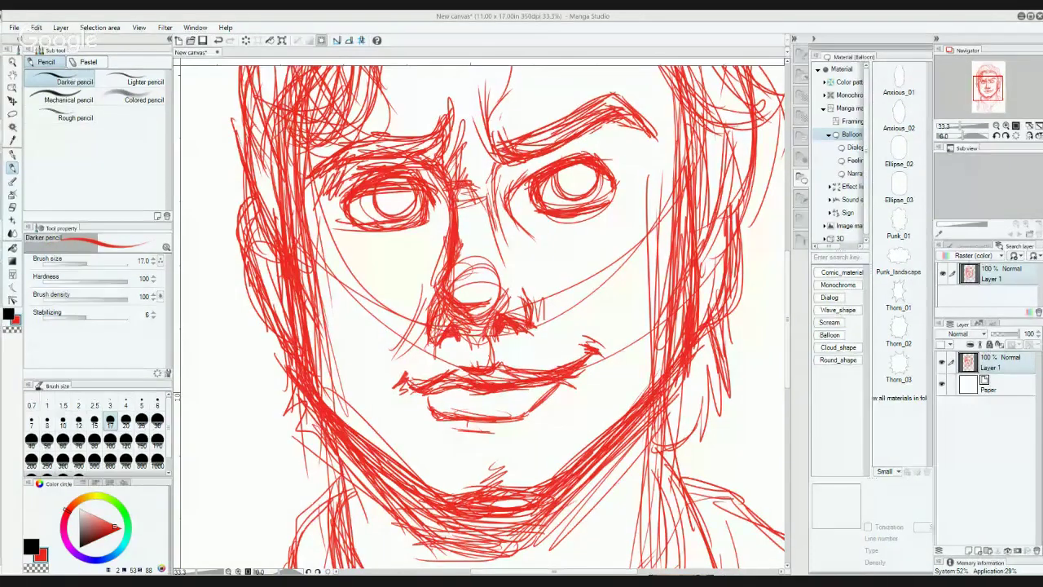
Step: On the Manga Studio portrait, reinforce the left side of the neck and the right jawline
drag(562, 320, 577, 403)
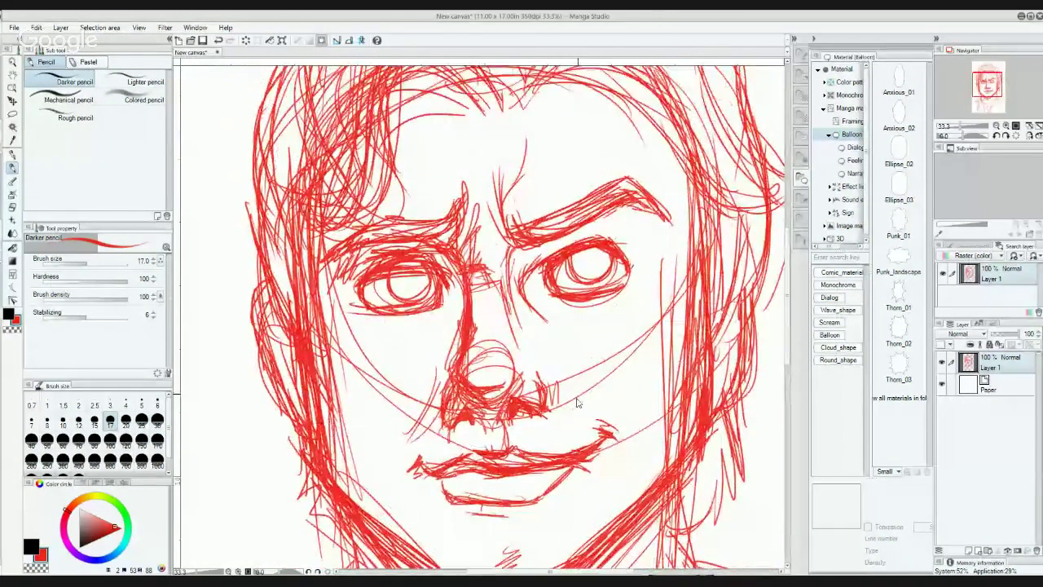
scroll(577, 402, down, 4)
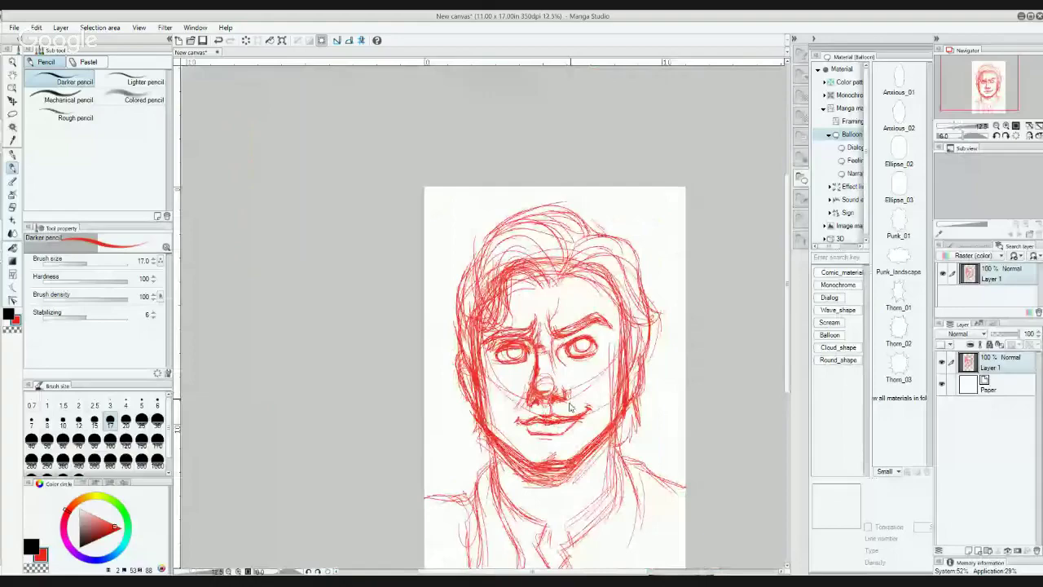
scroll(569, 408, up, 4)
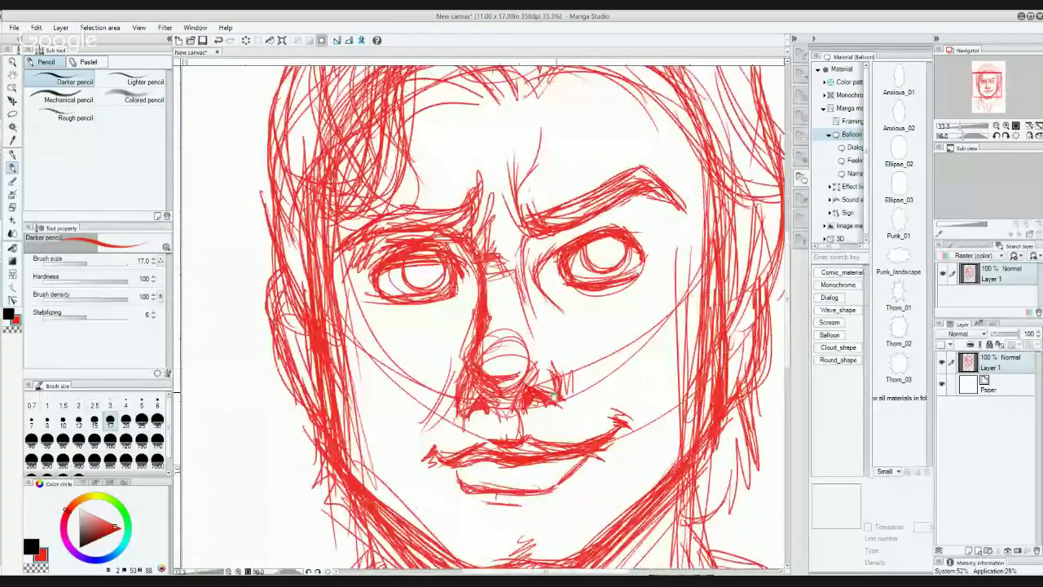
drag(554, 396, 529, 235)
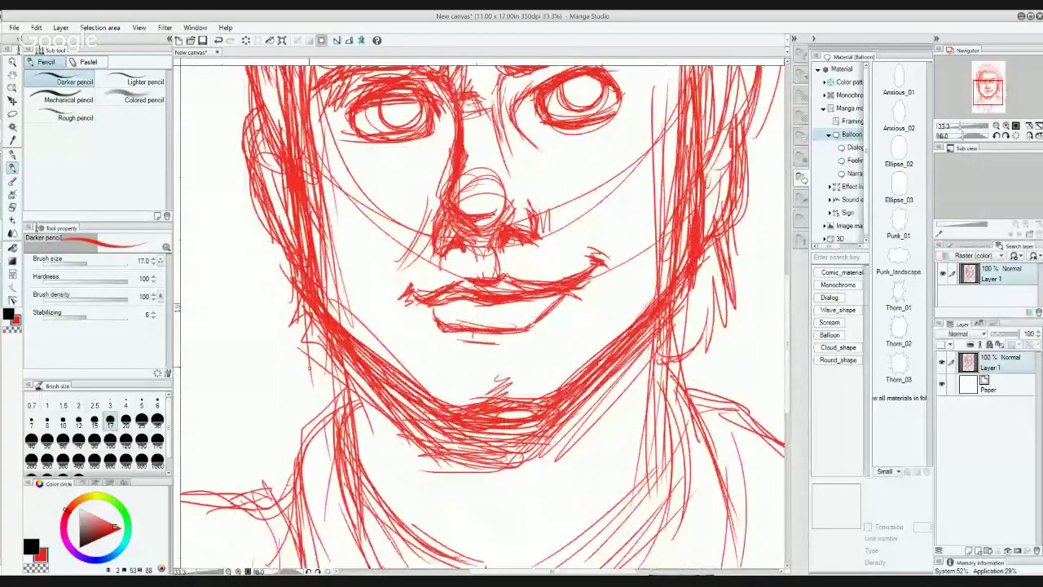
drag(336, 360, 367, 466)
drag(325, 339, 355, 430)
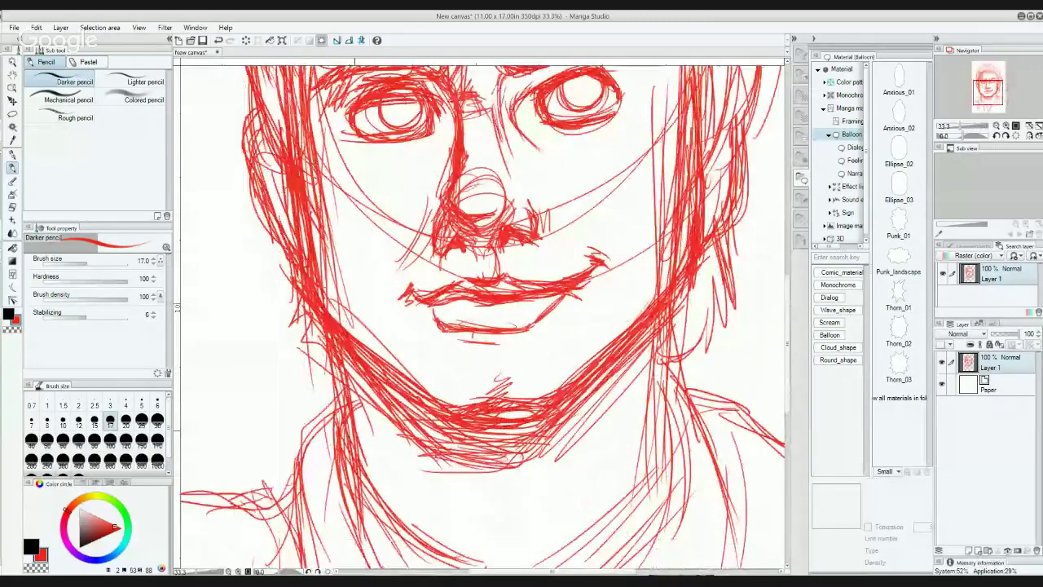
mouse_move(677, 294)
mouse_down()
mouse_move(663, 466)
mouse_move(668, 320)
mouse_move(634, 370)
mouse_move(569, 421)
mouse_up()
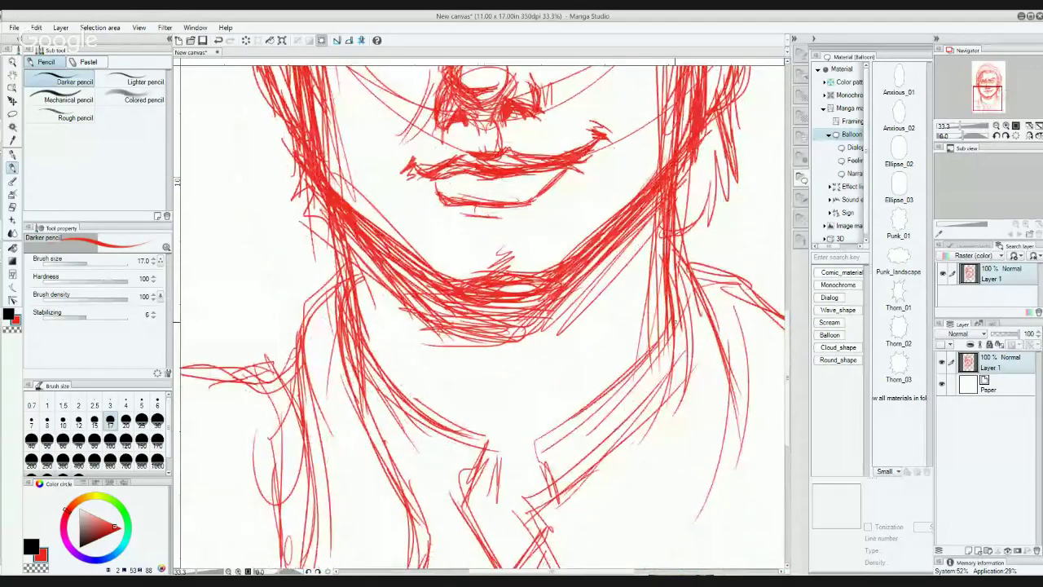
Step: Thicken the upper edges and front ends of the shirt collar on both sides of the neck
drag(671, 323, 548, 448)
mouse_move(574, 416)
mouse_down()
mouse_move(532, 444)
mouse_move(553, 503)
mouse_up()
drag(534, 442, 547, 471)
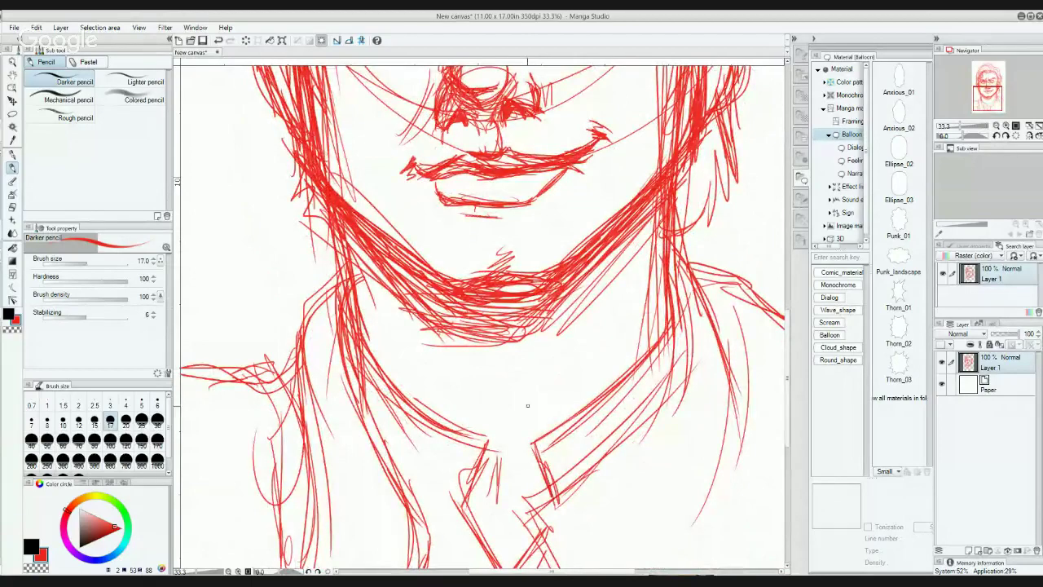
drag(335, 275, 452, 433)
mouse_move(412, 406)
mouse_down()
mouse_move(487, 447)
mouse_move(461, 507)
mouse_up()
drag(474, 431, 444, 297)
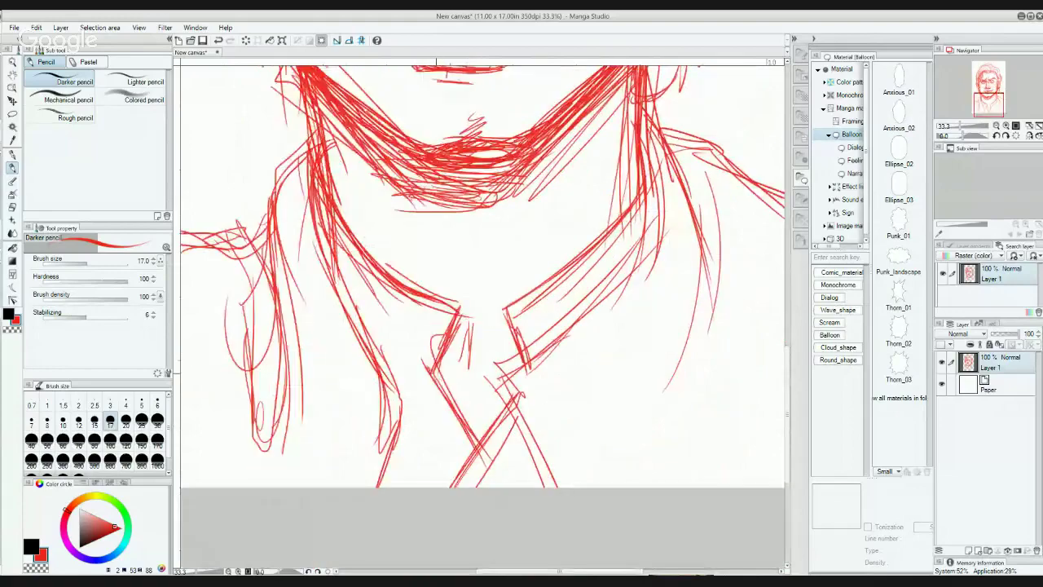
Step: Darken the crossing shirt opening lines below the collar and the outer edge of the right collar
mouse_move(430, 370)
mouse_down()
mouse_move(489, 455)
mouse_move(509, 398)
mouse_up()
drag(459, 476, 495, 431)
drag(489, 368, 549, 469)
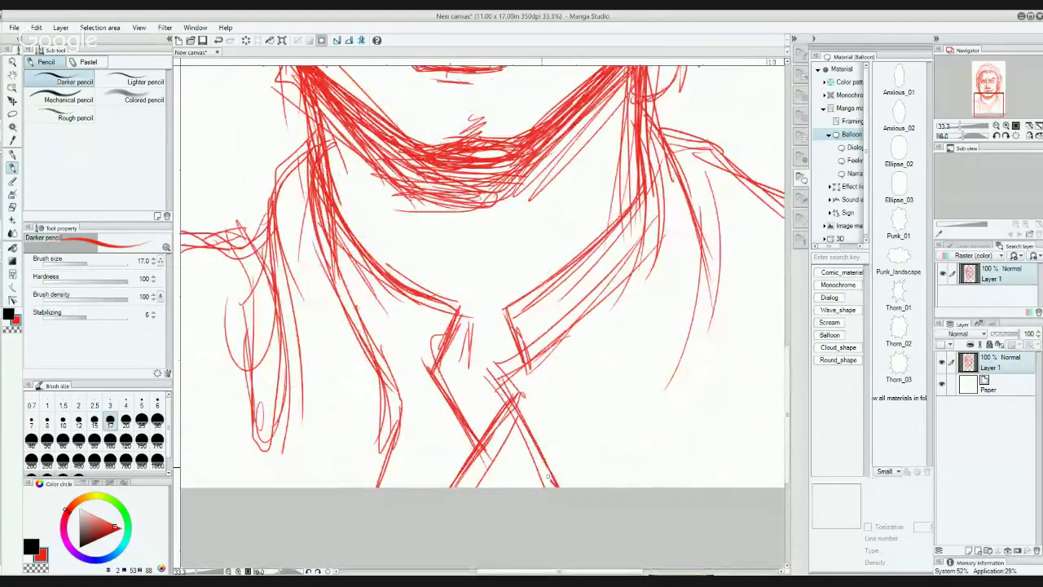
drag(508, 401, 553, 483)
drag(579, 317, 496, 387)
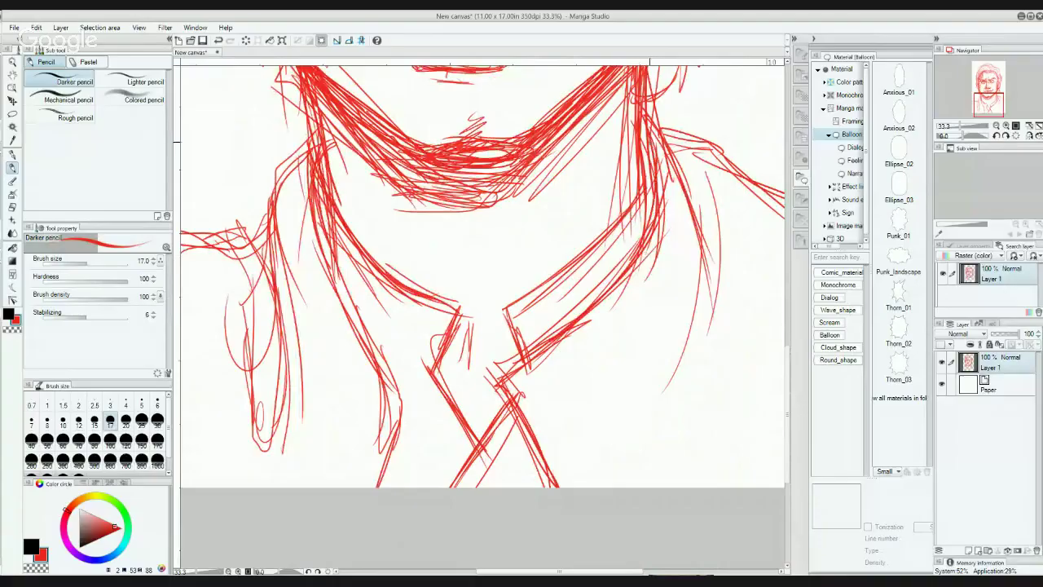
mouse_move(657, 143)
mouse_down()
mouse_move(644, 249)
mouse_move(615, 232)
mouse_up()
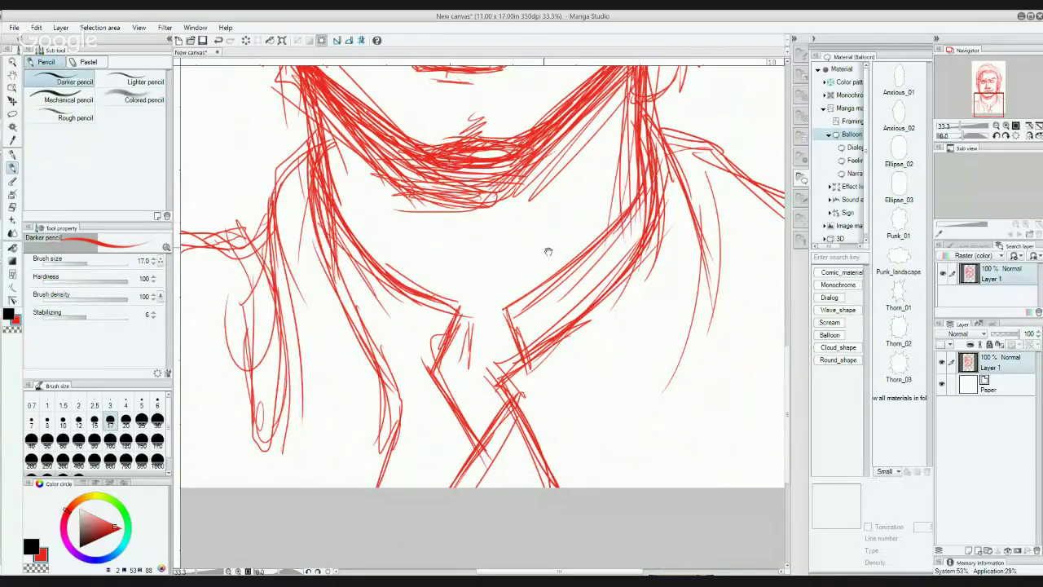
Step: Strengthen the lower fold of the left lapel and the line where the left collar meets the shoulder
drag(549, 252, 625, 307)
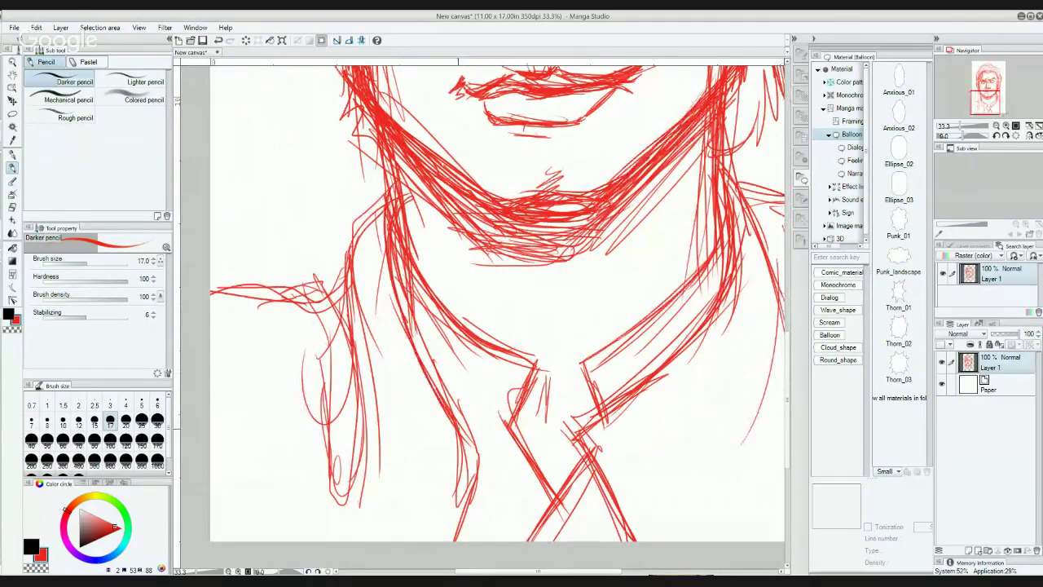
drag(442, 397, 453, 541)
drag(471, 450, 455, 541)
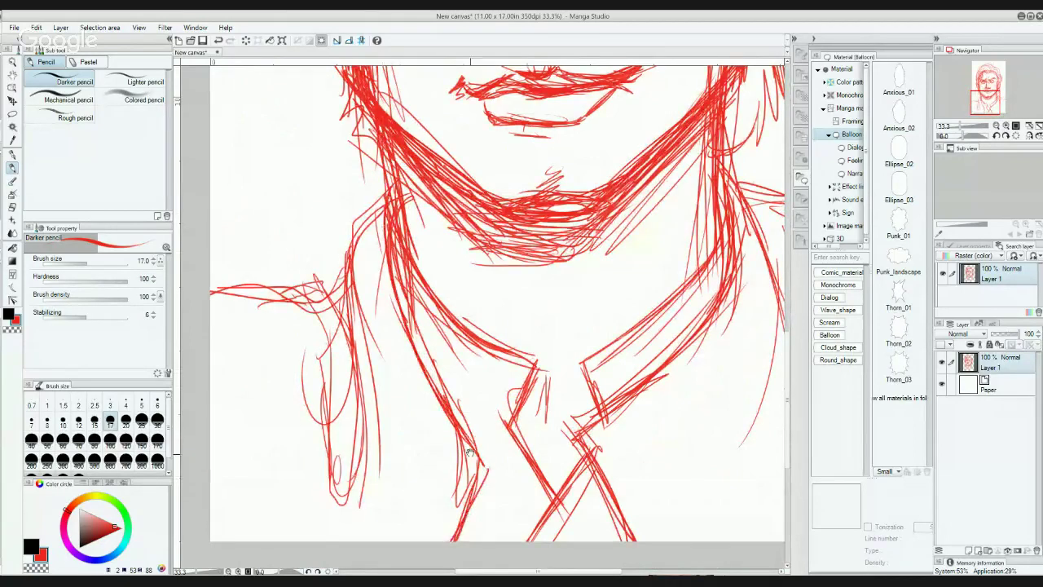
mouse_move(372, 198)
mouse_down()
mouse_move(343, 303)
mouse_move(343, 273)
mouse_up()
drag(520, 268, 487, 400)
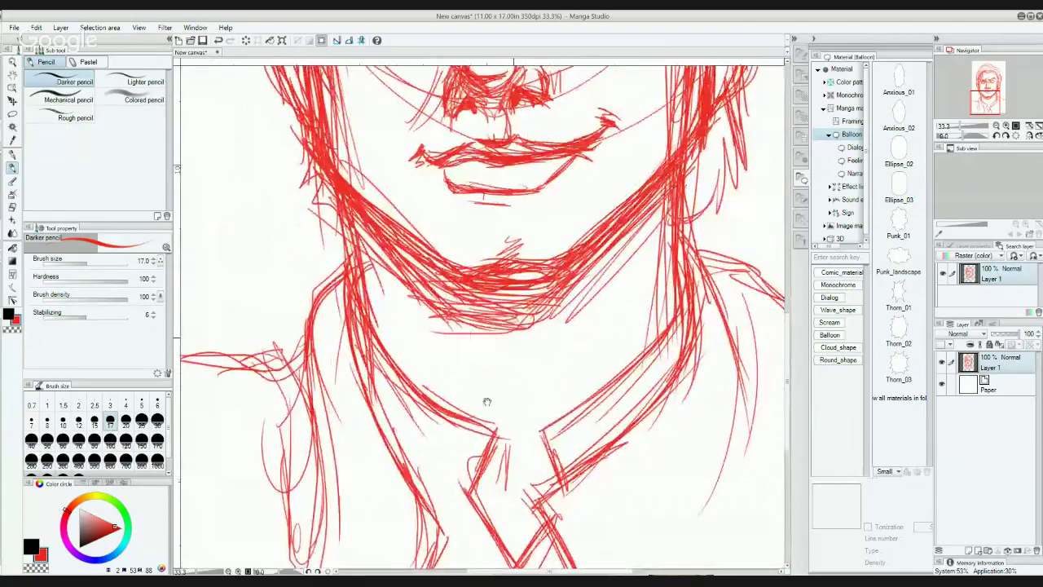
drag(534, 351, 491, 448)
drag(516, 230, 520, 397)
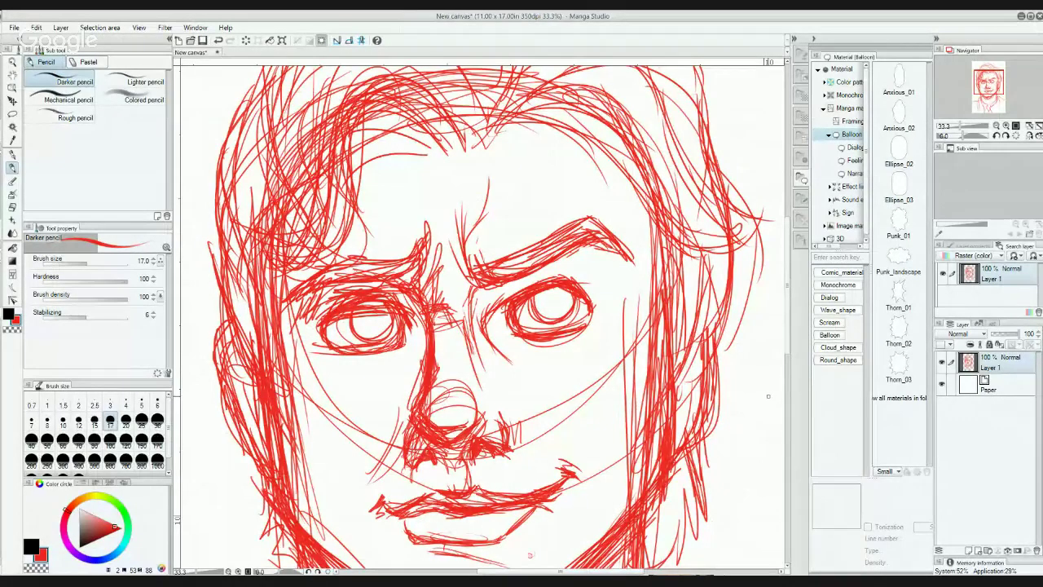
drag(789, 303, 791, 329)
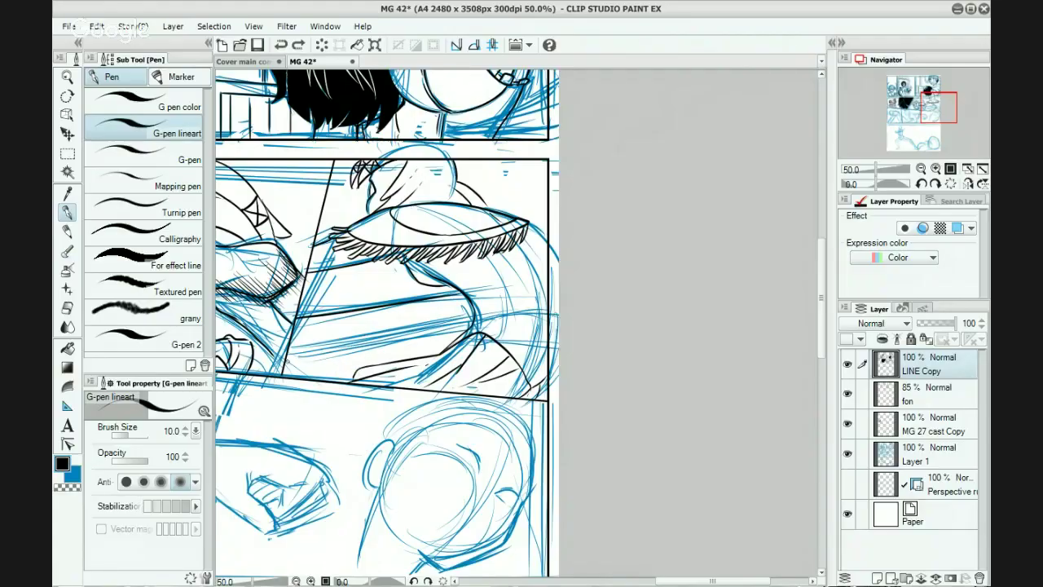
Step: On page MG 42, ink the arm's lower line below the fringed garment, and set the Manga Studio pencil to a very dark brown
drag(287, 362, 437, 329)
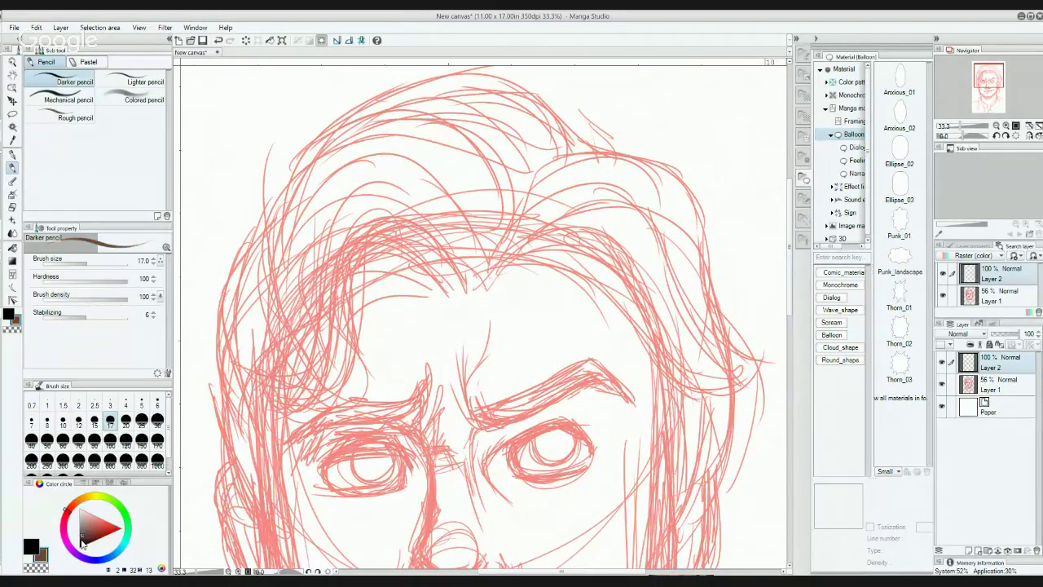
drag(82, 545, 83, 540)
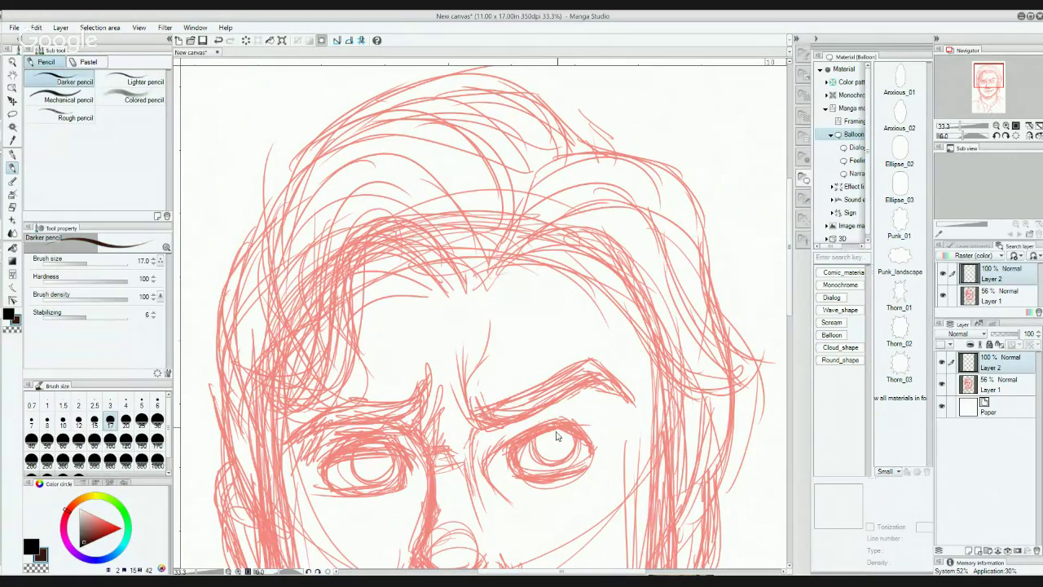
scroll(557, 436, up, 4)
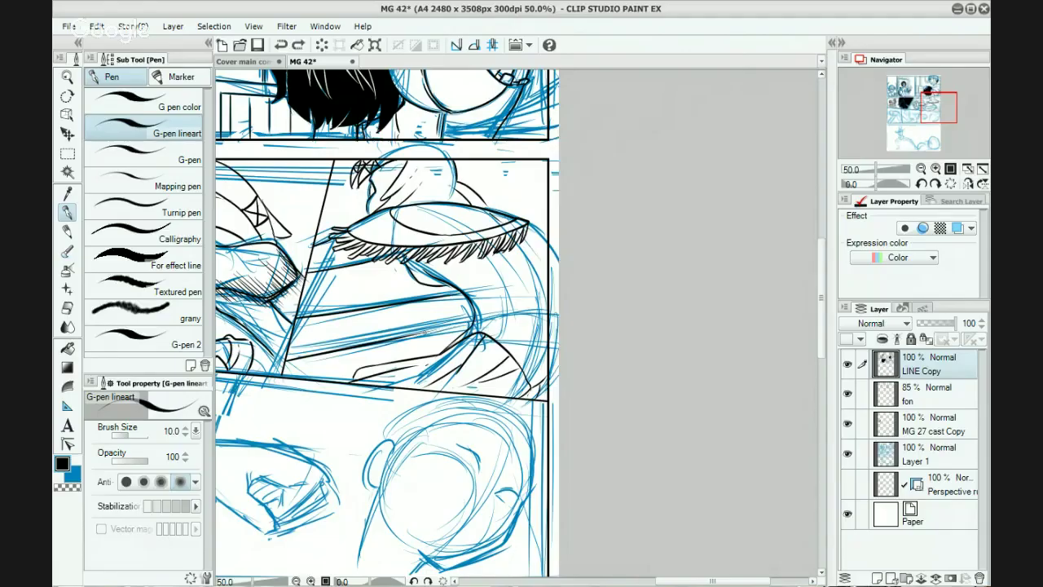
drag(403, 336, 462, 325)
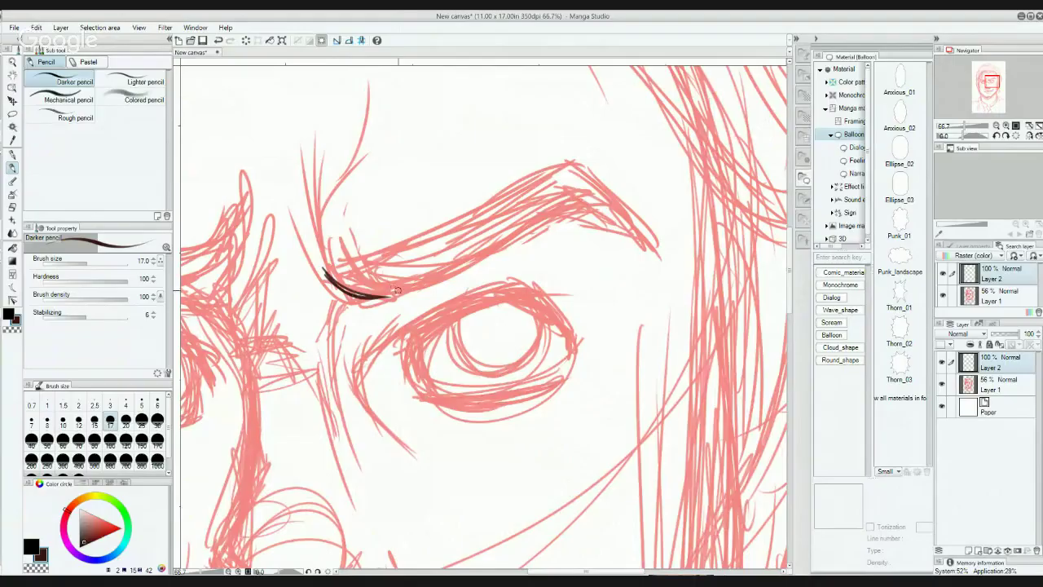
Step: Redo the first eyebrow stroke on Layer 2 and build up the right eyebrow in dark hair strokes from its inner end to the tail
key(ctrl+z)
drag(349, 306, 437, 272)
drag(386, 294, 439, 258)
drag(401, 295, 475, 238)
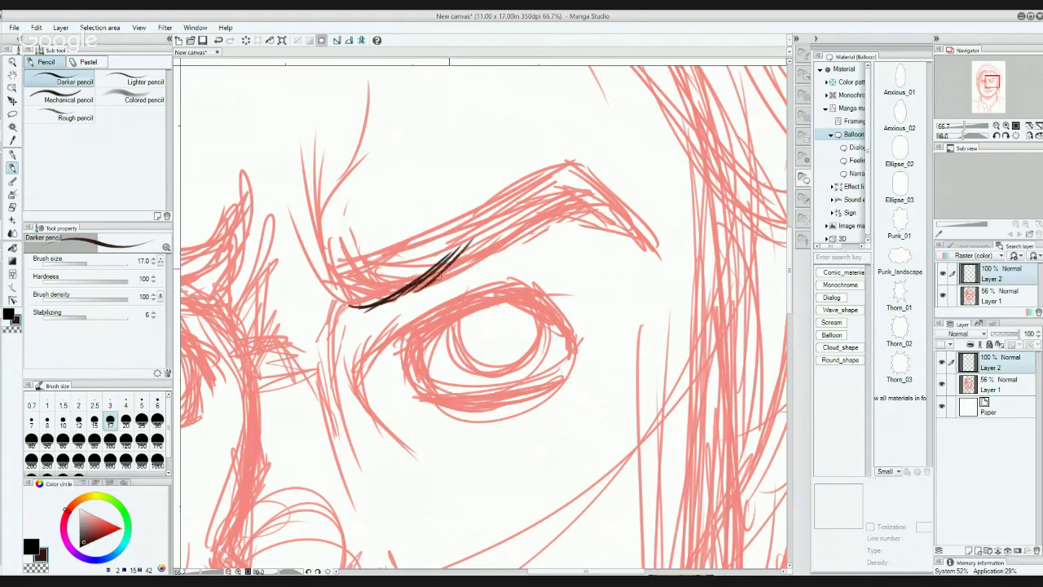
drag(437, 278, 488, 234)
drag(390, 307, 468, 243)
drag(432, 282, 513, 210)
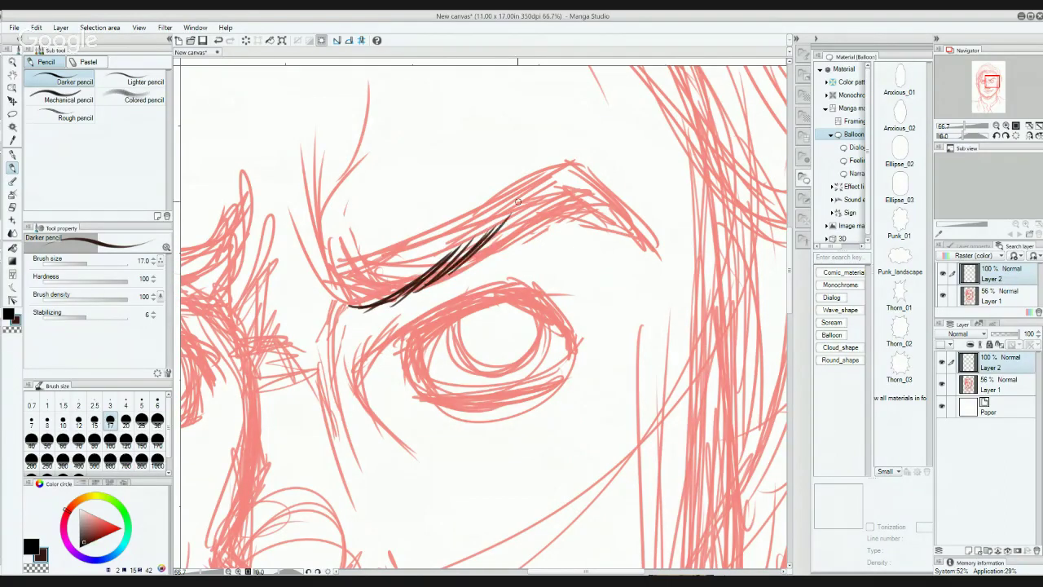
drag(473, 259, 526, 200)
mouse_move(399, 301)
mouse_down()
mouse_move(491, 253)
mouse_move(553, 199)
mouse_up()
drag(471, 268, 546, 201)
mouse_move(510, 241)
mouse_down()
mouse_move(570, 196)
mouse_move(588, 219)
mouse_move(641, 239)
mouse_move(635, 228)
mouse_up()
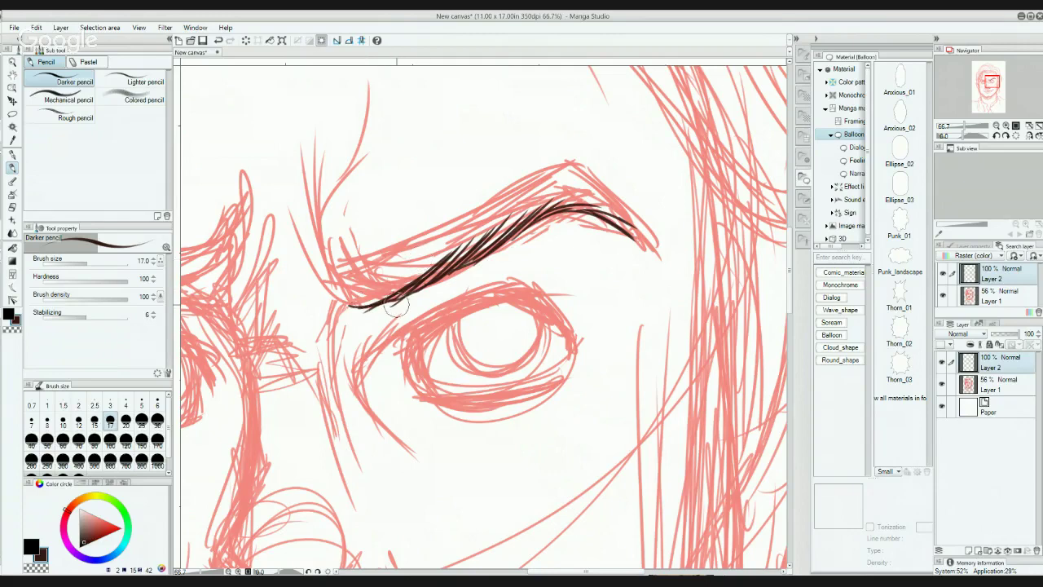
Step: Draw the inner end and upper edge of the portrait's right eyebrow in dark pencil strokes, continuing out to the tail
key(minus)
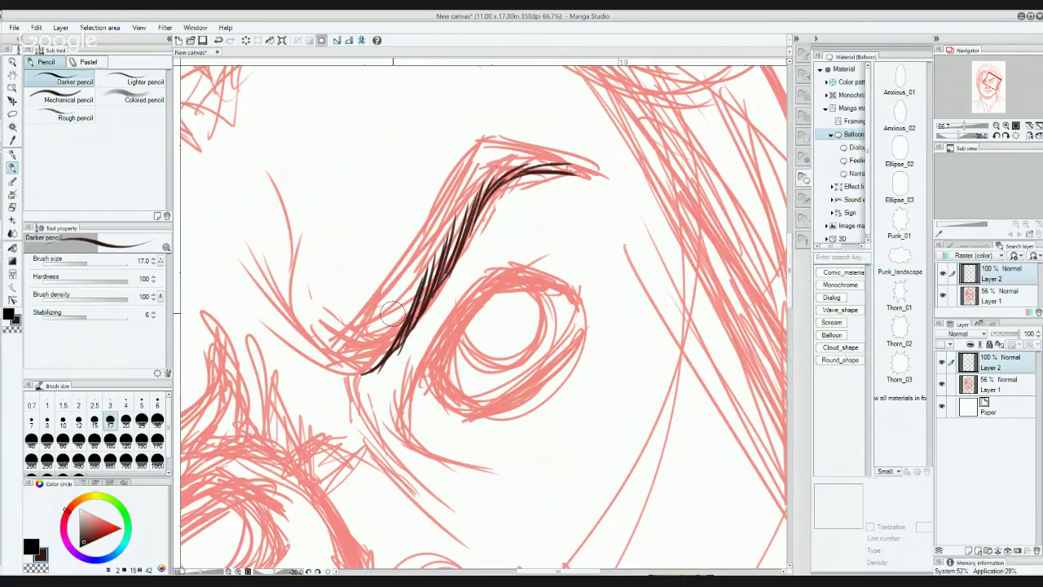
key(minus)
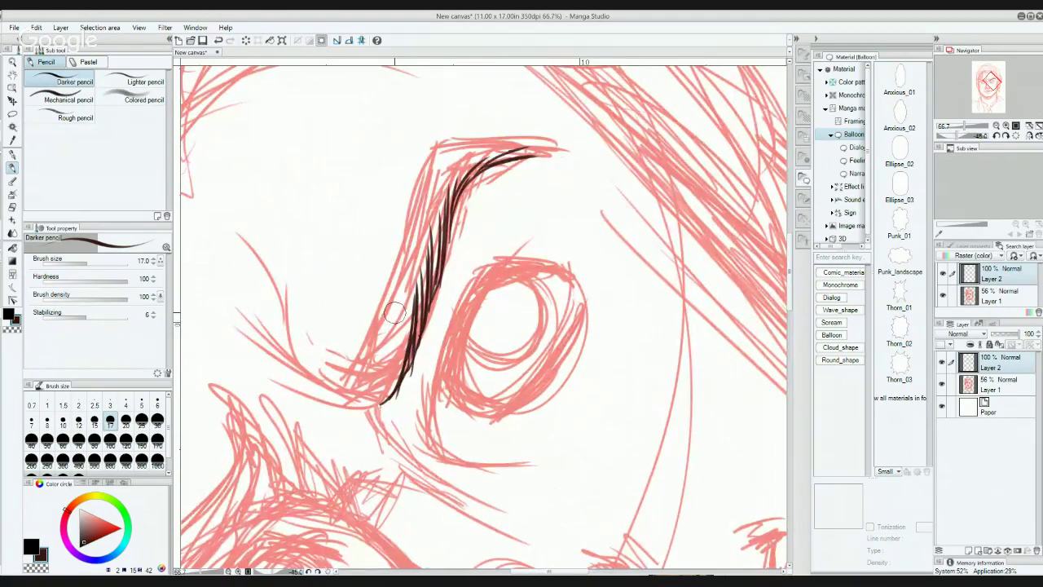
key(minus)
key(minus)
key(minus)
key(minus)
key(minus)
key(minus)
key(minus)
key(minus)
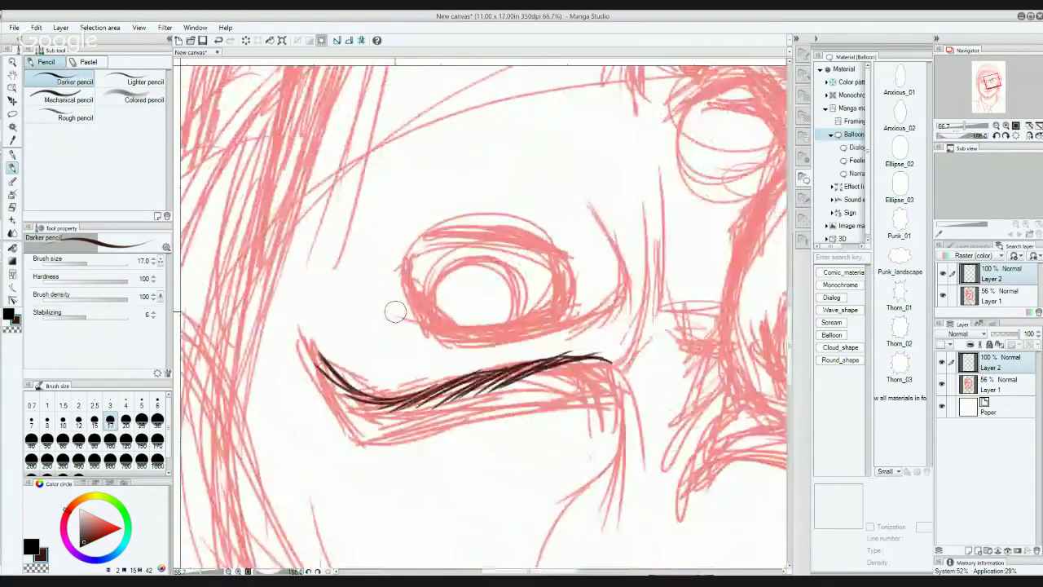
key(minus)
key(minus)
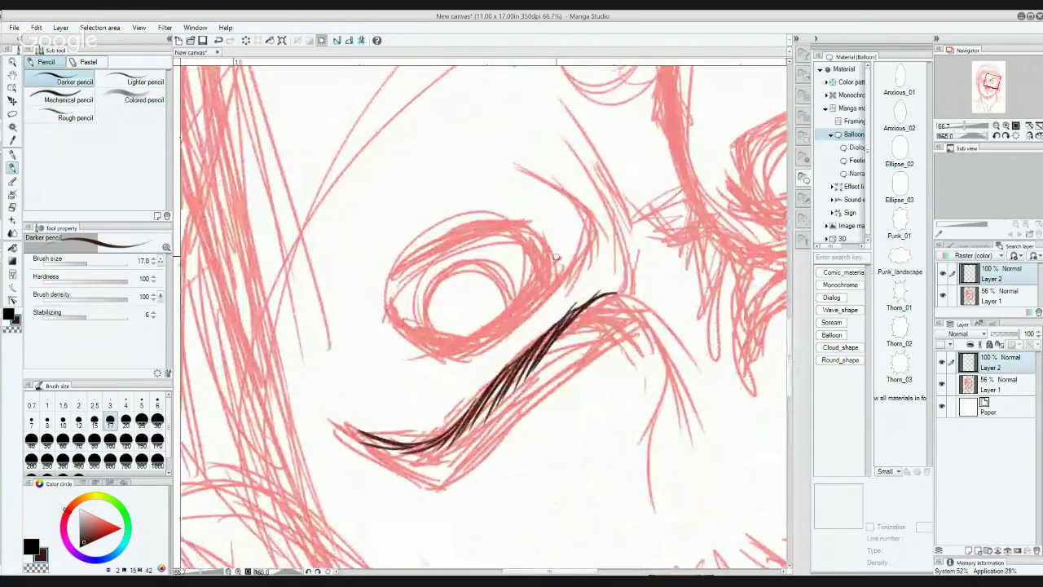
mouse_move(616, 297)
mouse_down()
mouse_move(599, 352)
mouse_move(608, 299)
mouse_move(574, 373)
mouse_up()
drag(618, 294, 574, 372)
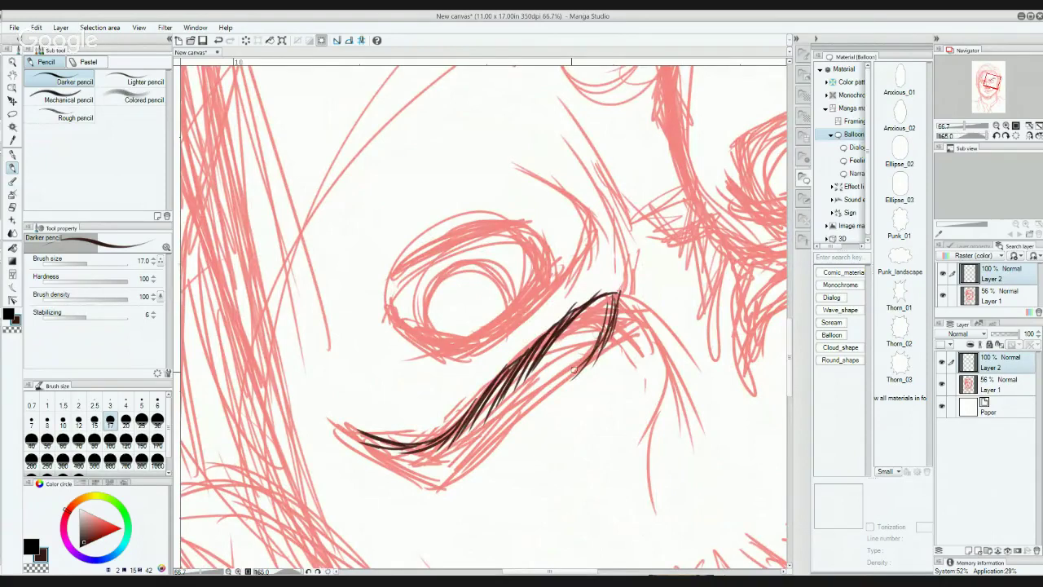
mouse_move(589, 338)
mouse_down()
mouse_move(555, 391)
mouse_move(561, 383)
mouse_up()
mouse_move(594, 342)
mouse_down()
mouse_move(556, 390)
mouse_move(519, 412)
mouse_up()
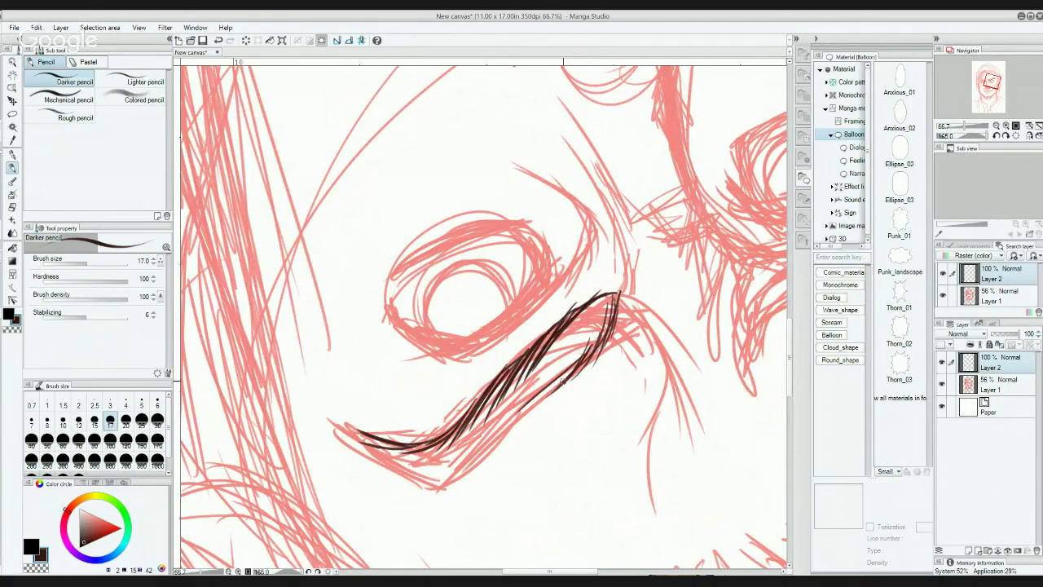
drag(566, 372, 512, 429)
mouse_move(546, 389)
mouse_down()
mouse_move(504, 437)
mouse_move(471, 427)
mouse_move(458, 466)
mouse_up()
mouse_move(502, 429)
mouse_down()
mouse_move(434, 477)
mouse_move(456, 473)
mouse_move(428, 476)
mouse_move(440, 464)
mouse_move(428, 473)
mouse_move(362, 448)
mouse_move(369, 441)
mouse_move(408, 479)
mouse_move(344, 445)
mouse_up()
mouse_move(411, 471)
mouse_down()
mouse_move(371, 453)
mouse_move(381, 460)
mouse_move(327, 415)
mouse_up()
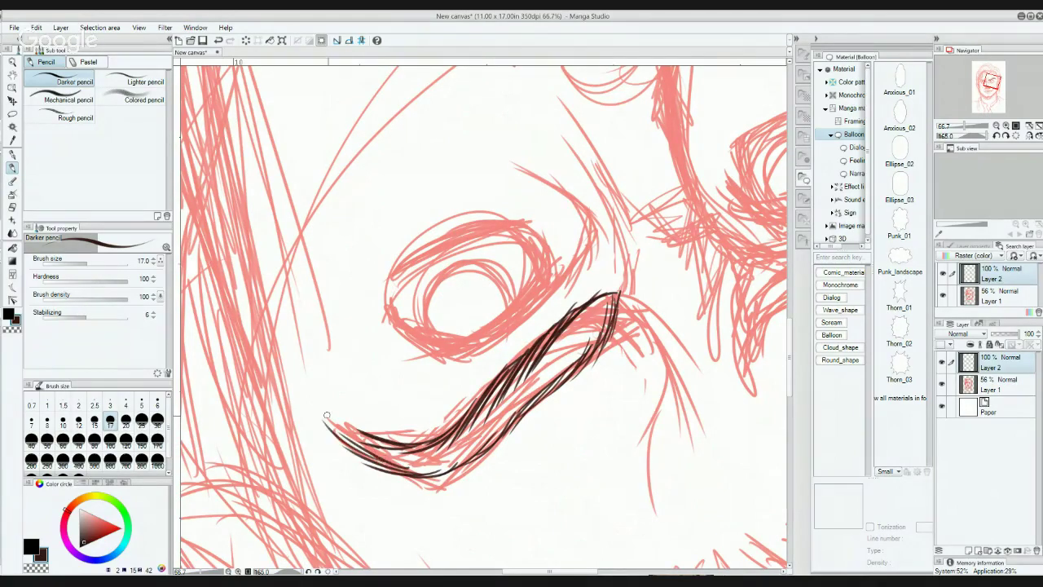
mouse_move(374, 453)
mouse_down()
mouse_move(316, 411)
mouse_move(347, 429)
mouse_move(325, 409)
mouse_up()
Step: Switch to the G-pen and ink the right eye's upper eyelid line from the inner corner over the top of the eye
key(minus)
key(minus)
key(minus)
key(minus)
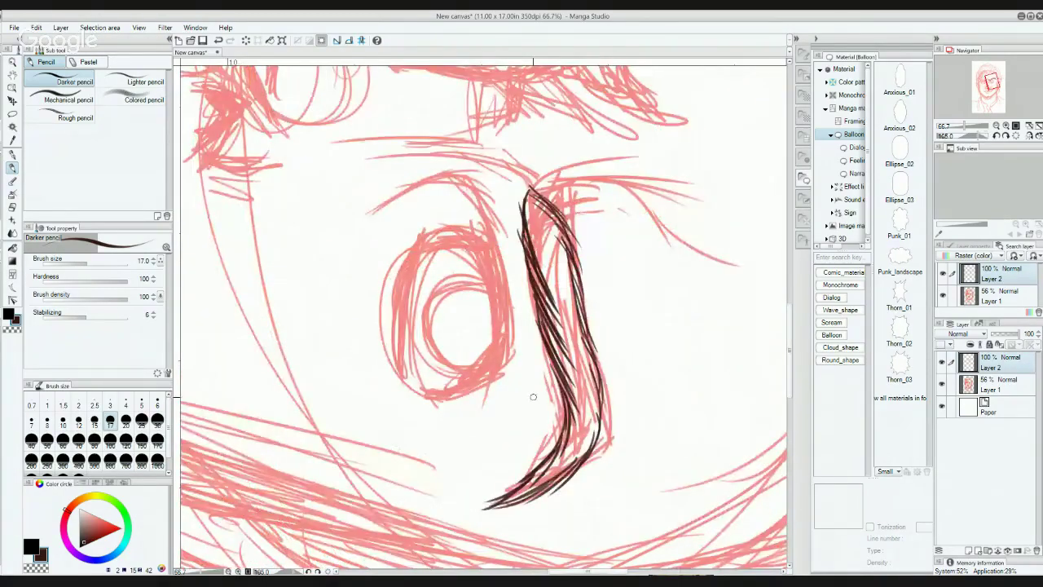
key(p)
key(asciicircum)
key(asciicircum)
key(asciicircum)
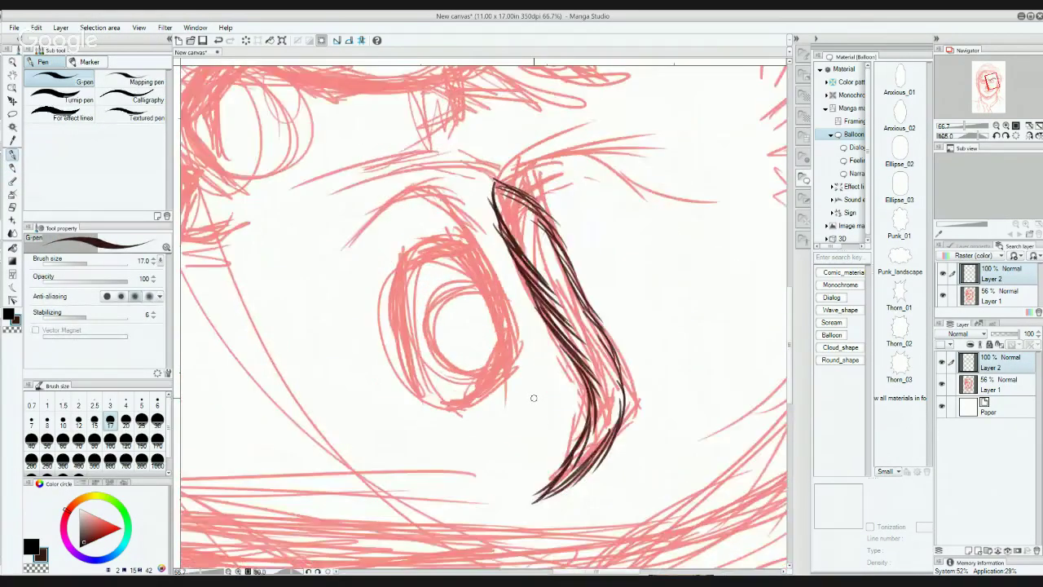
key(asciicircum)
key(asciicircum)
key(asciicircum)
key(asciicircum)
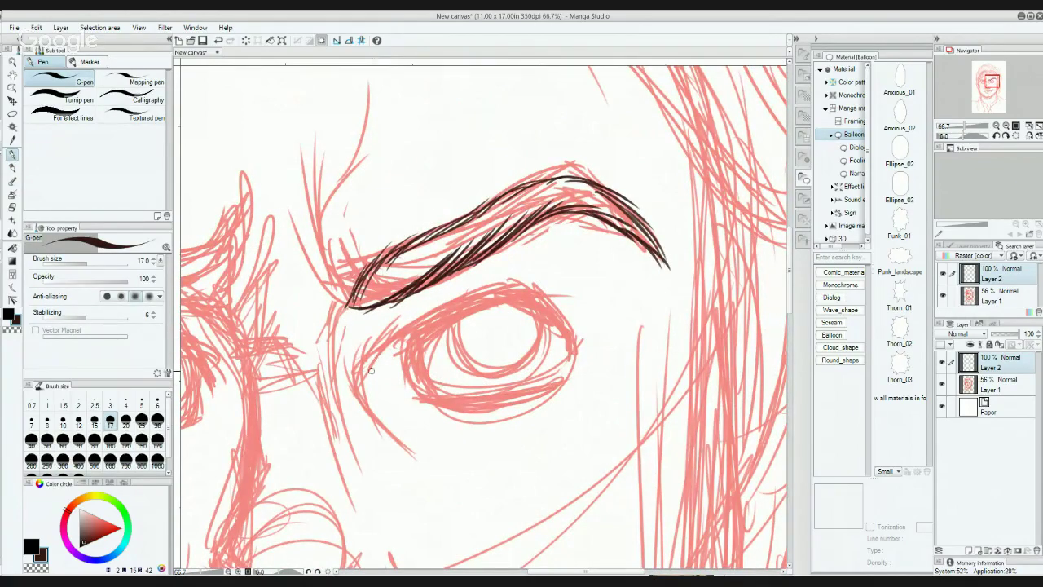
mouse_move(372, 371)
mouse_down()
mouse_move(400, 336)
mouse_move(444, 308)
mouse_up()
mouse_move(399, 346)
mouse_down()
mouse_move(452, 290)
mouse_move(510, 280)
mouse_up()
drag(435, 308, 512, 280)
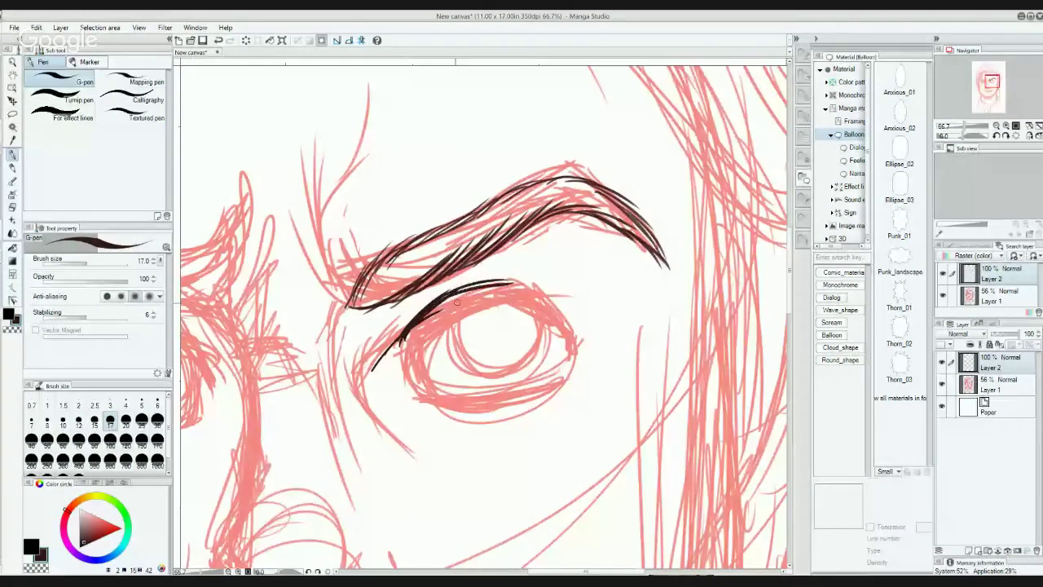
drag(393, 349, 504, 280)
mouse_move(420, 322)
mouse_down()
mouse_move(526, 281)
mouse_move(513, 293)
mouse_move(532, 300)
mouse_move(499, 285)
mouse_move(568, 286)
mouse_up()
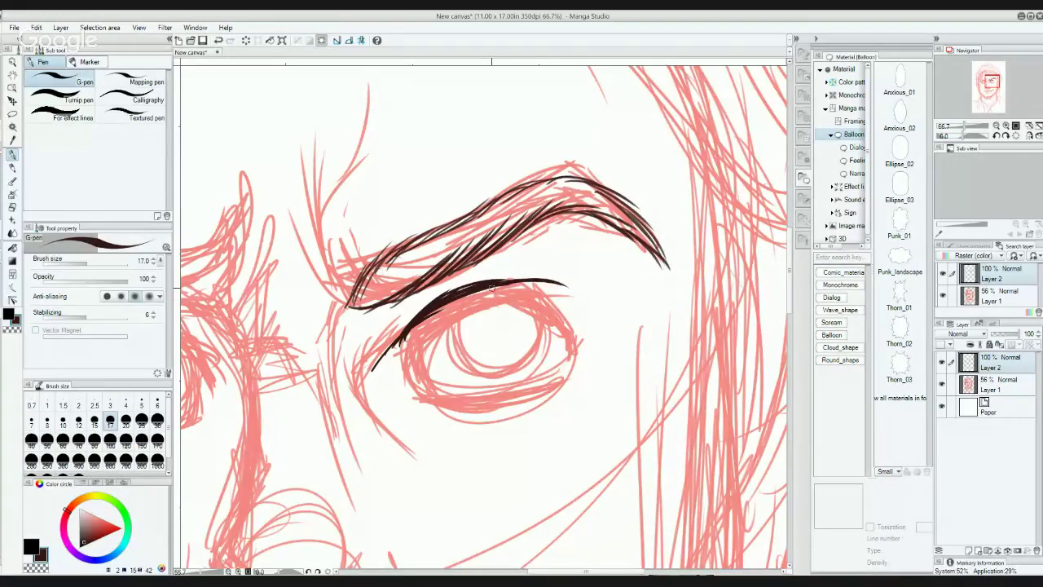
Step: Extend the right eye's upper eyelid line to the outer corner and thicken it along its length
mouse_move(493, 289)
mouse_down()
mouse_move(590, 320)
mouse_move(580, 317)
mouse_move(603, 330)
mouse_move(541, 305)
mouse_move(606, 335)
mouse_up()
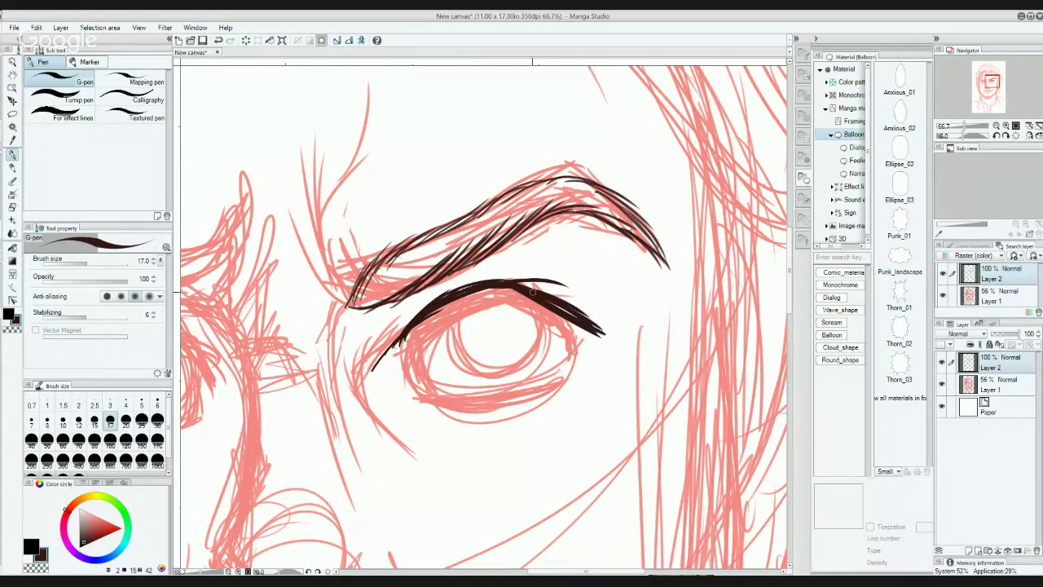
drag(529, 290, 615, 341)
drag(499, 281, 530, 274)
mouse_move(419, 326)
mouse_down()
mouse_move(510, 286)
mouse_move(535, 295)
mouse_move(518, 289)
mouse_up()
mouse_move(419, 323)
mouse_down()
mouse_move(391, 351)
mouse_move(445, 304)
mouse_move(416, 326)
mouse_move(505, 291)
mouse_move(561, 304)
mouse_move(528, 296)
mouse_move(593, 334)
mouse_up()
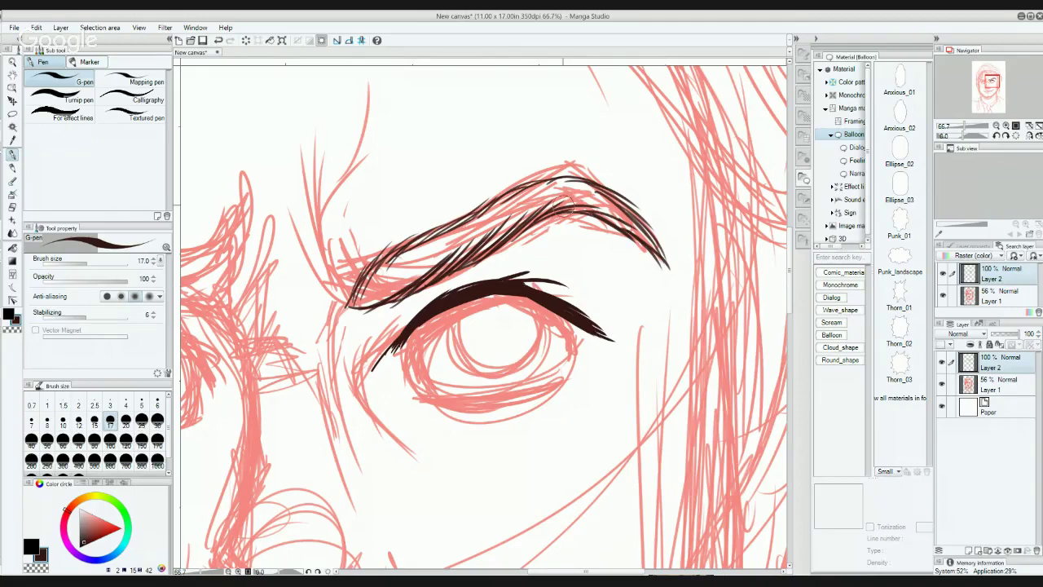
drag(567, 275, 491, 273)
Step: Ink the inner corner of the right eye with a thicker tip and a short line curving down beside the eyeball
drag(403, 332, 376, 372)
mouse_move(417, 315)
mouse_down()
mouse_move(376, 370)
mouse_move(393, 383)
mouse_up()
drag(405, 334, 371, 377)
drag(407, 333, 395, 392)
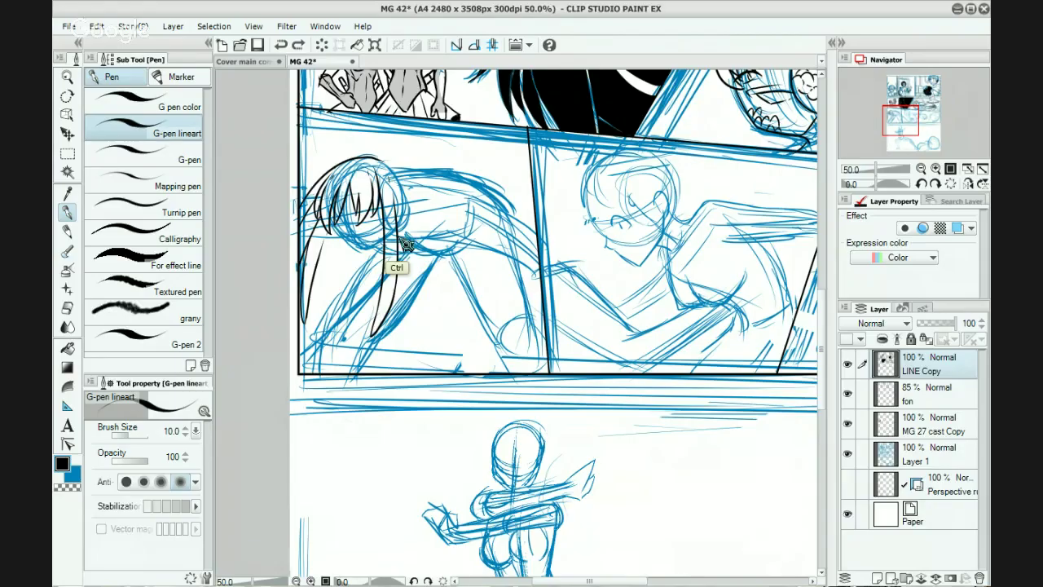
Step: On page MG 42, ink the hair strand hanging beside the bending figure's face and try a line over the top of the head
drag(396, 297, 404, 228)
key(ctrl+z)
drag(394, 298, 404, 252)
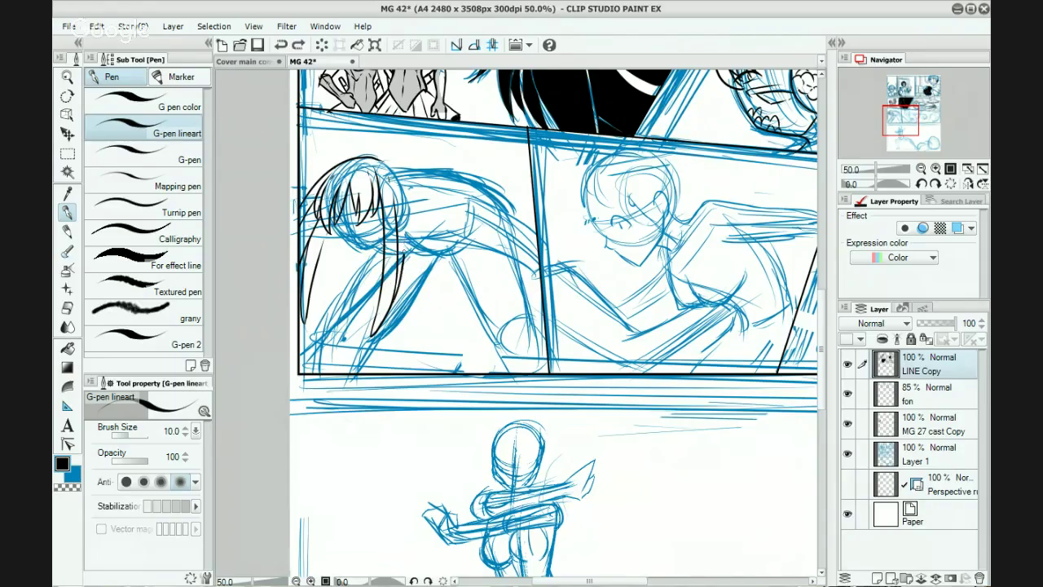
drag(409, 214, 403, 255)
drag(379, 160, 399, 181)
key(ctrl+z)
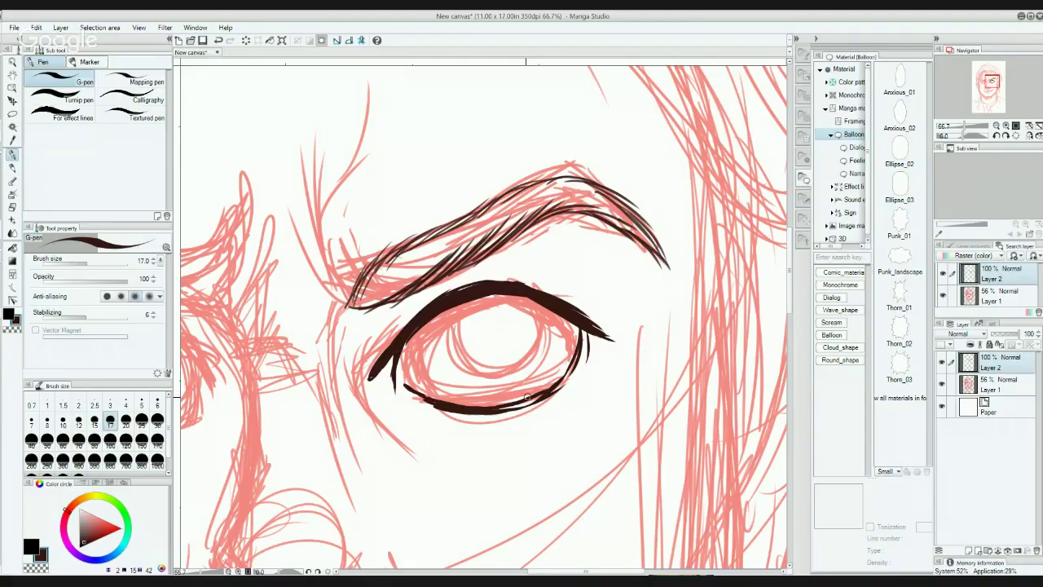
Step: Switch to the Manga Studio portrait and strengthen the lower eyelid line of the right eye
mouse_move(493, 407)
mouse_down()
mouse_move(565, 368)
mouse_move(570, 352)
mouse_move(523, 358)
mouse_move(697, 198)
mouse_up()
key(space)
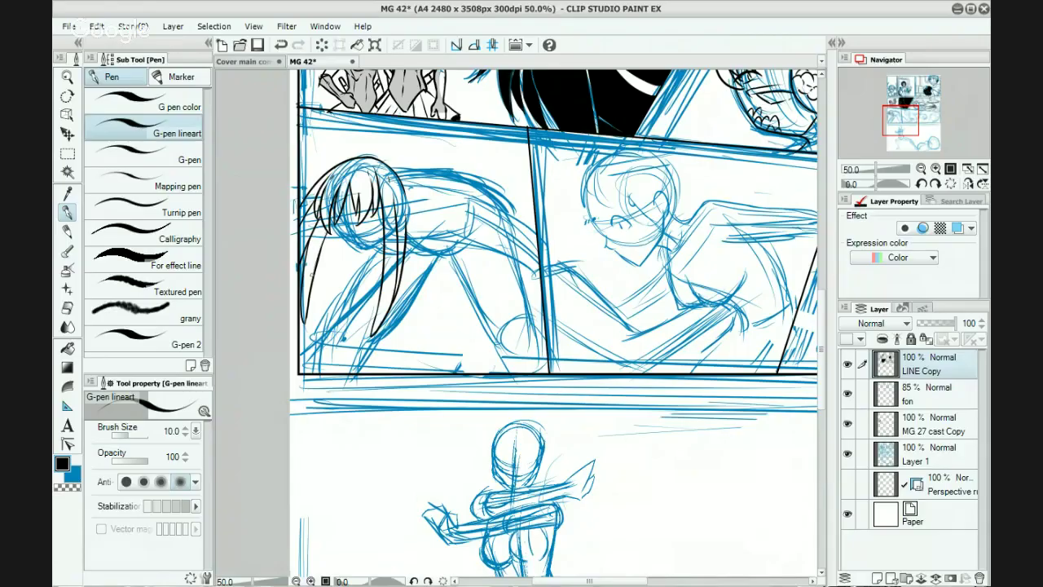
Step: On page MG 42, undo the last stroke and ink the bending figure's chin and the dark strokes across the face
key(ctrl+z)
mouse_move(328, 232)
mouse_down()
mouse_move(316, 267)
mouse_move(322, 248)
mouse_up()
drag(339, 231, 364, 248)
drag(352, 197, 336, 225)
drag(354, 204, 344, 232)
mouse_move(357, 212)
mouse_down()
mouse_move(344, 241)
mouse_move(375, 235)
mouse_move(372, 245)
mouse_up()
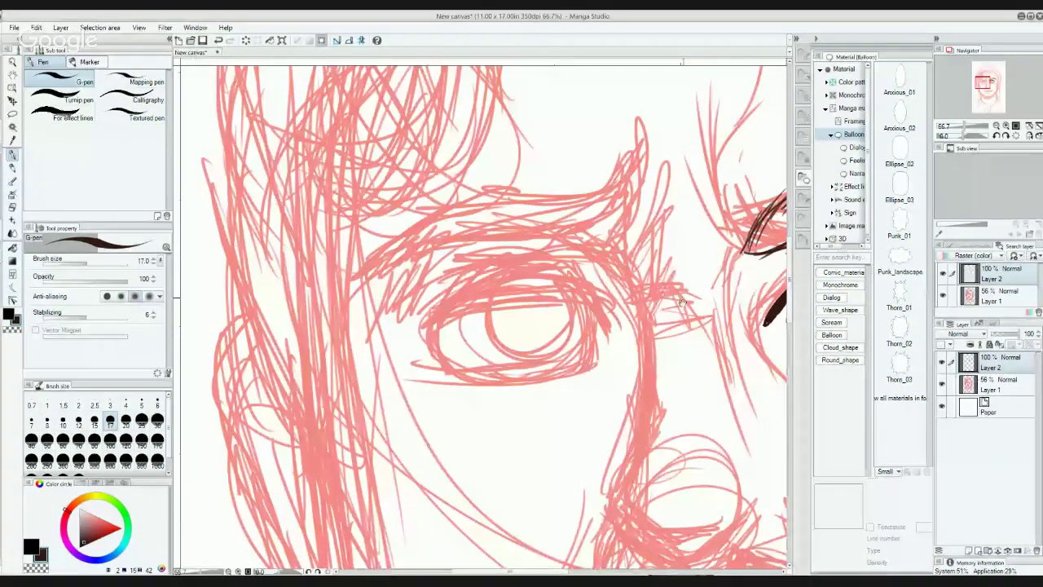
Step: In the Manga Studio portrait, ink the crease running down from the right eye's inner corner and hatch along it
mouse_move(634, 299)
mouse_down()
mouse_move(620, 287)
mouse_move(408, 260)
mouse_move(524, 342)
mouse_move(401, 271)
mouse_up()
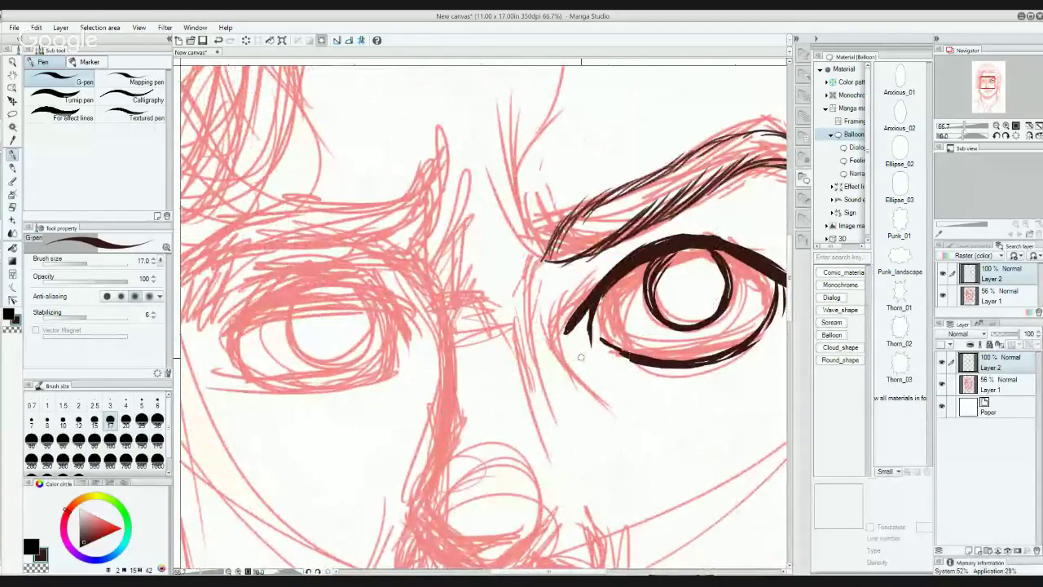
drag(560, 332, 605, 403)
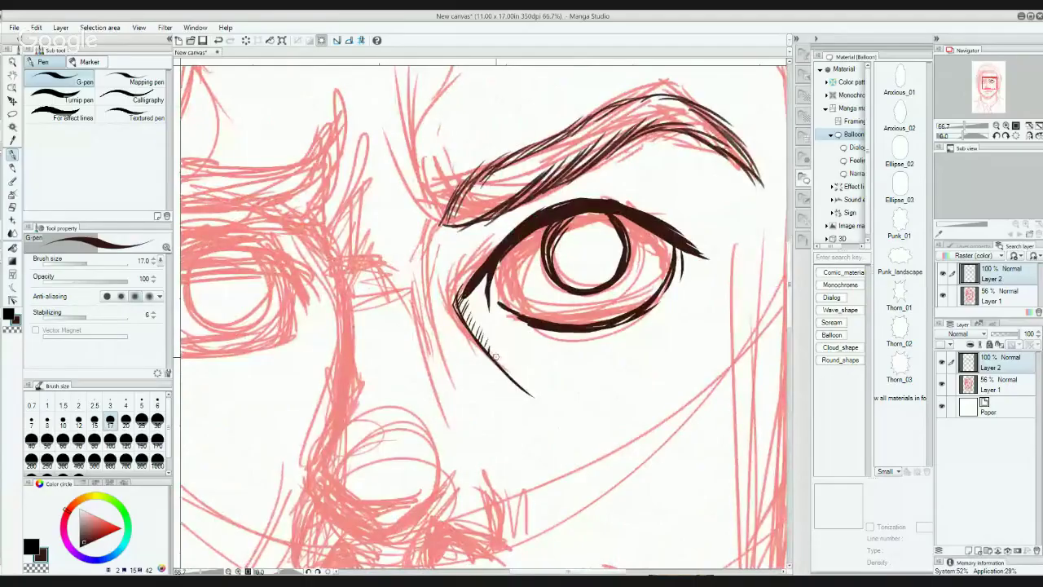
key(space)
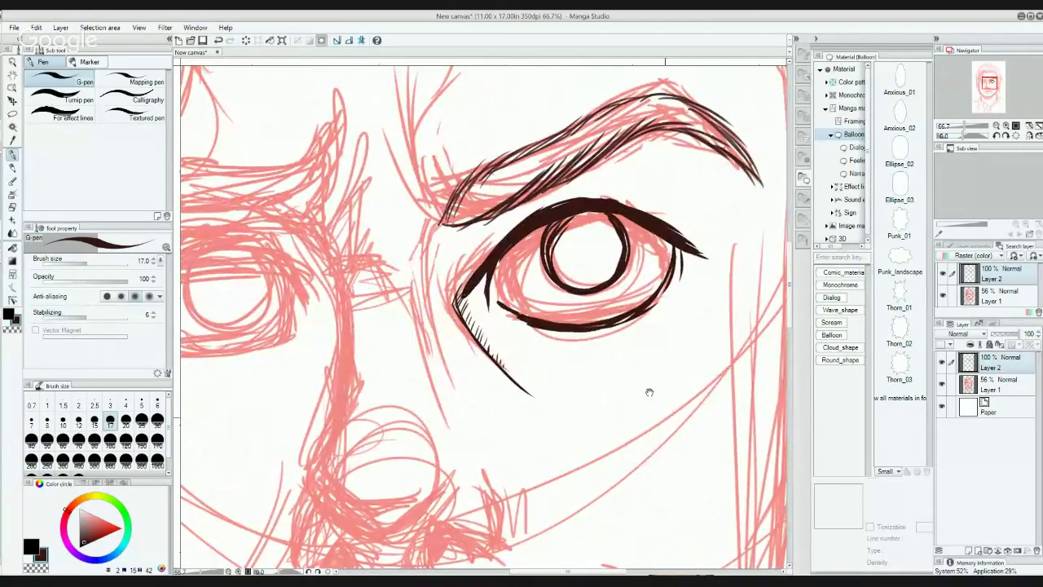
Step: Ink the left contour of the portrait's nose from the brow to the tip and clean up the doubled line near the nostril
drag(712, 409, 694, 352)
drag(477, 398, 627, 394)
drag(628, 395, 673, 425)
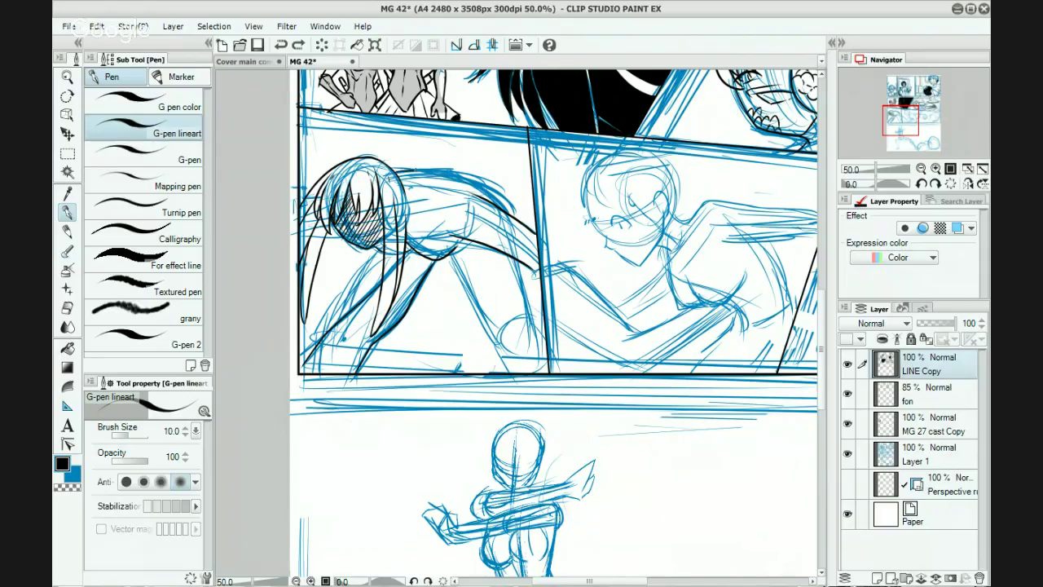
drag(673, 426, 681, 433)
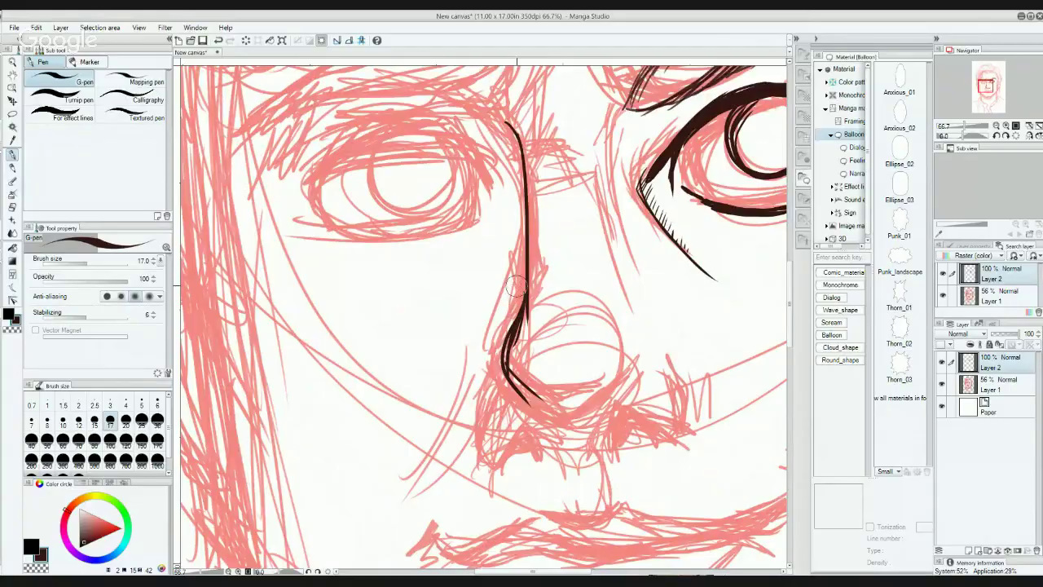
drag(526, 275, 505, 330)
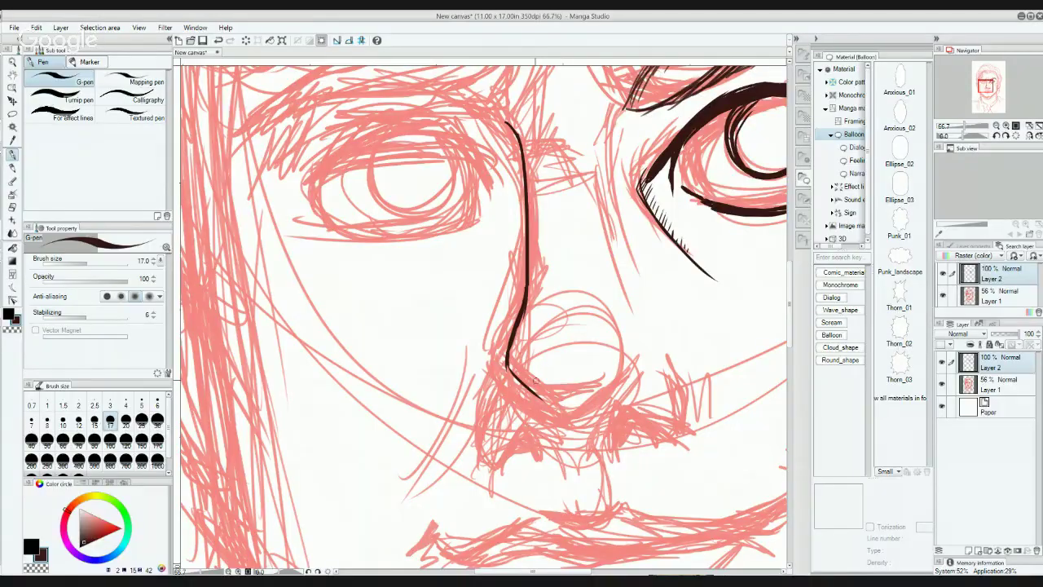
Step: Ink both sides of the nose tip's underside and the right edge of the nose bridge
mouse_move(503, 369)
mouse_down()
mouse_move(555, 406)
mouse_move(625, 354)
mouse_up()
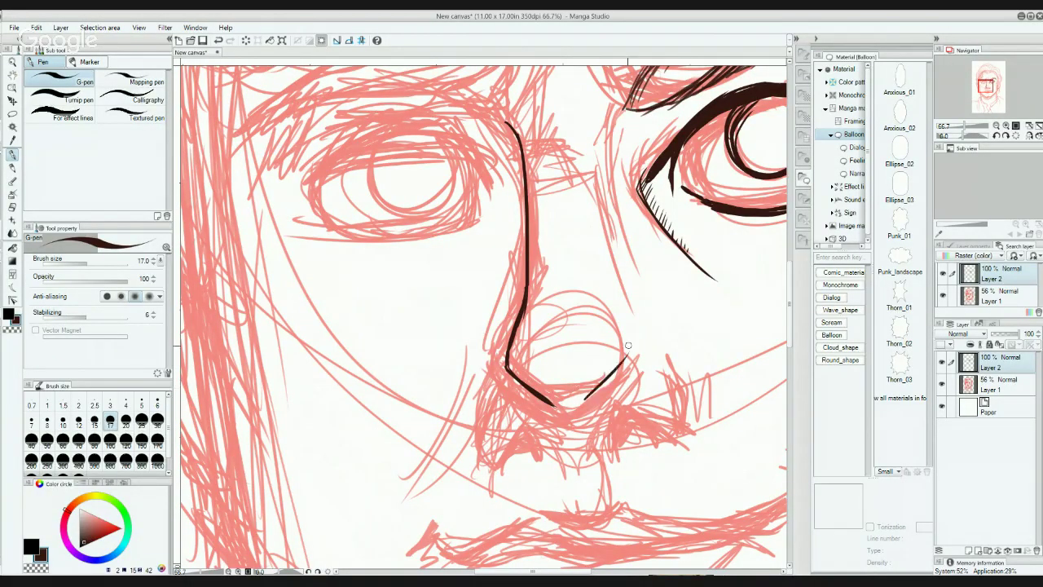
drag(583, 401, 624, 355)
drag(584, 397, 617, 357)
drag(633, 310, 622, 391)
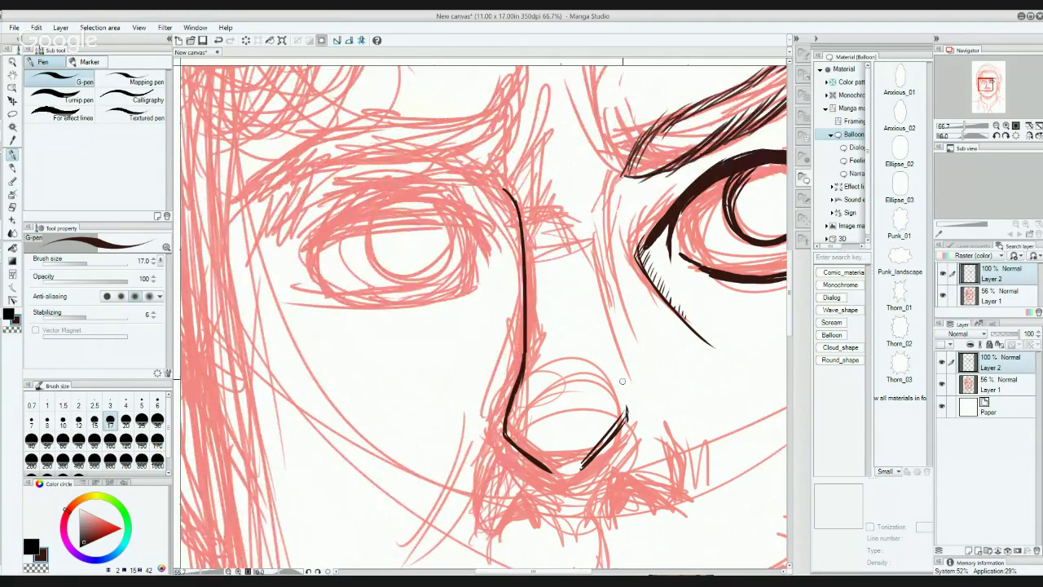
drag(601, 314, 600, 322)
mouse_move(613, 385)
mouse_down()
mouse_move(587, 335)
mouse_move(576, 234)
mouse_move(614, 226)
mouse_move(607, 208)
mouse_up()
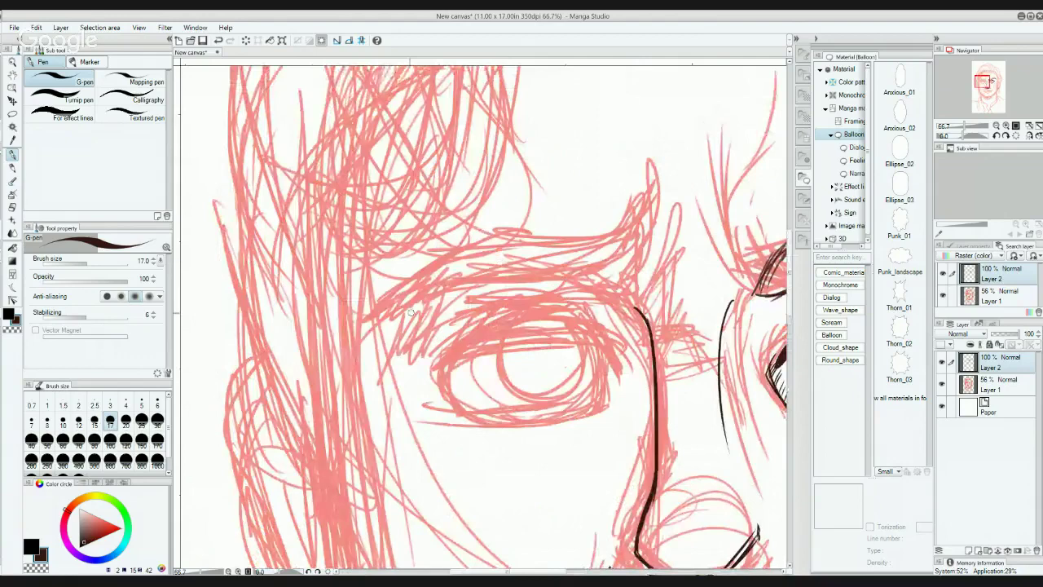
Step: Ink the left eyebrow's upper line and its lower edge from the tail to the inner end
mouse_move(376, 323)
mouse_down()
mouse_move(491, 276)
mouse_move(568, 270)
mouse_up()
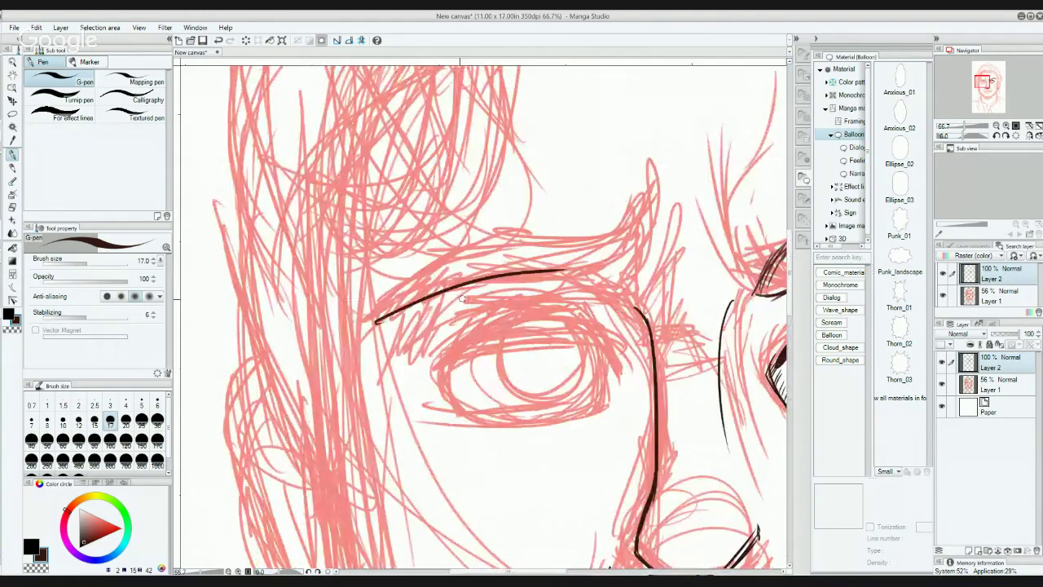
drag(402, 311, 608, 301)
drag(564, 290, 619, 297)
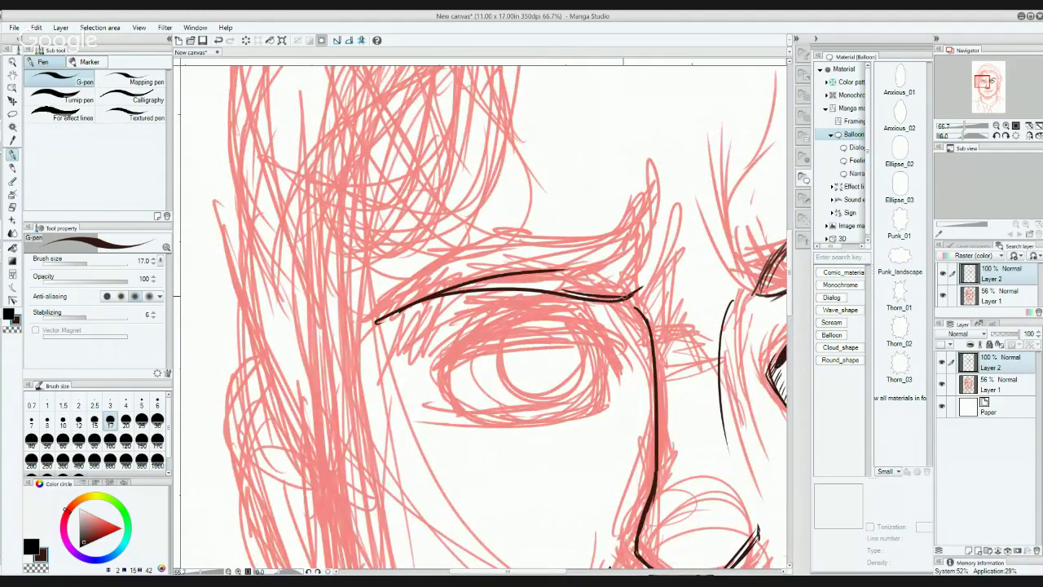
mouse_move(623, 297)
mouse_down()
mouse_move(652, 279)
mouse_move(634, 307)
mouse_move(523, 293)
mouse_up()
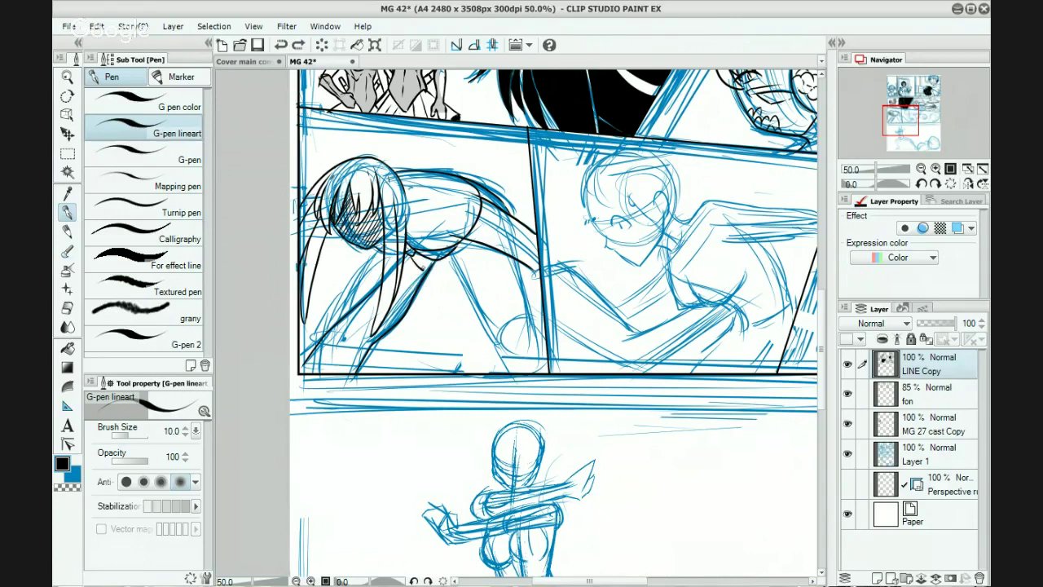
Step: On page MG 42, ink the short line under the bending figure's torso and the curve at its rear
drag(424, 257, 422, 272)
drag(485, 204, 454, 245)
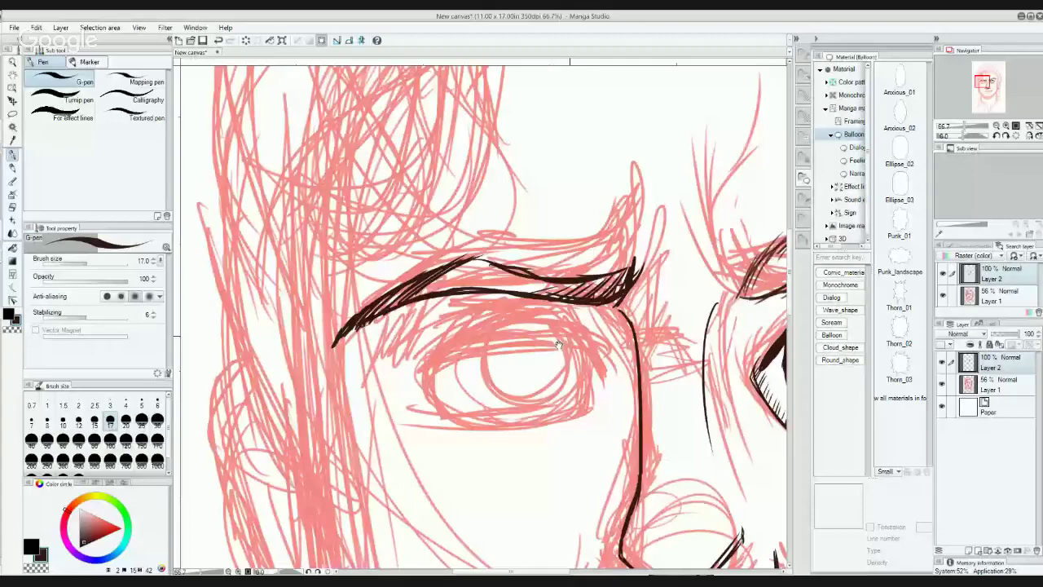
Step: In the Manga Studio portrait, remove the right eyebrow's upper edge strokes from the inner end to the tail
mouse_move(636, 338)
mouse_down()
mouse_move(358, 403)
mouse_move(358, 367)
mouse_up()
key(ctrl+z)
key(ctrl+z)
key(ctrl+z)
key(ctrl+z)
key(ctrl+z)
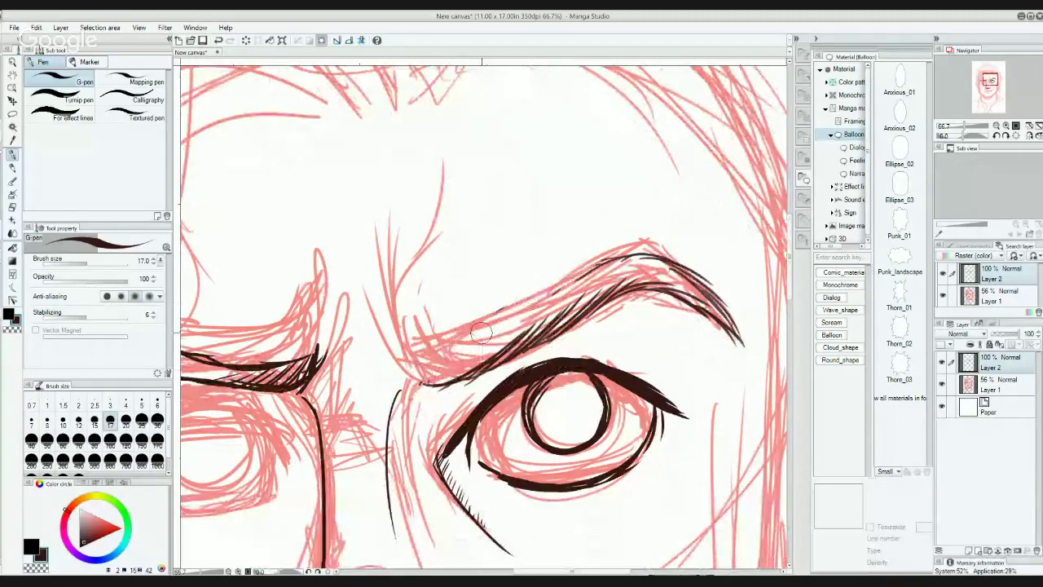
key(ctrl+z)
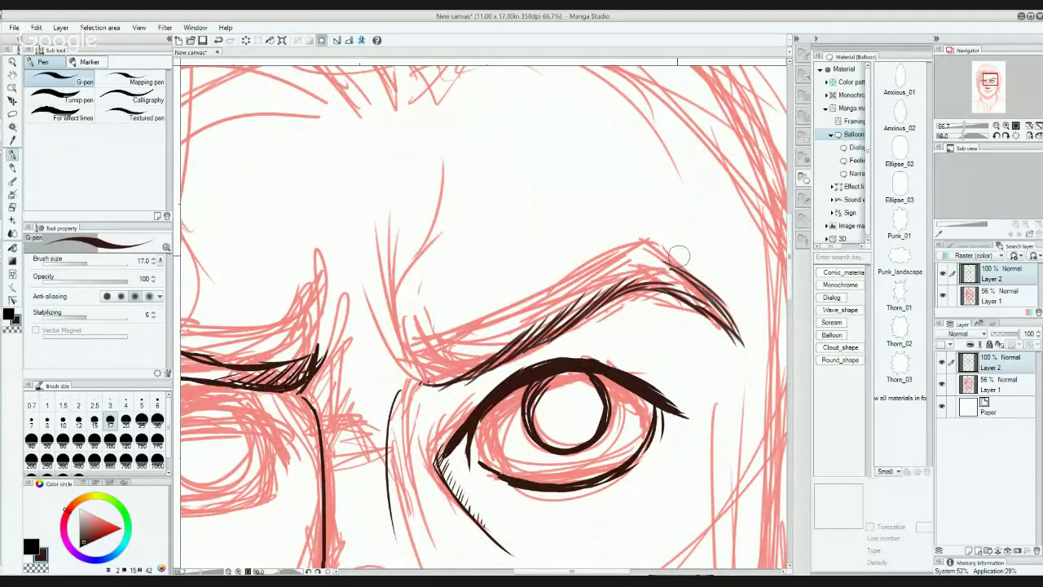
key(ctrl+z)
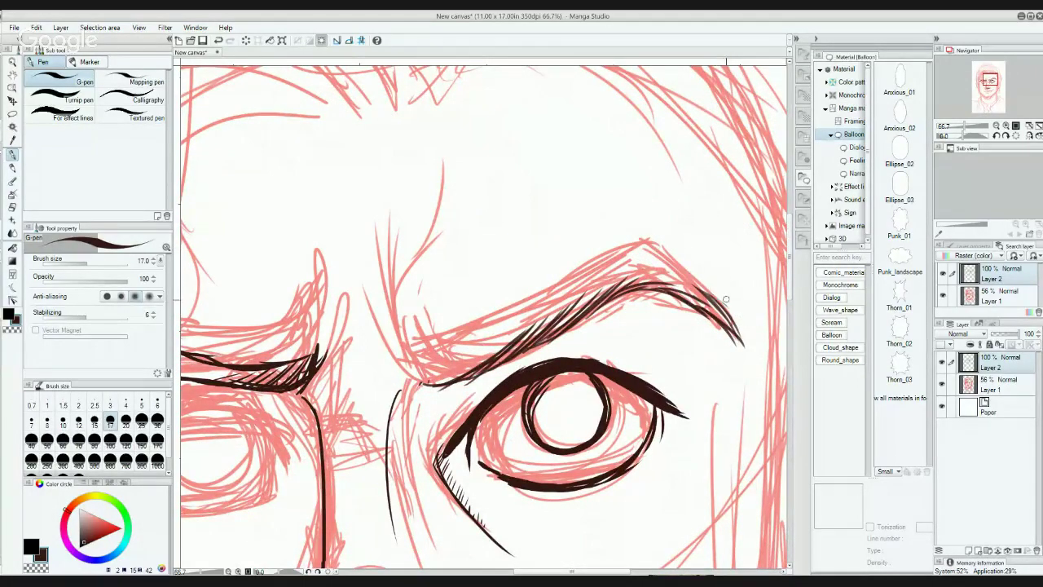
Step: Ink the right eyebrow's upper edge from the tail to the rounded inner end, and hatch the inner end
mouse_move(726, 313)
mouse_down()
mouse_move(641, 257)
mouse_move(599, 254)
mouse_move(498, 327)
mouse_move(429, 359)
mouse_up()
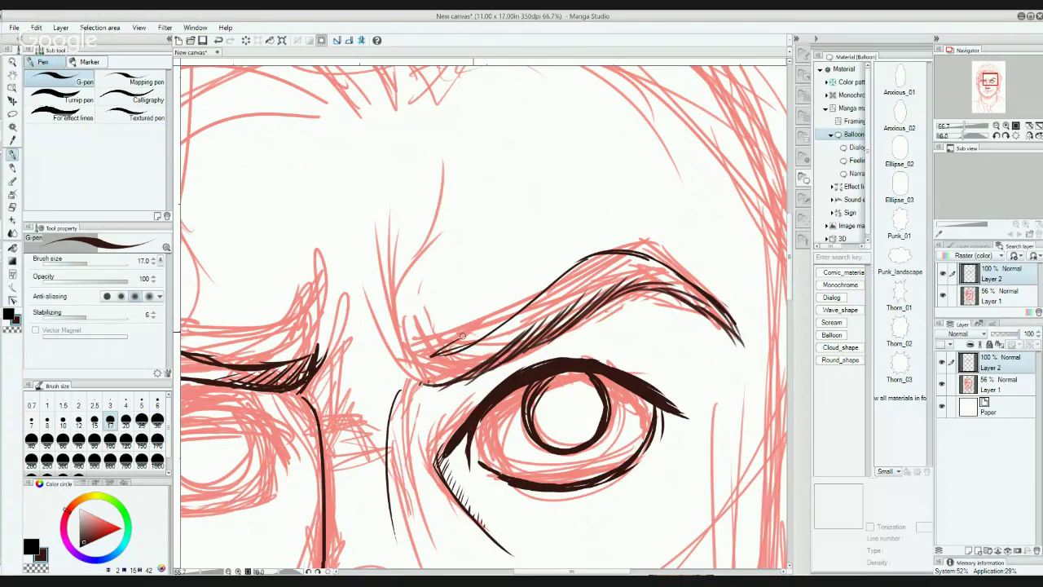
drag(548, 281, 458, 341)
drag(522, 308, 435, 349)
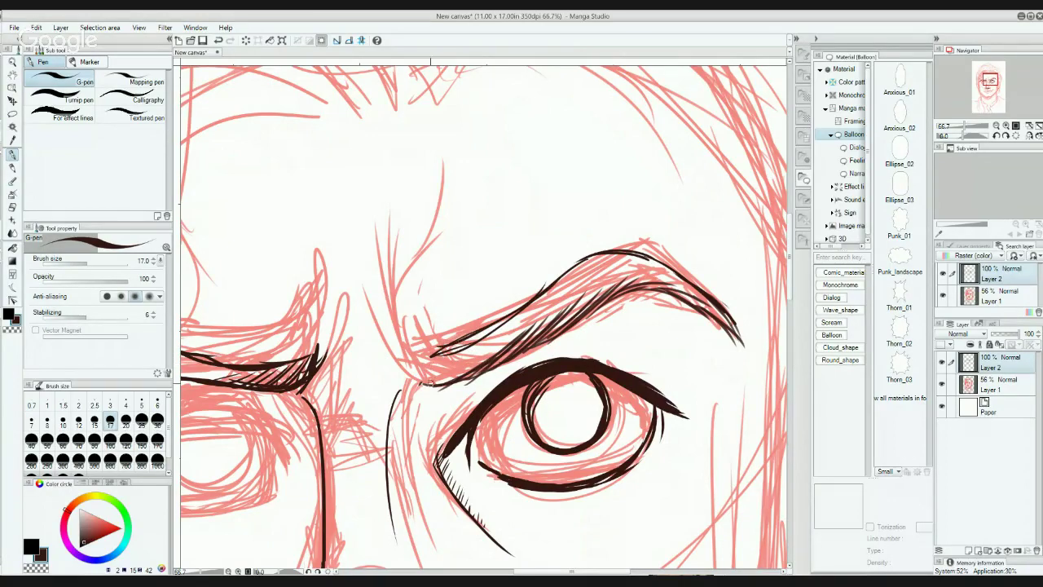
mouse_move(419, 383)
mouse_down()
mouse_move(434, 353)
mouse_move(418, 381)
mouse_move(481, 370)
mouse_up()
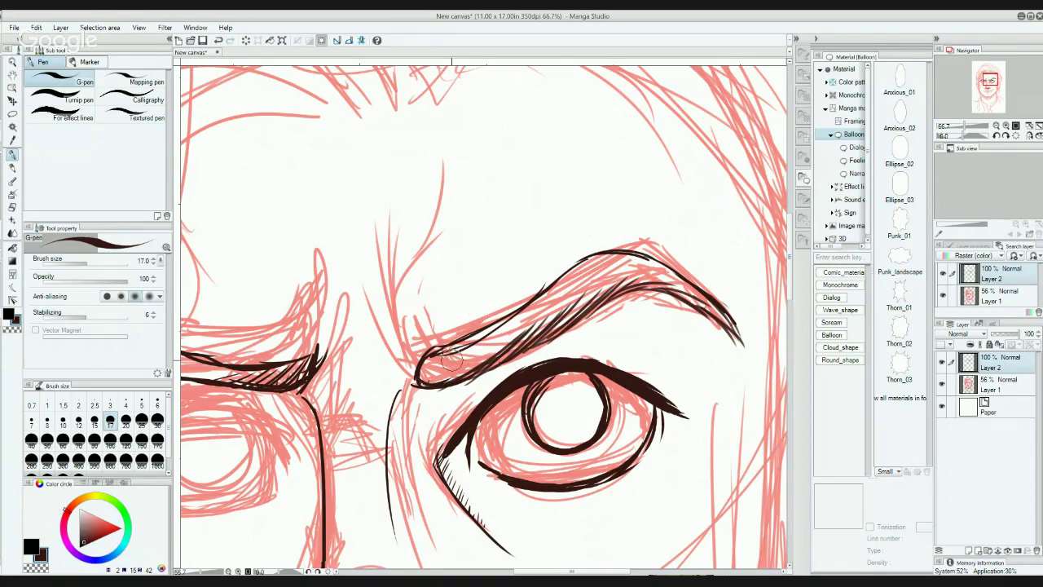
drag(449, 349, 544, 295)
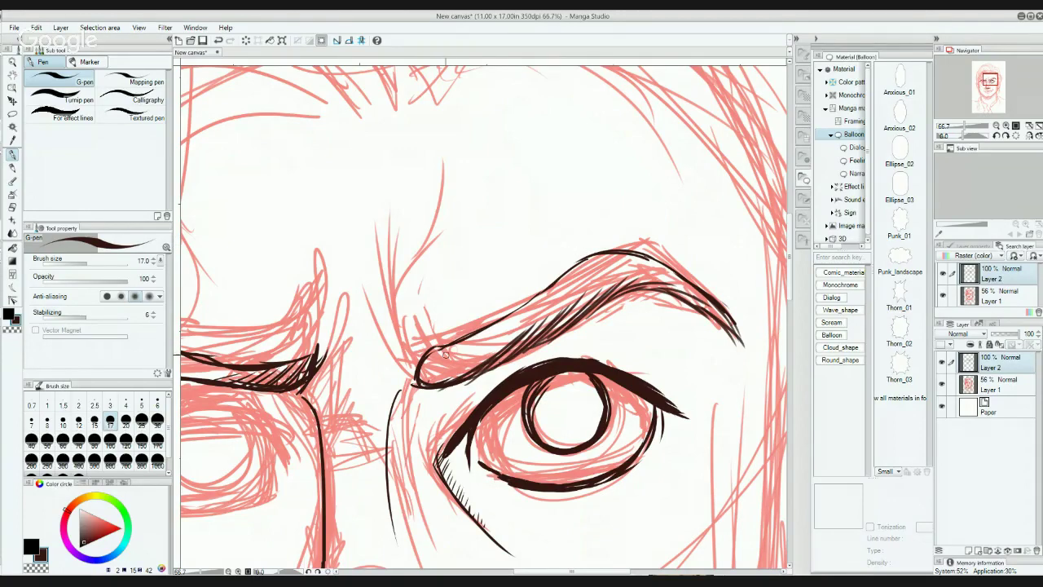
mouse_move(416, 381)
mouse_down()
mouse_move(597, 250)
mouse_move(670, 249)
mouse_move(675, 268)
mouse_up()
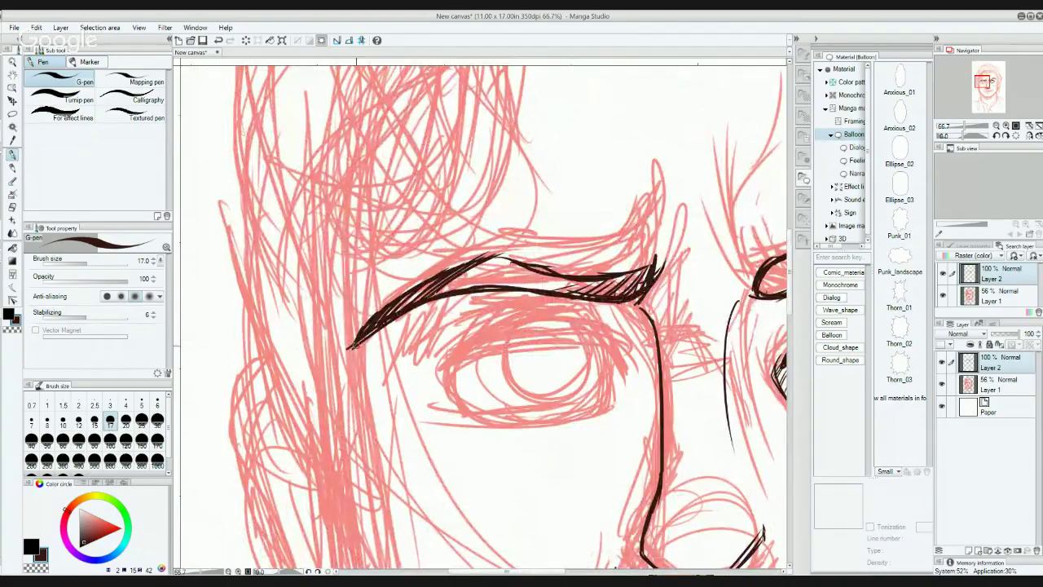
Step: Thicken the left eyebrow's edges from the tail through the peak and hatch the right eyebrow's inner end
mouse_move(353, 343)
mouse_down()
mouse_move(450, 296)
mouse_move(411, 311)
mouse_move(491, 288)
mouse_up()
mouse_move(586, 320)
mouse_down()
mouse_move(412, 267)
mouse_move(412, 333)
mouse_move(403, 333)
mouse_up()
mouse_move(578, 294)
mouse_down()
mouse_move(604, 307)
mouse_move(596, 291)
mouse_move(628, 272)
mouse_up()
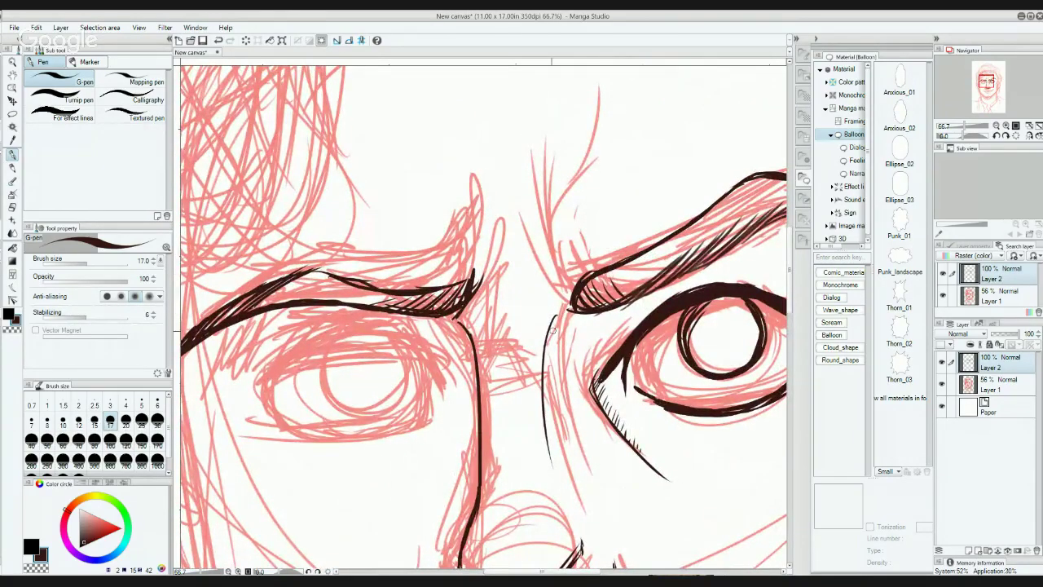
mouse_move(208, 324)
mouse_down()
mouse_move(313, 268)
mouse_move(378, 287)
mouse_move(475, 283)
mouse_move(467, 303)
mouse_move(491, 238)
mouse_up()
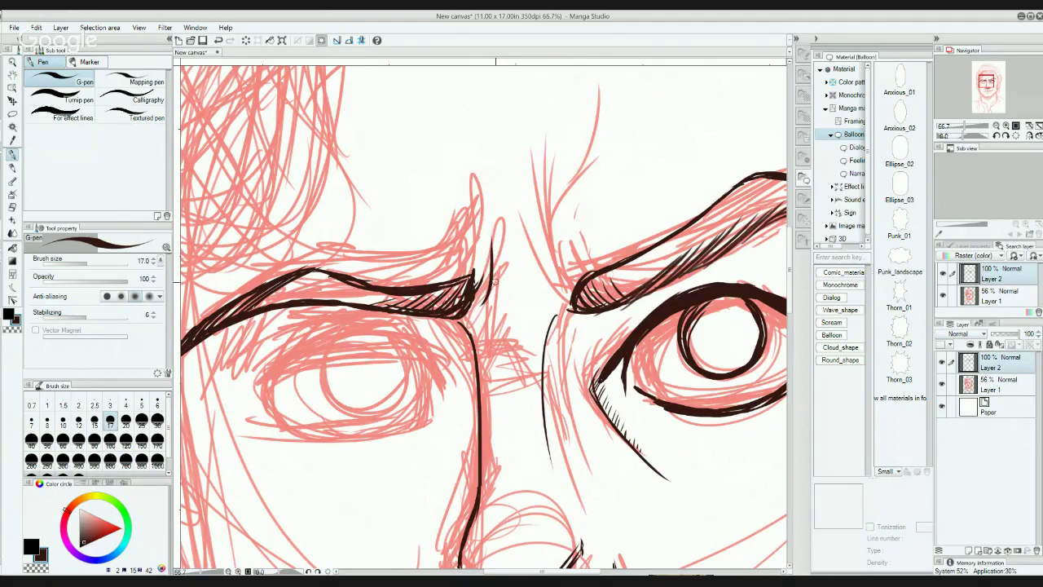
Step: Ink the frown crease rising from the left eyebrow's inner end and hatch its lower part
drag(481, 314, 494, 295)
drag(486, 304, 501, 249)
mouse_move(491, 252)
mouse_down()
mouse_move(496, 237)
mouse_move(474, 173)
mouse_move(559, 108)
mouse_up()
key(space)
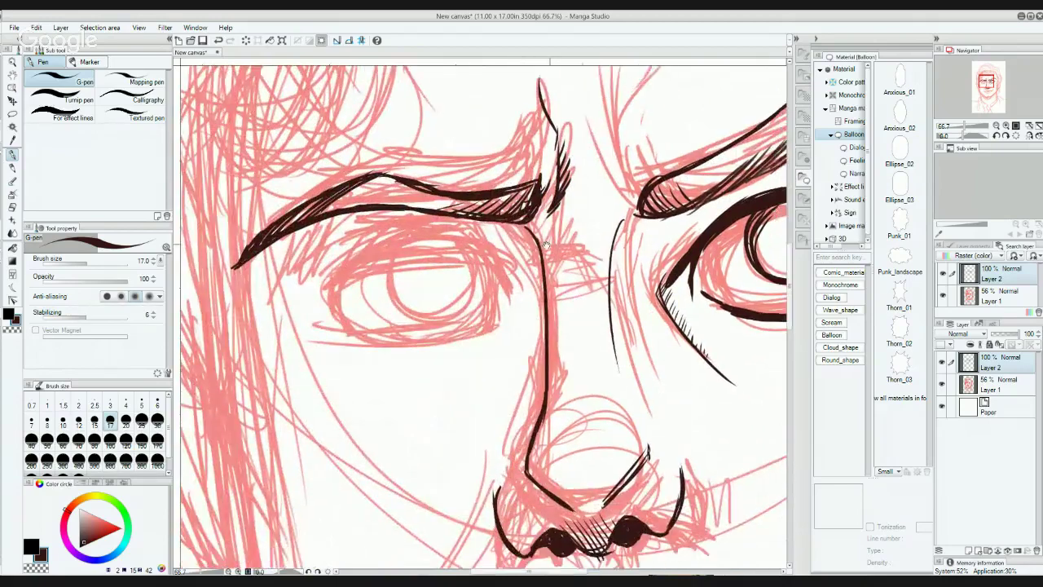
mouse_move(522, 272)
mouse_down()
mouse_move(579, 281)
mouse_move(374, 282)
mouse_move(491, 294)
mouse_move(445, 295)
mouse_up()
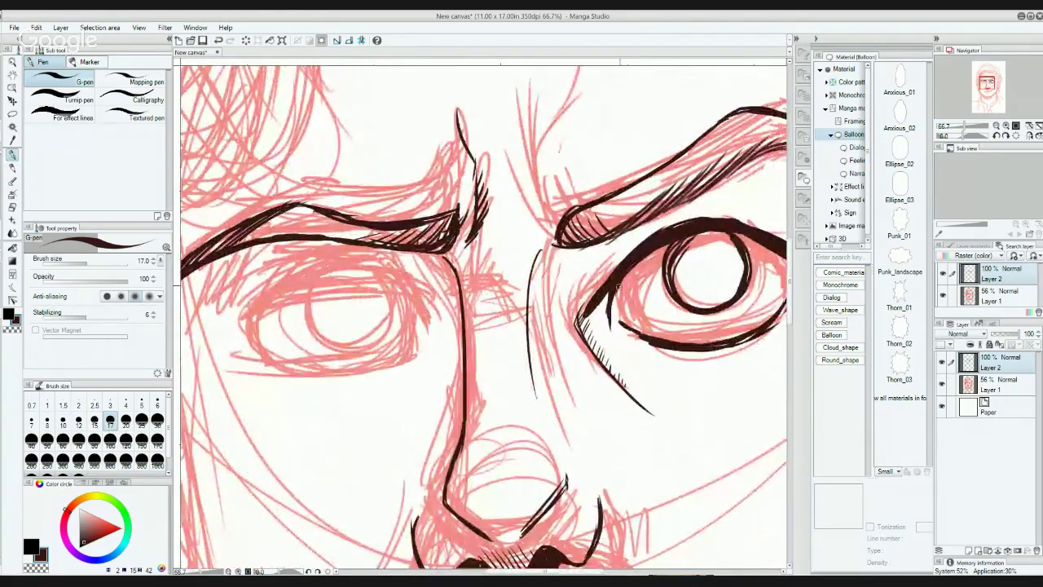
Step: Switch to page MG 42 in Clip Studio Paint and fill the bending figure's hair with black
click(364, 254)
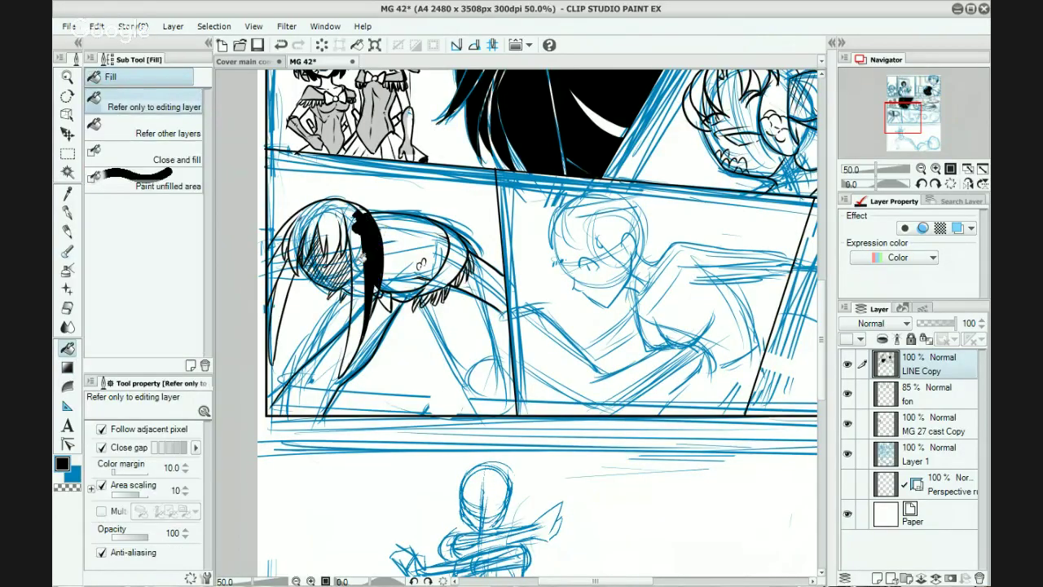
click(352, 245)
click(336, 225)
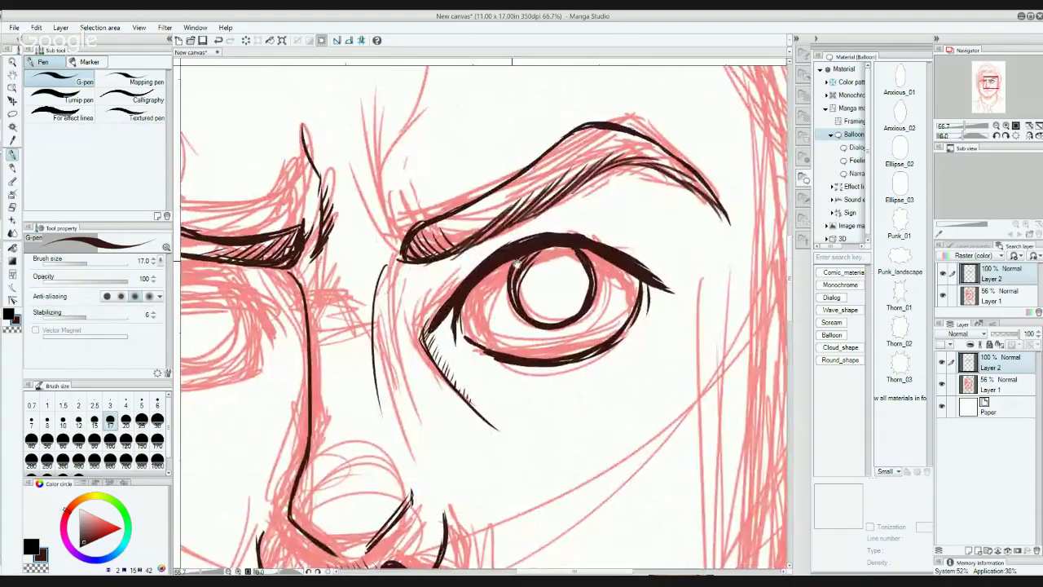
Step: In the Manga Studio portrait, ink the left eye's upper eyelid with a thick line
drag(516, 262, 603, 298)
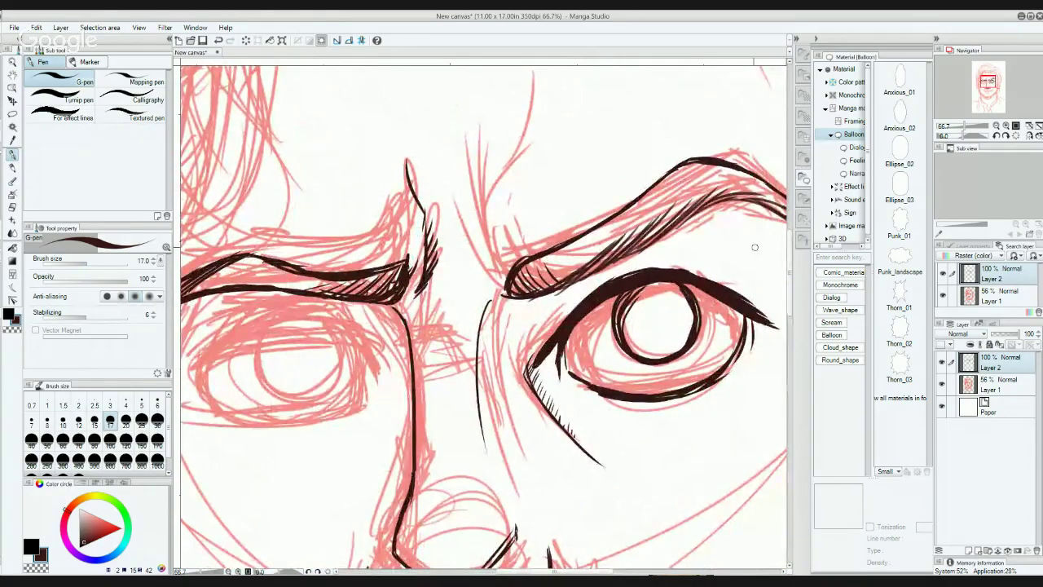
mouse_move(673, 269)
mouse_down()
mouse_move(798, 279)
mouse_move(580, 259)
mouse_move(474, 288)
mouse_up()
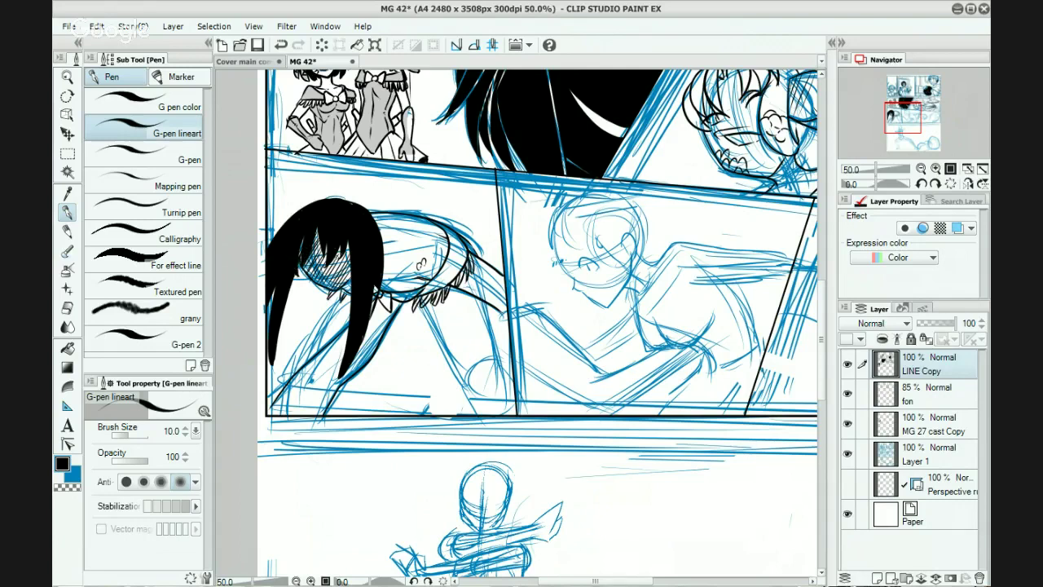
Step: On page MG 42, switch the G-pen lineart drawing colour to transparent
click(66, 486)
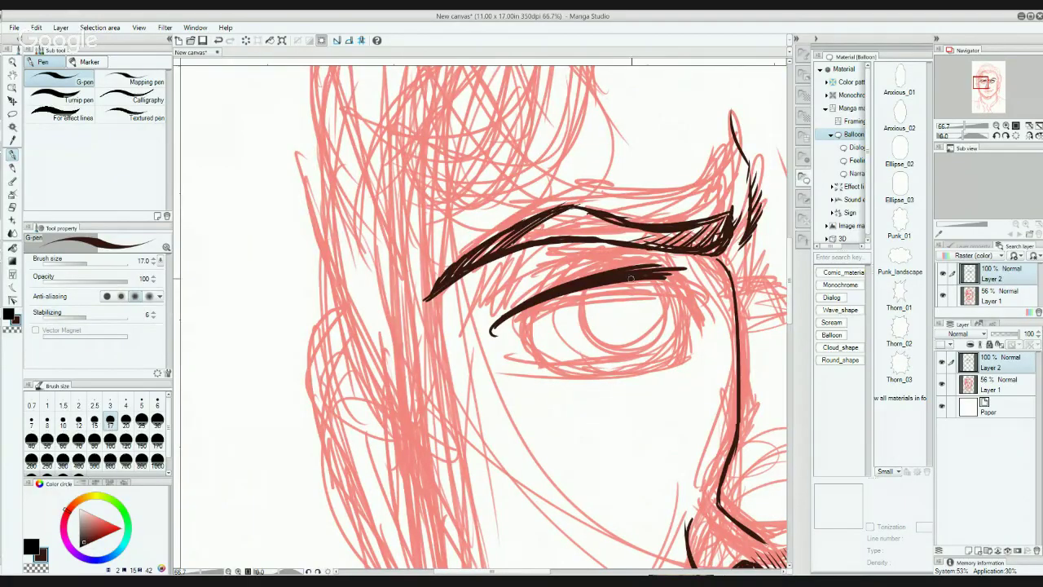
Step: In the Manga Studio portrait, extend the left eye's upper lid to the inner corner and ink the outer corner and lower lid
drag(641, 275, 693, 312)
mouse_move(636, 269)
mouse_down()
mouse_move(690, 297)
mouse_move(647, 265)
mouse_move(695, 310)
mouse_move(660, 269)
mouse_move(709, 328)
mouse_up()
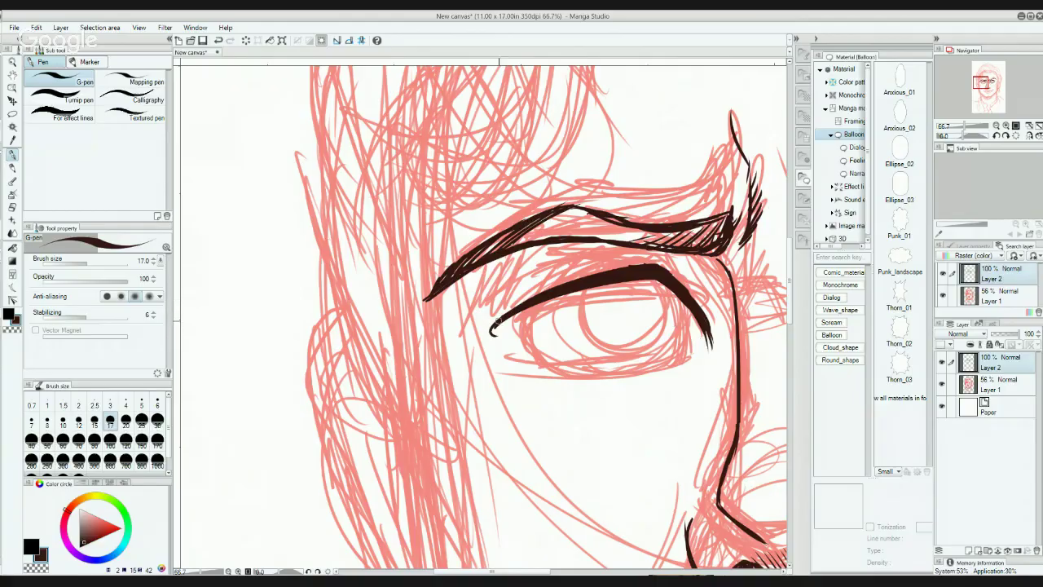
drag(497, 321, 493, 335)
mouse_move(507, 318)
mouse_down()
mouse_move(560, 368)
mouse_move(611, 387)
mouse_up()
drag(611, 386, 625, 386)
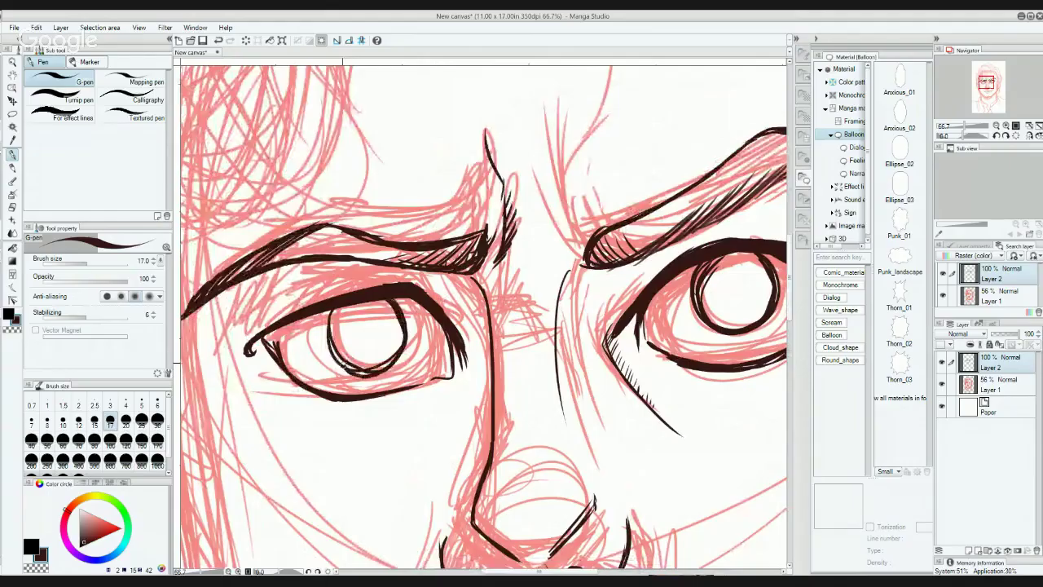
Step: Thicken the lower edge of the left eye's iris and add short strokes below the left eyebrow's tail
mouse_move(344, 364)
mouse_down()
mouse_move(342, 301)
mouse_move(331, 313)
mouse_move(367, 376)
mouse_move(399, 360)
mouse_up()
drag(390, 287, 599, 284)
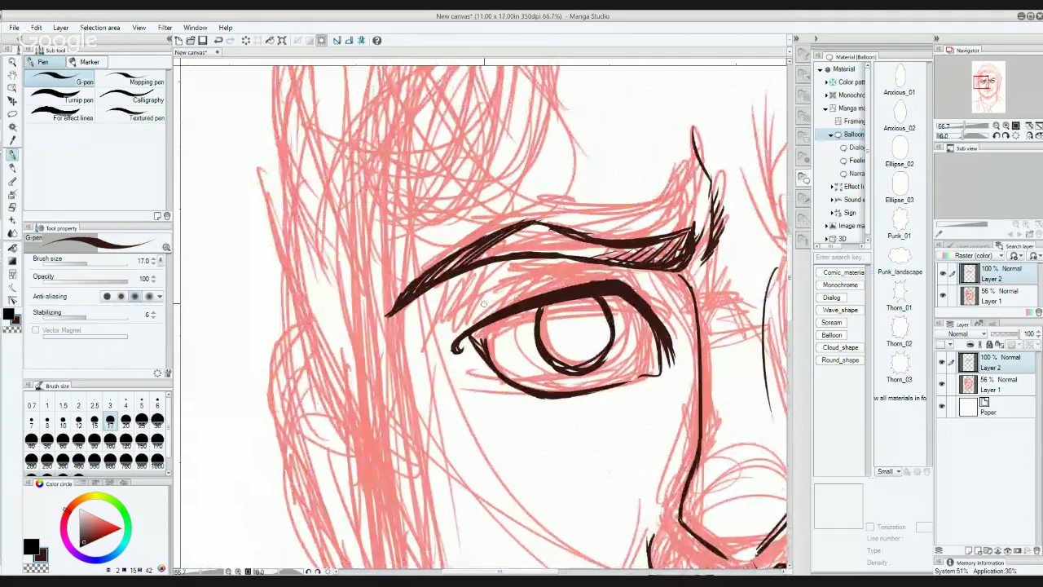
drag(395, 322, 401, 334)
drag(401, 326, 412, 350)
Step: Ink and hatch the philtrum line below the nose, and ink the dip of the upper lip beneath it
drag(562, 334, 392, 209)
mouse_move(644, 442)
mouse_down()
mouse_move(533, 344)
mouse_move(493, 286)
mouse_move(523, 208)
mouse_move(559, 227)
mouse_up()
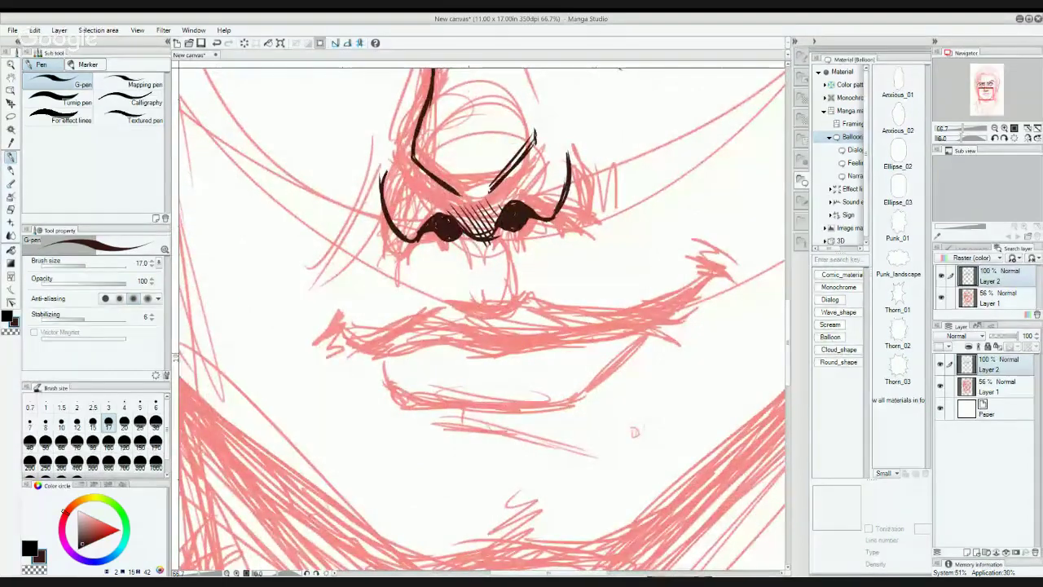
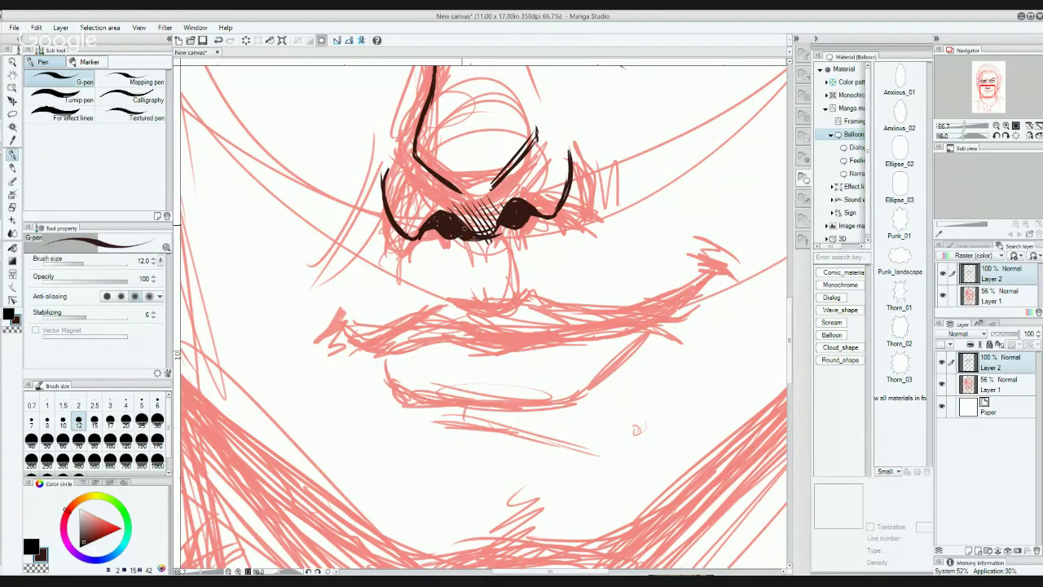
drag(491, 237, 502, 256)
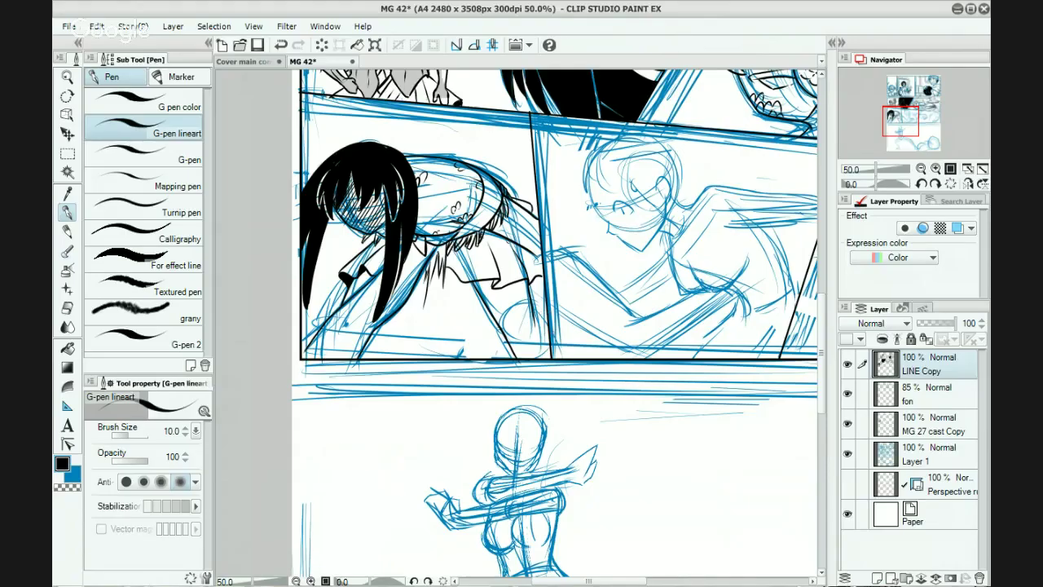
mouse_move(509, 276)
mouse_down()
mouse_move(499, 292)
mouse_move(499, 280)
mouse_up()
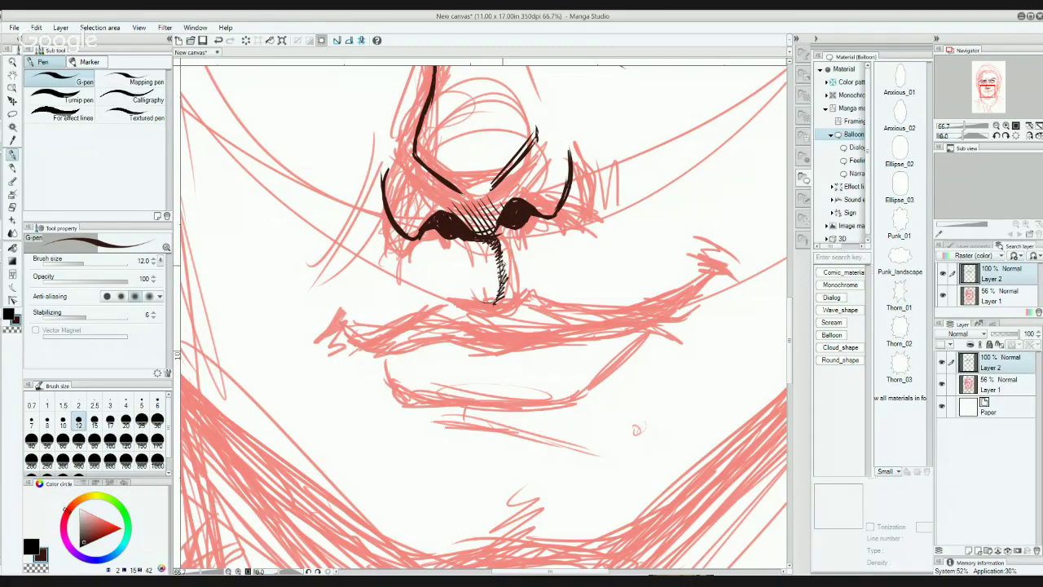
mouse_move(505, 245)
mouse_down()
mouse_move(491, 288)
mouse_move(489, 276)
mouse_up()
drag(502, 290, 496, 303)
drag(461, 305, 507, 309)
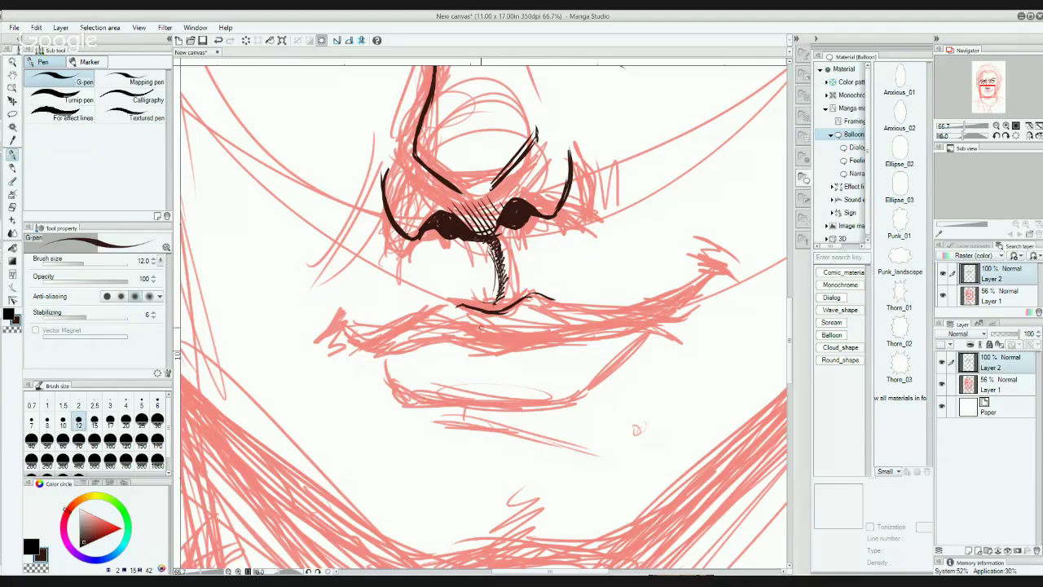
Step: Ink the parting line between the lips from the centre to the right mouth corner and thicken its central dip
mouse_move(476, 339)
mouse_down()
mouse_move(511, 345)
mouse_move(454, 338)
mouse_move(516, 346)
mouse_move(565, 326)
mouse_up()
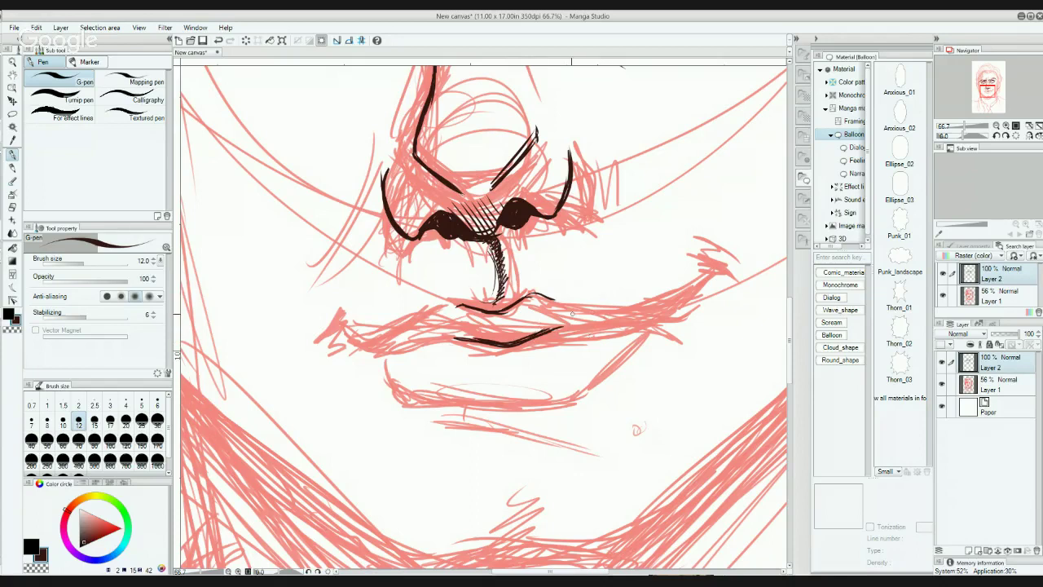
drag(557, 328, 684, 305)
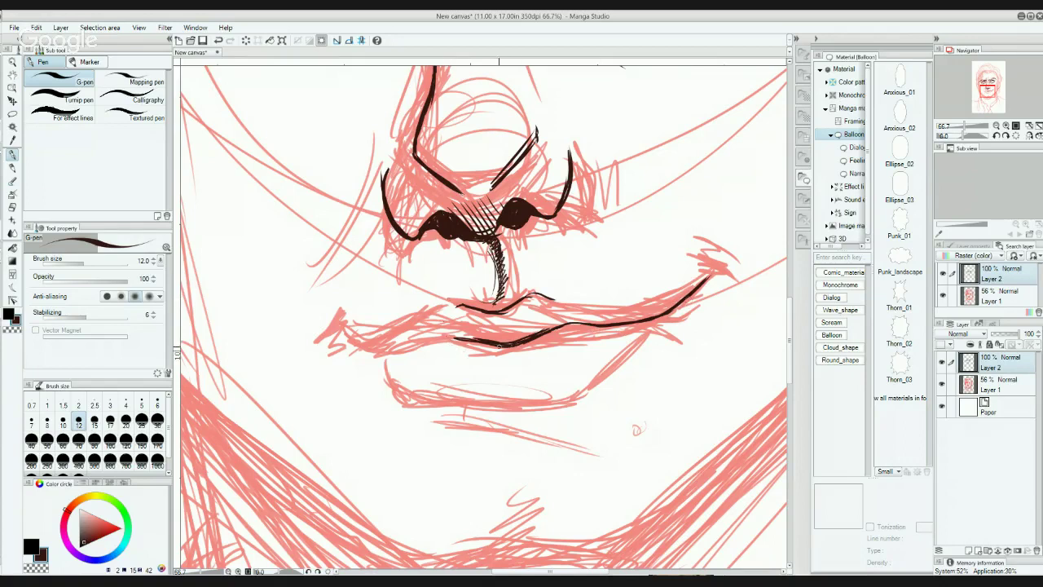
drag(506, 345, 456, 338)
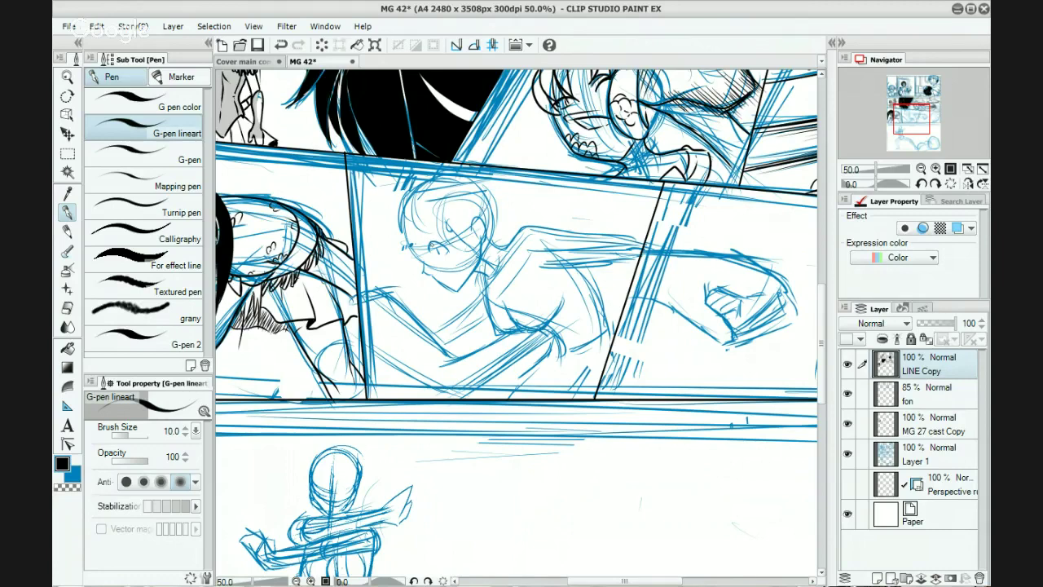
drag(450, 222, 454, 231)
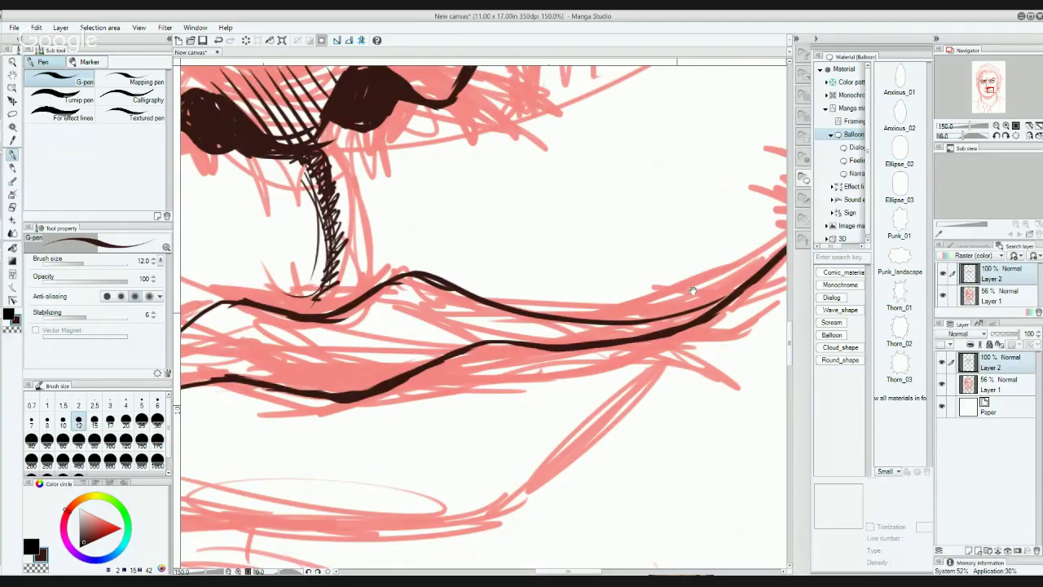
Step: Ink the lower lip's outline from below the left mouth corner along the underside and up toward the right corner
mouse_move(692, 291)
mouse_down()
mouse_move(566, 356)
mouse_move(533, 352)
mouse_move(538, 359)
mouse_up()
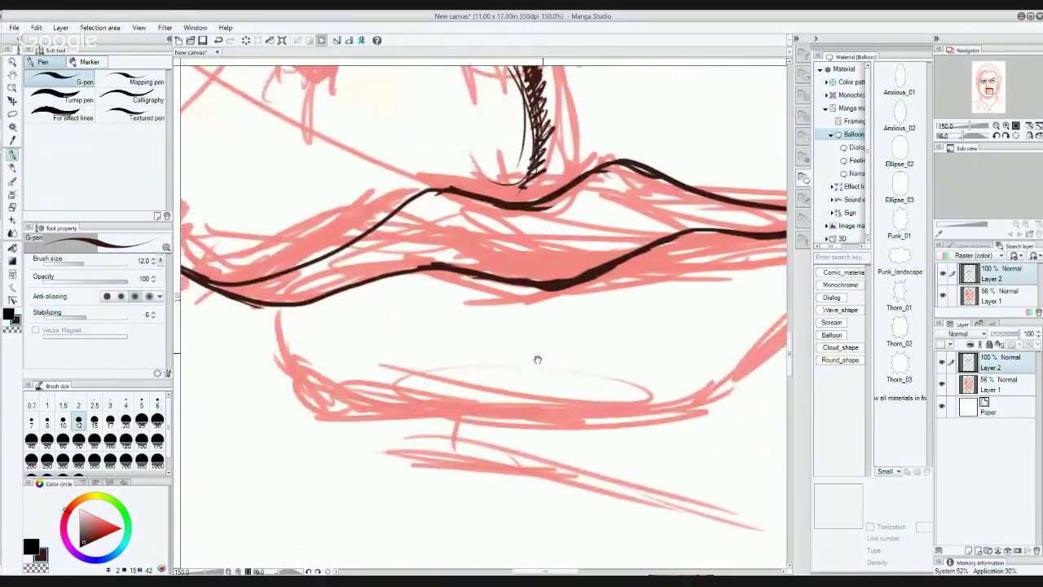
mouse_move(222, 301)
mouse_down()
mouse_move(305, 401)
mouse_move(348, 414)
mouse_move(296, 407)
mouse_move(302, 418)
mouse_move(670, 390)
mouse_move(545, 417)
mouse_move(623, 416)
mouse_up()
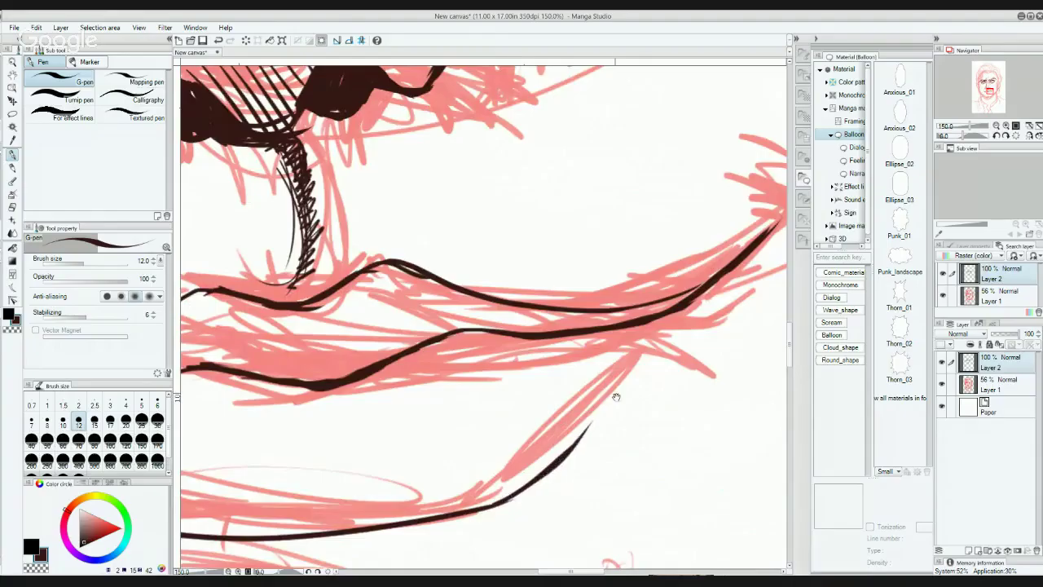
mouse_move(614, 393)
mouse_down()
mouse_move(592, 416)
mouse_move(650, 372)
mouse_up()
drag(285, 367, 494, 357)
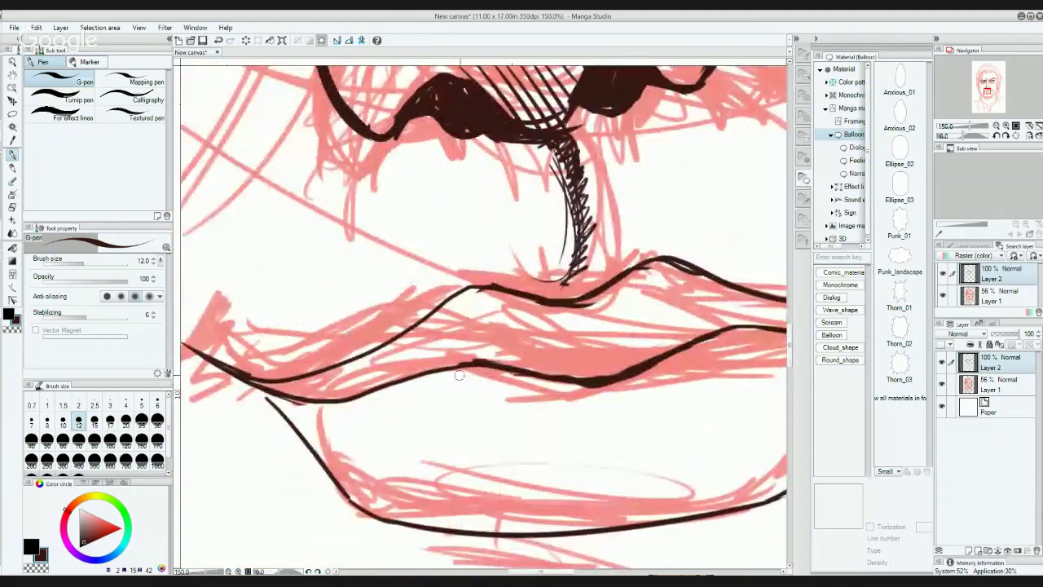
Step: Clean up the upper lip's doubled edge and rework the parting line left of the mouth's centre into one smooth line
drag(559, 362, 541, 390)
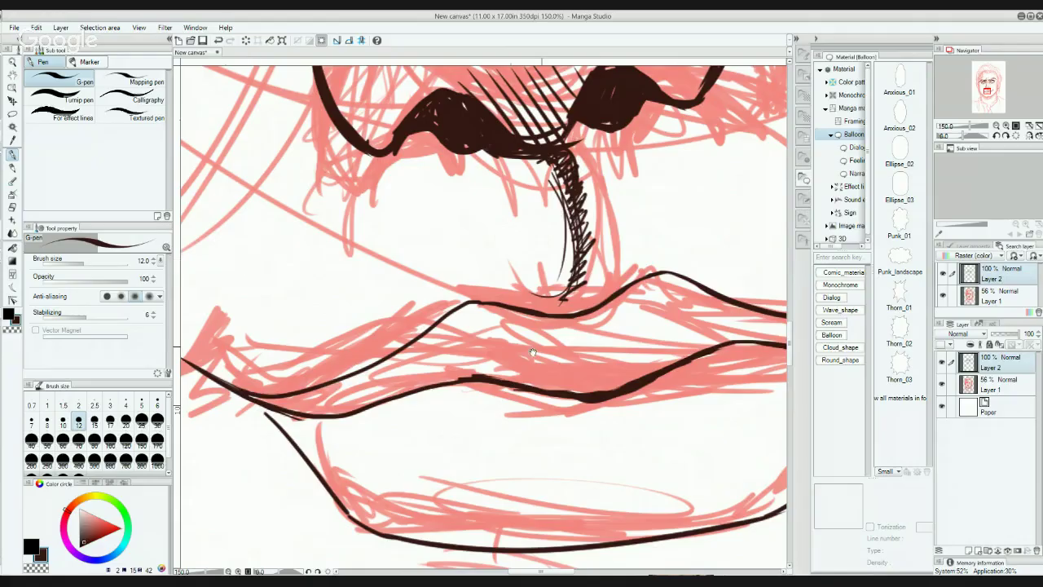
drag(518, 345, 554, 252)
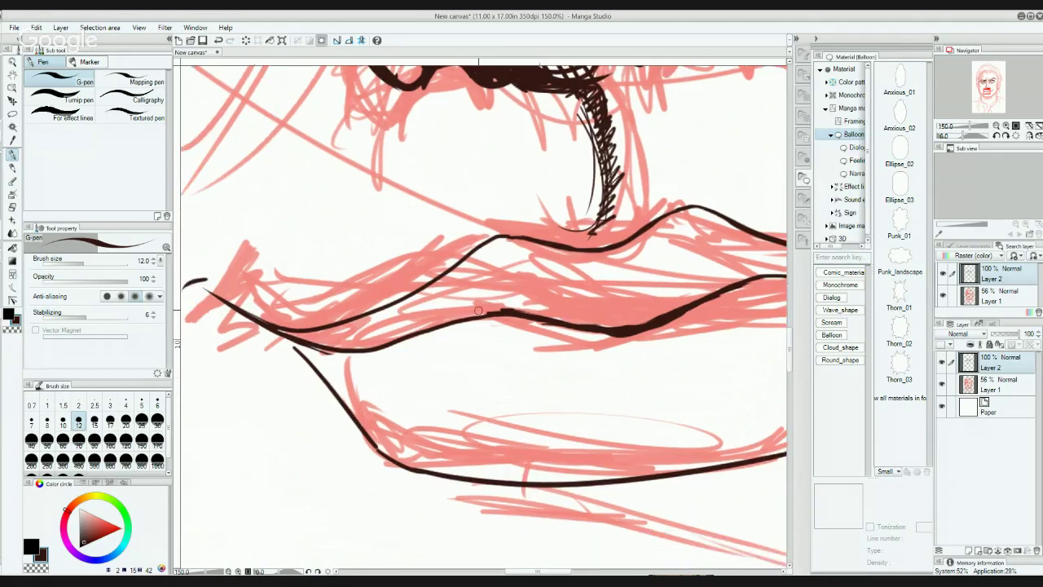
drag(478, 311, 529, 308)
mouse_move(707, 308)
mouse_down()
mouse_move(633, 302)
mouse_move(649, 298)
mouse_up()
mouse_move(433, 305)
mouse_down()
mouse_move(344, 341)
mouse_move(409, 306)
mouse_move(362, 325)
mouse_up()
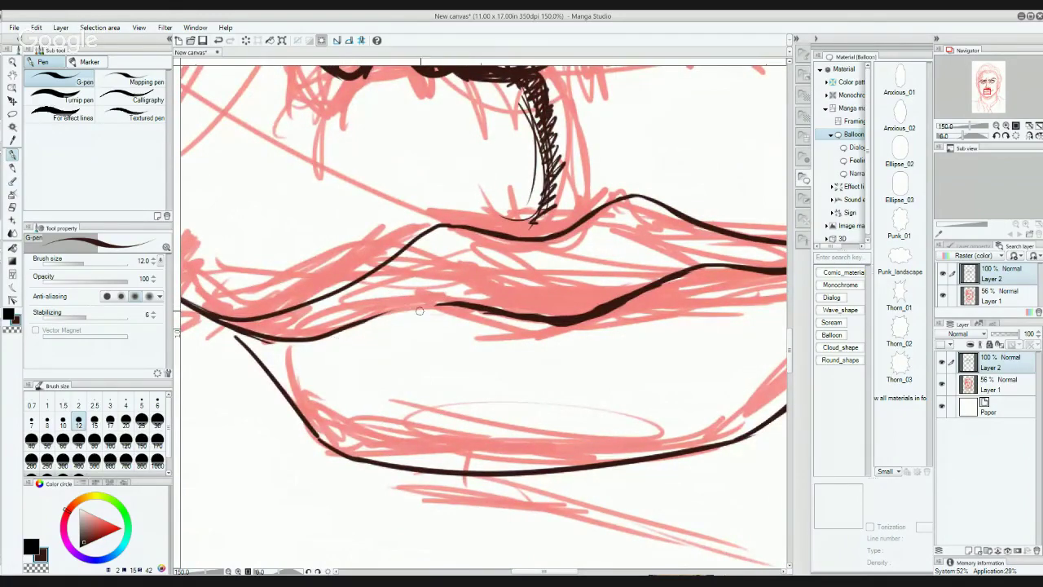
drag(420, 311, 459, 285)
mouse_move(457, 303)
mouse_down()
mouse_move(316, 337)
mouse_move(443, 304)
mouse_up()
drag(608, 285, 592, 303)
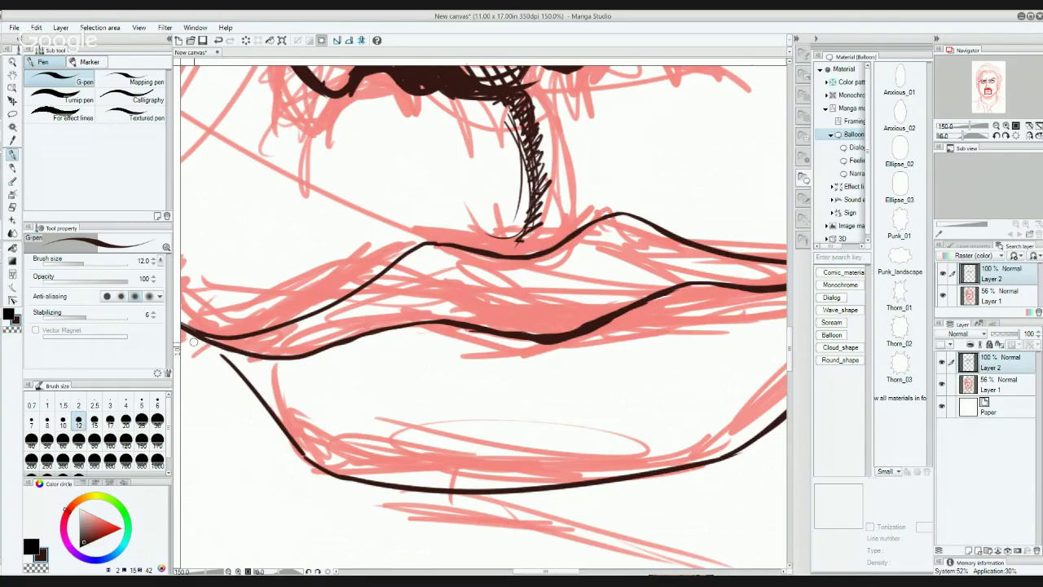
Step: Trim the upper end of the lower lip's outline below the left mouth corner
drag(261, 409, 259, 410)
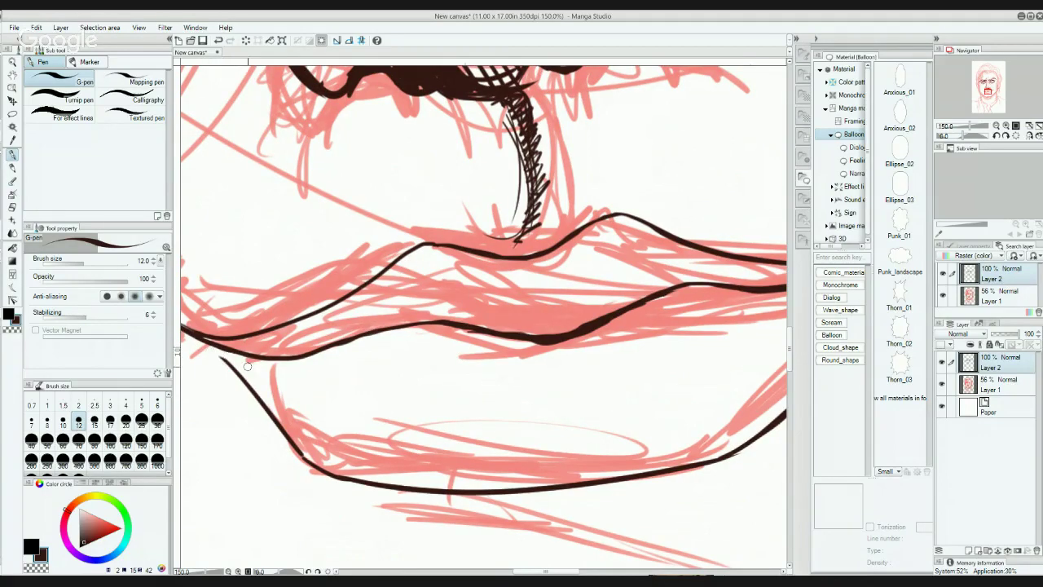
drag(219, 354, 228, 359)
drag(657, 386, 535, 374)
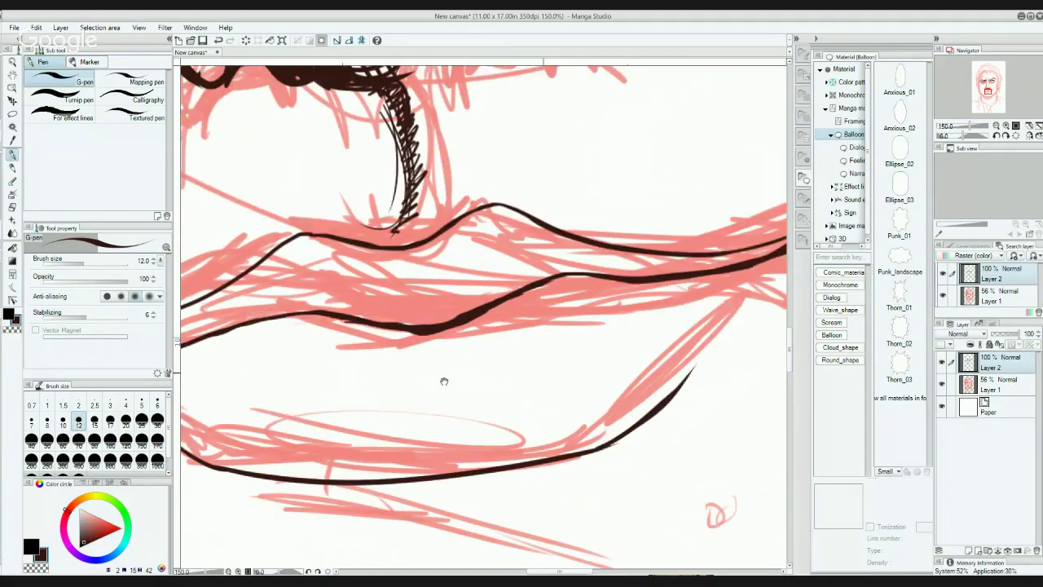
Step: Rework the parting line's descent into its central dip with new strokes and clean up the doubled edge into one smooth line
drag(610, 391, 536, 362)
mouse_move(362, 388)
mouse_down()
mouse_move(568, 363)
mouse_move(529, 419)
mouse_up()
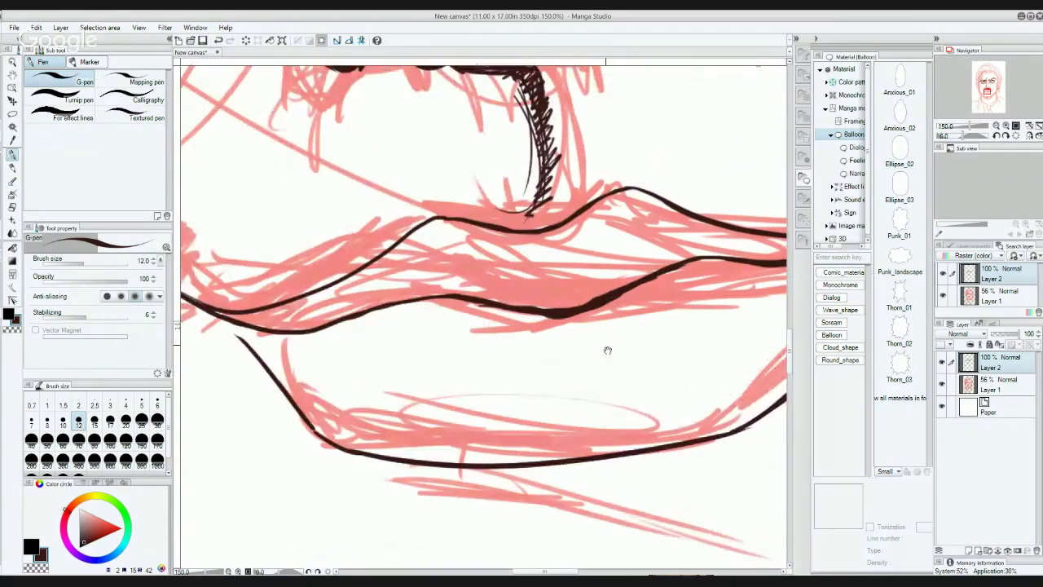
mouse_move(605, 349)
mouse_down()
mouse_move(423, 371)
mouse_move(550, 366)
mouse_up()
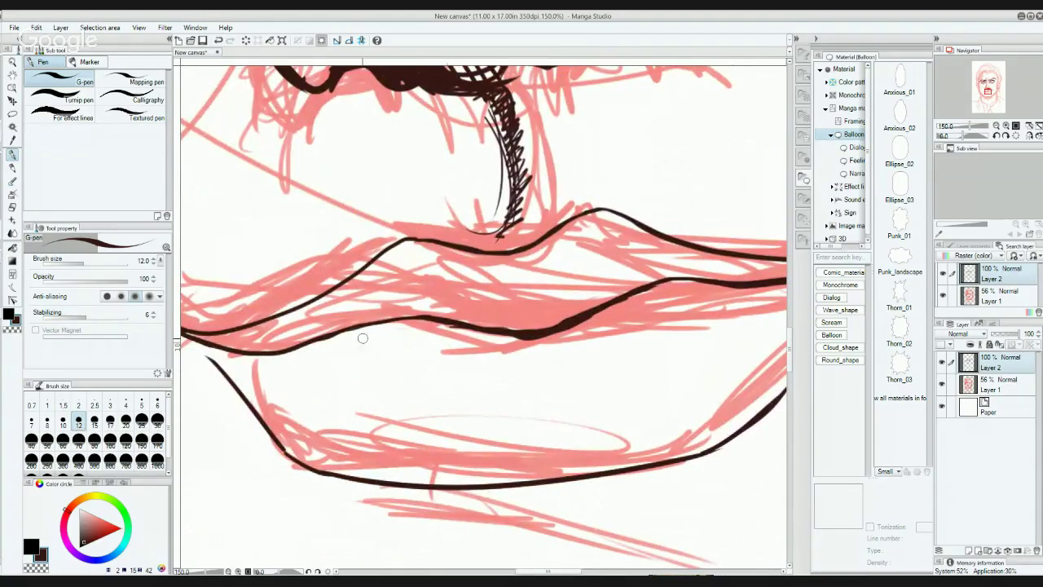
mouse_move(342, 331)
mouse_down()
mouse_move(428, 321)
mouse_move(493, 337)
mouse_up()
drag(420, 321, 511, 338)
mouse_move(449, 328)
mouse_down()
mouse_move(519, 333)
mouse_move(565, 319)
mouse_up()
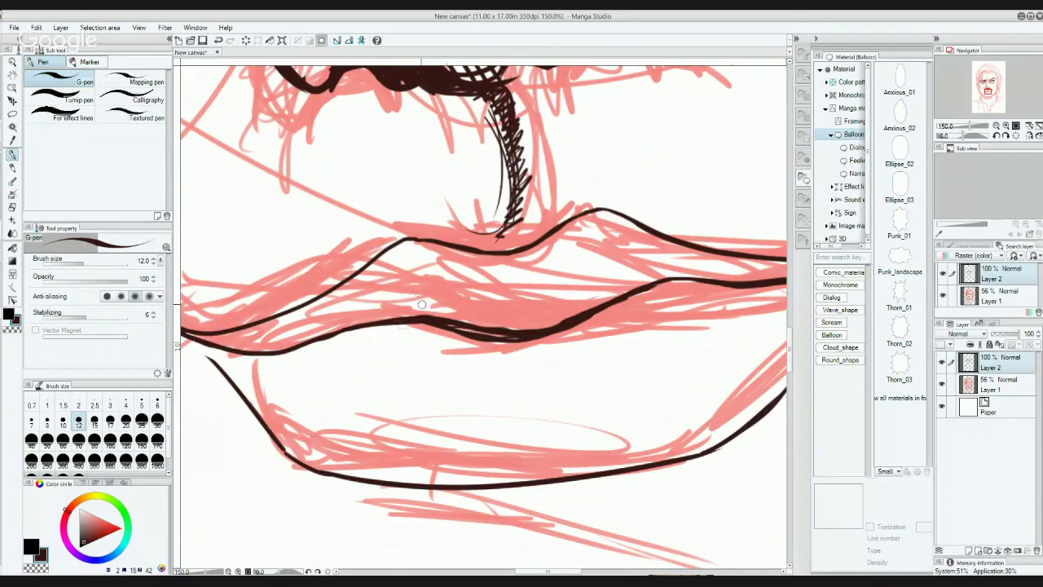
mouse_move(432, 313)
mouse_down()
mouse_move(466, 326)
mouse_move(418, 311)
mouse_move(513, 333)
mouse_move(544, 324)
mouse_move(463, 324)
mouse_up()
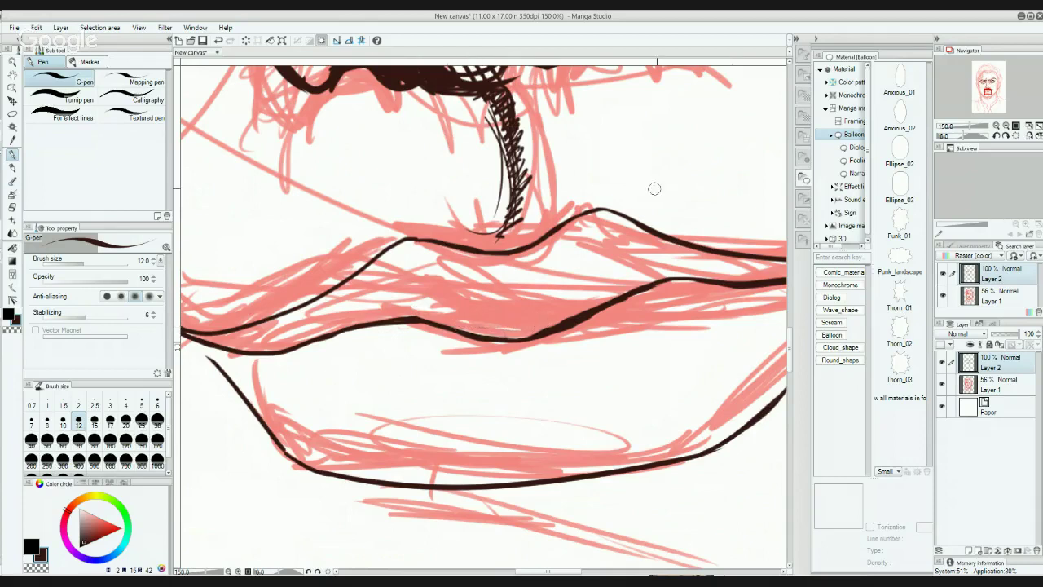
mouse_move(638, 303)
mouse_down()
mouse_move(687, 289)
mouse_move(668, 282)
mouse_move(528, 341)
mouse_move(485, 339)
mouse_up()
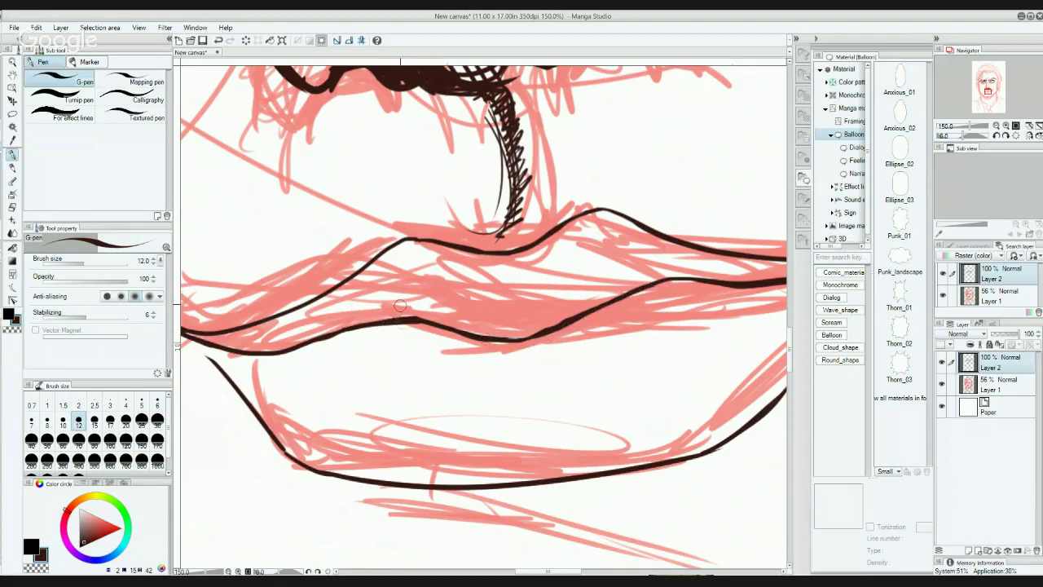
Step: Ink the crease beneath the lower lip with thin, broken strokes sloping down toward the right side of the chin
mouse_move(517, 321)
mouse_down()
mouse_move(427, 322)
mouse_move(549, 202)
mouse_move(500, 114)
mouse_up()
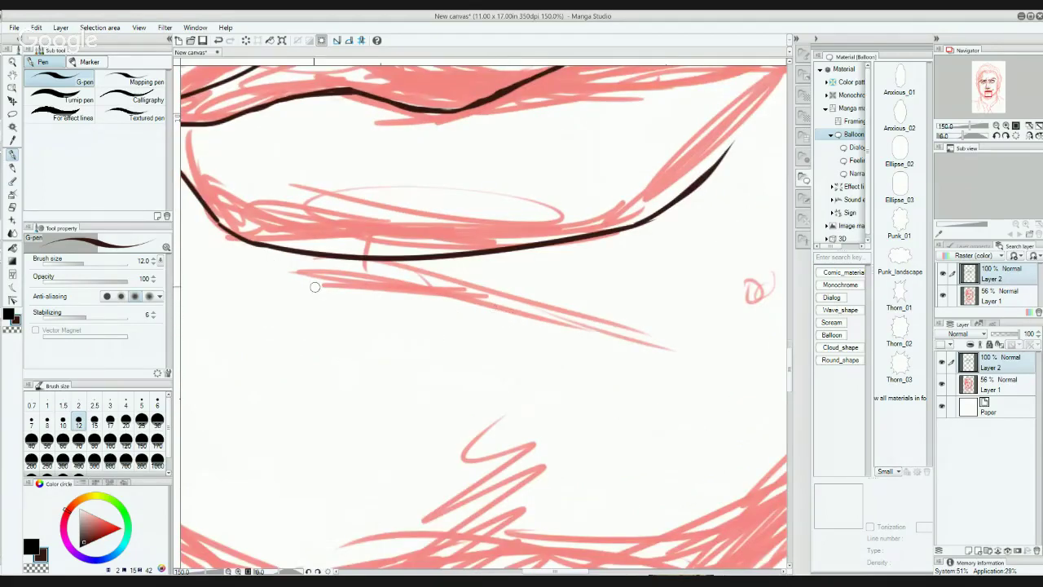
mouse_move(276, 273)
mouse_down()
mouse_move(334, 297)
mouse_move(513, 326)
mouse_move(594, 358)
mouse_move(693, 418)
mouse_move(706, 415)
mouse_move(576, 328)
mouse_up()
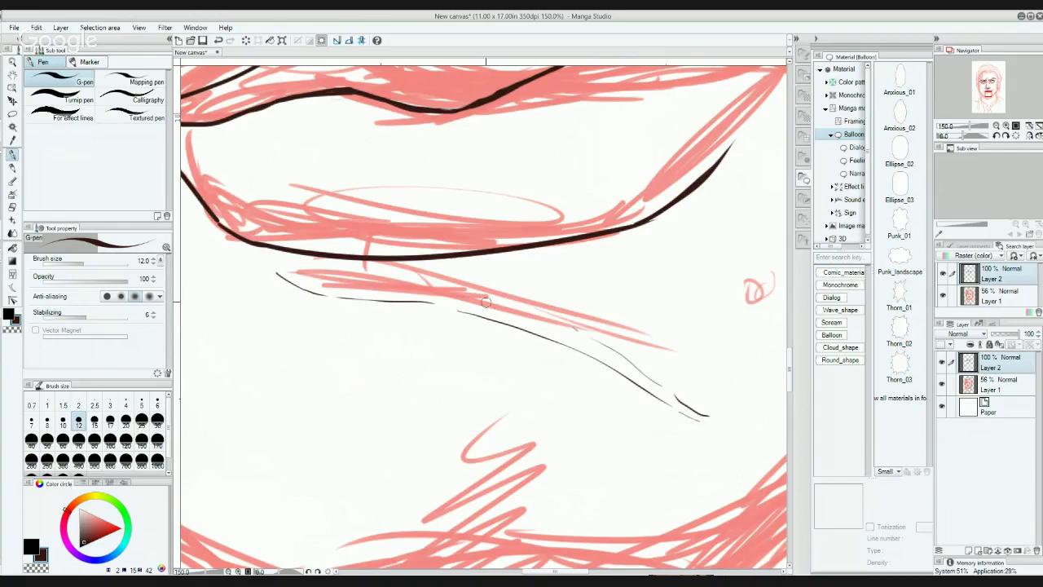
mouse_move(486, 302)
mouse_down()
mouse_move(341, 291)
mouse_move(279, 274)
mouse_up()
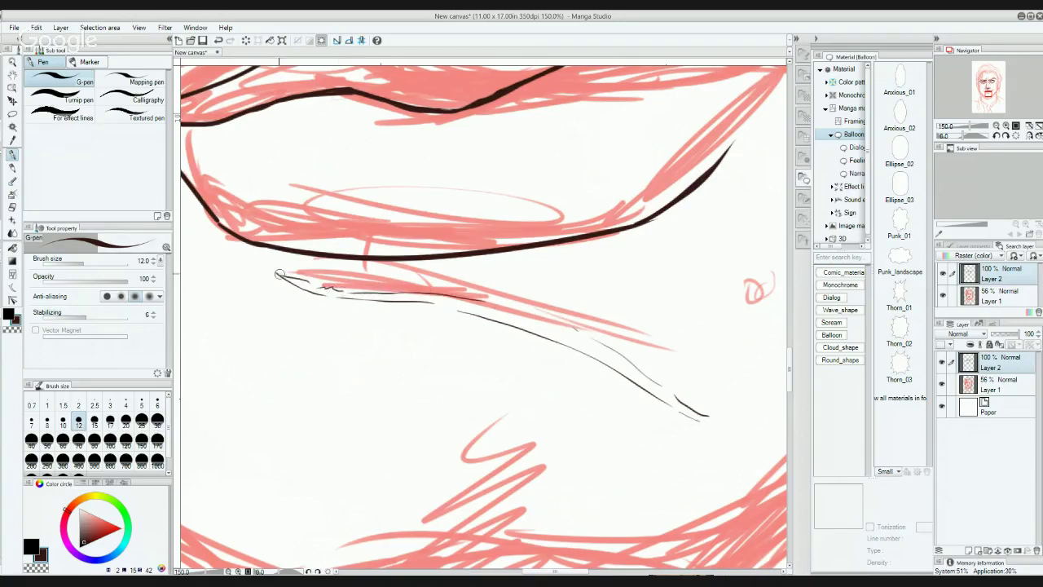
mouse_move(746, 292)
mouse_down()
mouse_move(622, 313)
mouse_move(650, 319)
mouse_move(652, 303)
mouse_up()
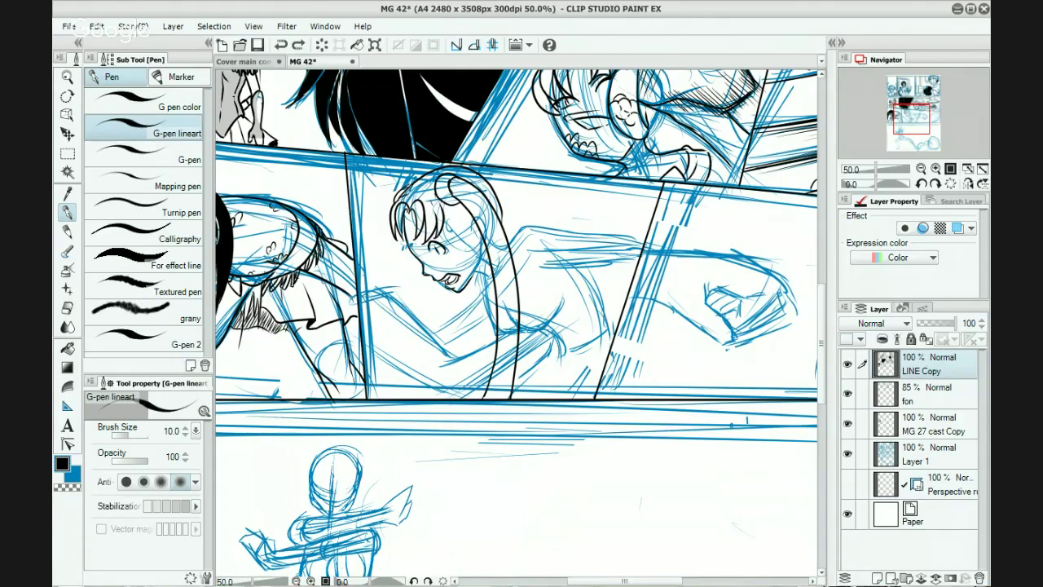
Step: In Clip Studio Paint on page MG 42, undo the last stroke and ink a short line at the girl's front hair
key(ctrl+z)
drag(406, 189, 416, 184)
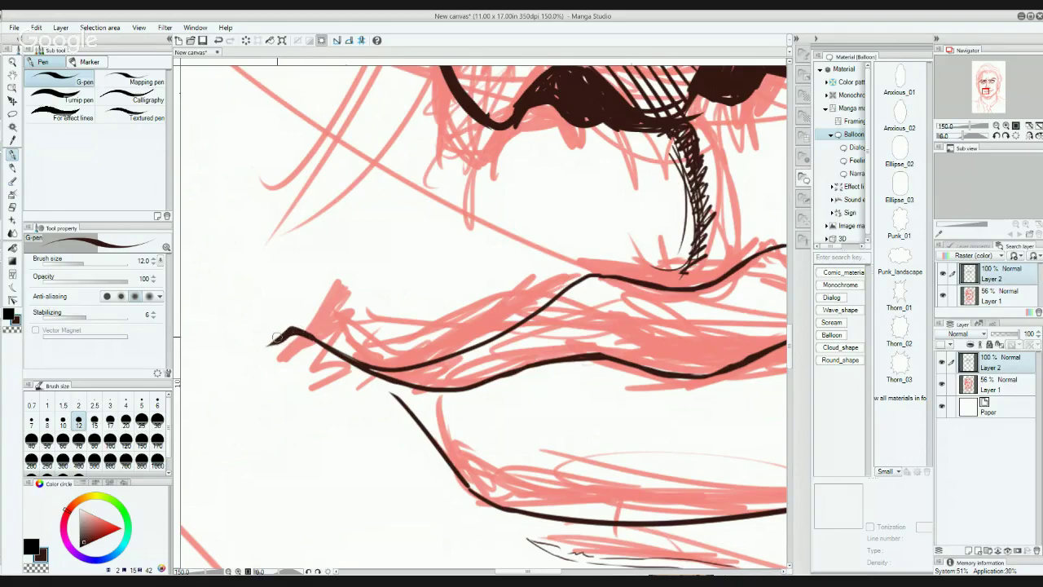
Step: In Manga Studio, sharpen the tip of the man's left mouth corner and thicken the parting line's end at the right corner
drag(280, 337, 268, 344)
mouse_move(508, 272)
mouse_down()
mouse_move(308, 277)
mouse_move(4, 321)
mouse_up()
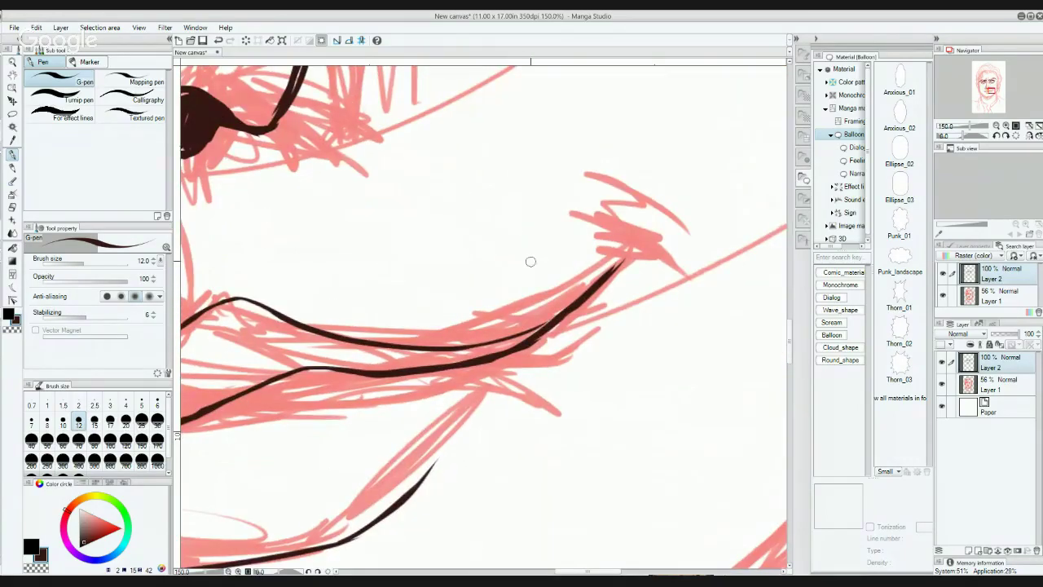
mouse_move(610, 274)
mouse_down()
mouse_move(619, 267)
mouse_move(602, 286)
mouse_move(617, 274)
mouse_up()
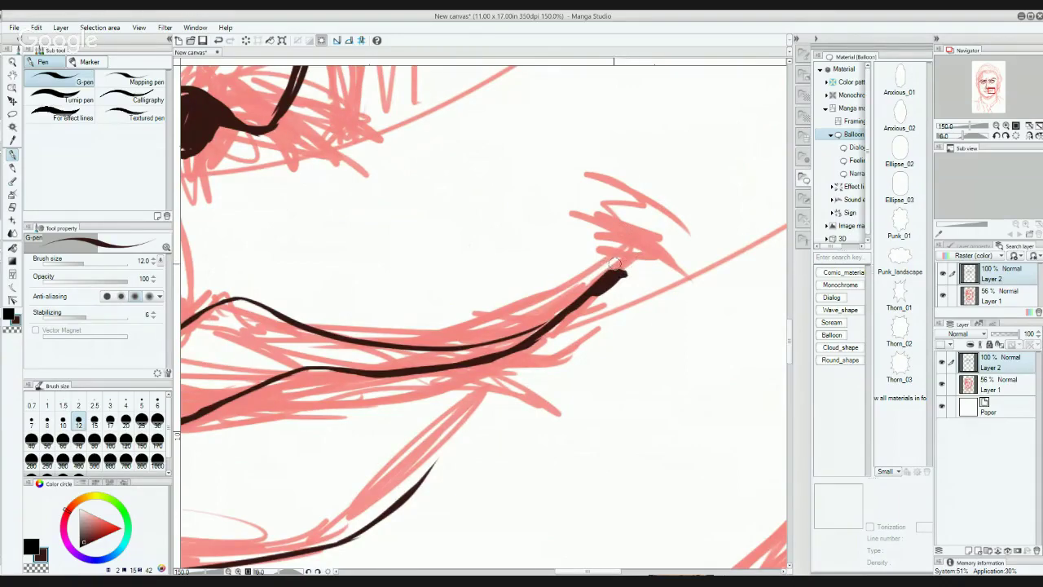
drag(496, 302, 563, 308)
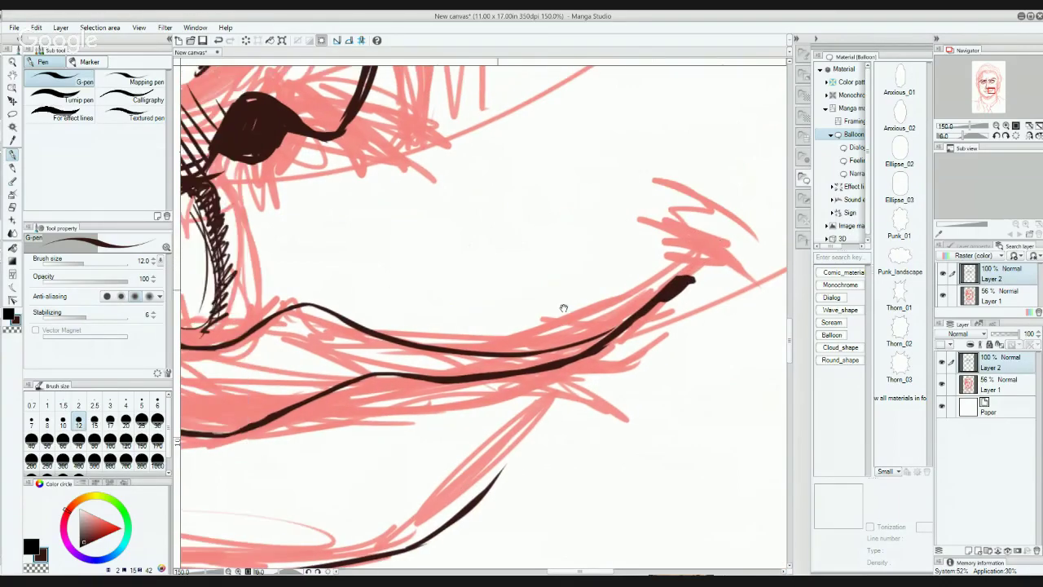
drag(227, 240, 499, 389)
scroll(498, 388, down, 5)
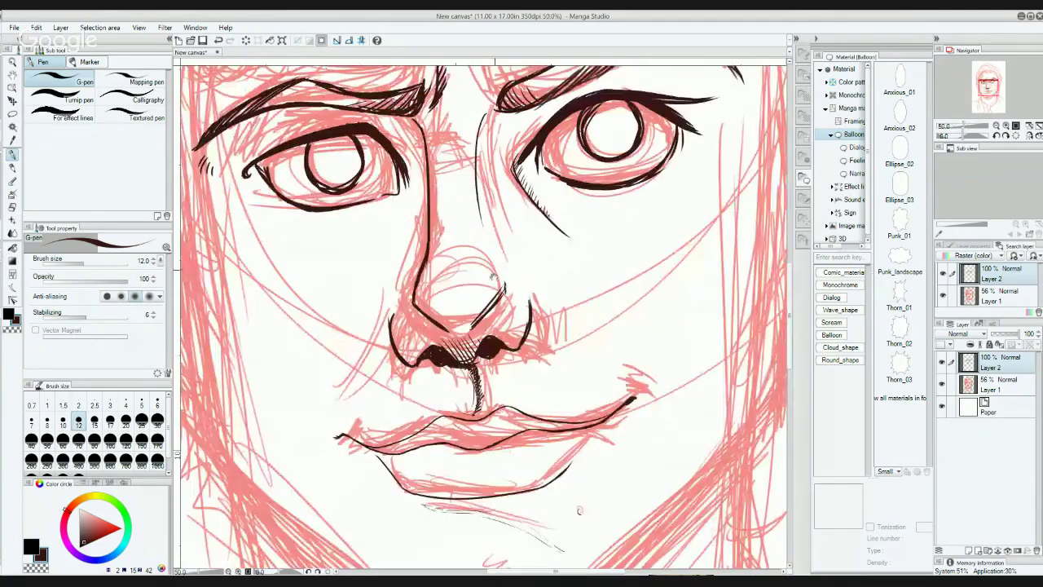
drag(494, 277, 528, 296)
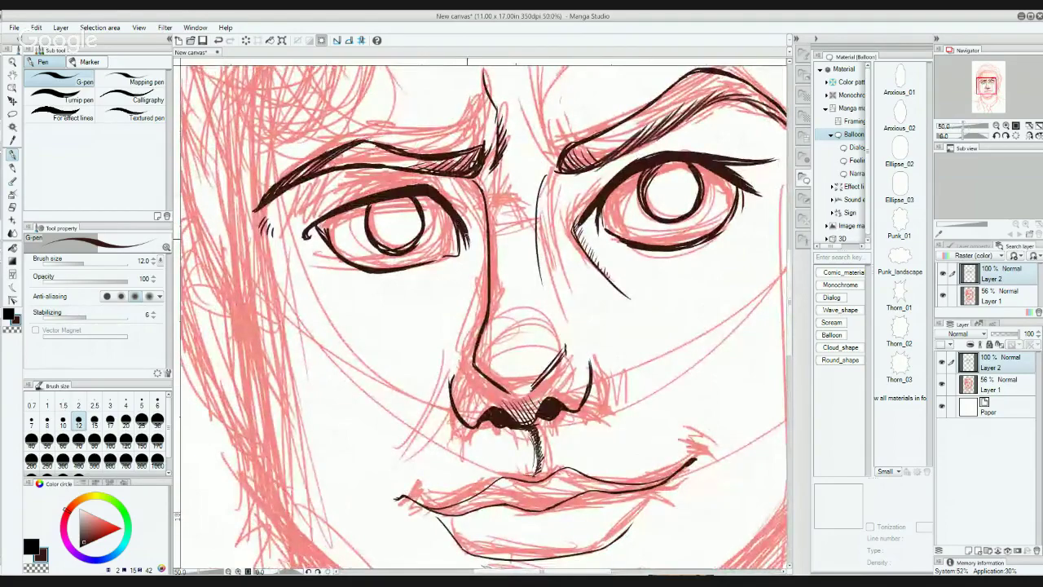
Step: Ink the face contour on the left side from beside the brow's outer end down along the cheek
drag(513, 368, 489, 258)
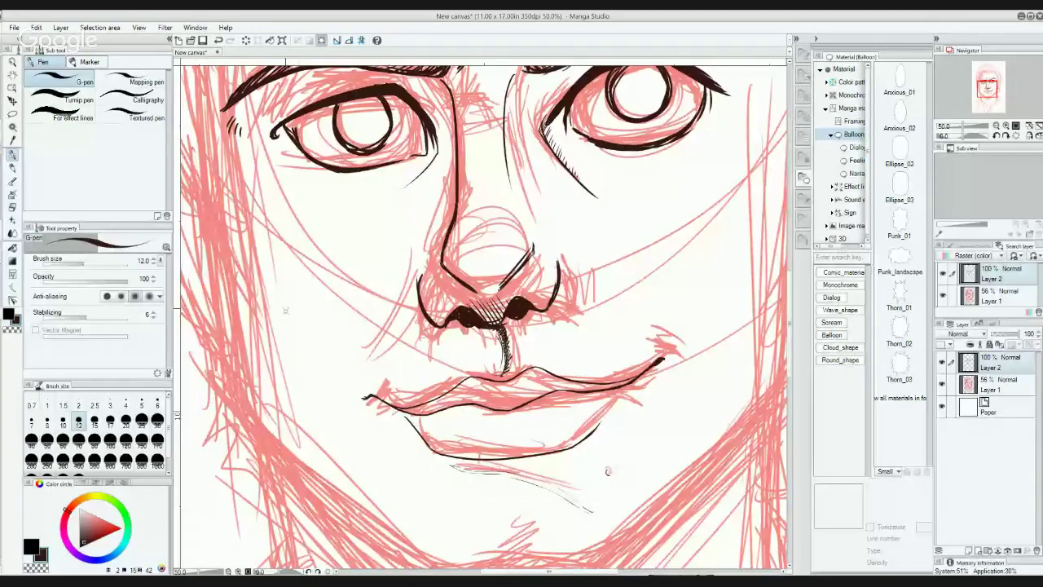
drag(607, 472, 755, 522)
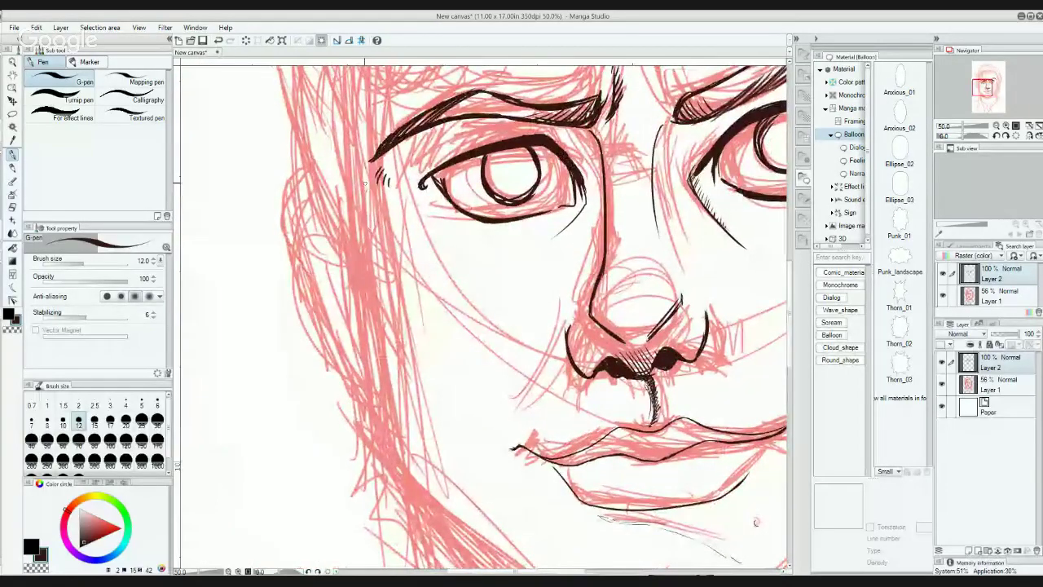
mouse_move(366, 181)
mouse_down()
mouse_move(362, 299)
mouse_move(410, 420)
mouse_up()
drag(361, 305, 412, 424)
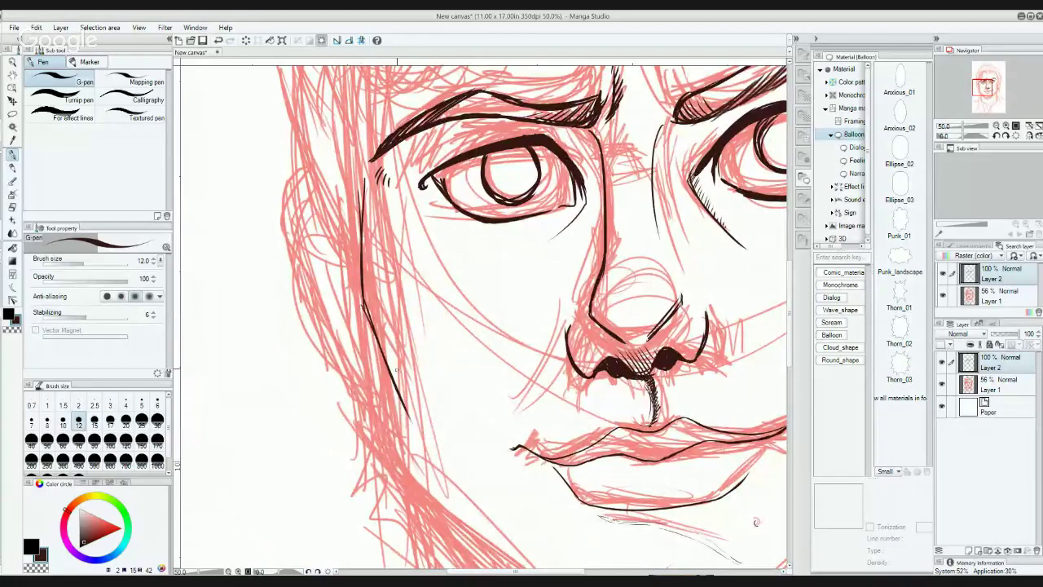
Step: Save the portrait to the Desktop as New canvas.psd in Photoshop Document format
click(14, 27)
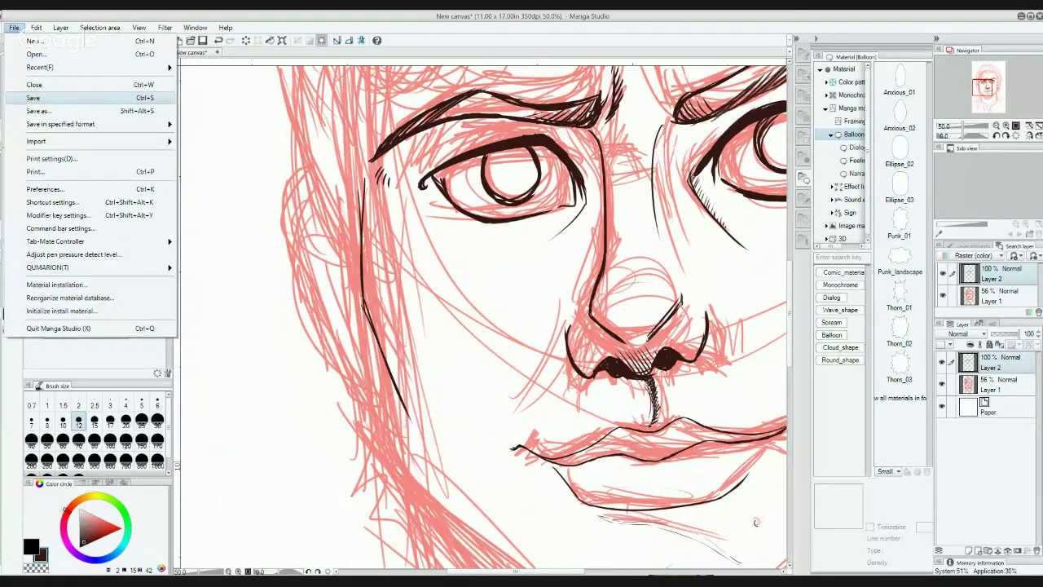
click(33, 97)
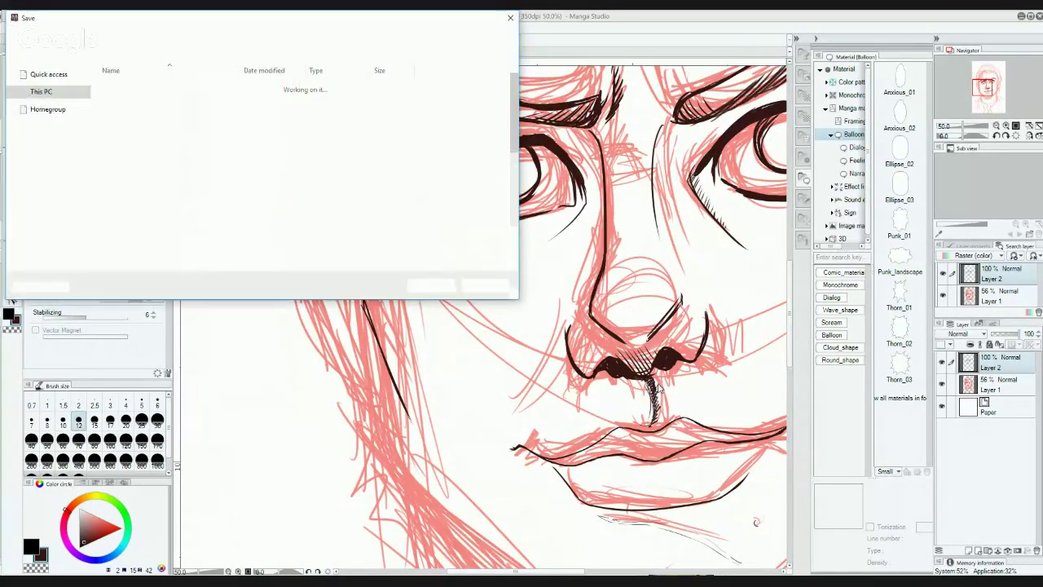
click(245, 261)
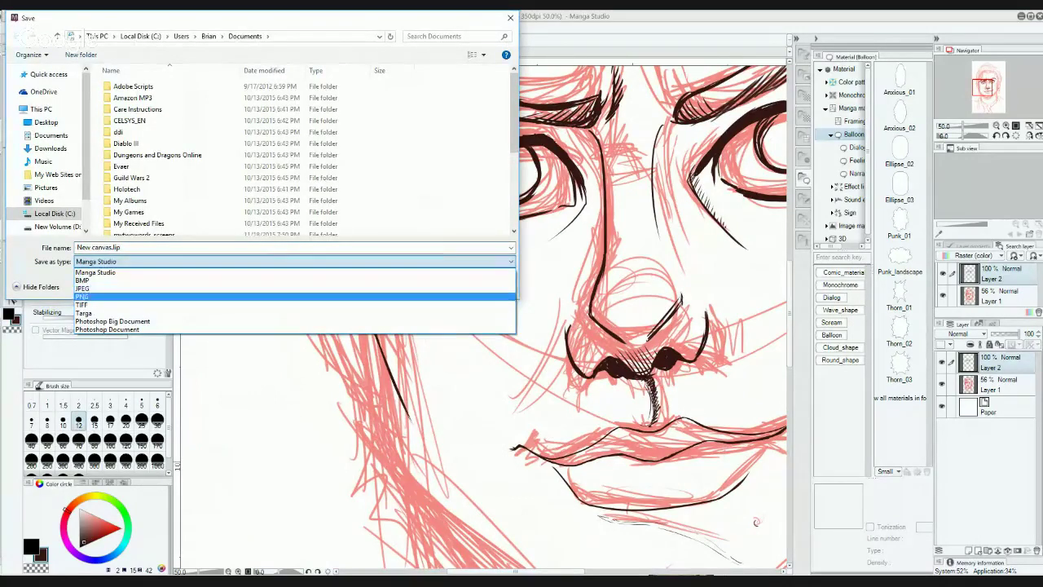
click(307, 328)
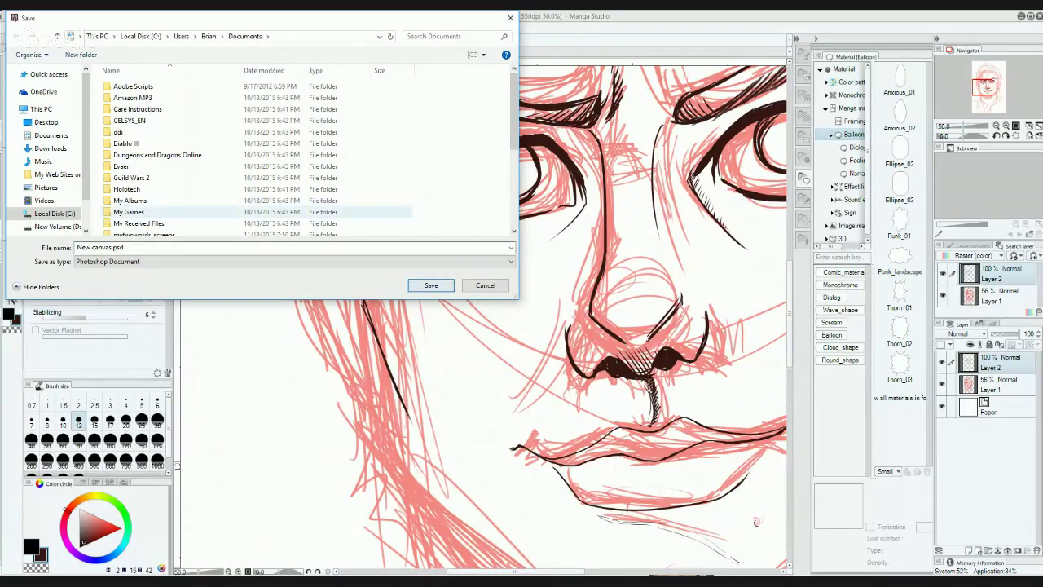
click(45, 122)
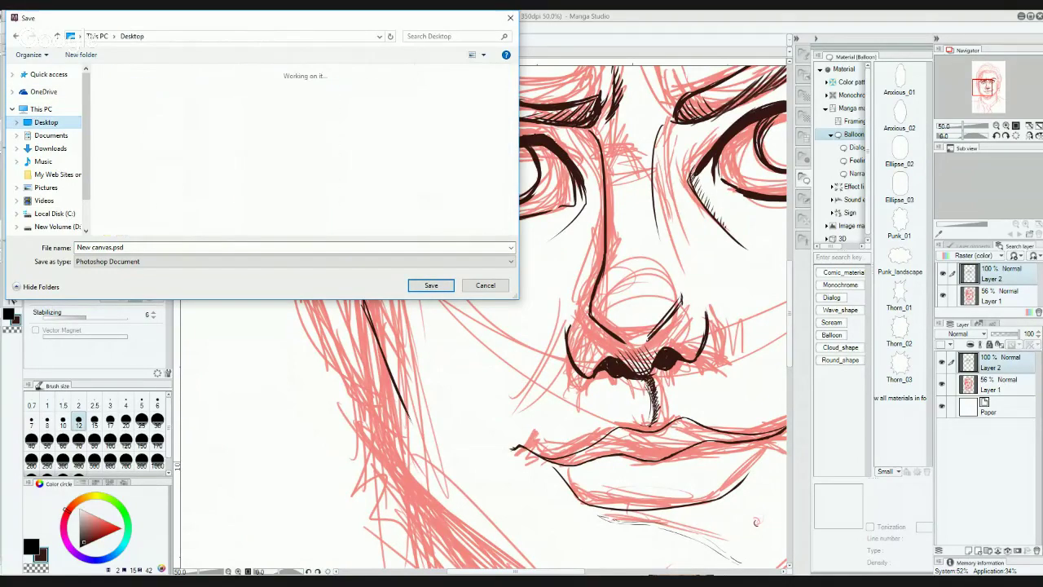
click(431, 285)
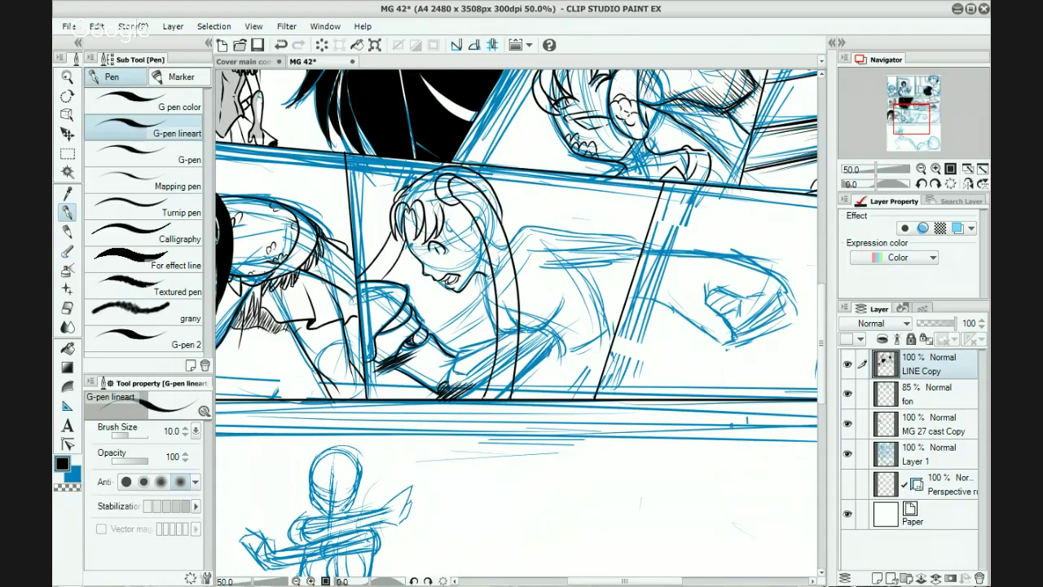
Step: In Clip Studio Paint on MG 42, hatch the shadow beside the girl's bent forearm and ink the fold line right of her long hair
mouse_move(468, 374)
mouse_down()
mouse_move(455, 371)
mouse_move(462, 353)
mouse_move(501, 352)
mouse_up()
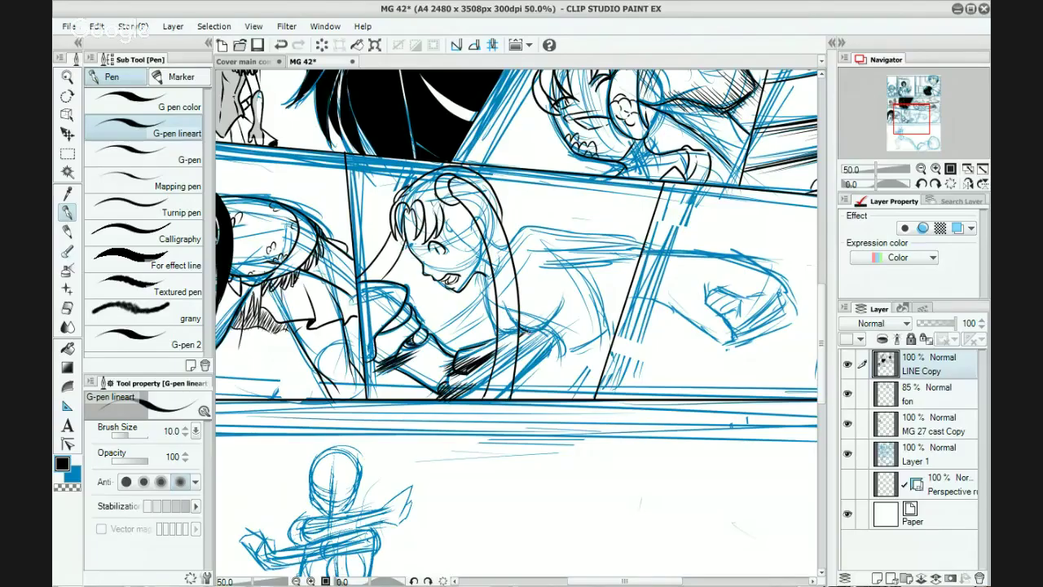
key(ctrl+z)
key(ctrl+y)
key(ctrl+z)
key(ctrl+y)
key(ctrl+z)
drag(519, 330, 554, 324)
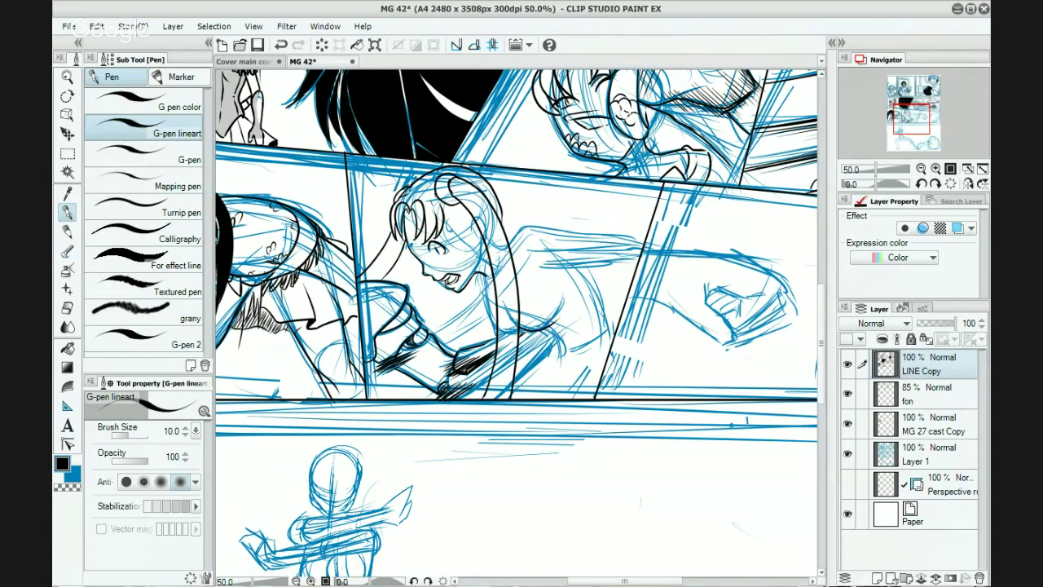
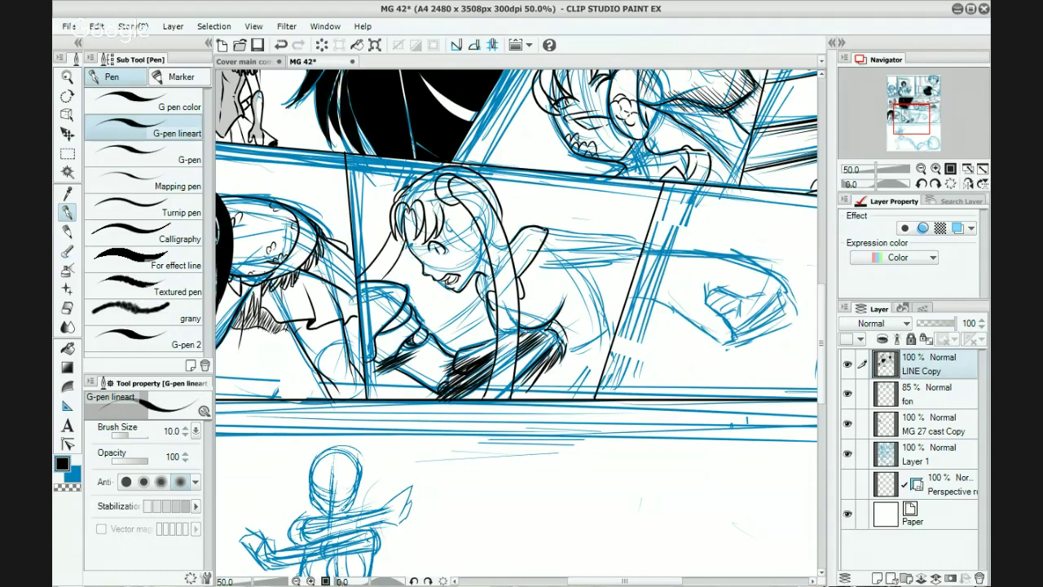
Step: Ink the sleeve edge on the girl's outstretched arm and detail her hair with fringe strands, crossed hairpins and a tie
mouse_move(543, 229)
mouse_down()
mouse_move(578, 232)
mouse_move(581, 244)
mouse_move(526, 291)
mouse_up()
key(ctrl+z)
mouse_move(481, 268)
mouse_down()
mouse_move(470, 218)
mouse_move(467, 245)
mouse_move(470, 223)
mouse_move(426, 231)
mouse_move(435, 232)
mouse_up()
mouse_move(435, 215)
mouse_down()
mouse_move(426, 231)
mouse_move(415, 218)
mouse_up()
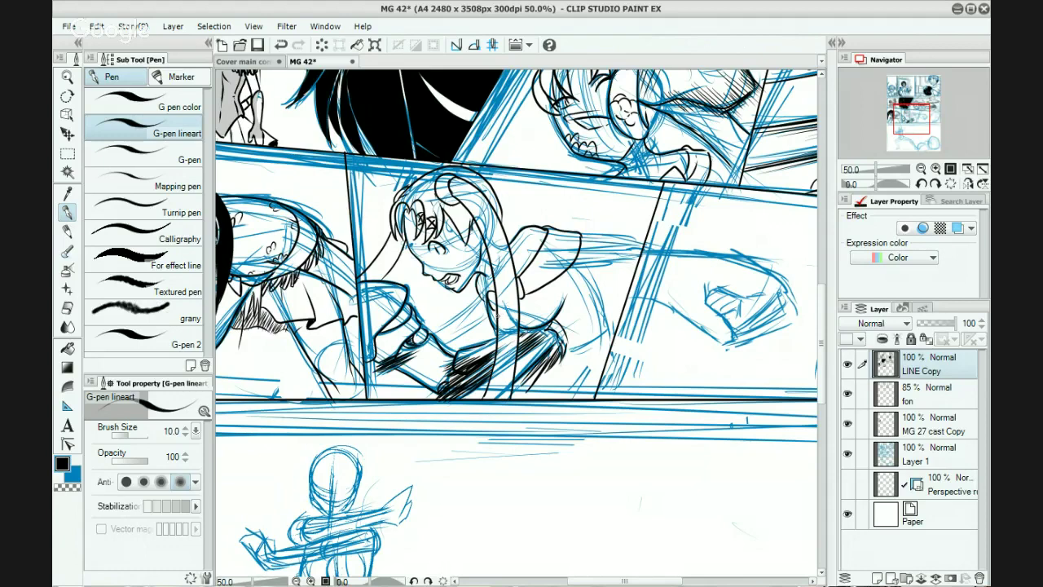
mouse_move(502, 318)
mouse_down()
mouse_move(515, 348)
mouse_move(498, 350)
mouse_move(513, 345)
mouse_up()
Step: Ink the upper and lower edges of the girl's outstretched arm up to the panel border and the curve of her back
drag(677, 407, 479, 408)
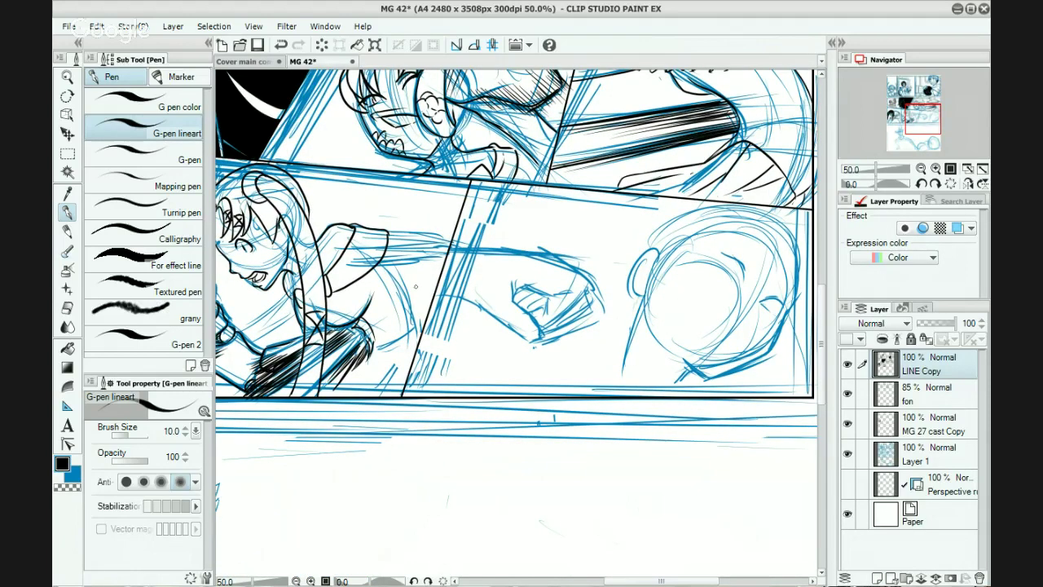
mouse_move(377, 266)
mouse_down()
mouse_move(391, 269)
mouse_move(385, 303)
mouse_move(424, 265)
mouse_move(420, 286)
mouse_up()
key(ctrl+z)
key(ctrl+z)
drag(401, 242, 440, 235)
drag(371, 272, 439, 265)
drag(371, 272, 441, 267)
key(ctrl+z)
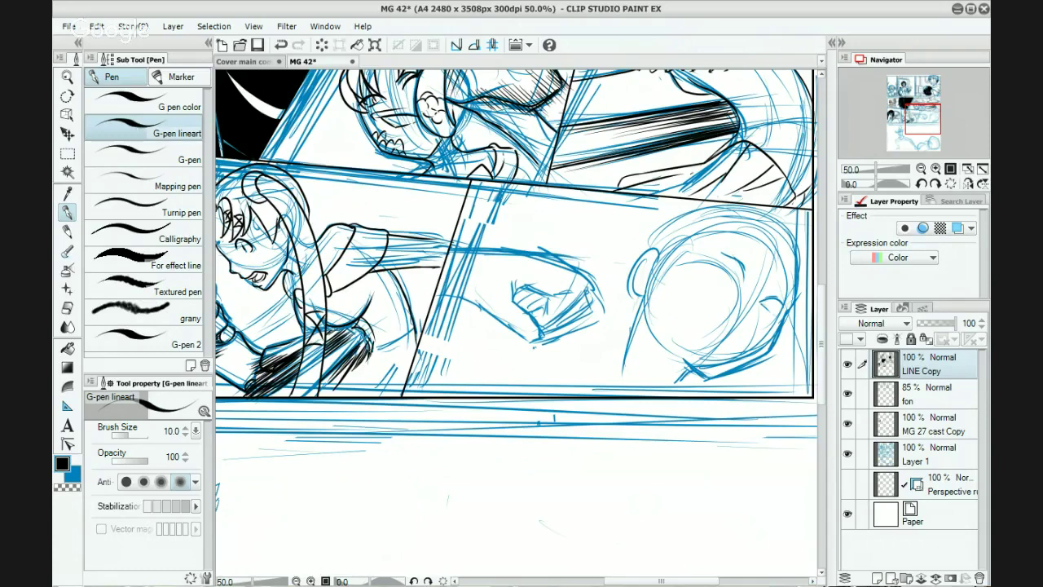
Step: Ink the lower body contours at the panel's bottom border and hatch shading along the girl's back and torso
mouse_move(368, 383)
mouse_down()
mouse_move(412, 359)
mouse_move(385, 363)
mouse_move(414, 357)
mouse_move(347, 396)
mouse_up()
key(ctrl+z)
key(ctrl+z)
mouse_move(397, 358)
mouse_down()
mouse_move(364, 398)
mouse_move(402, 363)
mouse_move(395, 390)
mouse_up()
mouse_move(420, 303)
mouse_down()
mouse_move(401, 323)
mouse_move(403, 342)
mouse_up()
mouse_move(389, 270)
mouse_down()
mouse_move(380, 277)
mouse_move(402, 304)
mouse_move(334, 328)
mouse_up()
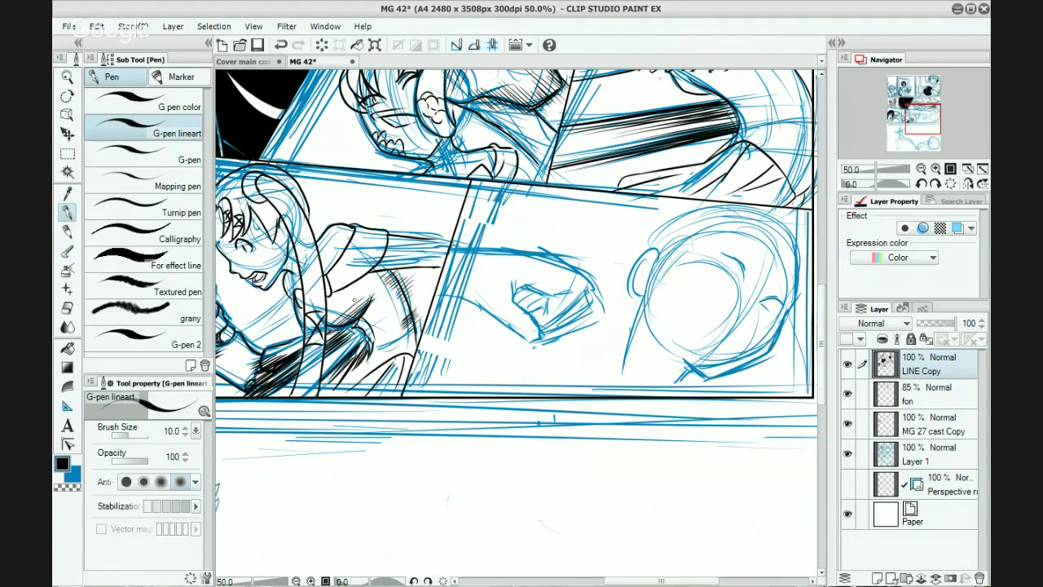
drag(358, 295, 327, 320)
Step: Hatch the shadow across the girl's chest below her chin and fill the gap between her jaw and hair with black
mouse_move(394, 301)
mouse_down()
mouse_move(444, 300)
mouse_move(525, 270)
mouse_up()
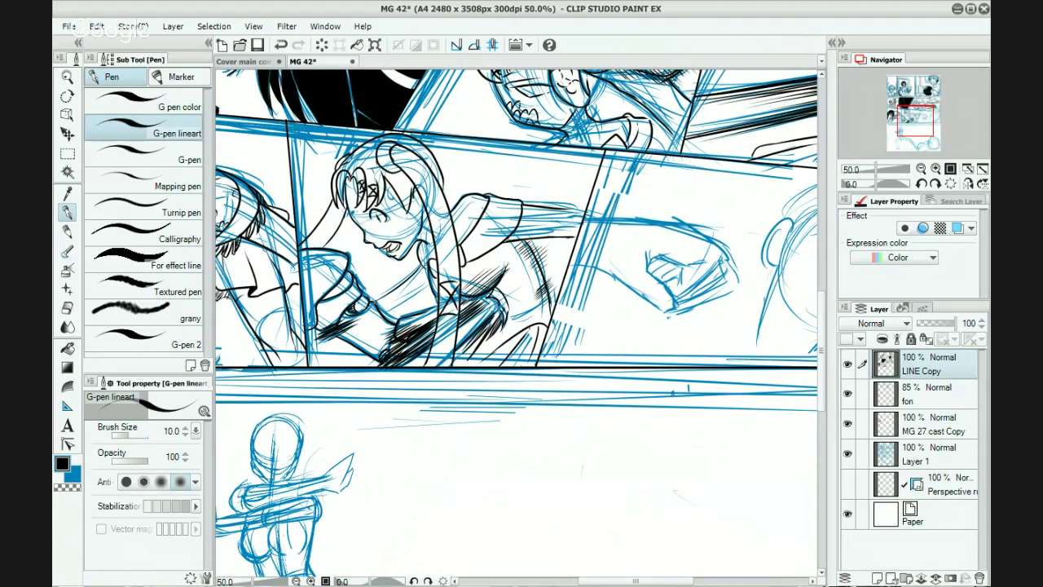
mouse_move(425, 269)
mouse_down()
mouse_move(377, 305)
mouse_move(391, 311)
mouse_up()
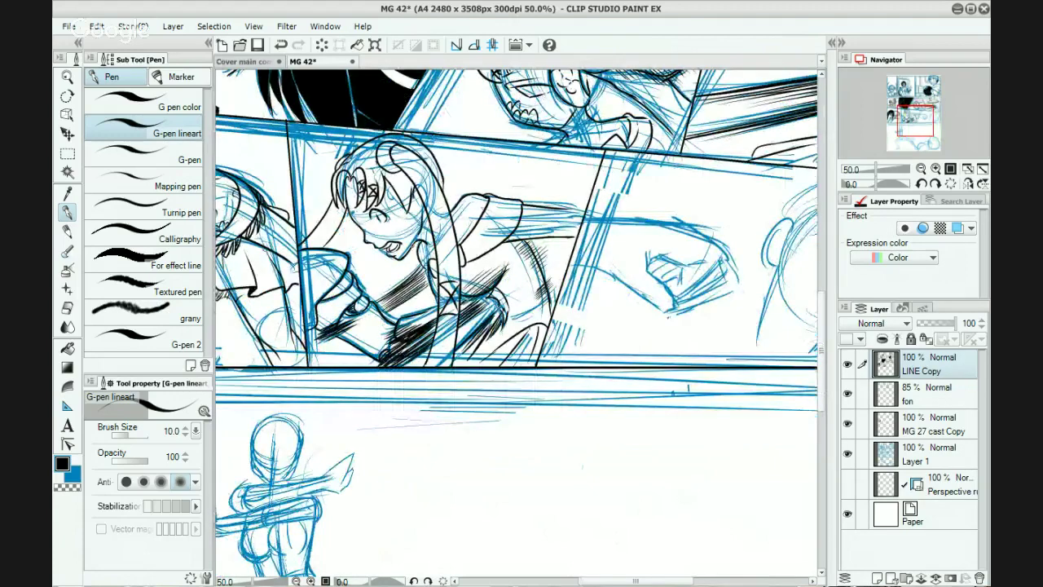
key(g)
click(425, 231)
key(p)
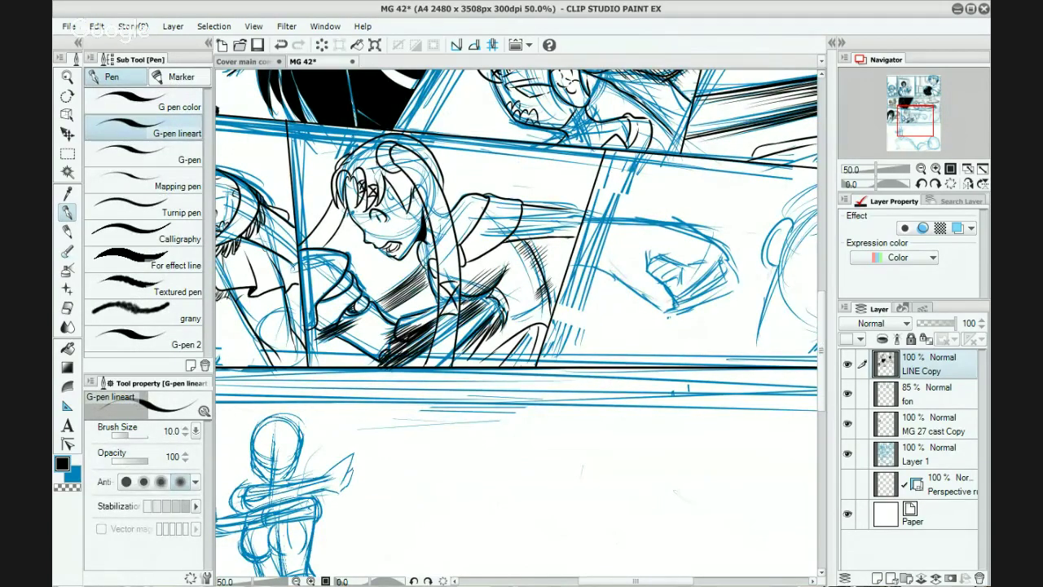
mouse_move(420, 211)
mouse_down()
mouse_move(429, 206)
mouse_move(429, 242)
mouse_up()
drag(606, 391, 516, 399)
click(68, 487)
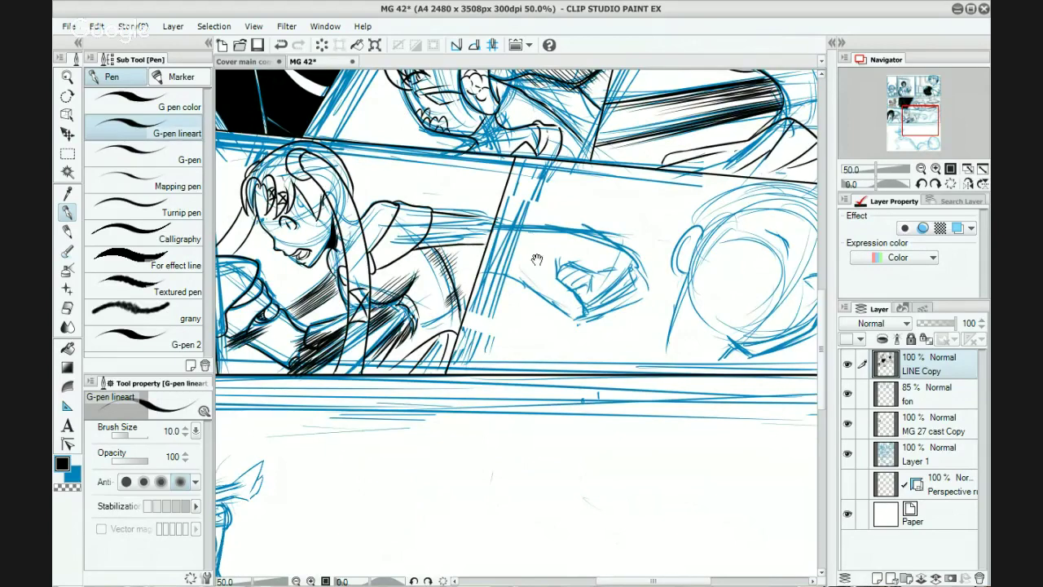
drag(537, 259, 592, 359)
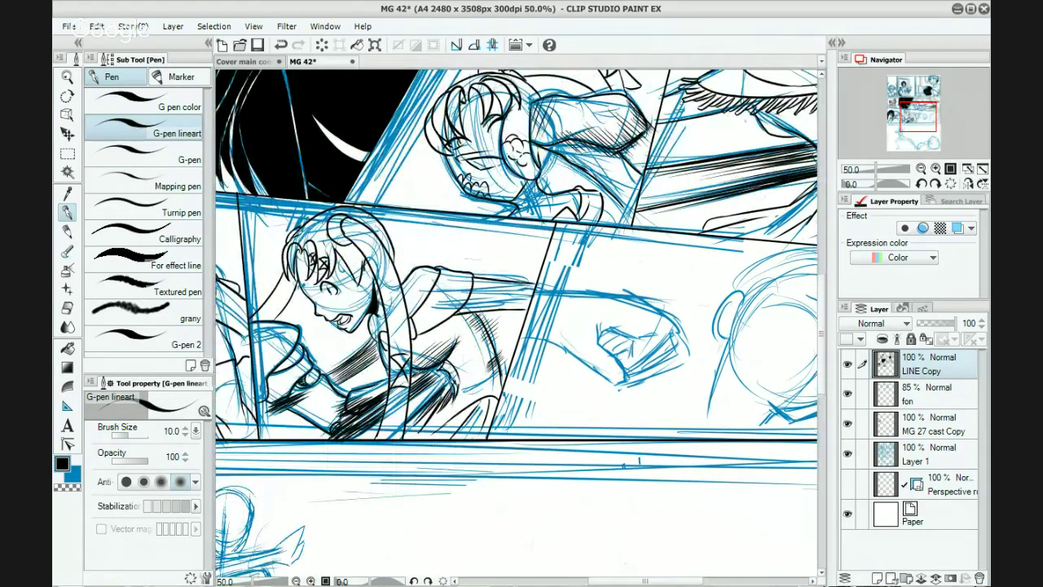
Step: Switch to PaintTool SAI, ink a jaw stroke down the left cheek of the portrait, and set the pen size to 12
drag(697, 423, 436, 385)
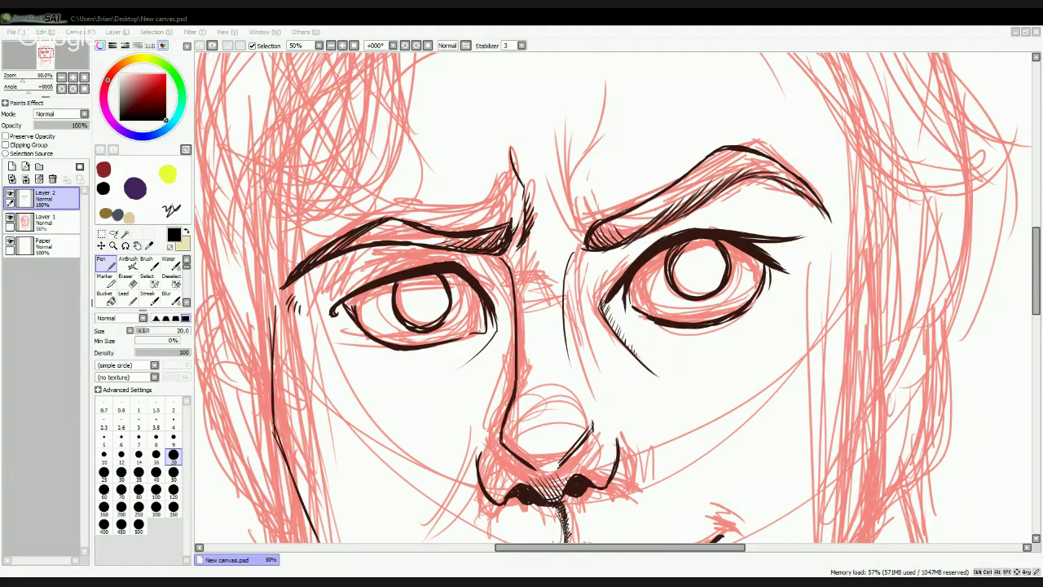
key(alt+Tab)
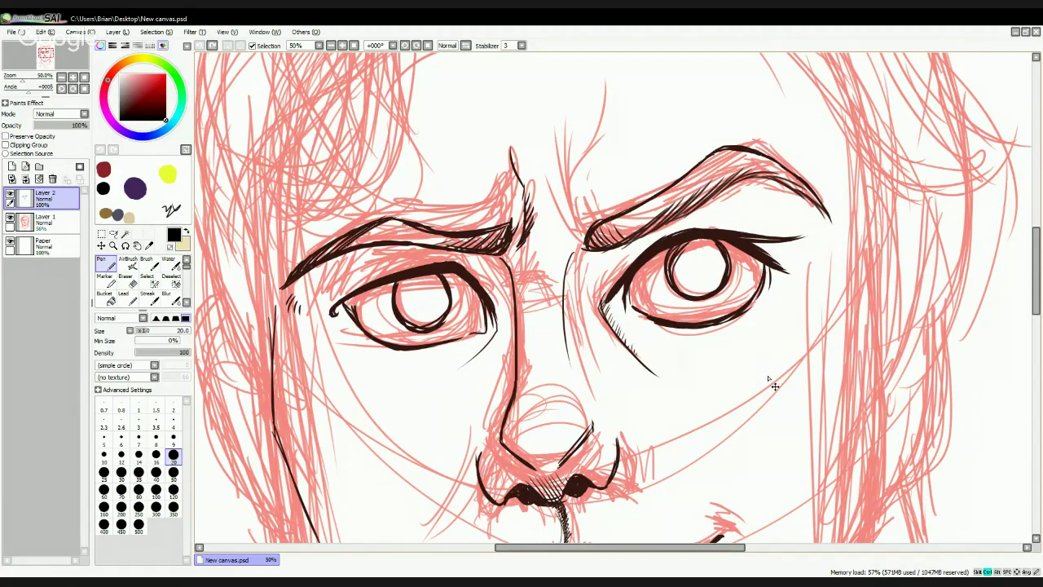
scroll(766, 383, up, 1)
drag(549, 387, 864, 187)
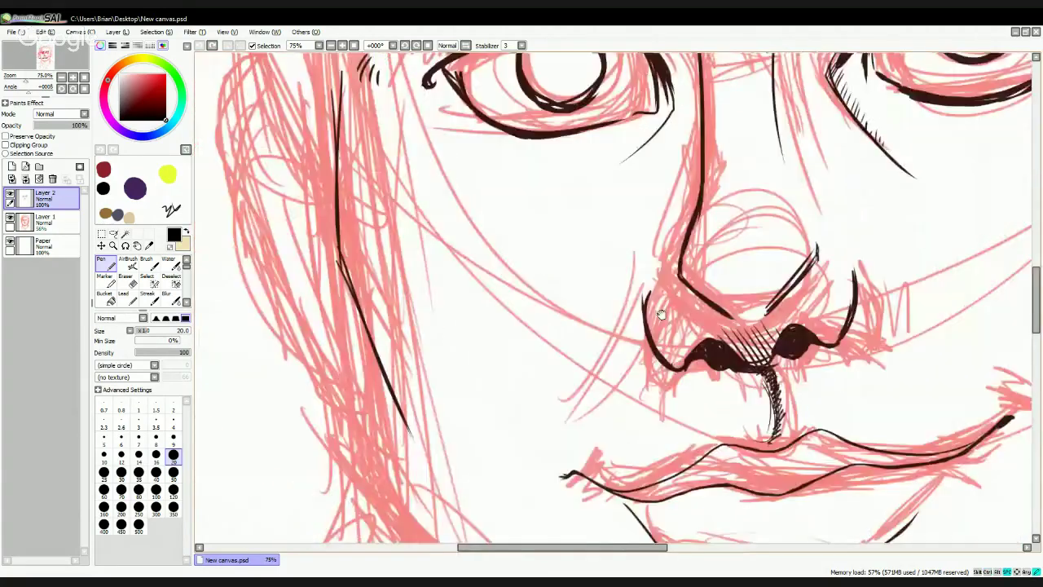
drag(622, 293, 697, 252)
drag(592, 425, 575, 354)
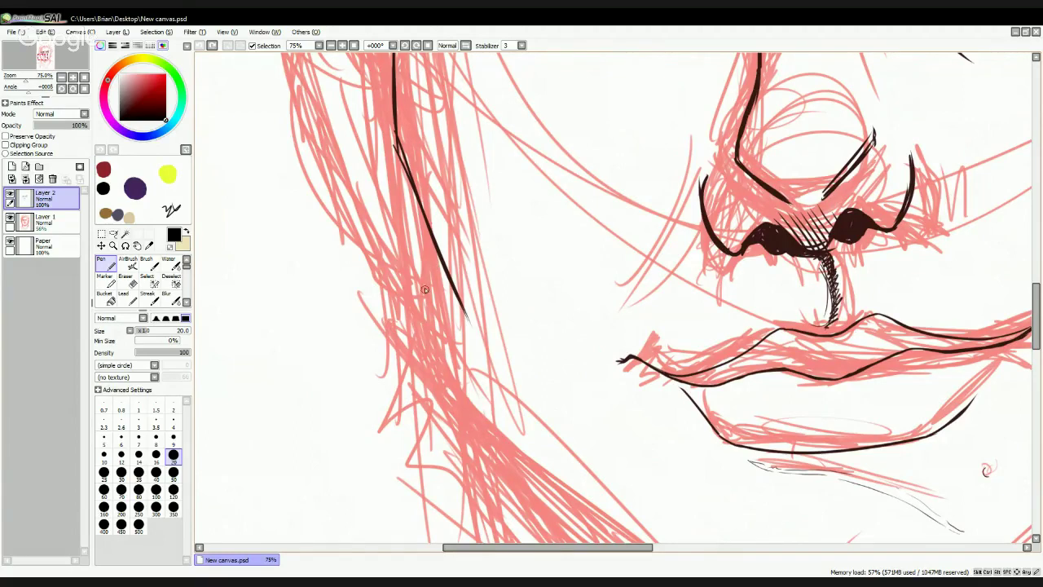
drag(399, 151, 440, 366)
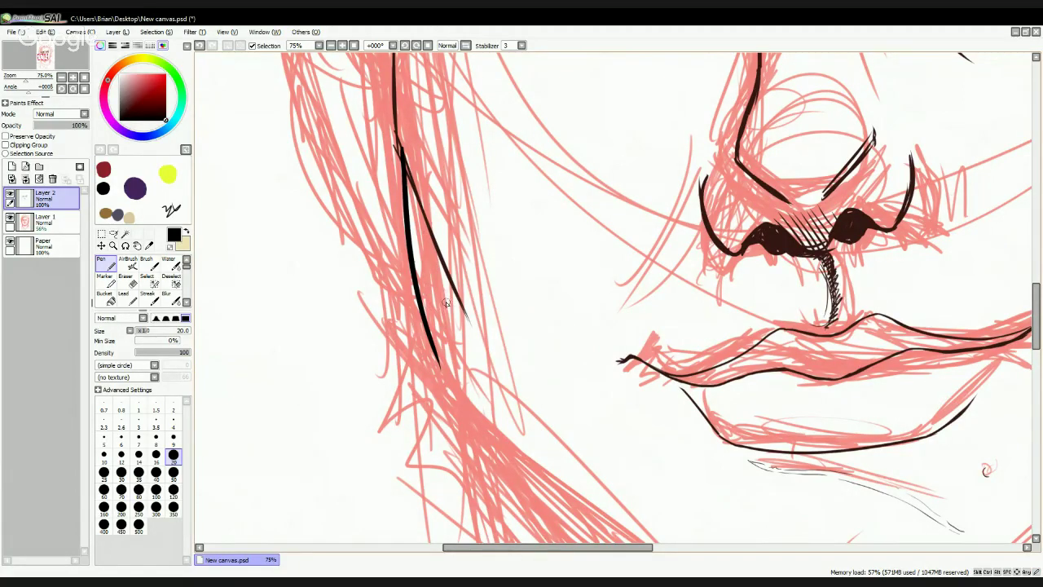
key(bracketleft)
key(bracketleft)
key(bracketleft)
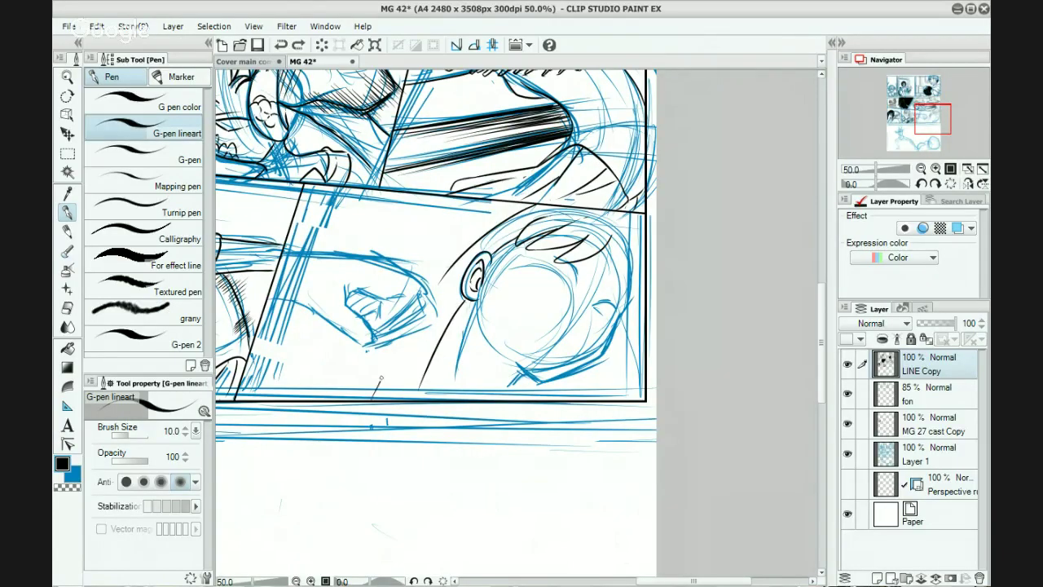
Step: Switch to Clip Studio Paint and ink the fold and shoulder lines behind the round-faced figure's head, undoing unwanted strokes
key(ctrl+z)
drag(374, 400, 406, 339)
drag(396, 400, 426, 337)
key(ctrl+z)
drag(407, 392, 423, 356)
drag(420, 276, 529, 205)
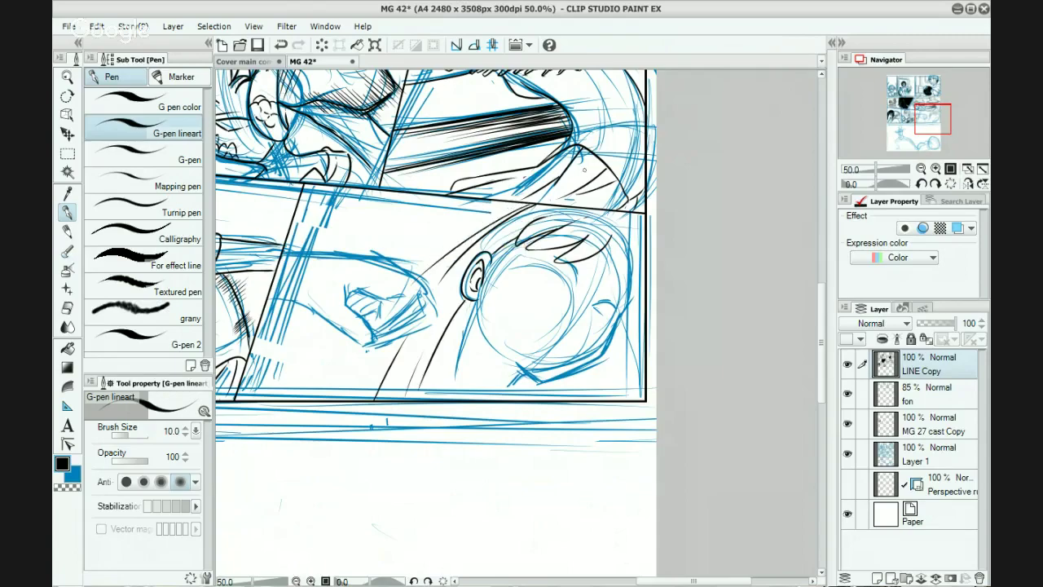
key(ctrl+z)
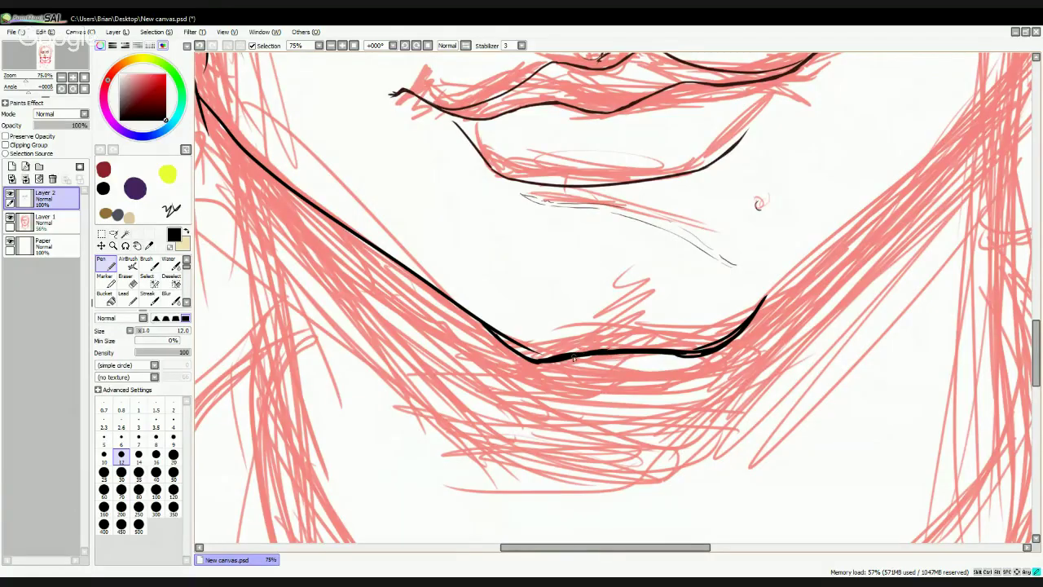
Step: Switch to PaintTool SAI, thicken the left jawline where it meets the chin, and trim the doubled chin lines with the Eraser
mouse_move(574, 357)
mouse_down()
mouse_move(527, 357)
mouse_move(465, 309)
mouse_up()
mouse_move(522, 352)
mouse_down()
mouse_move(431, 282)
mouse_move(484, 324)
mouse_move(516, 326)
mouse_up()
key(e)
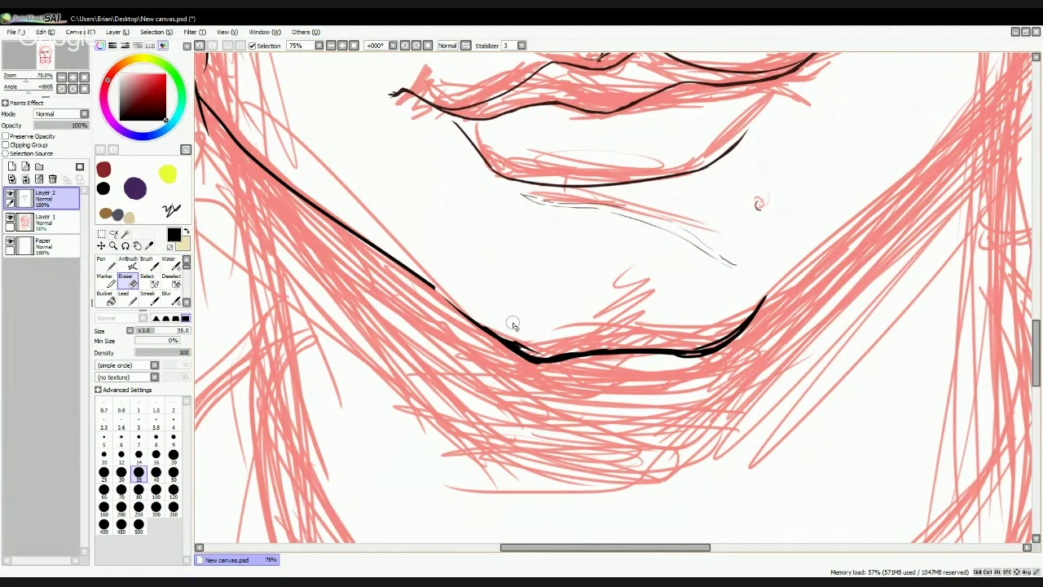
key(ctrl+z)
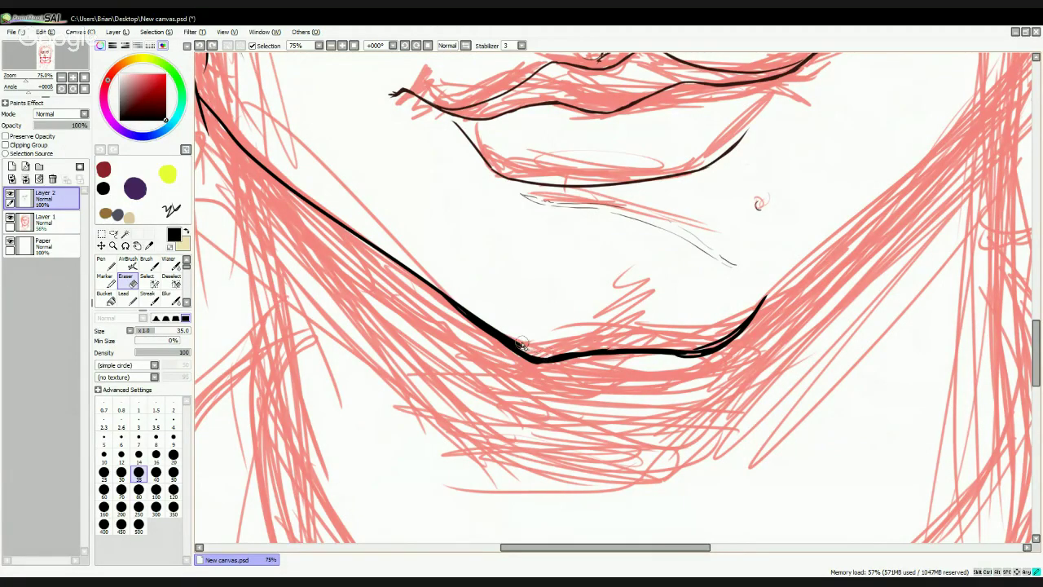
mouse_move(513, 339)
mouse_down()
mouse_move(448, 288)
mouse_move(518, 349)
mouse_move(554, 357)
mouse_up()
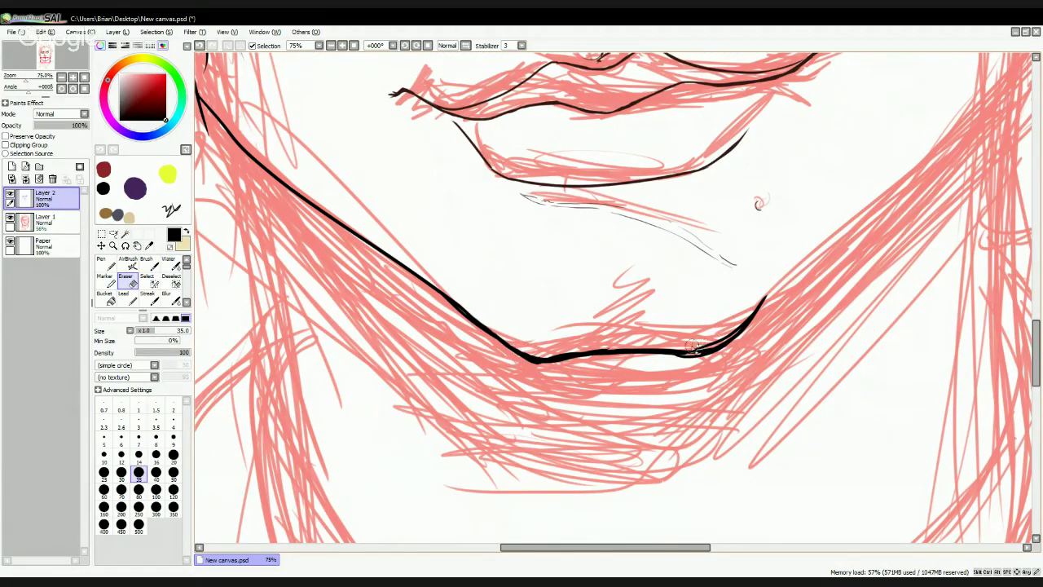
drag(691, 349, 732, 328)
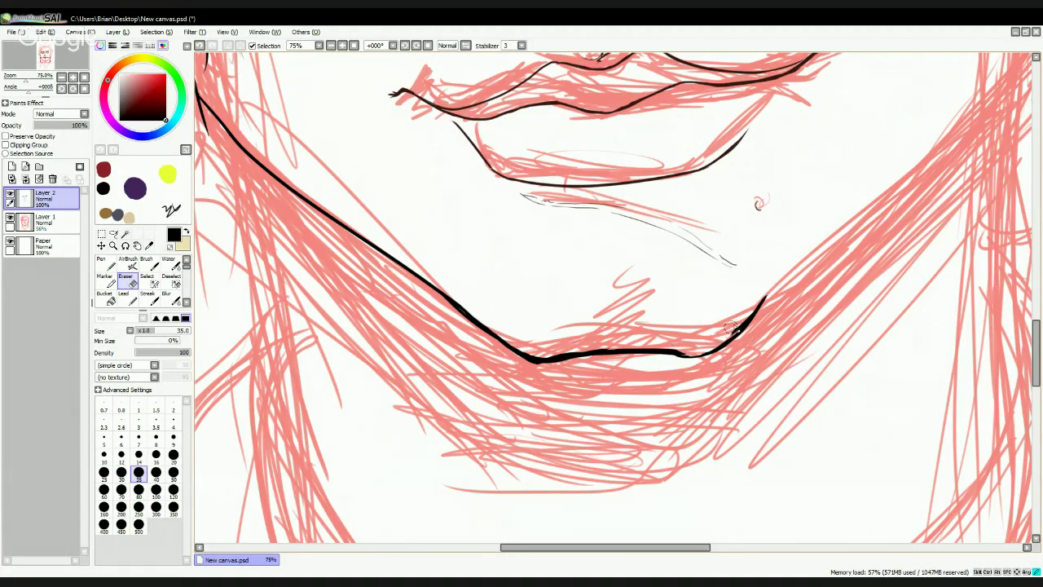
Step: Redraw the underside of the chin with a lower, smoother pen stroke and erase the duplicate line above it
key(n)
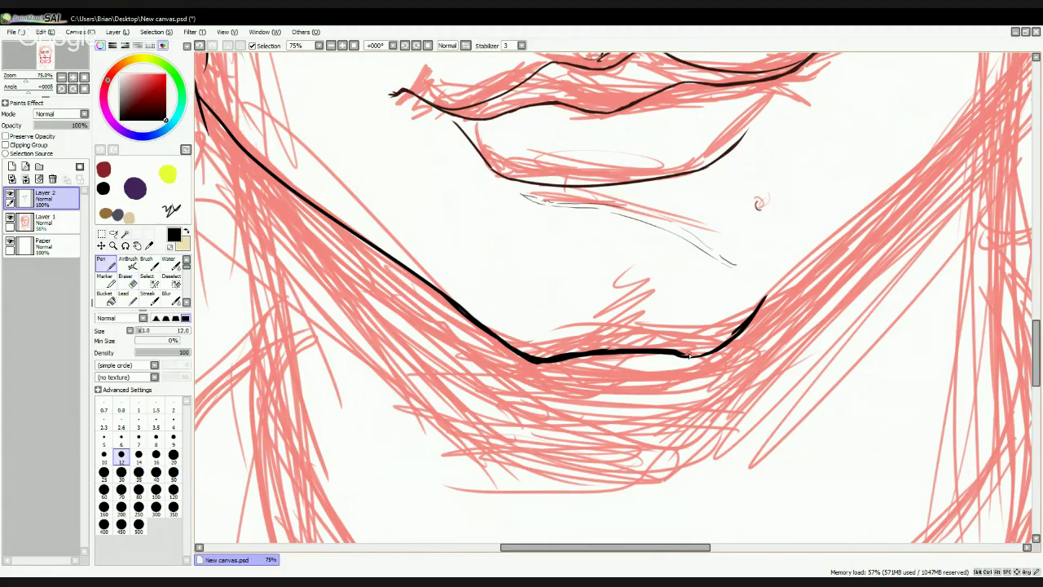
drag(534, 361, 620, 352)
mouse_move(549, 362)
mouse_down()
mouse_move(540, 362)
mouse_move(697, 354)
mouse_up()
key(ctrl+z)
drag(541, 363, 677, 354)
drag(545, 362, 715, 347)
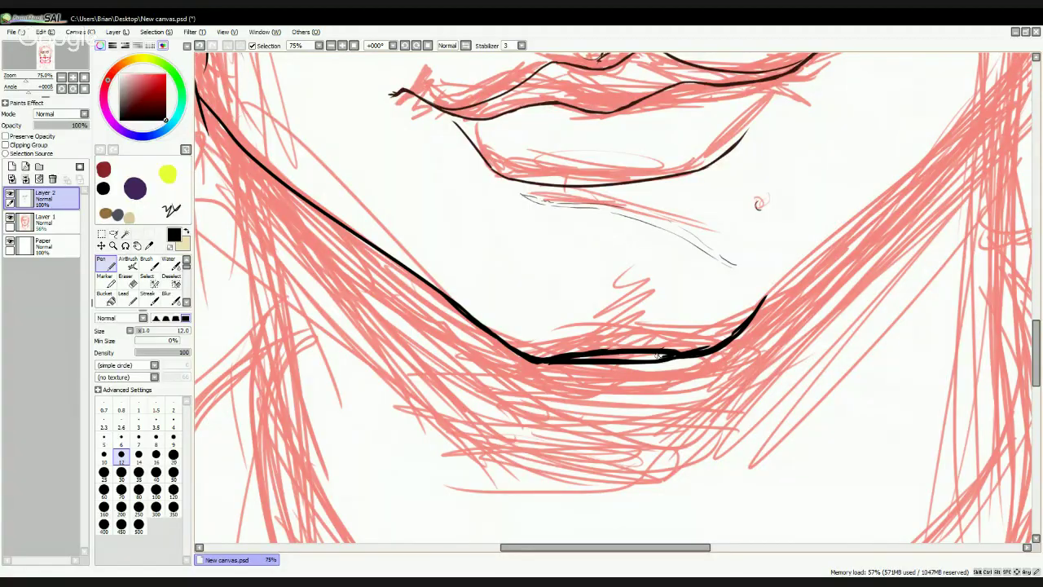
key(e)
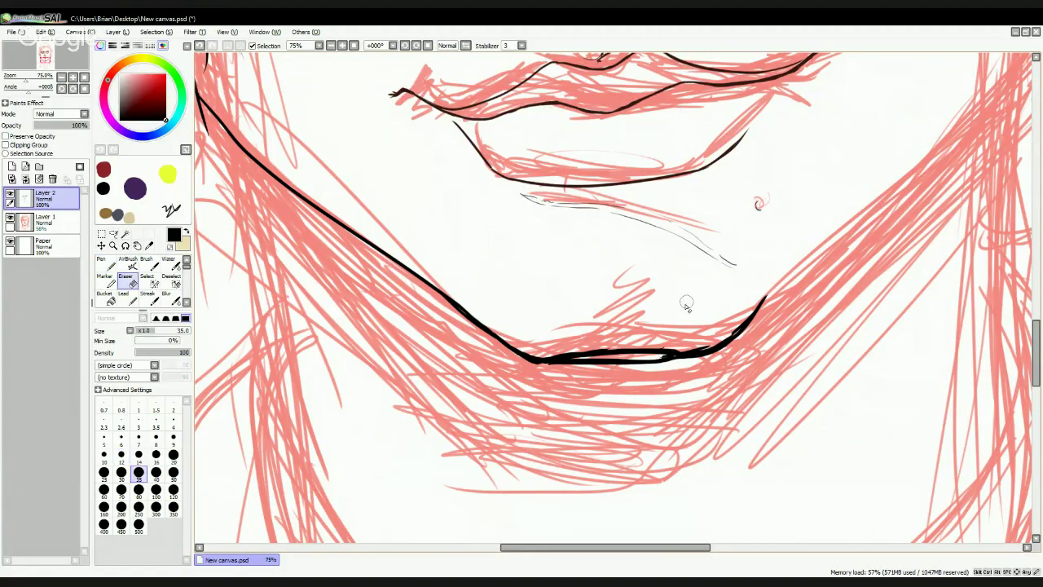
mouse_move(676, 339)
mouse_down()
mouse_move(657, 345)
mouse_move(707, 346)
mouse_move(539, 353)
mouse_move(635, 351)
mouse_up()
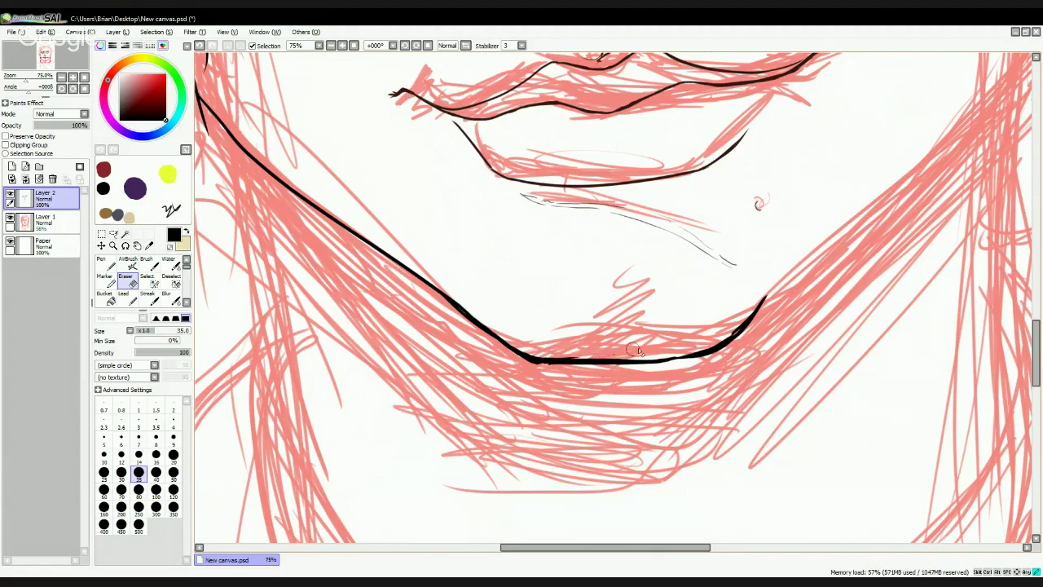
Step: Ink the right jawline from the chin up to the jaw corner and on along the side of the face
key(n)
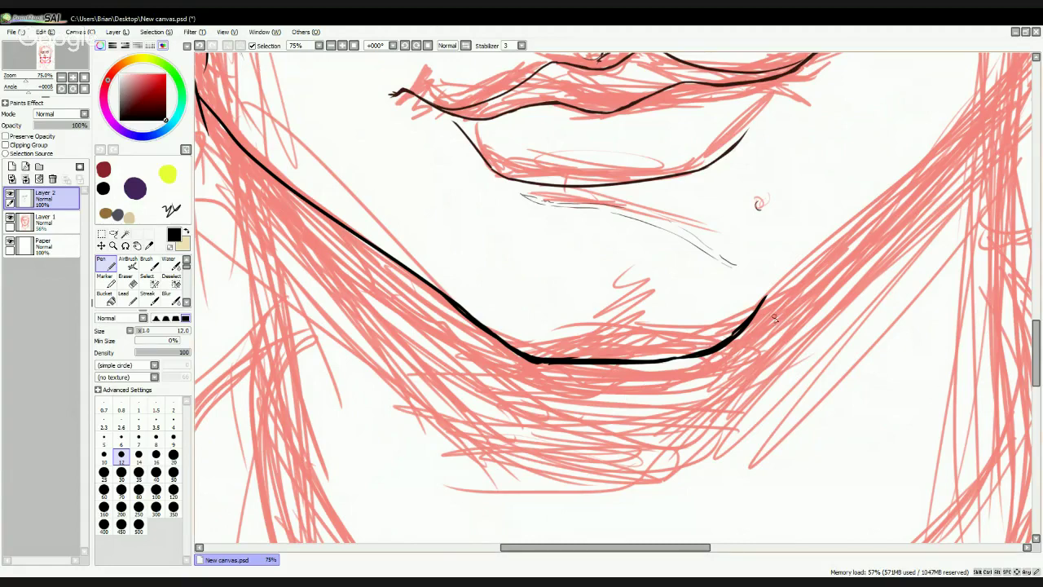
mouse_move(818, 279)
mouse_down()
mouse_move(610, 417)
mouse_move(645, 372)
mouse_move(568, 310)
mouse_move(478, 312)
mouse_up()
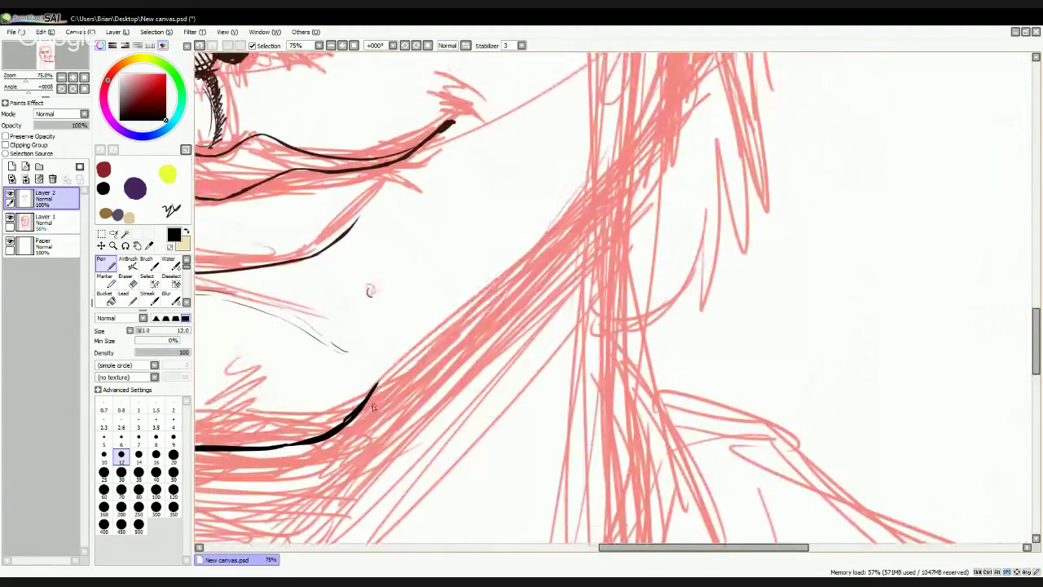
mouse_move(359, 413)
mouse_down()
mouse_move(543, 255)
mouse_move(587, 206)
mouse_up()
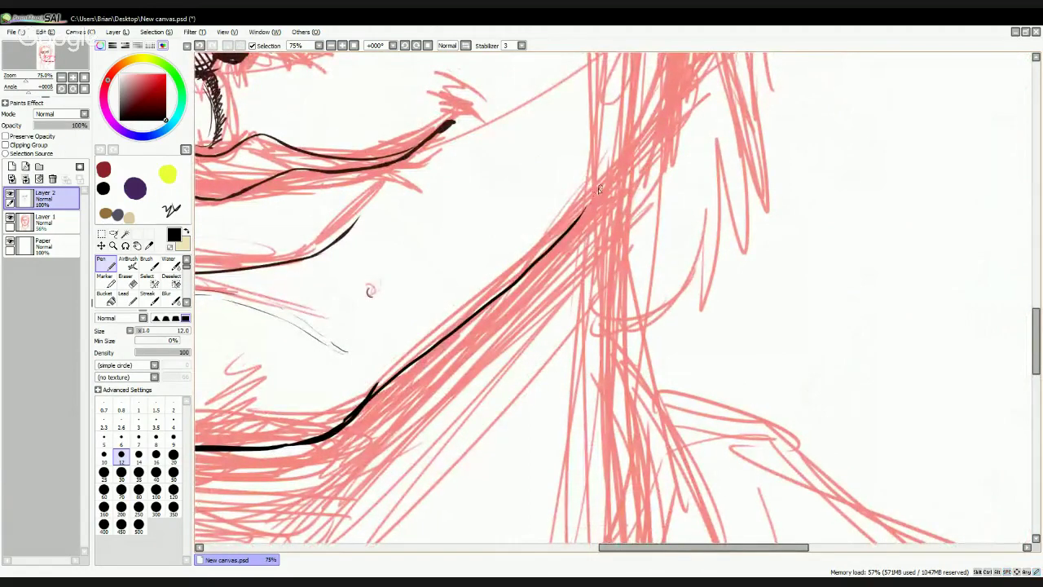
mouse_move(354, 416)
mouse_down()
mouse_move(522, 278)
mouse_move(582, 211)
mouse_move(615, 141)
mouse_up()
drag(682, 140, 674, 262)
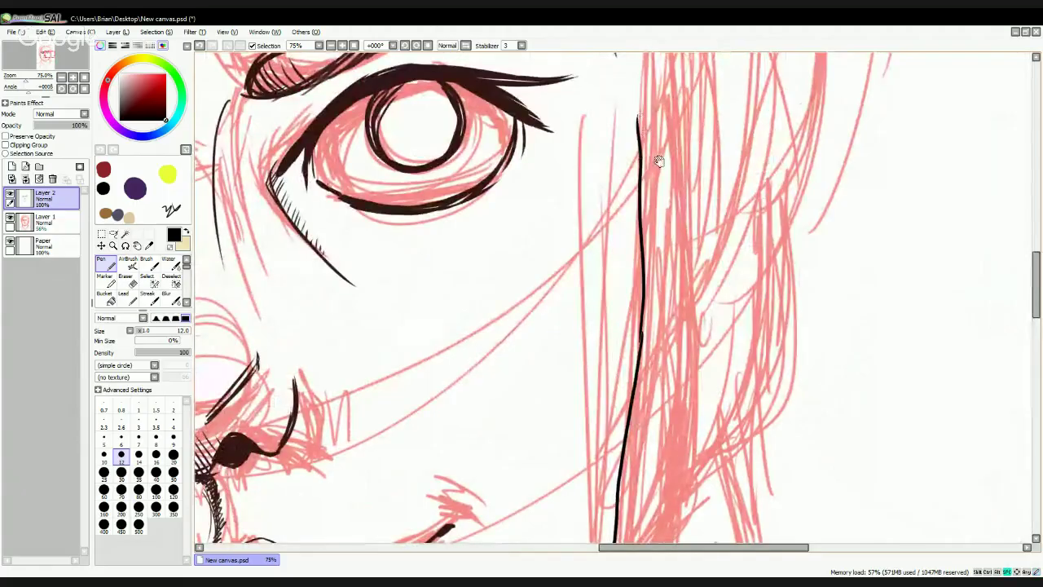
Step: Try to ink a frown line on the forehead above the inner end of the right eyebrow
drag(660, 151, 650, 404)
drag(627, 256, 739, 207)
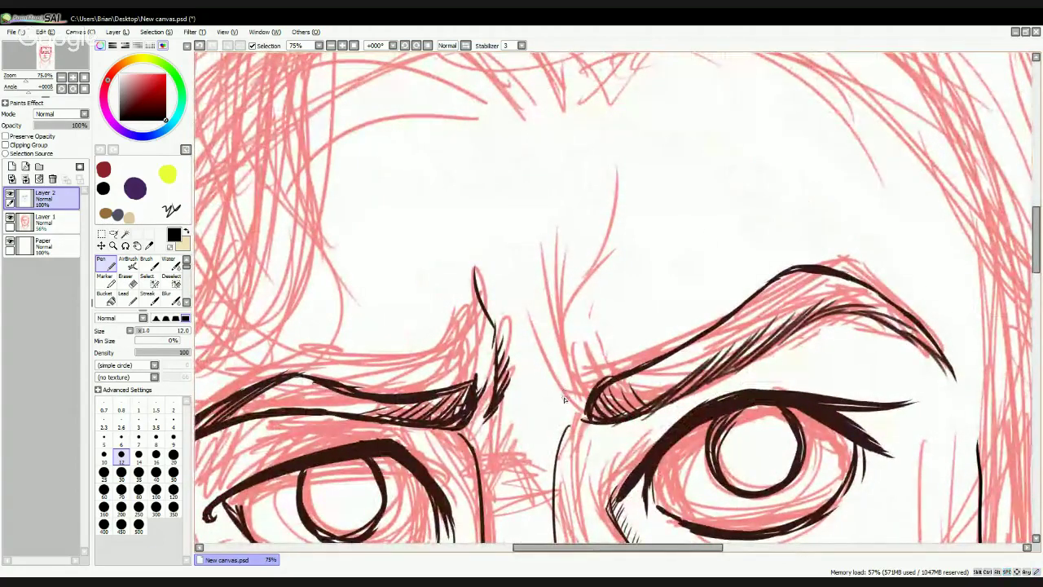
drag(565, 395, 596, 309)
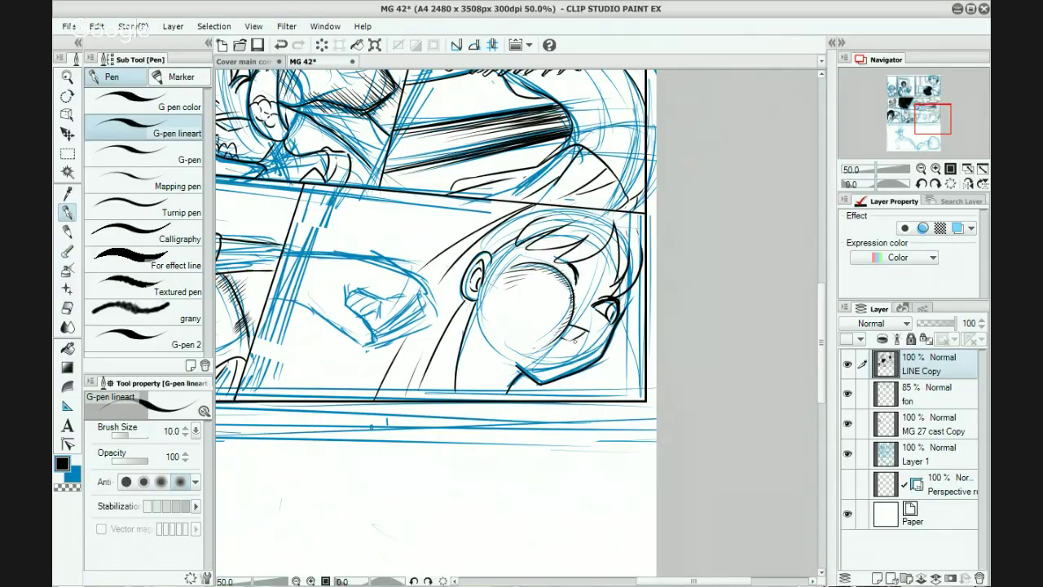
Step: Switch to Clip Studio Paint, undo the last ink stroke on the comic page, and restore it
key(ctrl+z)
key(ctrl+y)
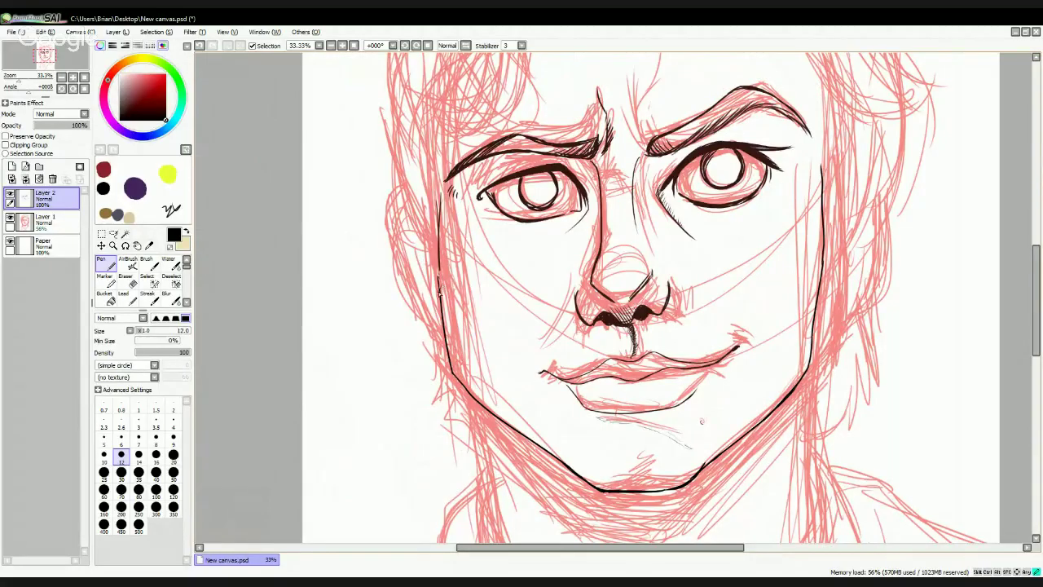
Step: Switch to PaintTool SAI and thicken the outlines along the left and right sides of the face
drag(441, 304, 438, 193)
drag(439, 276, 438, 192)
drag(831, 173, 827, 307)
drag(825, 198, 818, 318)
mouse_move(822, 275)
mouse_down()
mouse_move(821, 186)
mouse_move(810, 289)
mouse_up()
Step: Set the pen size to 20 and ink both sides of the neck downward from the jaw
scroll(823, 238, down, 1)
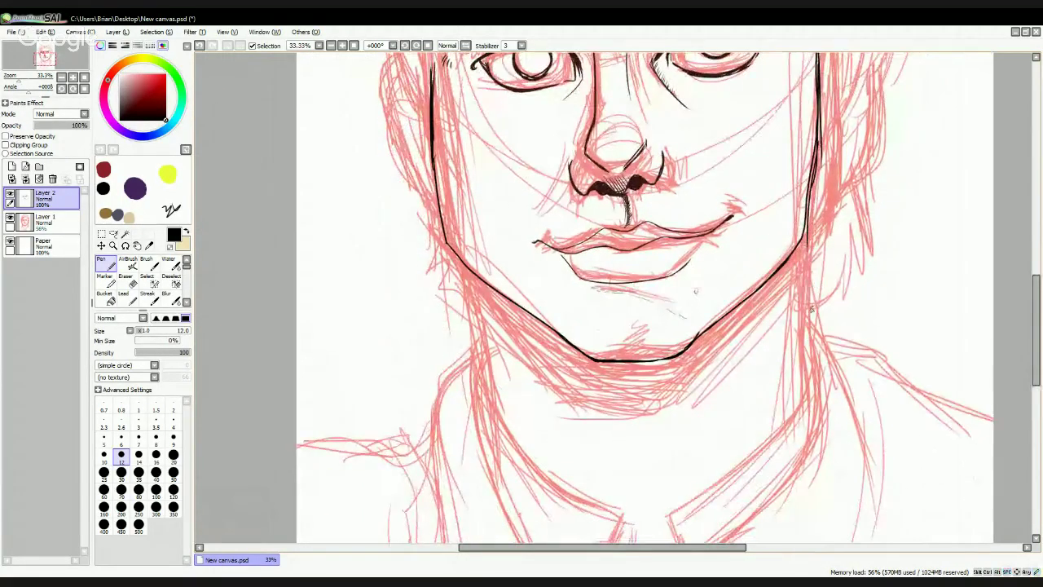
key(bracketright)
key(bracketright)
key(bracketright)
drag(804, 238, 795, 417)
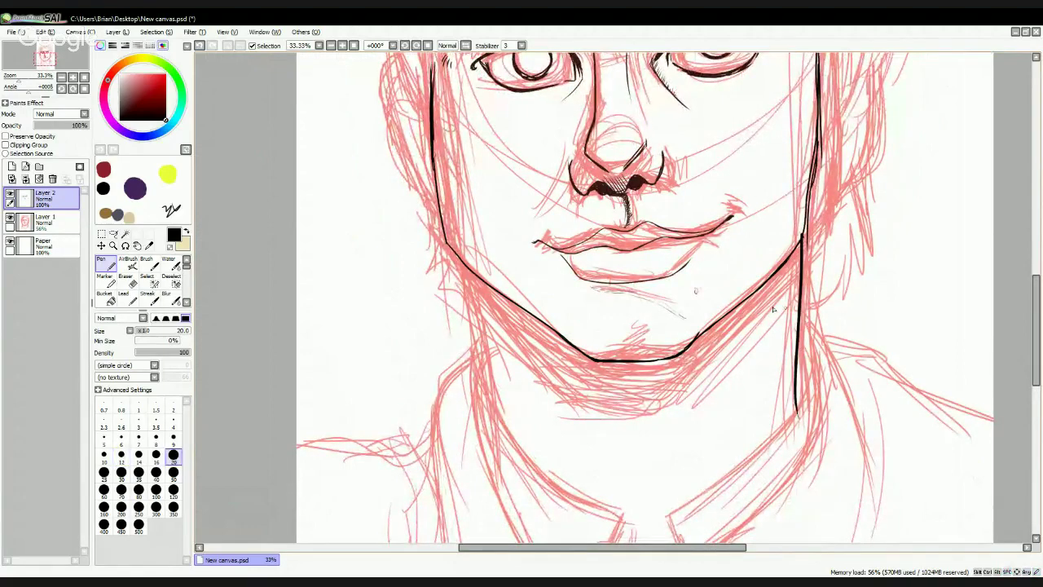
mouse_move(458, 260)
mouse_down()
mouse_move(481, 398)
mouse_move(463, 175)
mouse_up()
Step: Trim the excess thickness from both edges of the left face outline with the Eraser
key(e)
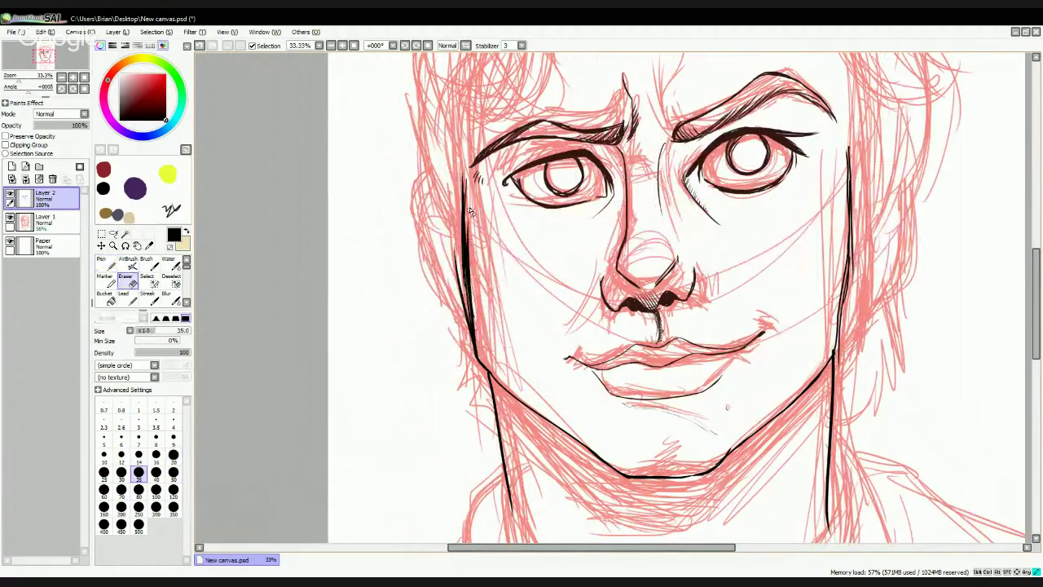
drag(471, 212, 478, 340)
mouse_move(451, 237)
mouse_down()
mouse_move(464, 313)
mouse_move(461, 285)
mouse_up()
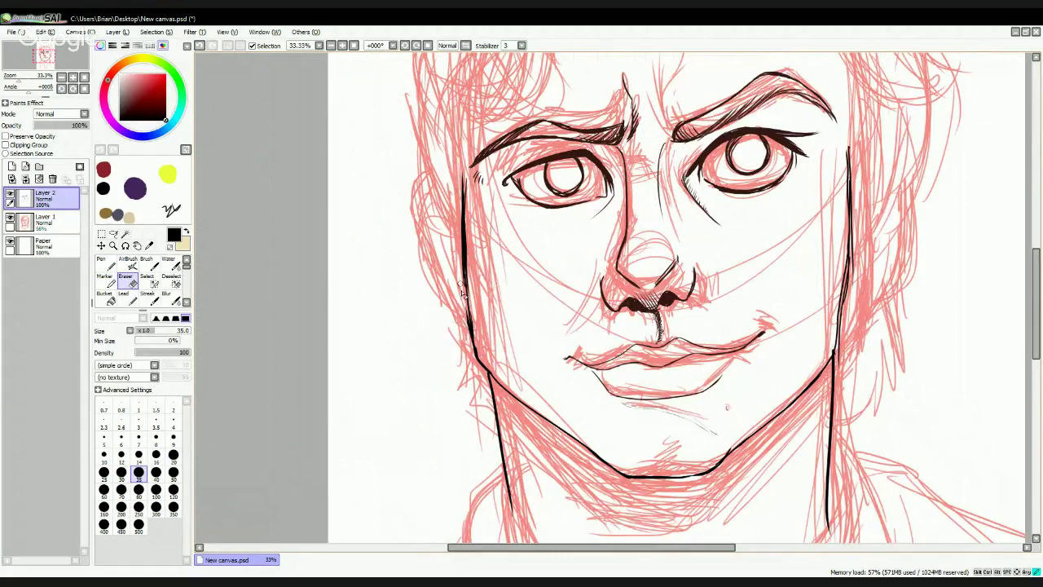
Step: Thicken the right face outline from the jaw corner up along the cheek with the Pen
key(n)
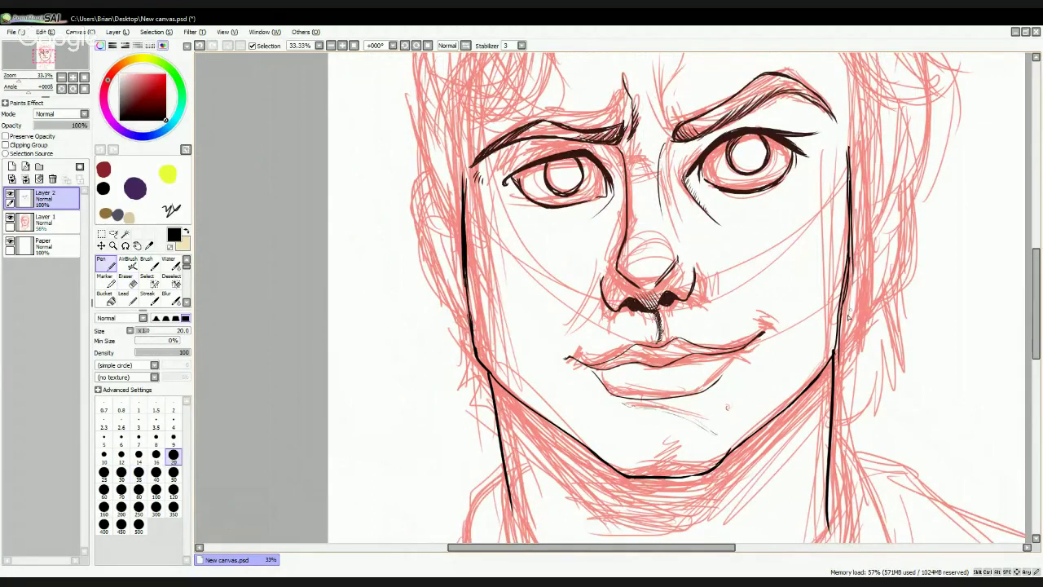
drag(837, 358, 842, 265)
mouse_move(840, 329)
mouse_down()
mouse_move(849, 148)
mouse_move(836, 256)
mouse_move(848, 244)
mouse_up()
Step: Extend the left face outline up toward the temple and ink the curved front lock of hair over the forehead
key(space)
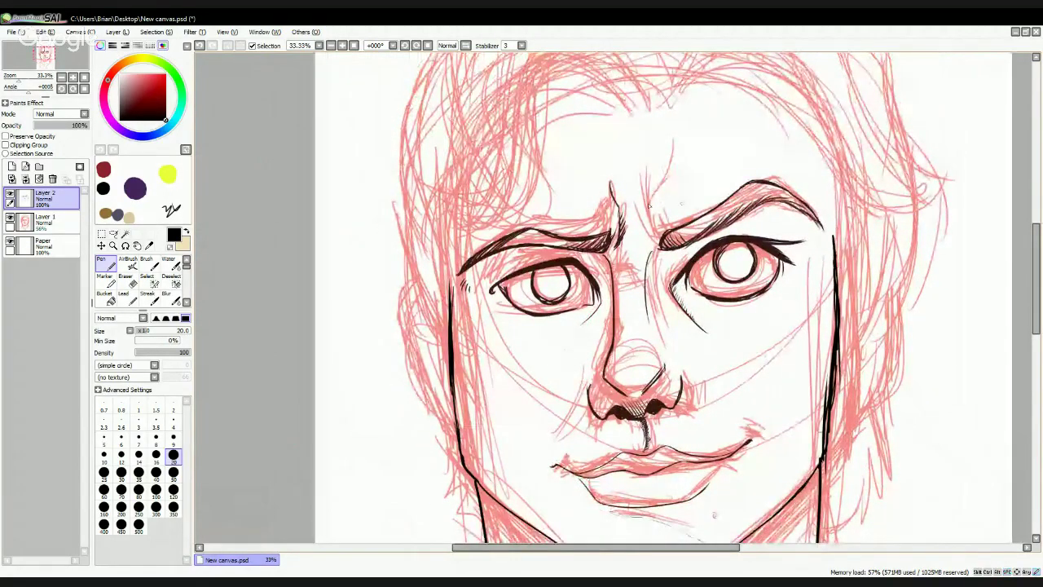
drag(452, 294, 445, 259)
drag(532, 178, 515, 328)
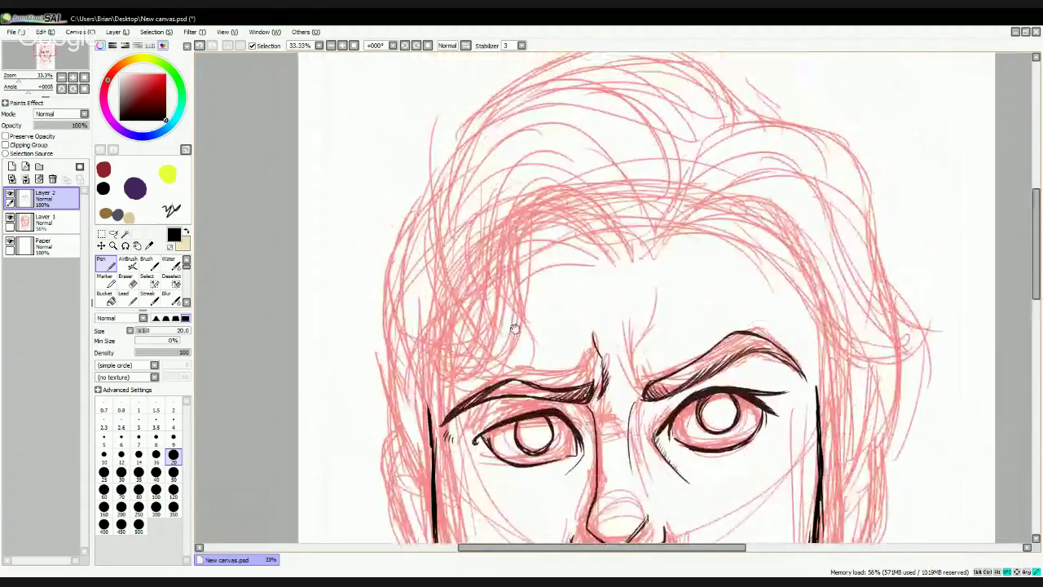
mouse_move(627, 249)
mouse_down()
mouse_move(542, 192)
mouse_move(493, 366)
mouse_up()
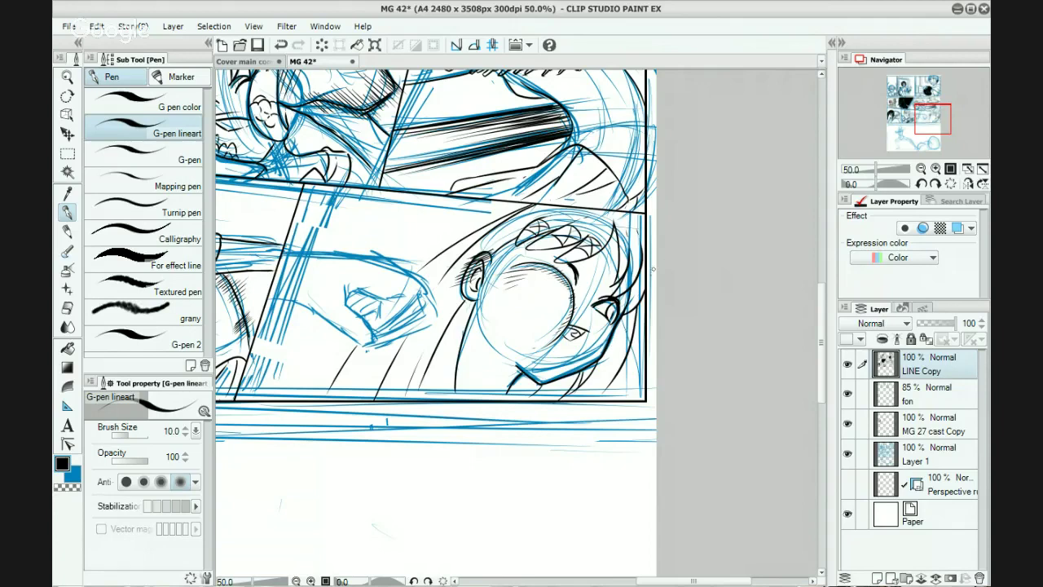
drag(681, 191, 608, 244)
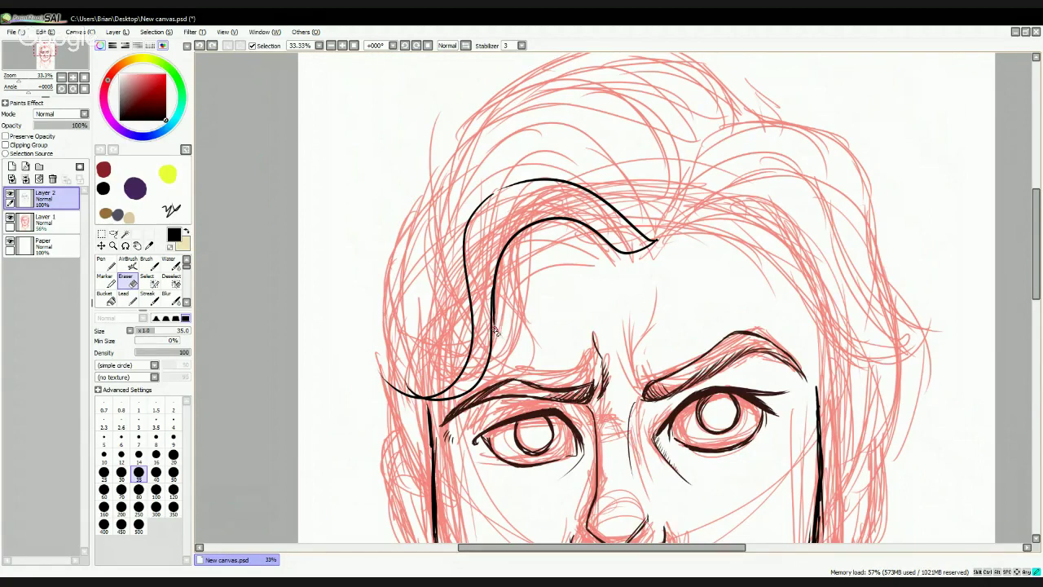
Step: Clean up the front hair lock's edge and tip with the Eraser, and ink more strands above it and beside the temple
drag(494, 305, 518, 238)
drag(392, 376, 405, 383)
key(n)
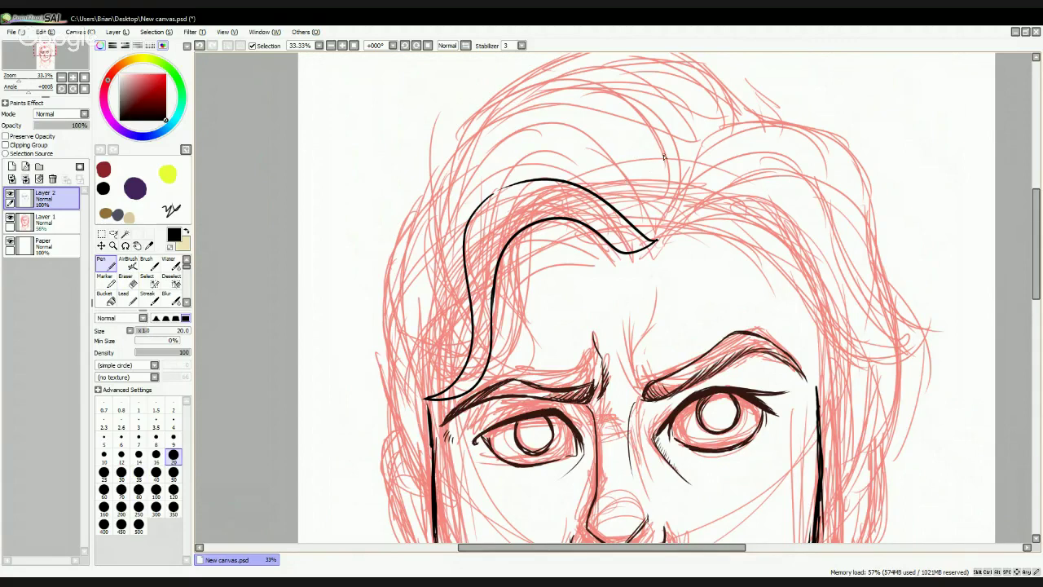
mouse_move(674, 194)
mouse_down()
mouse_move(569, 161)
mouse_move(489, 170)
mouse_up()
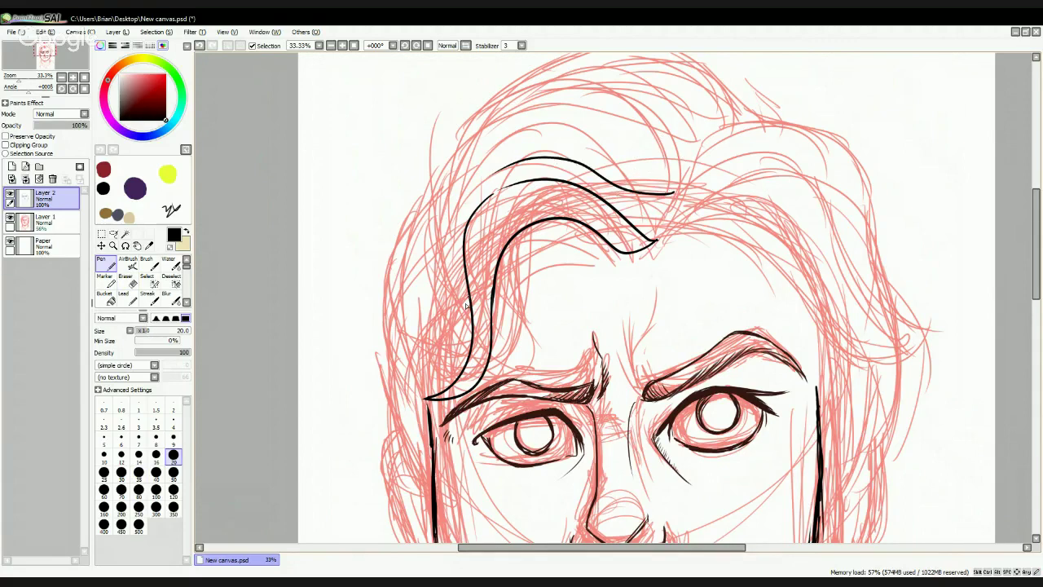
mouse_move(472, 351)
mouse_down()
mouse_move(452, 373)
mouse_move(427, 313)
mouse_move(455, 341)
mouse_move(413, 308)
mouse_up()
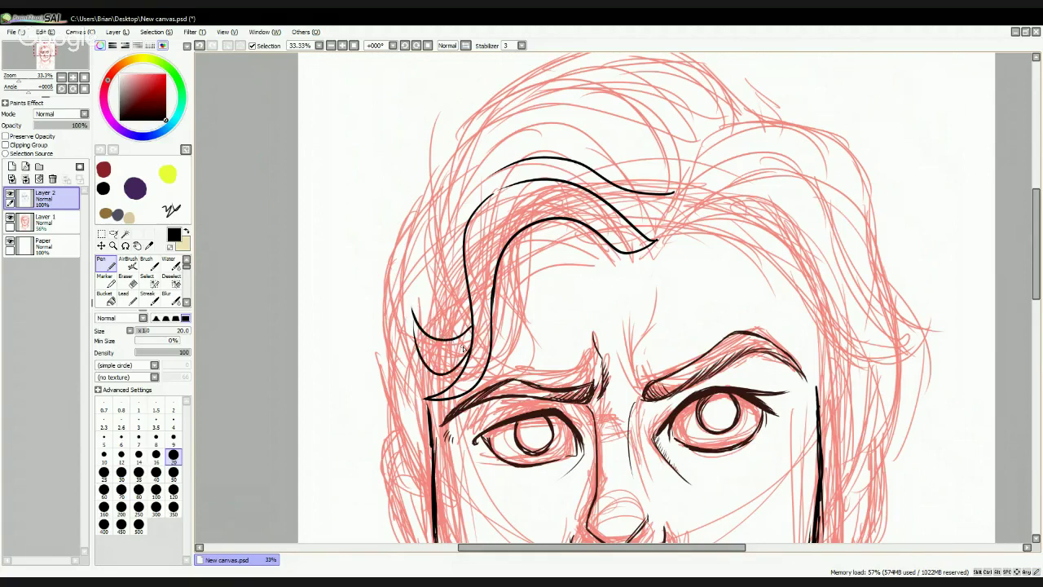
Step: Ink the remaining curled strands beside the left temple and a long strand sweeping up over the front lock, redrawing its first attempt
drag(463, 349, 424, 365)
mouse_move(410, 300)
mouse_down()
mouse_move(443, 284)
mouse_move(481, 165)
mouse_up()
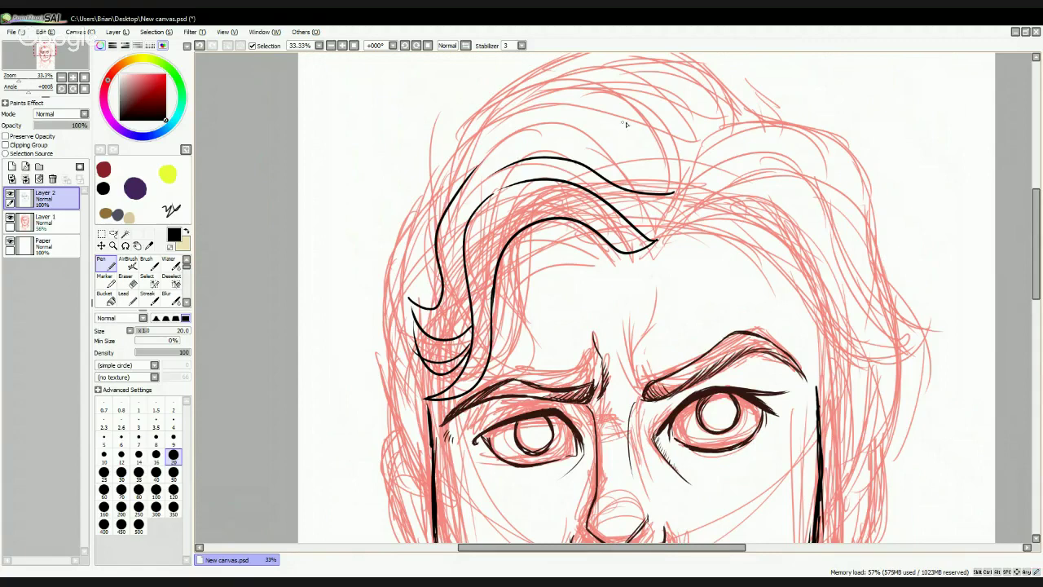
mouse_move(701, 138)
mouse_down()
mouse_move(605, 111)
mouse_move(483, 149)
mouse_up()
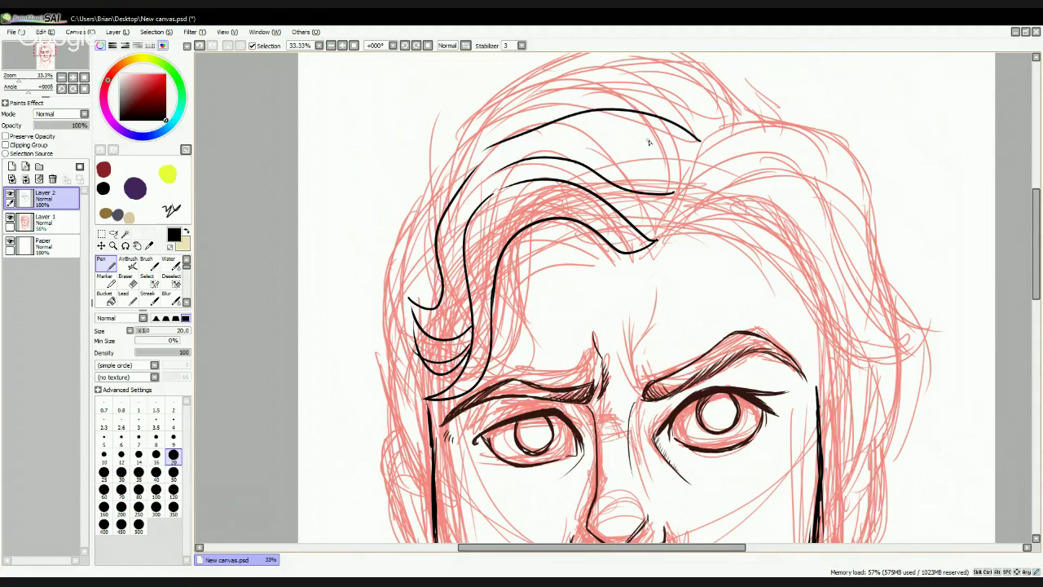
key(ctrl+z)
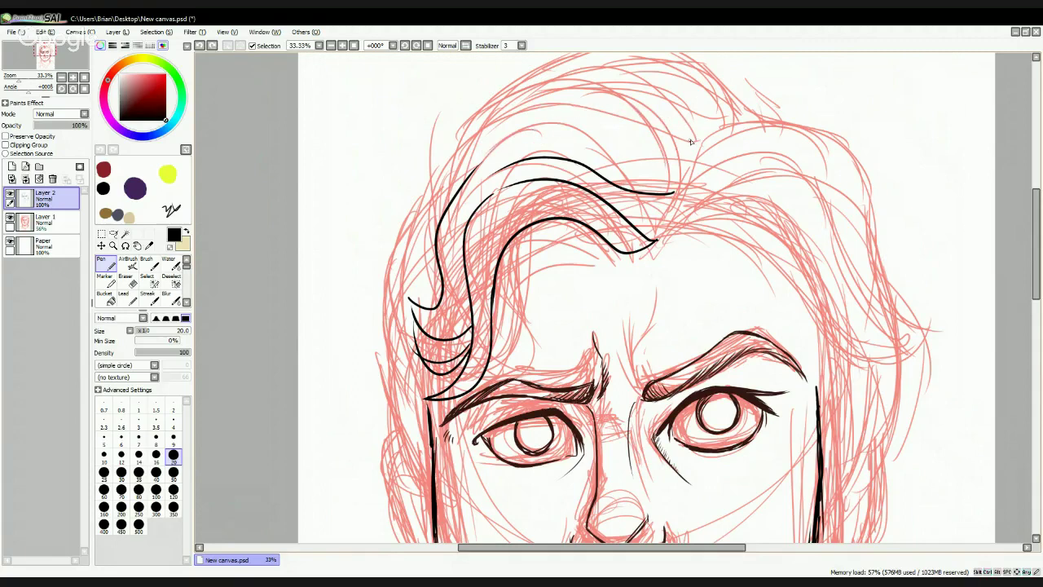
mouse_move(696, 141)
mouse_down()
mouse_move(466, 174)
mouse_move(450, 193)
mouse_up()
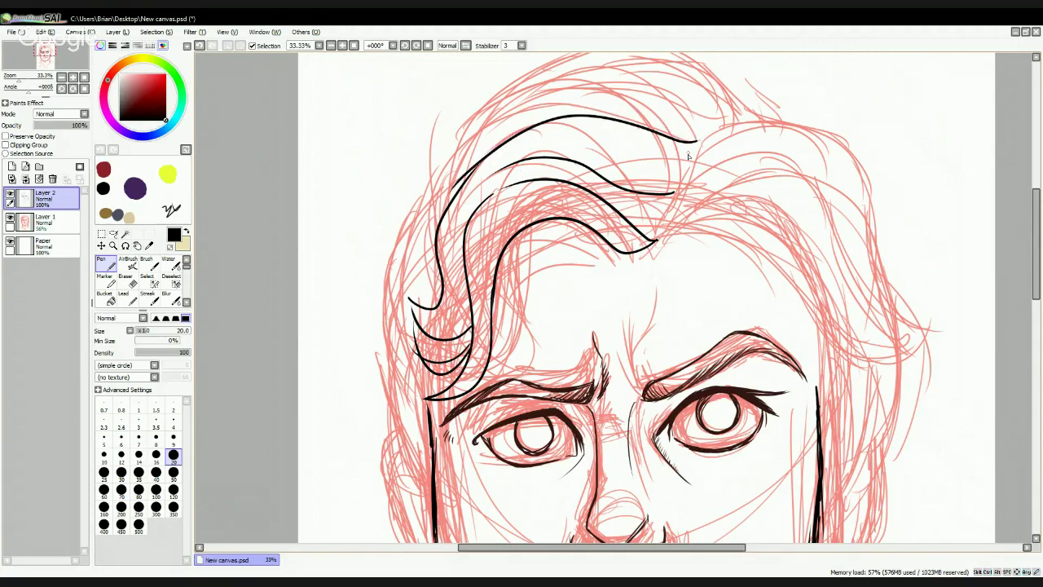
Step: Add a short strand near the front lock's tip and a second line beneath the long upper strand
drag(676, 194, 696, 144)
key(ctrl+z)
drag(668, 221, 625, 199)
mouse_move(695, 155)
mouse_down()
mouse_move(599, 130)
mouse_move(531, 148)
mouse_up()
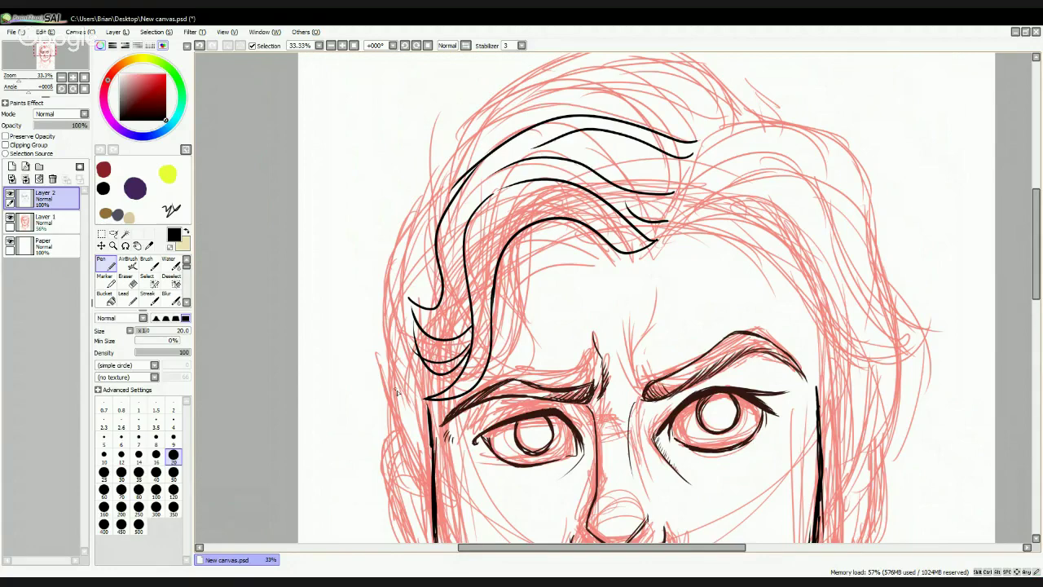
Step: Ink the top outline of the swept hair from the part down to the left temple, undoing and redrawing the stroke
mouse_move(464, 324)
mouse_down()
mouse_move(336, 331)
mouse_move(466, 396)
mouse_up()
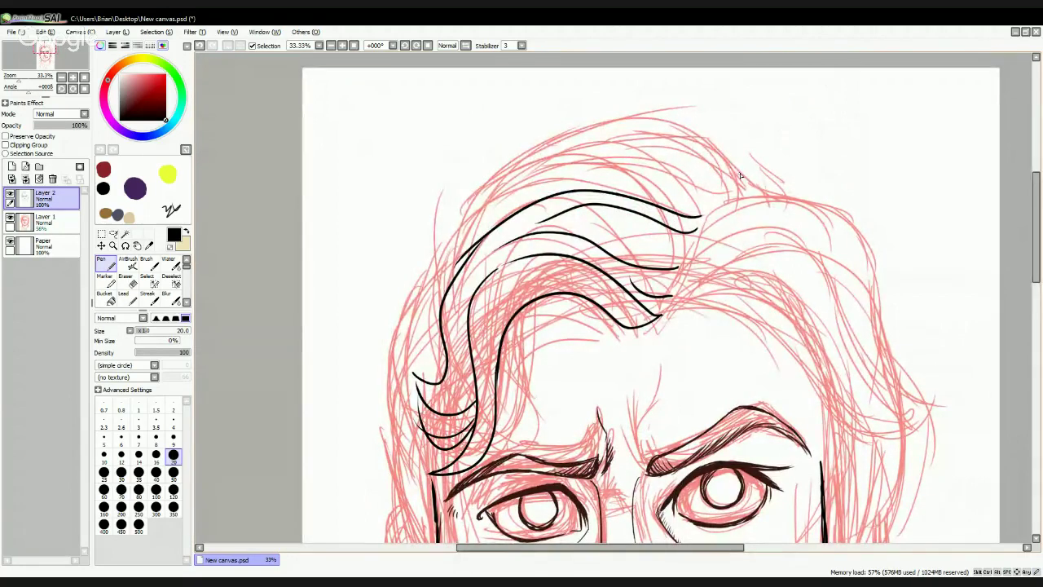
mouse_move(740, 171)
mouse_down()
mouse_move(708, 155)
mouse_move(467, 243)
mouse_up()
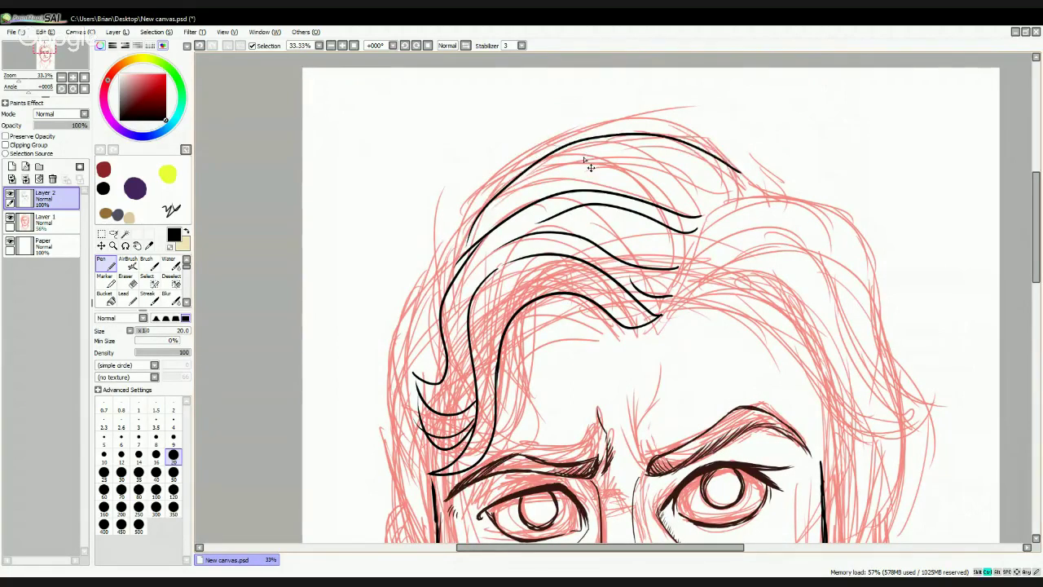
key(ctrl+z)
mouse_move(754, 186)
mouse_down()
mouse_move(545, 143)
mouse_move(478, 185)
mouse_move(434, 256)
mouse_move(408, 350)
mouse_up()
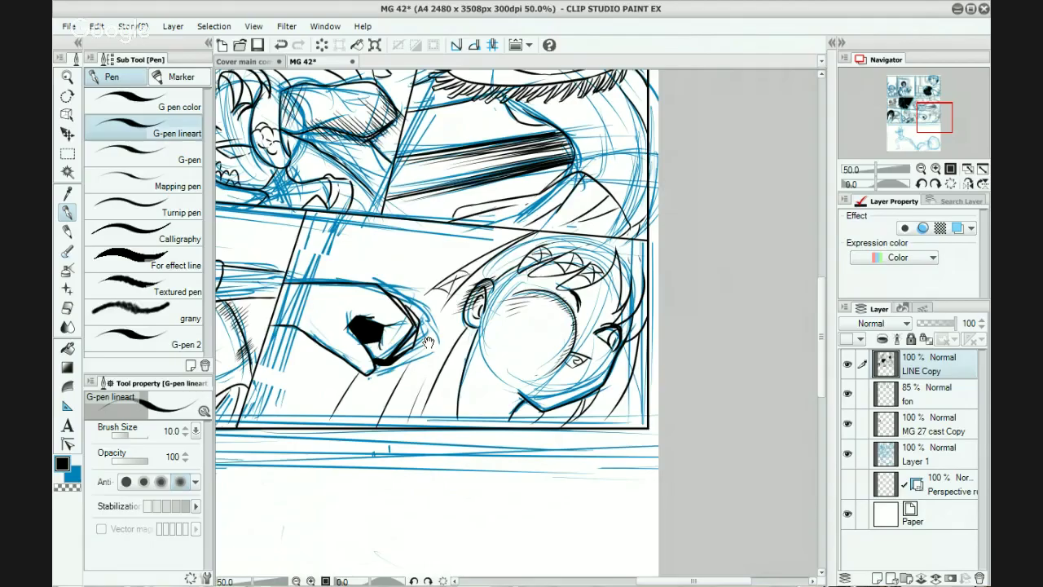
drag(428, 343, 471, 340)
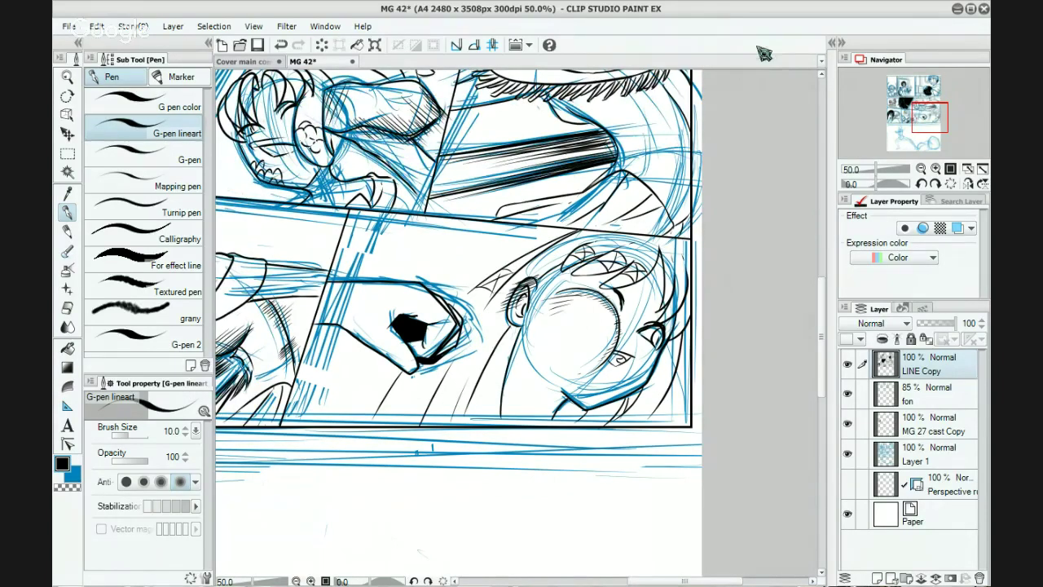
drag(538, 253, 560, 290)
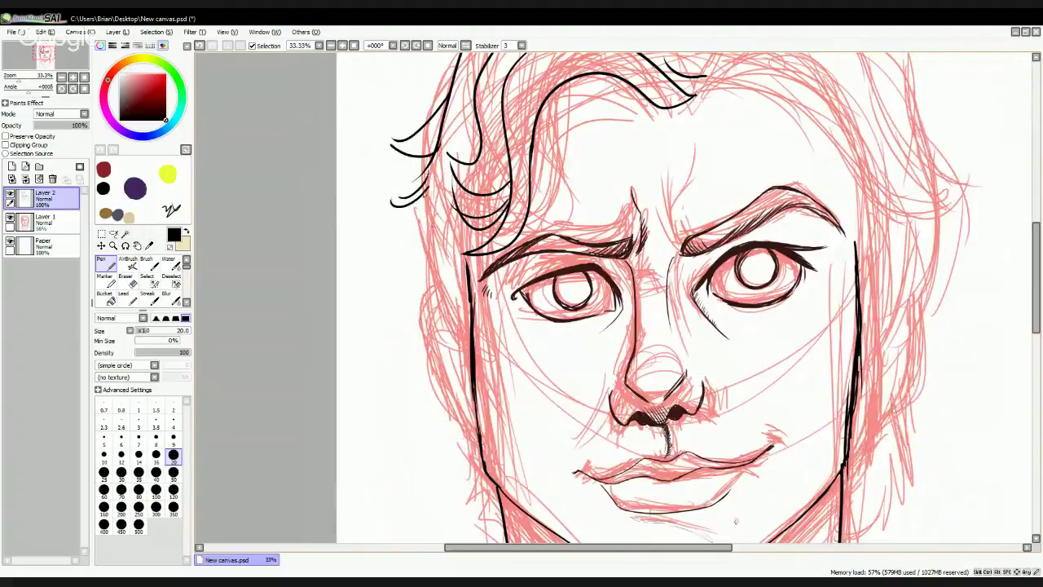
Step: Ink the loose curved hair tips hanging beside the left temple, and save the canvas
drag(424, 184, 401, 261)
drag(419, 222, 405, 284)
drag(437, 259, 416, 284)
mouse_move(505, 242)
mouse_down()
mouse_move(428, 356)
mouse_move(546, 188)
mouse_move(515, 217)
mouse_up()
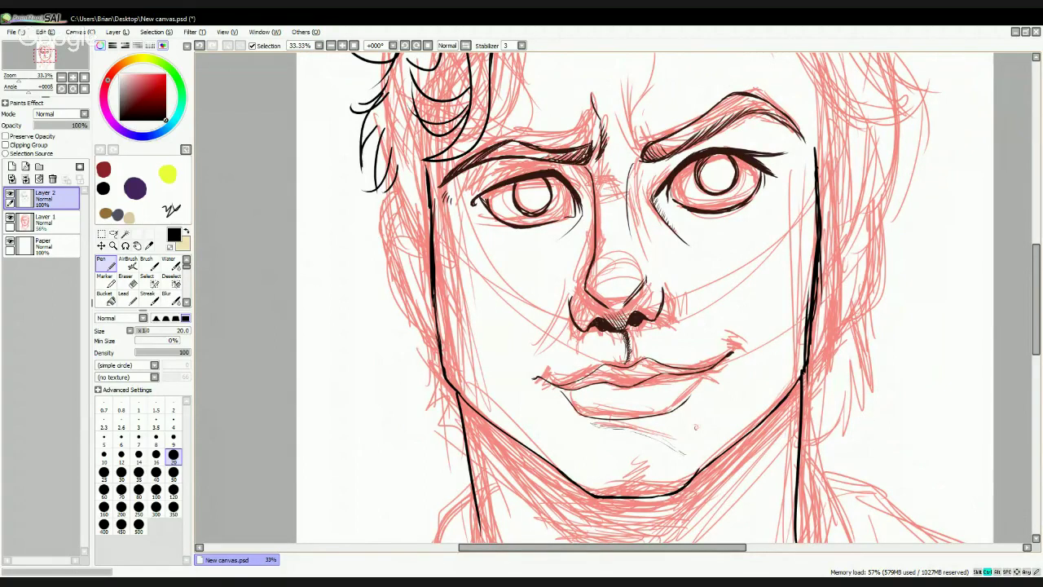
key(ctrl+s)
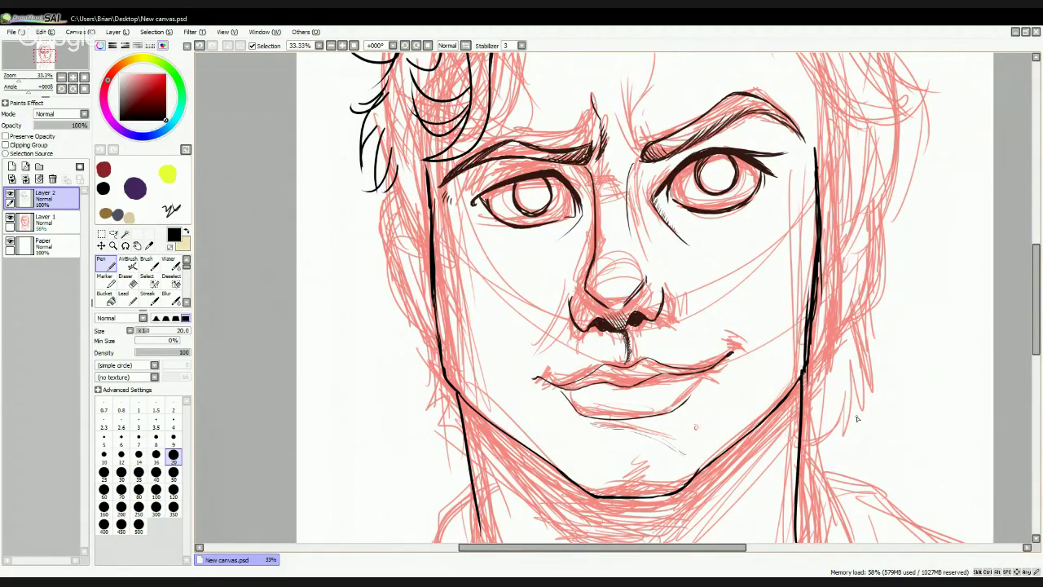
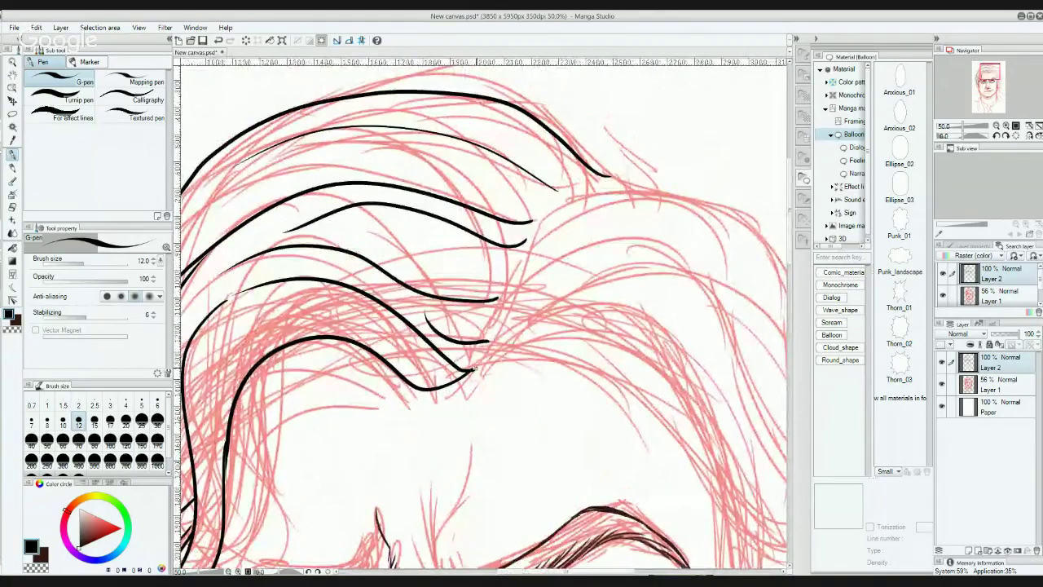
Step: In Manga Studio, ink an arched strand from the part toward the right temple with the G-pen, and add the hairline strands beneath it
drag(481, 359, 694, 379)
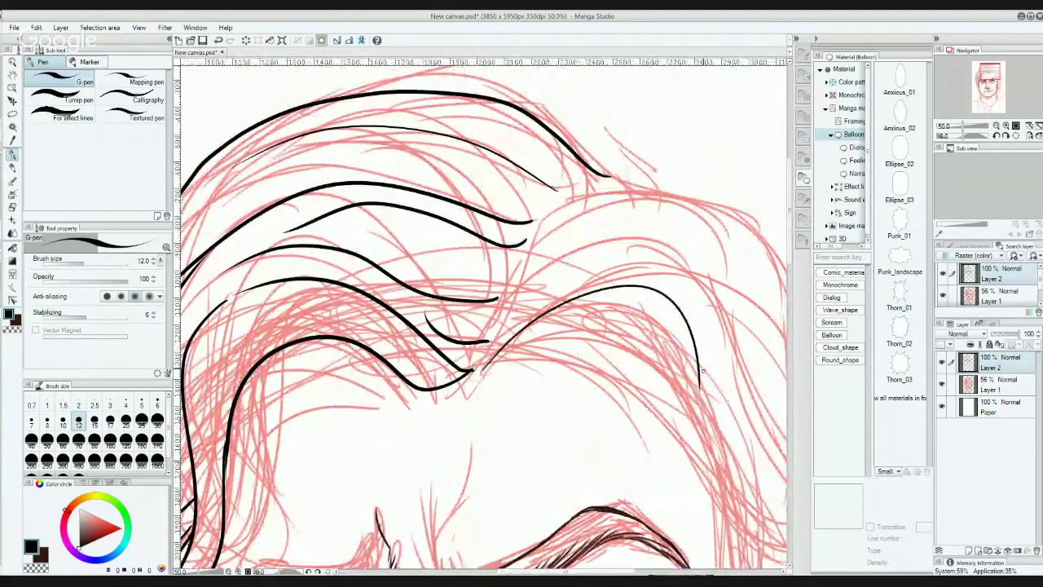
drag(639, 300, 637, 277)
mouse_move(456, 243)
mouse_down()
mouse_move(602, 195)
mouse_move(711, 385)
mouse_up()
mouse_move(488, 222)
mouse_down()
mouse_move(578, 191)
mouse_move(580, 204)
mouse_up()
drag(506, 236, 638, 251)
mouse_move(625, 292)
mouse_down()
mouse_move(564, 168)
mouse_move(593, 252)
mouse_move(556, 205)
mouse_move(594, 220)
mouse_up()
drag(456, 189, 580, 168)
drag(535, 179, 583, 193)
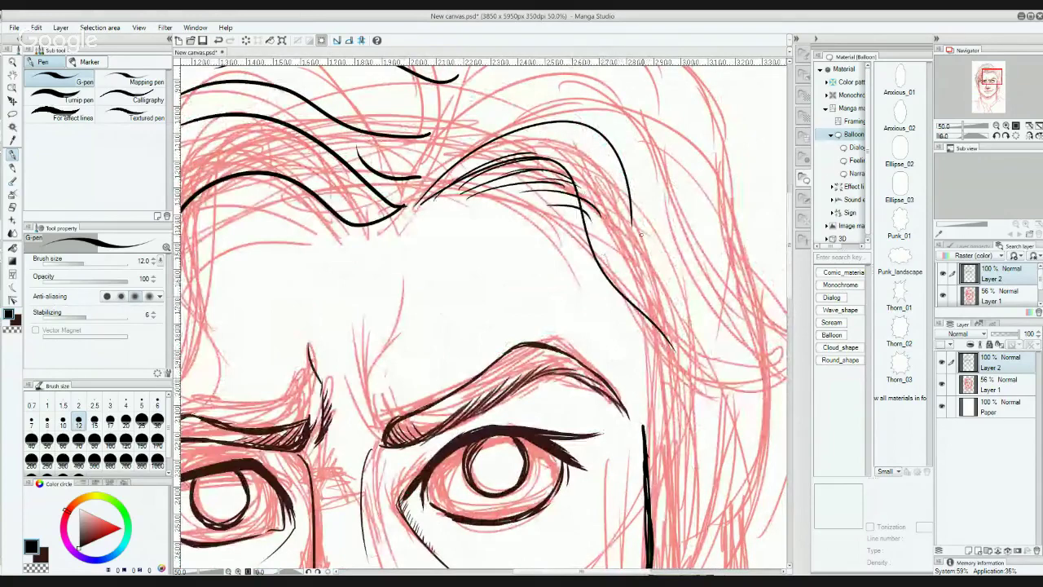
Step: Ink the locks sweeping down past the right temple, with curled ends and fine strands at their tips
mouse_move(657, 287)
mouse_down()
mouse_move(637, 260)
mouse_move(581, 317)
mouse_move(693, 400)
mouse_up()
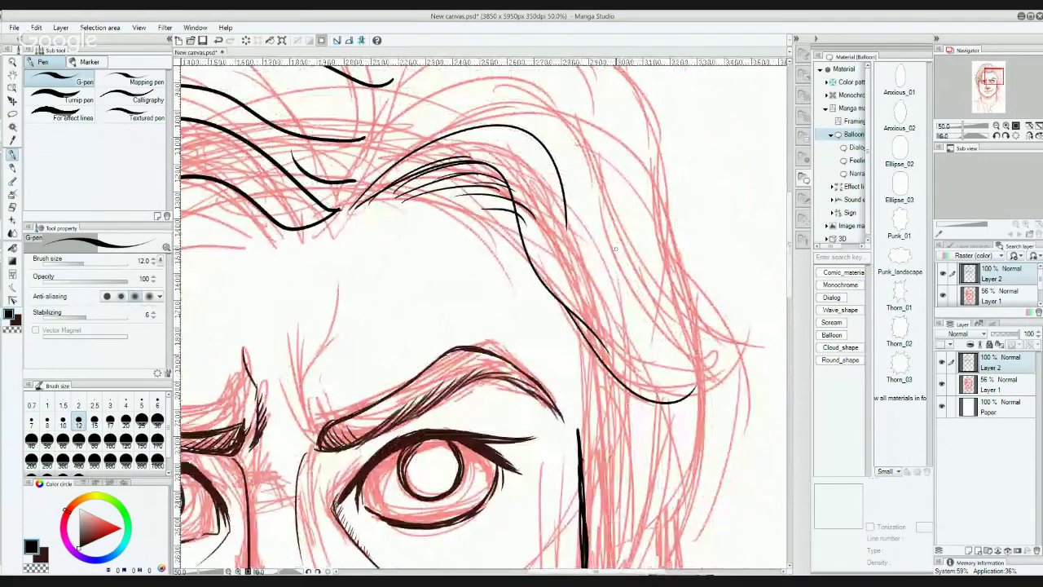
mouse_move(553, 157)
mouse_down()
mouse_move(677, 287)
mouse_move(654, 330)
mouse_up()
mouse_move(689, 295)
mouse_down()
mouse_move(652, 341)
mouse_move(671, 347)
mouse_up()
drag(675, 342, 642, 352)
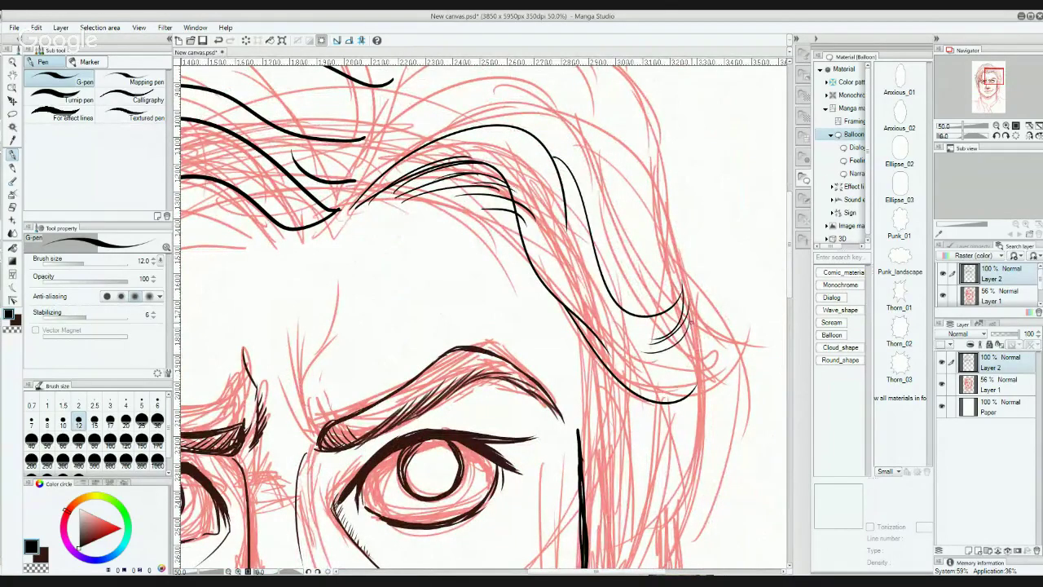
mouse_move(574, 210)
mouse_down()
mouse_move(637, 322)
mouse_move(670, 335)
mouse_up()
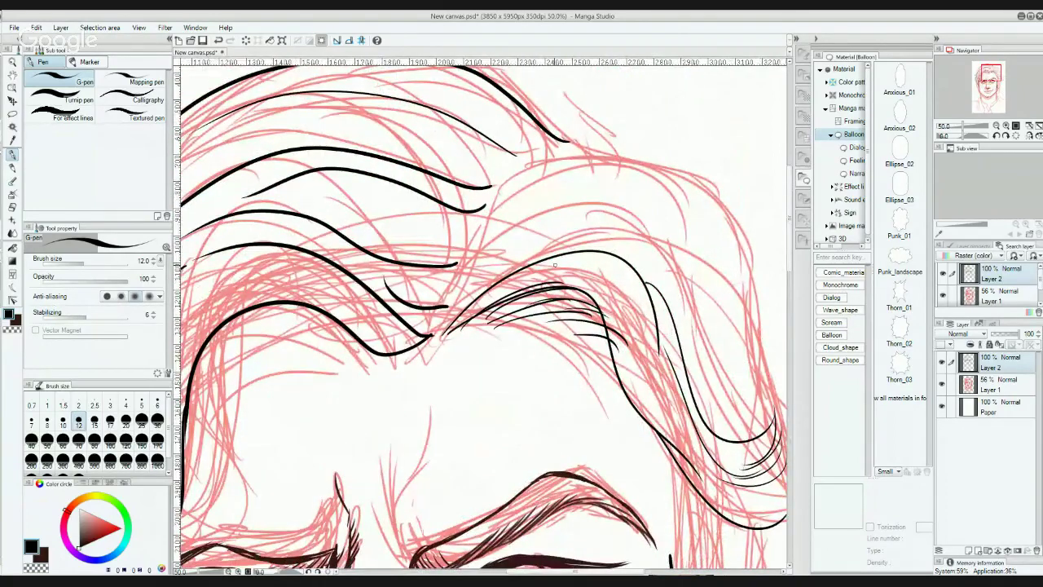
Step: Ink another long strand above the right locks, running from the part down to the curled ends
mouse_move(457, 315)
mouse_down()
mouse_move(646, 215)
mouse_move(763, 419)
mouse_up()
drag(749, 342, 705, 252)
drag(640, 192, 637, 307)
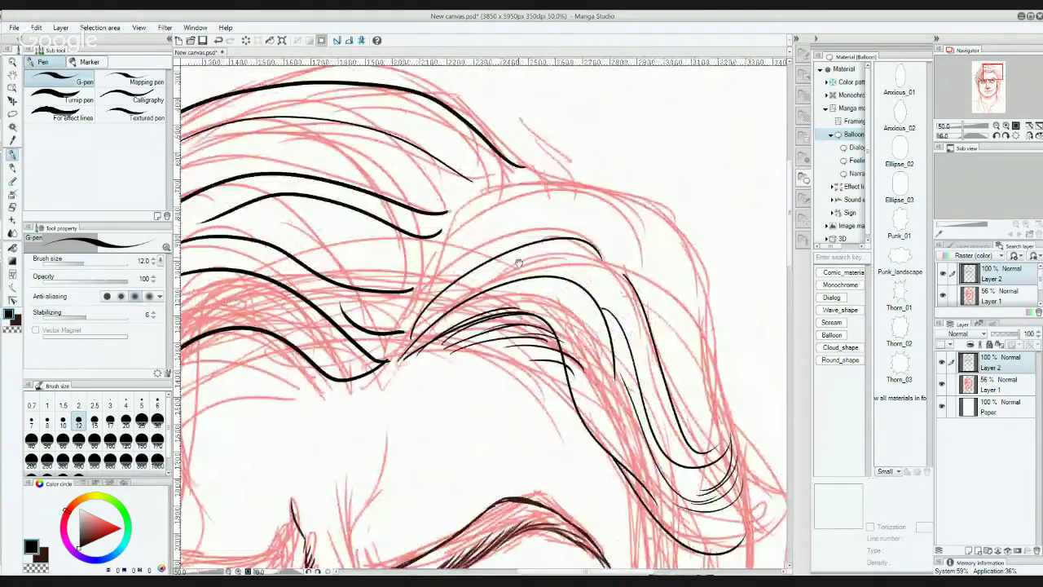
Step: Set the G-pen brush size to 20 and ink the thicker outer outline of the right-side hair from the part to the temple
key(bracketright)
key(bracketright)
key(bracketright)
mouse_move(414, 307)
mouse_down()
mouse_move(563, 213)
mouse_move(597, 217)
mouse_up()
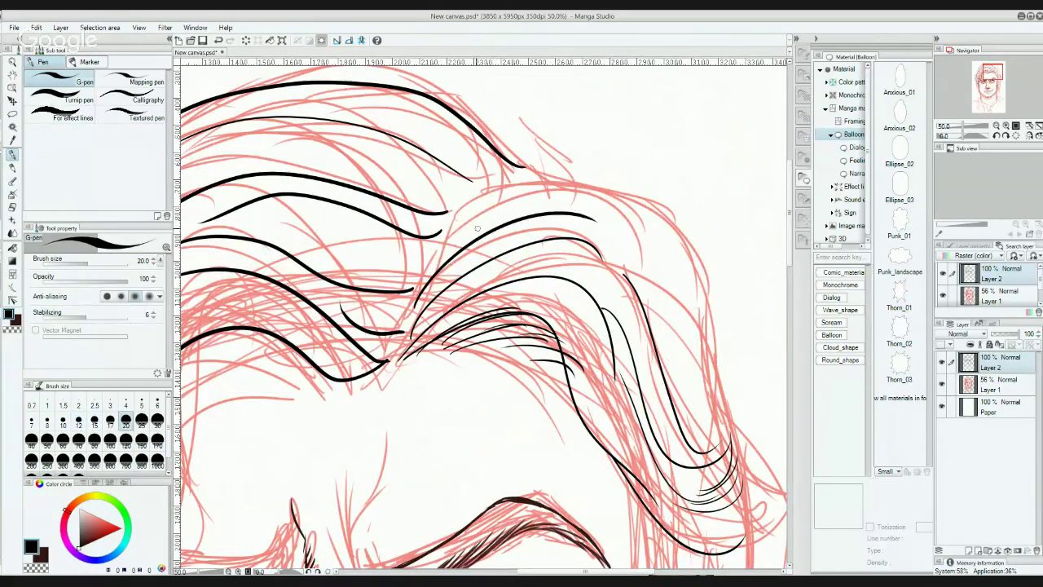
drag(447, 234, 652, 195)
mouse_move(481, 183)
mouse_down()
mouse_move(644, 193)
mouse_move(559, 186)
mouse_move(613, 425)
mouse_up()
drag(634, 375, 579, 242)
drag(526, 148, 615, 348)
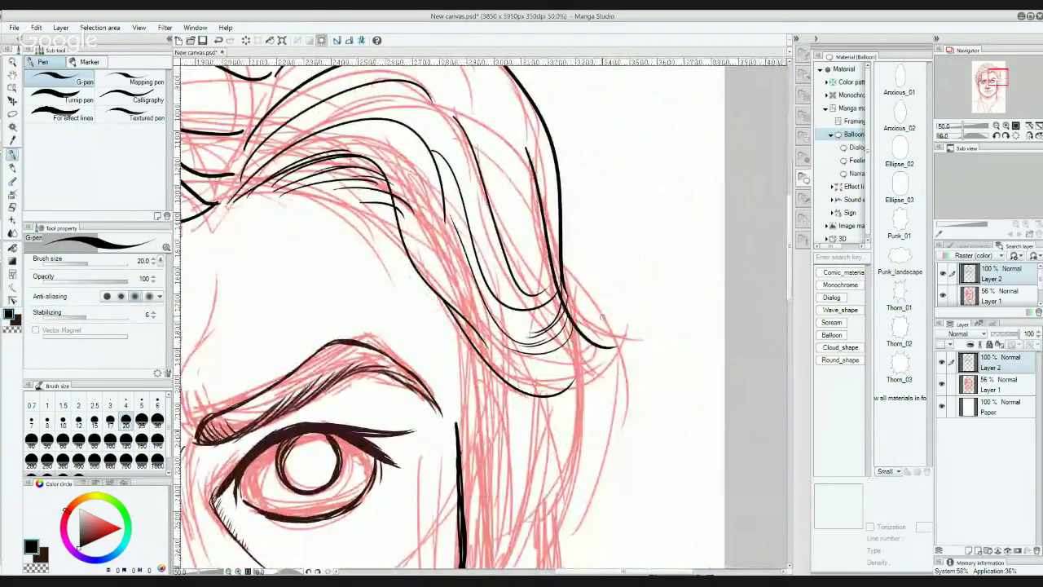
Step: Ink the outward-flicked tips at the lower end of the right-side hair
mouse_move(563, 288)
mouse_down()
mouse_move(621, 305)
mouse_move(596, 357)
mouse_up()
mouse_move(616, 336)
mouse_down()
mouse_move(569, 412)
mouse_move(624, 287)
mouse_up()
scroll(623, 287, down, 2)
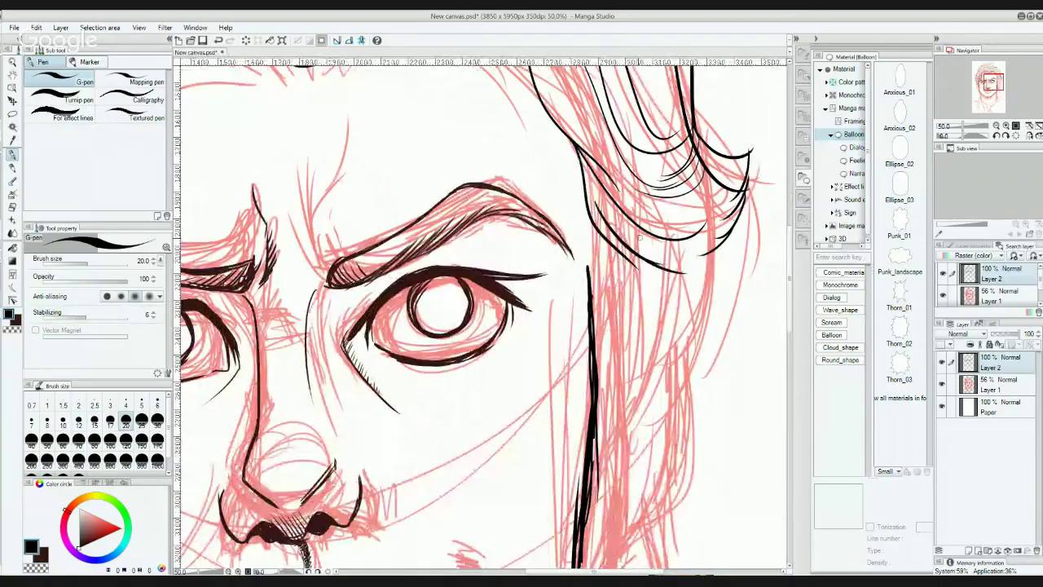
Step: Ink curved strands layering down the right sideburn above the ear, with short flicks along its outer edge
mouse_move(705, 228)
mouse_down()
mouse_move(628, 277)
mouse_move(666, 274)
mouse_move(721, 240)
mouse_up()
drag(590, 222, 641, 313)
mouse_move(595, 263)
mouse_down()
mouse_move(642, 305)
mouse_move(679, 305)
mouse_move(617, 214)
mouse_move(600, 259)
mouse_move(670, 260)
mouse_up()
mouse_move(564, 240)
mouse_down()
mouse_move(665, 270)
mouse_move(679, 236)
mouse_up()
drag(689, 164, 668, 211)
drag(691, 204, 662, 255)
mouse_move(688, 184)
mouse_down()
mouse_move(661, 241)
mouse_move(645, 192)
mouse_move(691, 155)
mouse_move(712, 156)
mouse_up()
Step: Ink the left sideburn with crossing curved strands between the hair tips and the face outline
mouse_move(407, 261)
mouse_down()
mouse_move(652, 269)
mouse_move(642, 314)
mouse_up()
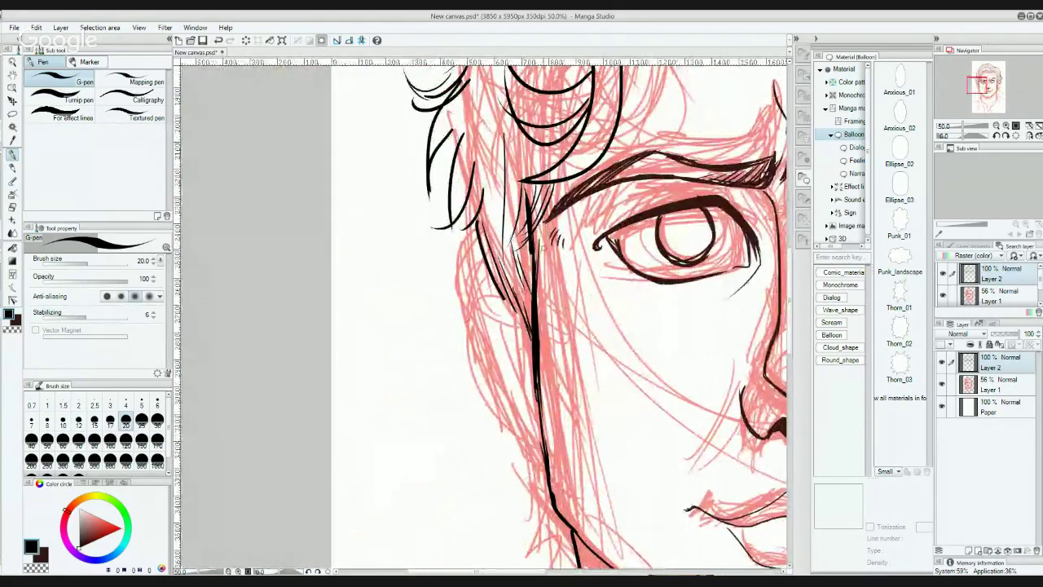
mouse_move(545, 209)
mouse_down()
mouse_move(493, 295)
mouse_move(454, 279)
mouse_move(447, 261)
mouse_up()
mouse_move(484, 226)
mouse_down()
mouse_move(470, 256)
mouse_move(492, 285)
mouse_up()
drag(536, 352, 521, 276)
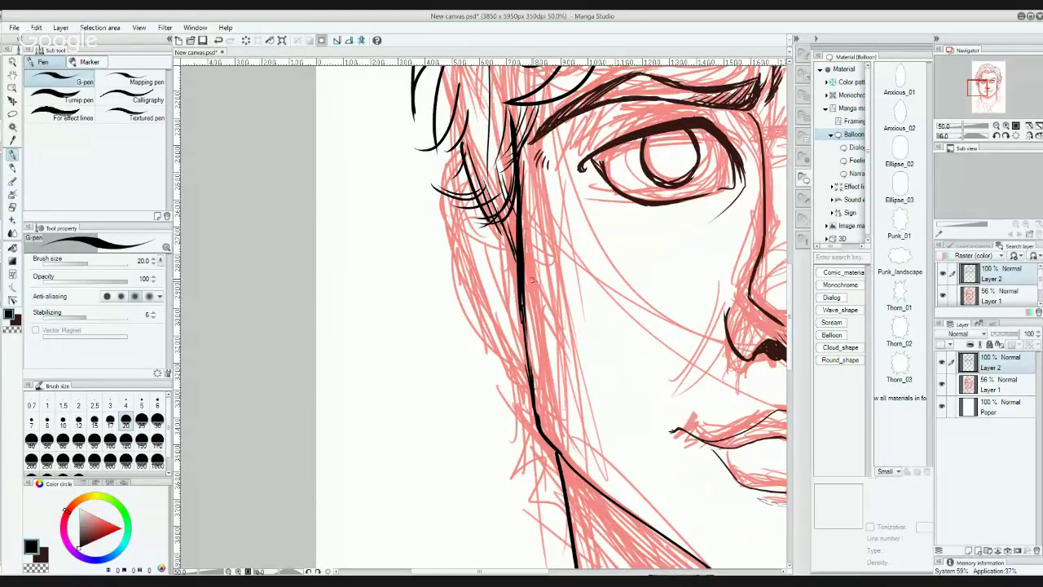
Step: Ink the outer contours of both ears from beneath the sideburns down to the lobes at the face outline
mouse_move(459, 183)
mouse_down()
mouse_move(497, 332)
mouse_move(487, 329)
mouse_move(522, 380)
mouse_up()
mouse_move(643, 349)
mouse_down()
mouse_move(538, 335)
mouse_move(296, 355)
mouse_up()
drag(707, 256, 534, 280)
mouse_move(656, 225)
mouse_down()
mouse_move(632, 348)
mouse_move(589, 372)
mouse_move(634, 301)
mouse_move(660, 217)
mouse_up()
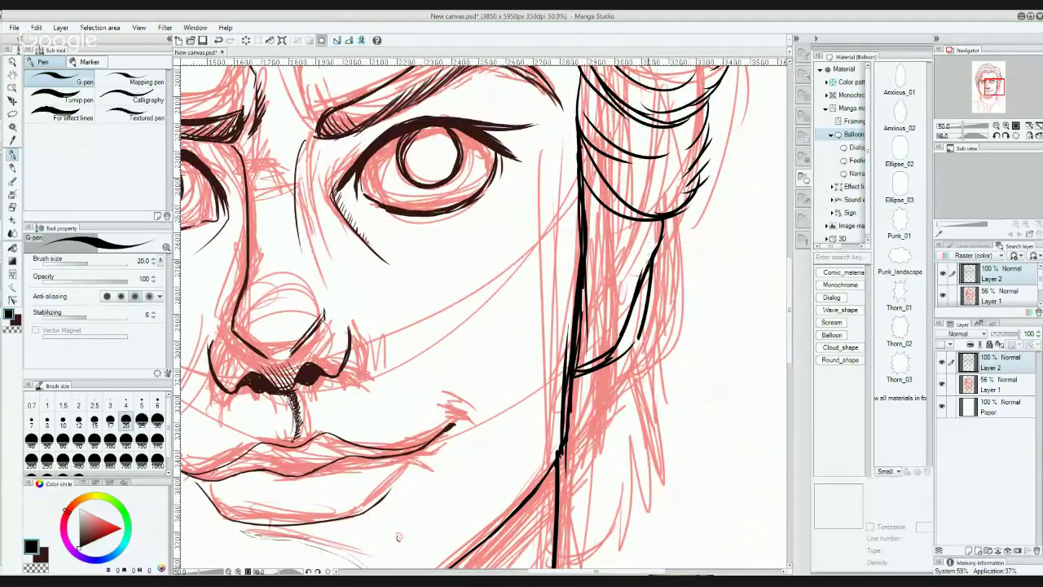
mouse_move(665, 294)
mouse_down()
mouse_move(650, 281)
mouse_move(657, 256)
mouse_move(634, 348)
mouse_move(613, 361)
mouse_up()
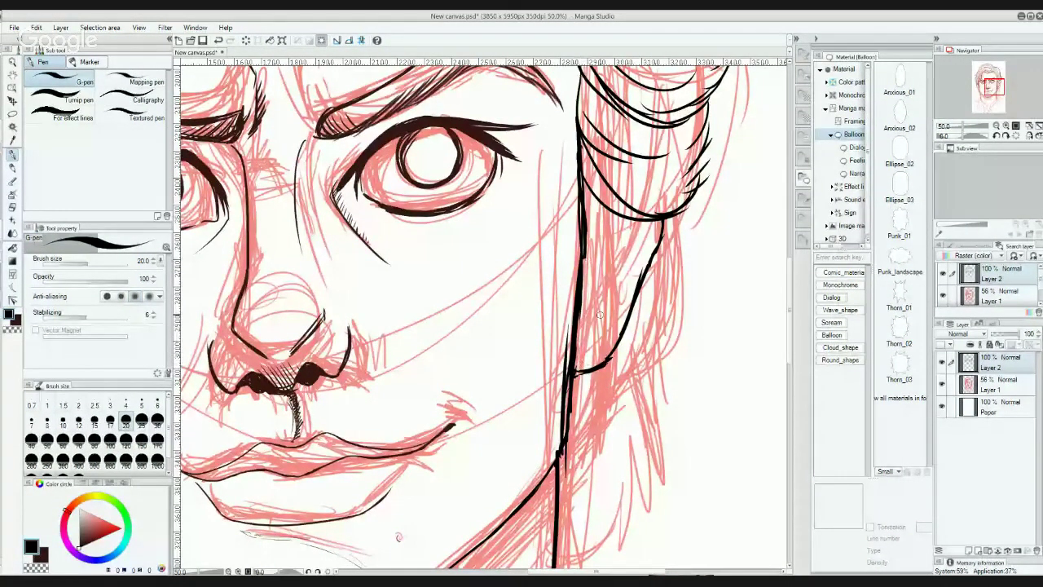
Step: Ink the inner contour lines of the left ear and the right ear
drag(414, 297, 617, 287)
drag(333, 309, 578, 307)
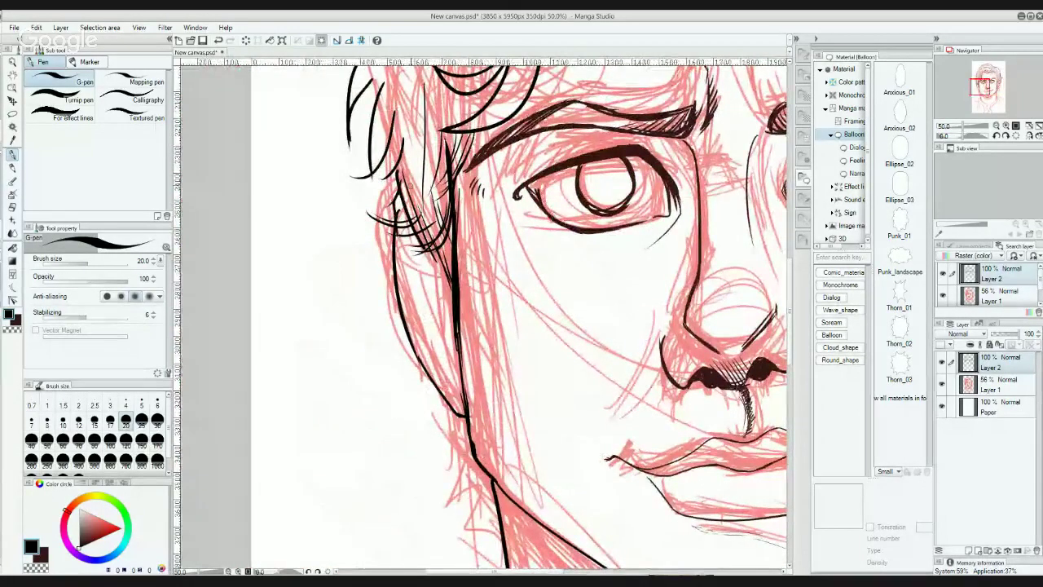
mouse_move(417, 234)
mouse_down()
mouse_move(441, 303)
mouse_move(440, 357)
mouse_move(410, 263)
mouse_up()
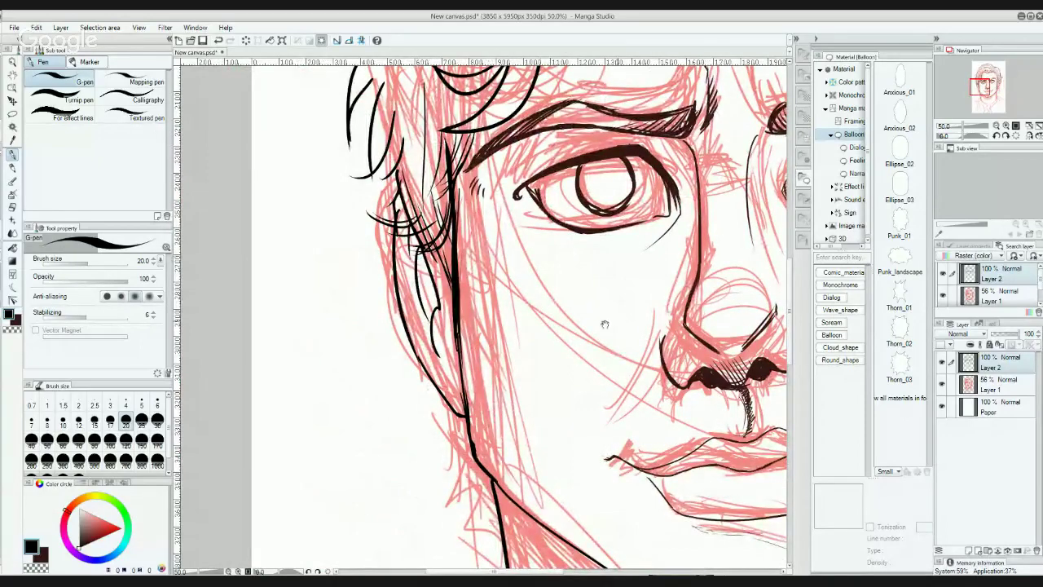
drag(606, 323, 518, 319)
mouse_move(657, 262)
mouse_down()
mouse_move(489, 301)
mouse_move(489, 291)
mouse_up()
mouse_move(602, 239)
mouse_down()
mouse_move(589, 318)
mouse_move(596, 334)
mouse_up()
drag(617, 246, 609, 302)
drag(629, 249, 615, 300)
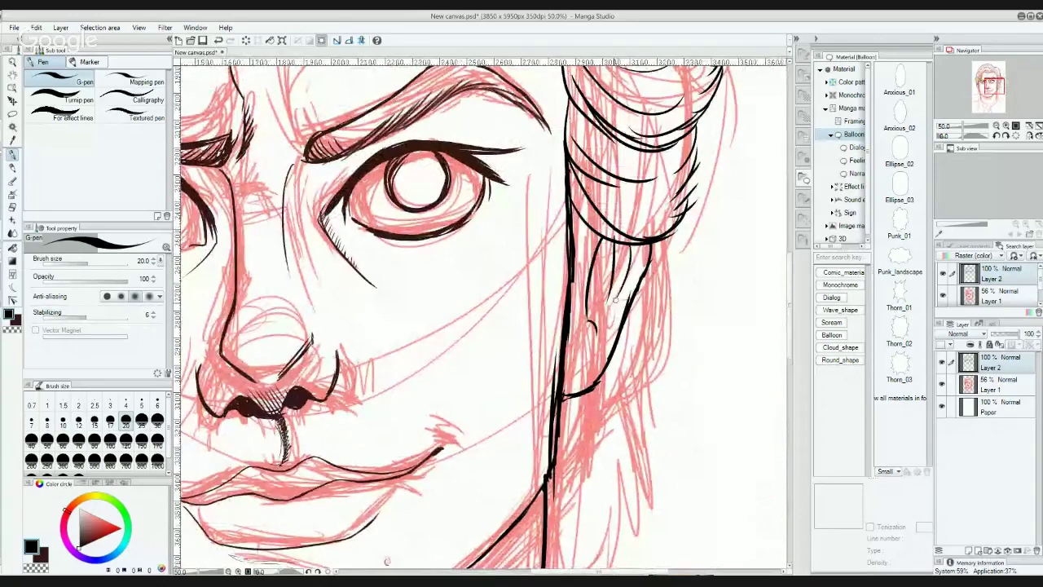
drag(548, 327, 660, 244)
Step: Darken the left face outline beside the ear with jagged black strokes, undoing and redrawing its middle stretch
drag(358, 388, 628, 318)
mouse_move(424, 94)
mouse_down()
mouse_move(471, 225)
mouse_move(470, 287)
mouse_up()
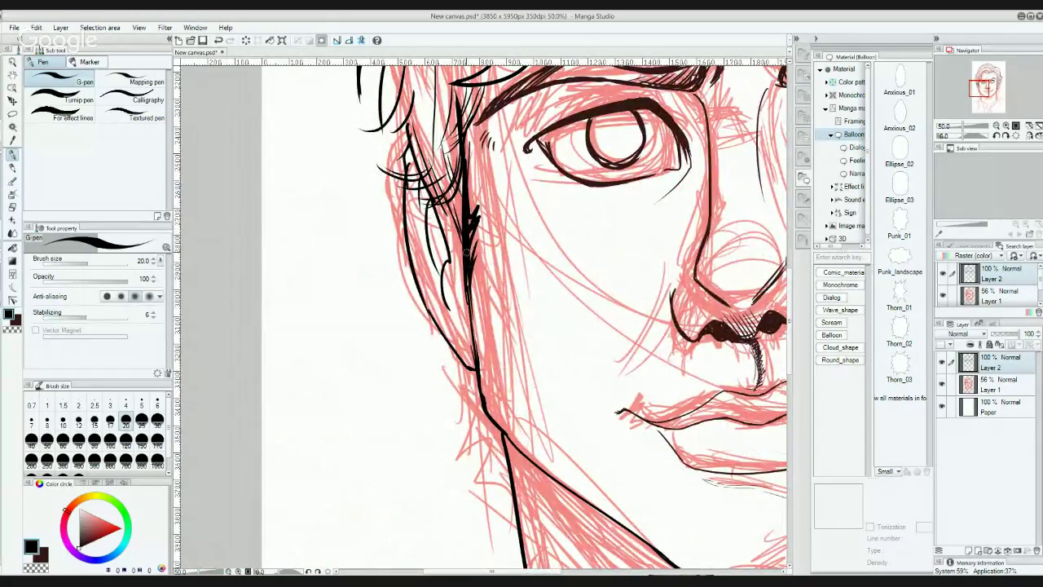
key(ctrl+z)
key(ctrl+z)
key(ctrl+z)
key(ctrl+z)
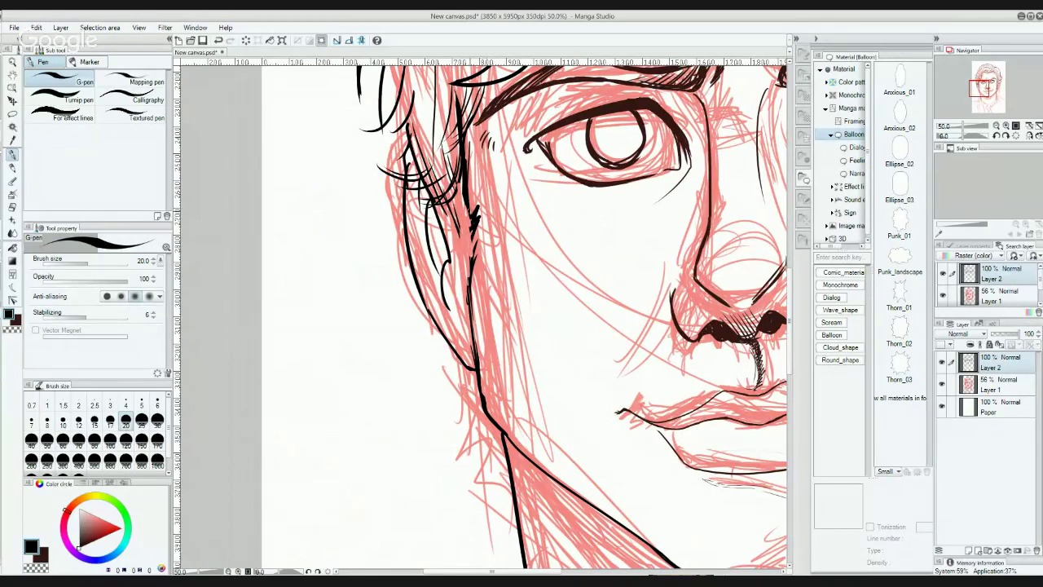
mouse_move(477, 225)
mouse_down()
mouse_move(472, 272)
mouse_move(461, 256)
mouse_move(467, 277)
mouse_up()
Step: Add short shading strokes beside the right face outline at the ear, and ink the loose hair locks behind the jaw
drag(641, 303, 450, 323)
drag(577, 174, 568, 200)
drag(572, 201, 563, 230)
mouse_move(261, 465)
mouse_down()
mouse_move(419, 357)
mouse_move(709, 283)
mouse_up()
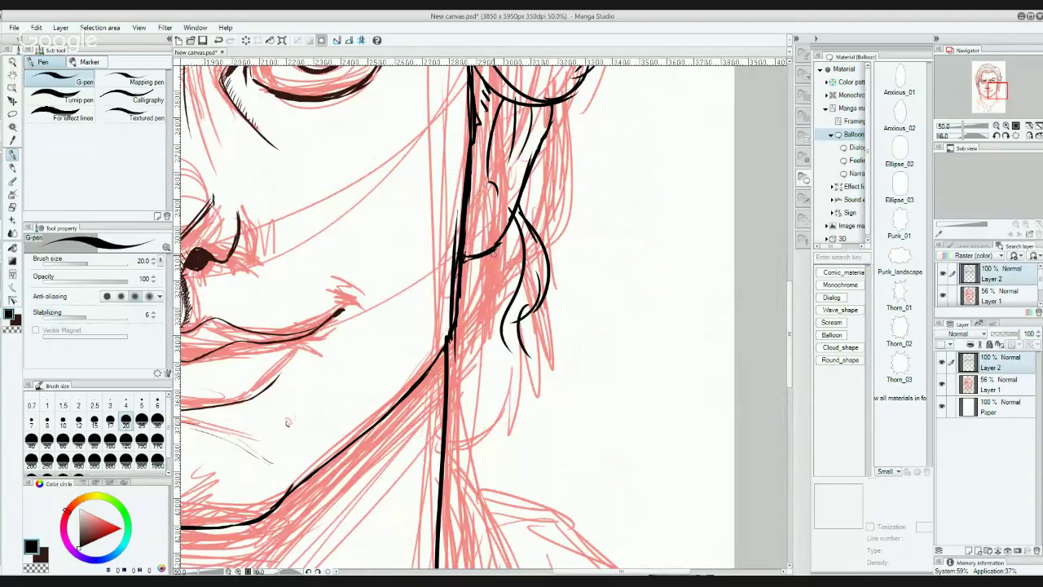
drag(505, 253, 536, 356)
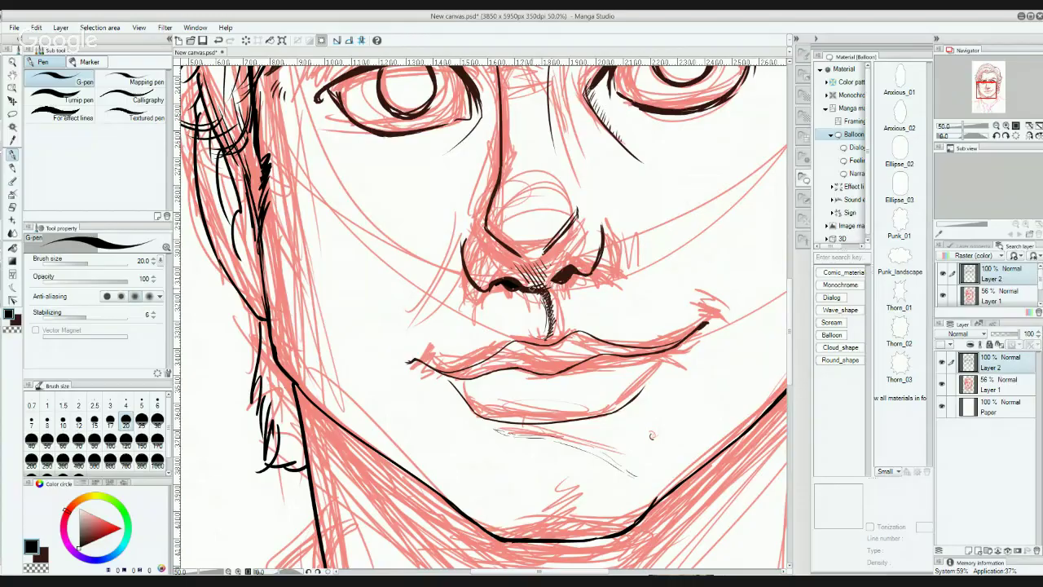
Step: Thicken the outlines of the nostrils and both nose wings with the G-pen
mouse_move(531, 290)
mouse_down()
mouse_move(569, 266)
mouse_move(561, 281)
mouse_move(600, 223)
mouse_up()
drag(491, 291, 471, 234)
drag(465, 277, 462, 233)
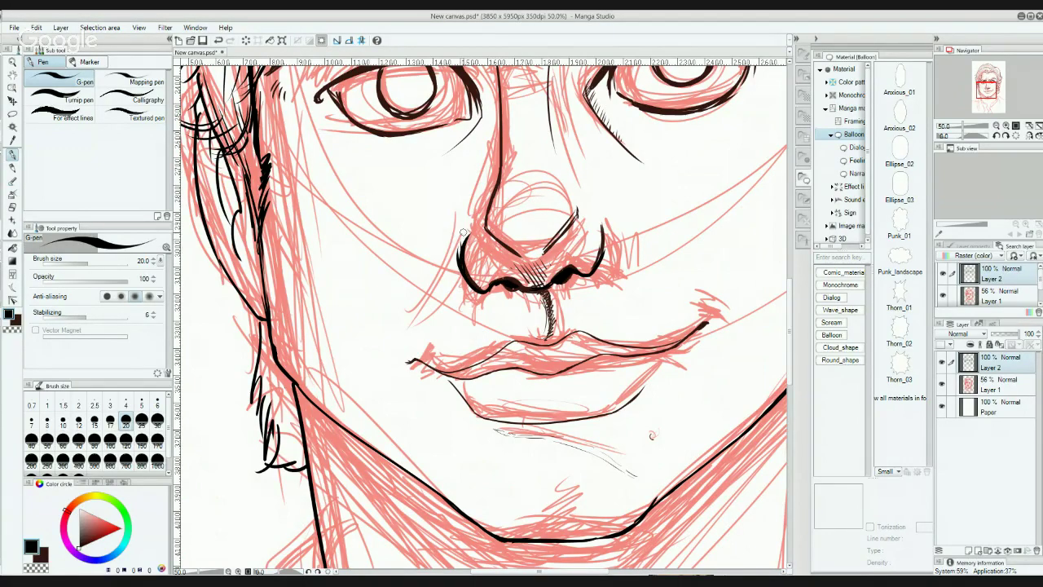
drag(462, 236, 464, 287)
drag(600, 217, 591, 269)
Step: Set the G-pen brush size to 12 and hatch the underside of the nose tip with diagonal strokes
key(bracketleft)
key(bracketleft)
key(bracketleft)
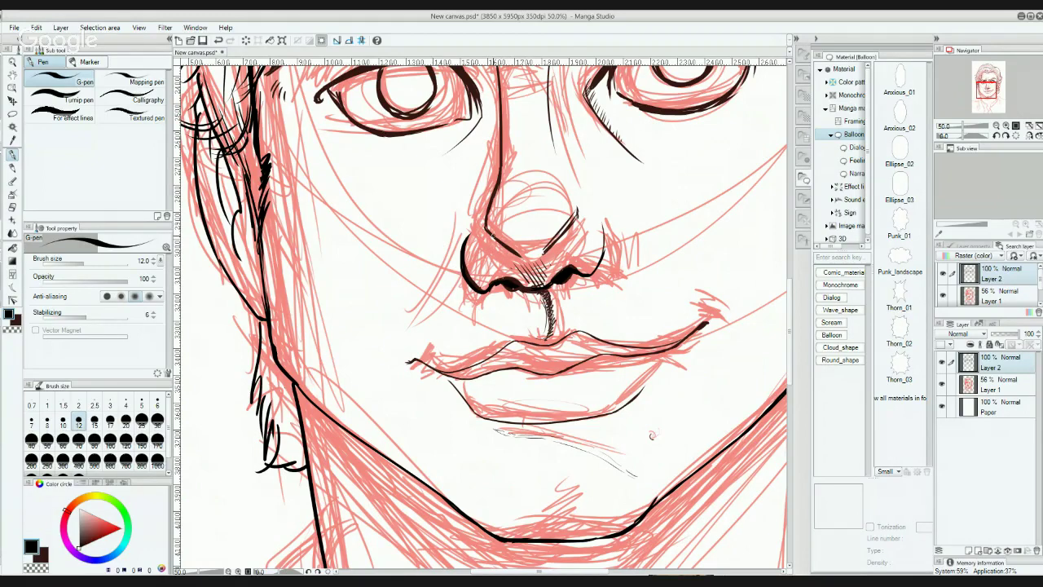
drag(490, 236, 525, 281)
drag(501, 249, 534, 285)
drag(514, 255, 539, 283)
mouse_move(524, 254)
mouse_down()
mouse_move(545, 284)
mouse_move(554, 281)
mouse_up()
drag(541, 254, 562, 272)
drag(554, 253, 570, 265)
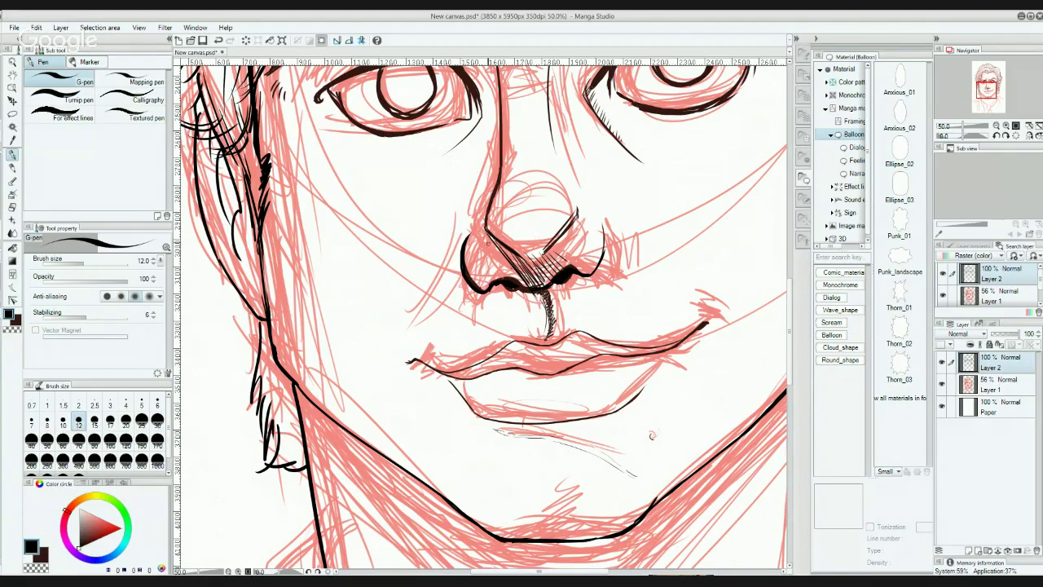
Step: Hatch the left nose wing and the shadow beneath the nose, and refine the raised wrist in the comic page's blue sketch
mouse_move(490, 245)
mouse_down()
mouse_move(471, 260)
mouse_move(464, 289)
mouse_move(512, 279)
mouse_up()
mouse_move(491, 249)
mouse_down()
mouse_move(525, 281)
mouse_move(484, 287)
mouse_up()
mouse_move(471, 260)
mouse_down()
mouse_move(488, 284)
mouse_move(476, 282)
mouse_up()
mouse_move(510, 248)
mouse_down()
mouse_move(490, 277)
mouse_move(512, 284)
mouse_up()
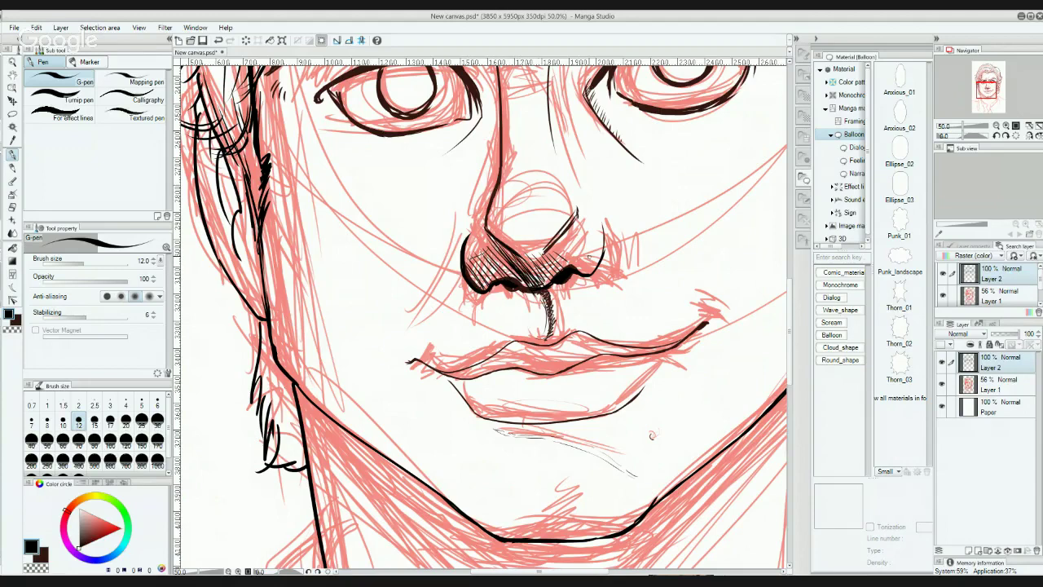
mouse_move(596, 249)
mouse_down()
mouse_move(554, 256)
mouse_move(556, 269)
mouse_move(582, 276)
mouse_move(518, 317)
mouse_up()
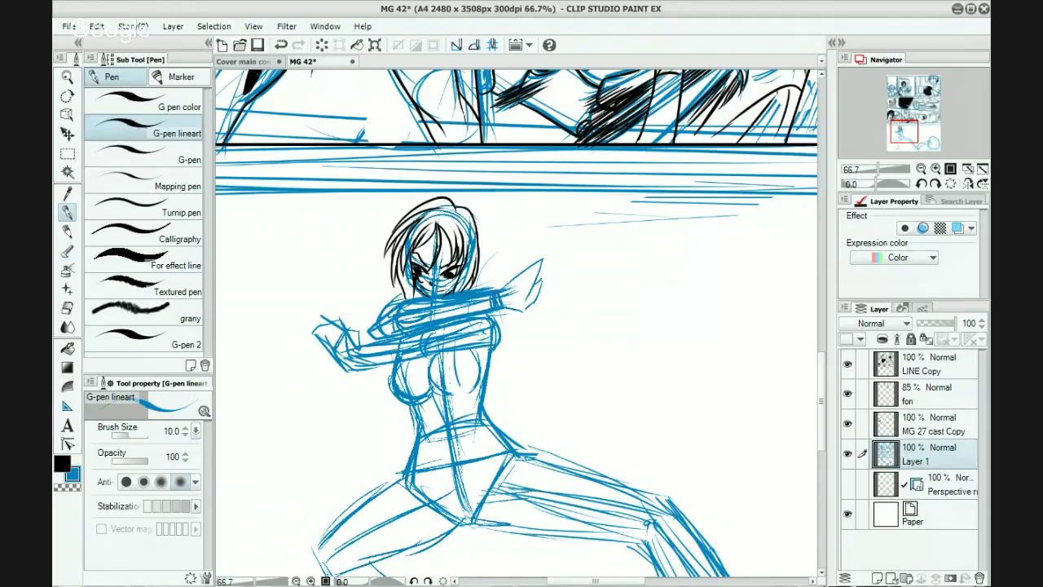
mouse_move(503, 290)
mouse_down()
mouse_move(547, 258)
mouse_move(523, 308)
mouse_up()
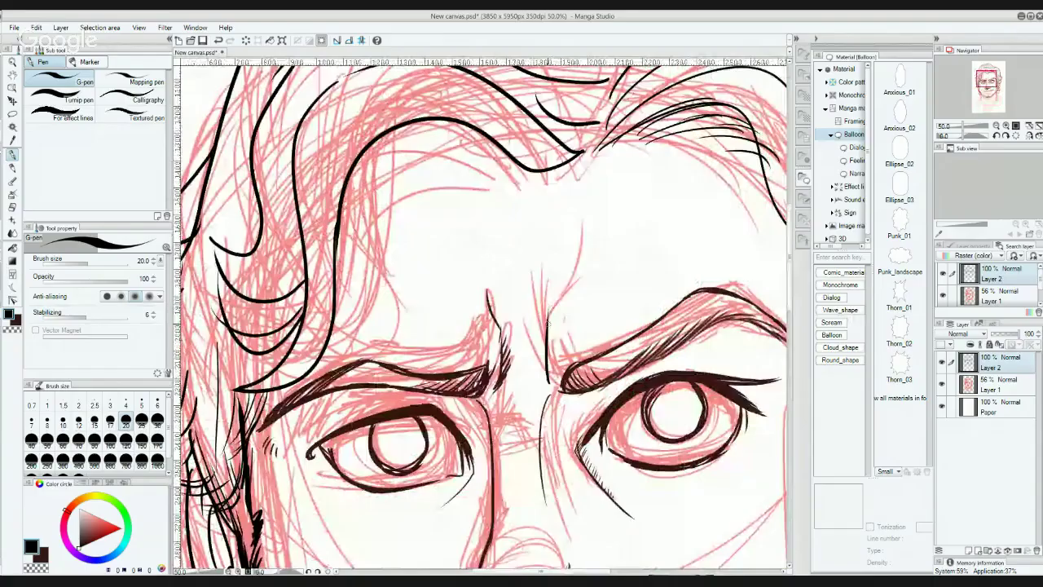
Step: Extend the vertical frown crease up the forehead with short tapering hatch strokes
mouse_move(577, 254)
mouse_down()
mouse_move(561, 277)
mouse_move(564, 216)
mouse_up()
mouse_move(582, 299)
mouse_down()
mouse_move(587, 249)
mouse_move(611, 297)
mouse_move(635, 425)
mouse_up()
drag(601, 256, 593, 370)
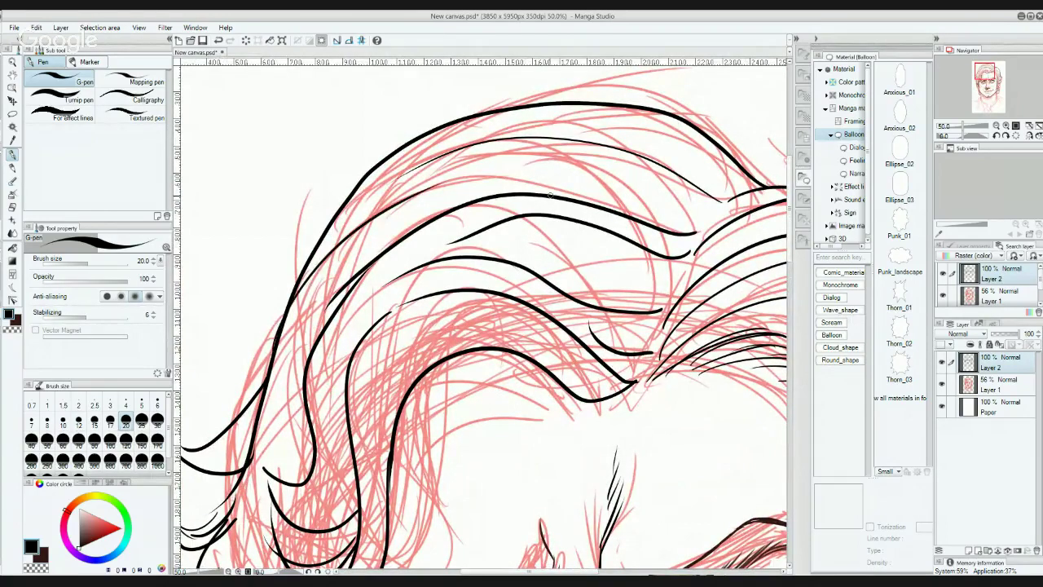
Step: Thicken the lower lip's bottom outline into a heavy black line and add short shadow strokes at both of its ends
mouse_move(505, 364)
mouse_down()
mouse_move(551, 261)
mouse_move(586, 241)
mouse_up()
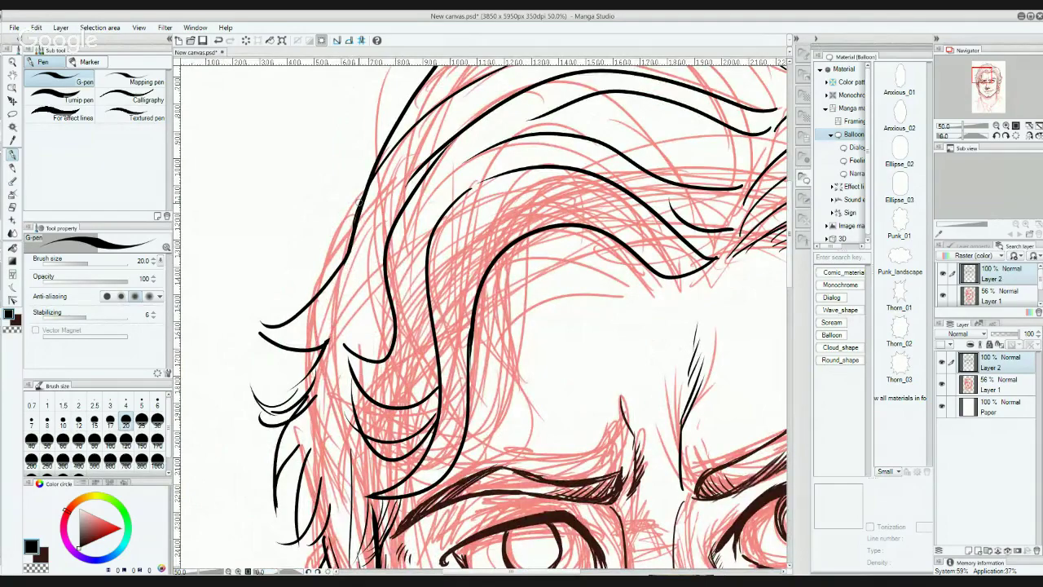
key(space)
drag(589, 384, 440, 302)
mouse_move(675, 258)
mouse_down()
mouse_move(486, 340)
mouse_move(470, 426)
mouse_up()
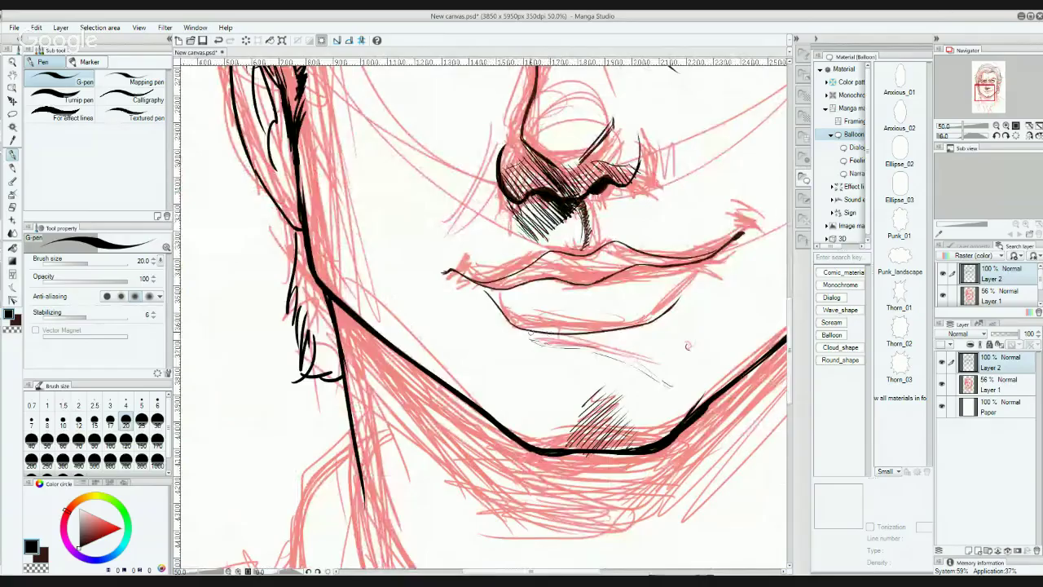
drag(525, 332, 644, 320)
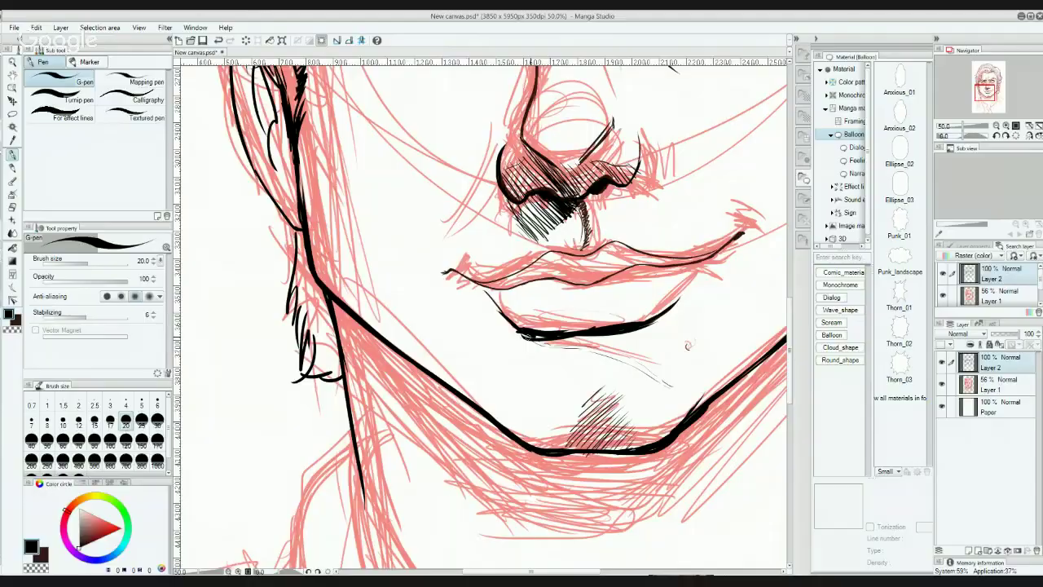
drag(525, 330, 507, 351)
drag(604, 332, 609, 336)
drag(543, 341, 659, 321)
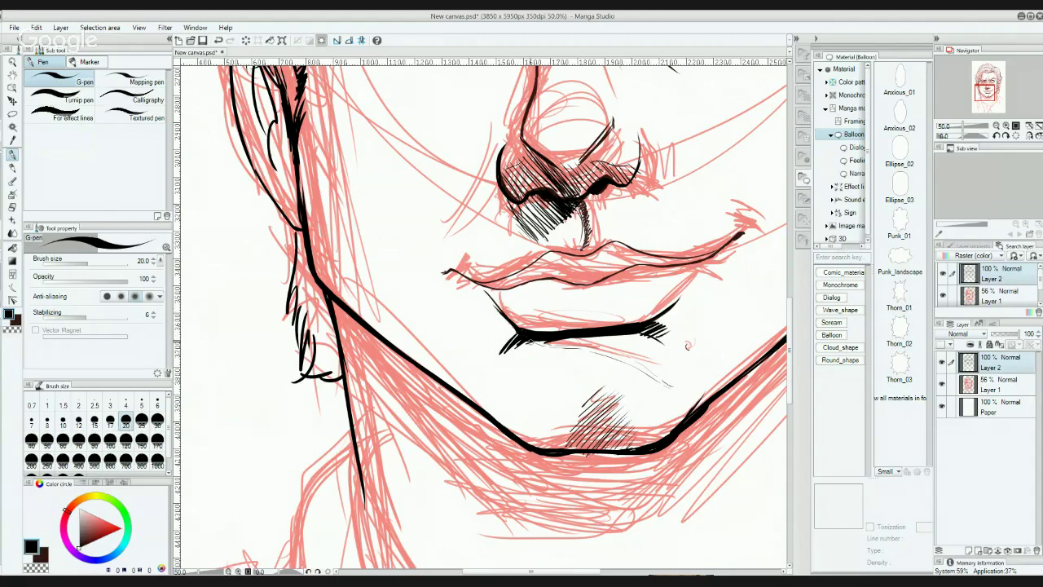
drag(637, 330, 669, 348)
Step: Set the brush size to 15 and thicken the line between the lips at its raised bends
scroll(603, 313, up, 3)
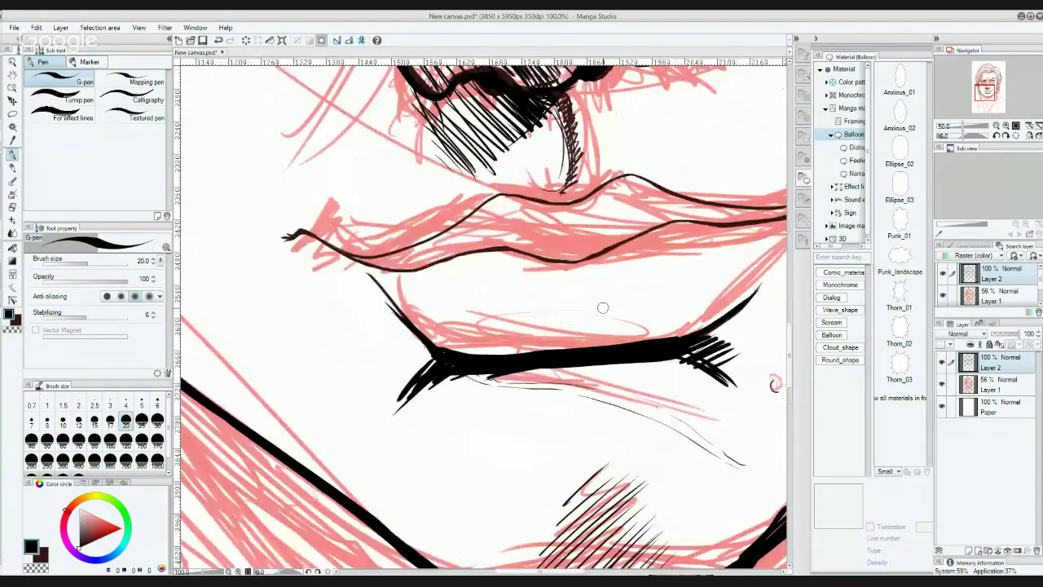
key([)
key(bracketright)
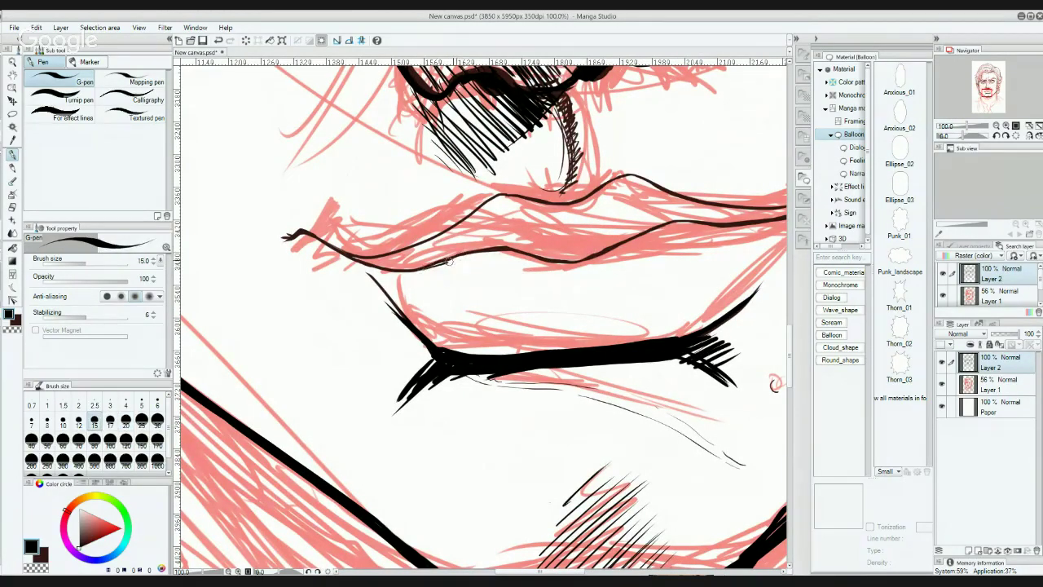
mouse_move(426, 268)
mouse_down()
mouse_move(510, 244)
mouse_move(495, 245)
mouse_move(529, 252)
mouse_up()
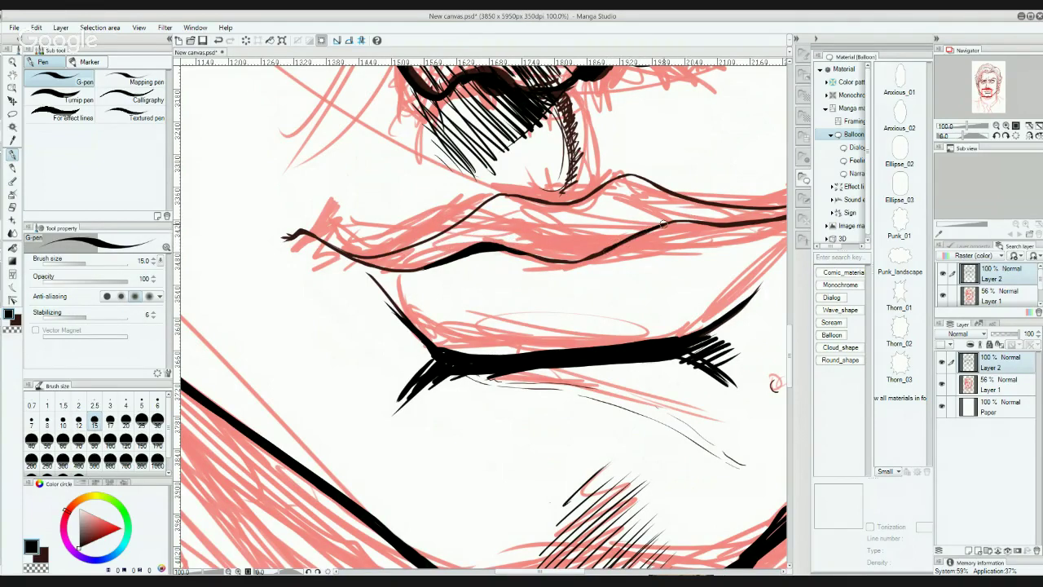
mouse_move(633, 240)
mouse_down()
mouse_move(708, 224)
mouse_move(637, 235)
mouse_move(660, 222)
mouse_move(685, 220)
mouse_move(623, 245)
mouse_move(647, 229)
mouse_up()
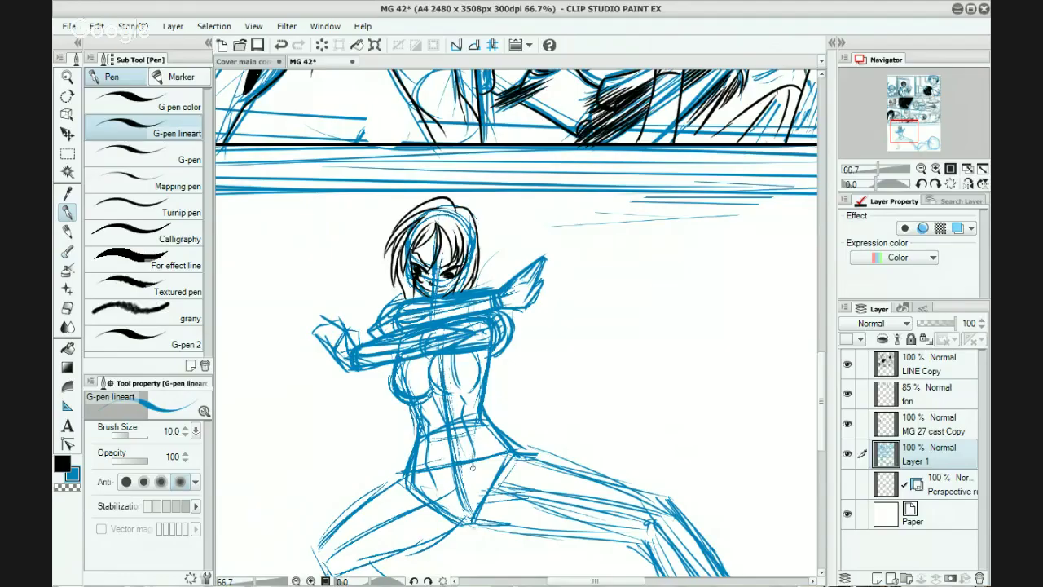
Step: Ink the right collar's outer edge and the long curved jacket fold lines beside it at brush size 25
drag(597, 484, 581, 363)
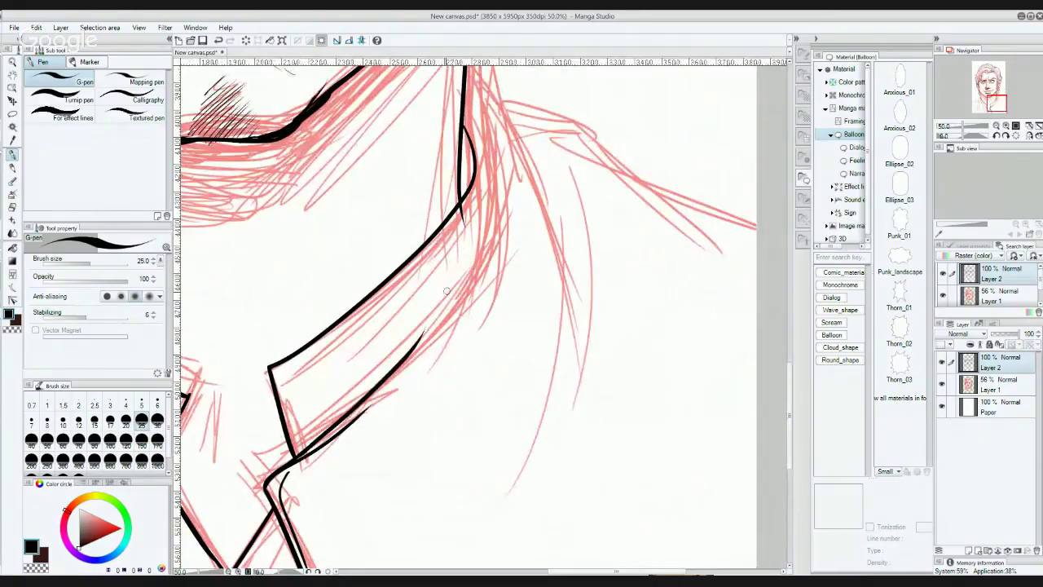
drag(399, 369, 466, 279)
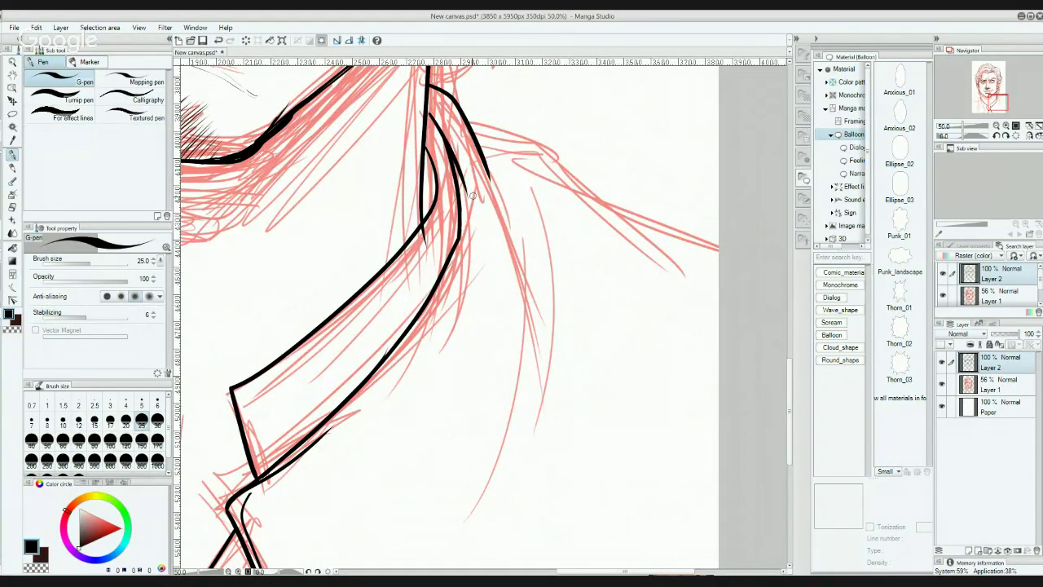
mouse_move(480, 153)
mouse_down()
mouse_move(499, 210)
mouse_move(502, 417)
mouse_up()
mouse_move(529, 384)
mouse_down()
mouse_move(549, 279)
mouse_move(526, 324)
mouse_up()
mouse_move(487, 107)
mouse_down()
mouse_move(530, 241)
mouse_move(499, 479)
mouse_up()
Step: Ink the right shoulder line out to the canvas edge with a short fold beneath it
drag(412, 386, 578, 278)
drag(473, 318, 589, 326)
mouse_move(431, 329)
mouse_down()
mouse_move(570, 370)
mouse_move(554, 324)
mouse_move(513, 291)
mouse_move(532, 306)
mouse_up()
drag(436, 183, 443, 280)
drag(392, 150, 401, 257)
drag(480, 361, 454, 233)
Step: Ink the left lapel's long outer edge and the collar contour running down into the jacket fold
mouse_move(375, 114)
mouse_down()
mouse_move(430, 274)
mouse_move(509, 421)
mouse_move(467, 513)
mouse_up()
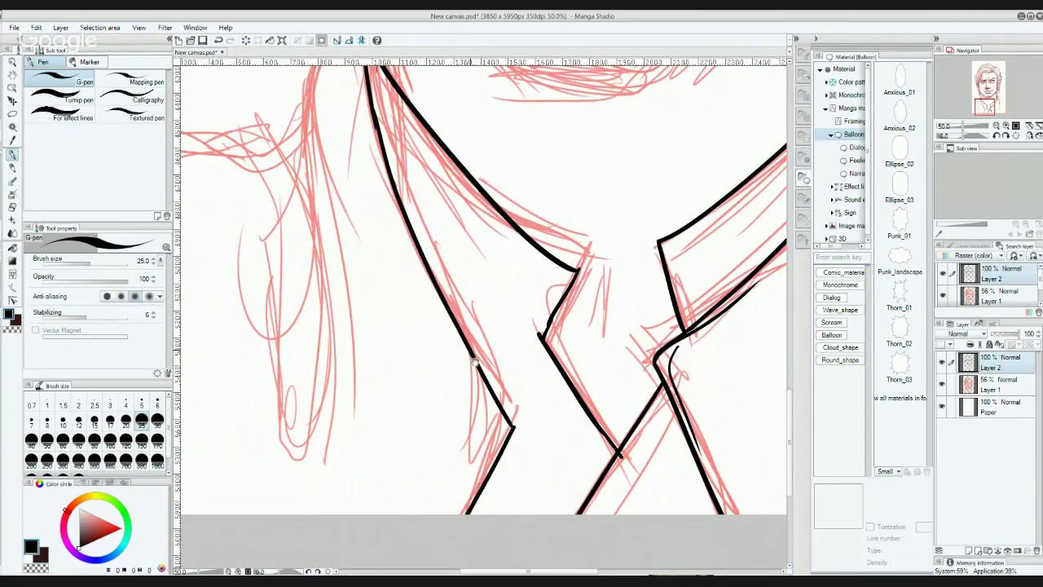
drag(342, 339, 465, 396)
drag(456, 302, 511, 368)
mouse_move(543, 131)
mouse_down()
mouse_move(490, 185)
mouse_move(481, 251)
mouse_up()
drag(533, 374, 514, 268)
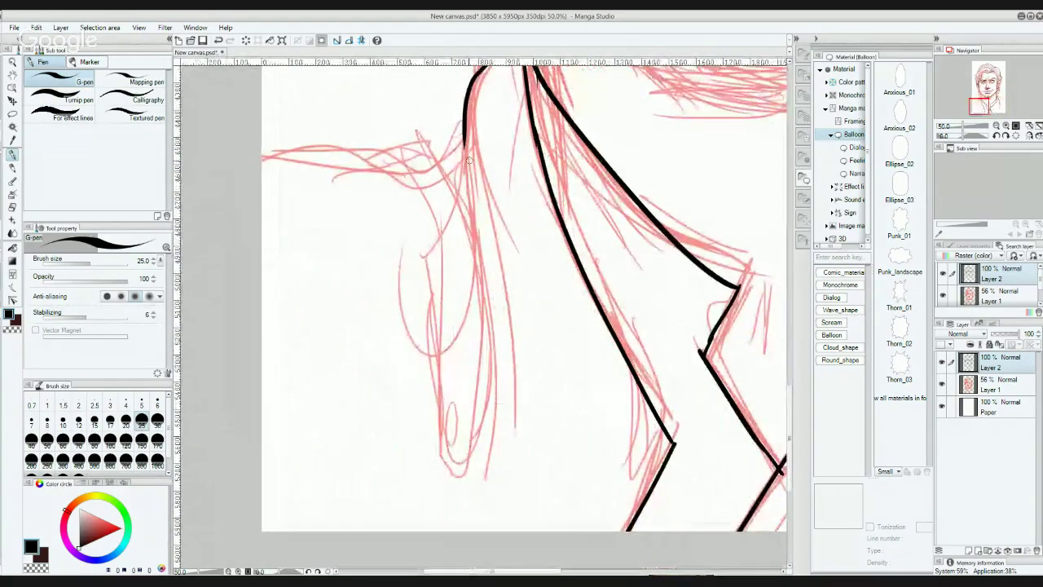
mouse_move(464, 142)
mouse_down()
mouse_move(513, 295)
mouse_move(559, 393)
mouse_up()
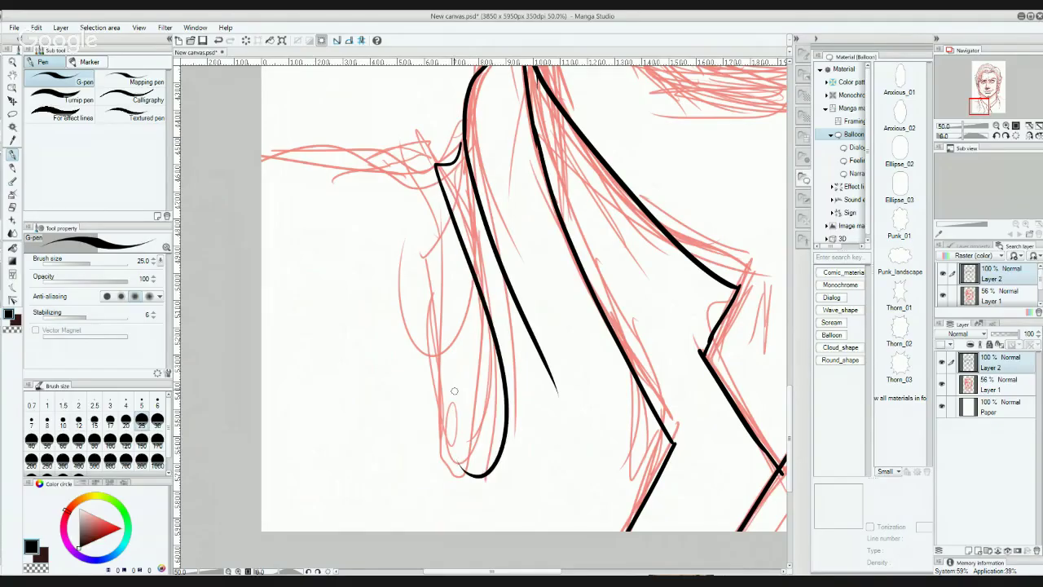
Step: Ink the wavy left shoulder line out to the canvas edge with an overlapping second stroke, joining it to the collar
mouse_move(463, 139)
mouse_down()
mouse_move(592, 196)
mouse_move(506, 189)
mouse_up()
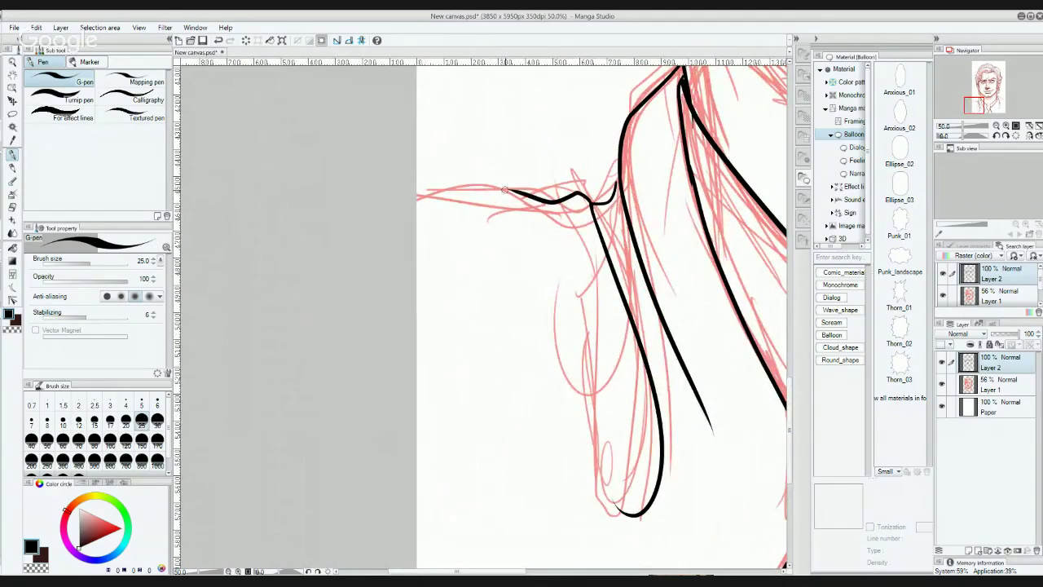
drag(389, 193, 546, 209)
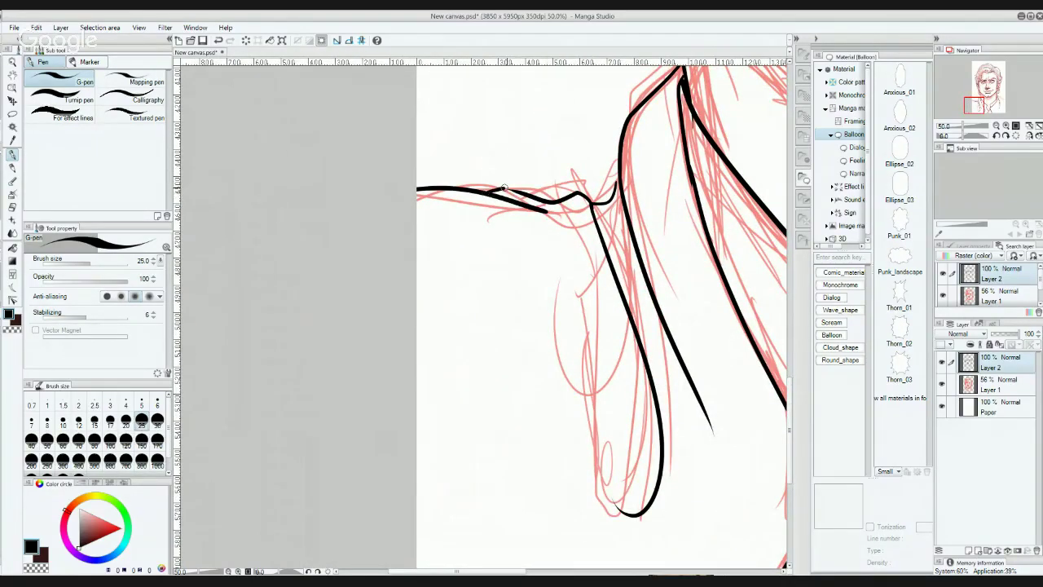
mouse_move(684, 251)
mouse_down()
mouse_move(425, 263)
mouse_move(521, 344)
mouse_up()
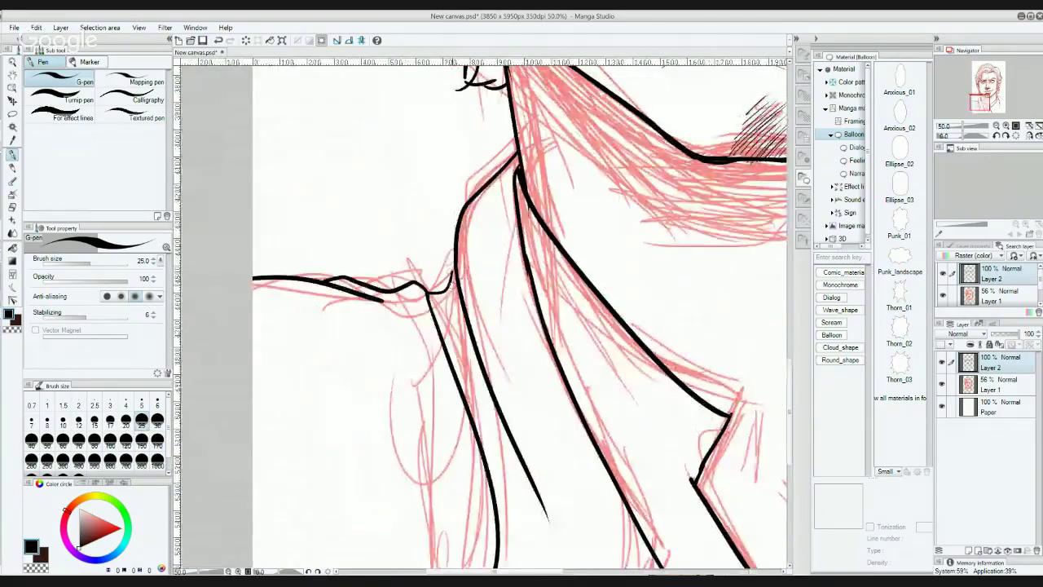
drag(454, 278, 455, 262)
Step: Ink the fold line on the left sleeve and reinforce the edges around the left lapel's pointed corner
mouse_move(436, 414)
mouse_down()
mouse_move(442, 212)
mouse_move(457, 271)
mouse_up()
mouse_move(415, 184)
mouse_down()
mouse_move(449, 366)
mouse_move(397, 304)
mouse_up()
drag(698, 270, 375, 331)
drag(596, 324, 324, 400)
drag(484, 265, 696, 269)
mouse_move(346, 357)
mouse_down()
mouse_move(443, 326)
mouse_move(548, 260)
mouse_up()
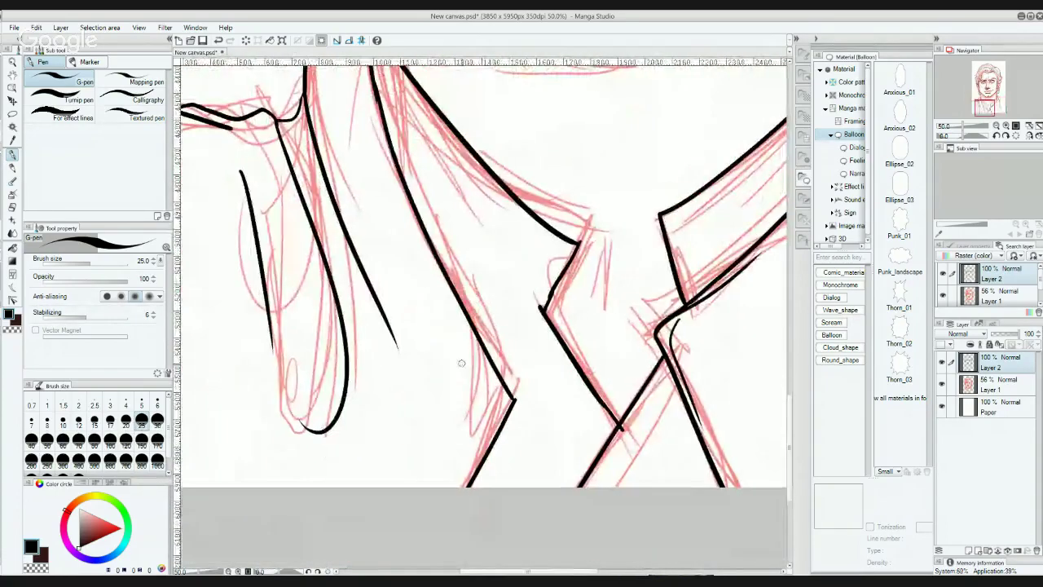
drag(485, 370, 505, 399)
drag(508, 405, 438, 519)
Step: Ink a long neck shadow line from the right side of the jaw down to the shirt collar opening
drag(603, 379, 426, 396)
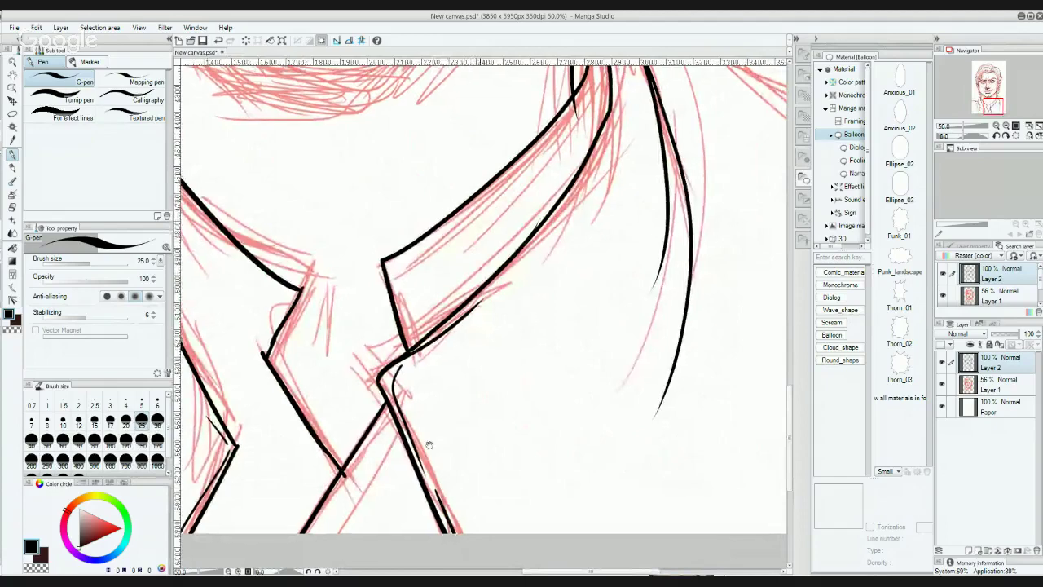
drag(522, 154, 330, 425)
mouse_move(445, 266)
mouse_down()
mouse_move(507, 284)
mouse_move(620, 415)
mouse_up()
drag(539, 330, 600, 354)
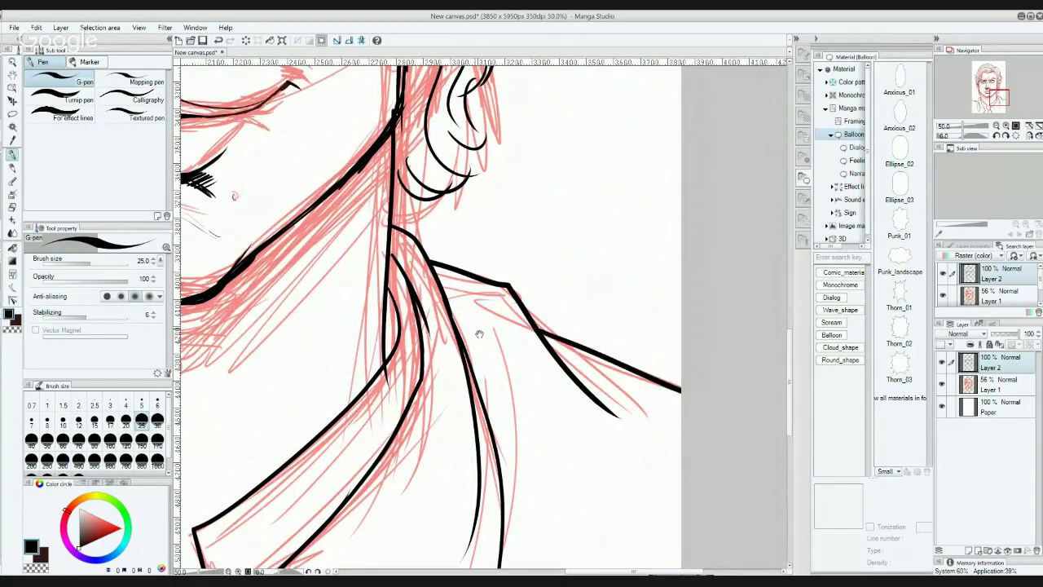
drag(484, 310, 591, 367)
drag(563, 161, 565, 273)
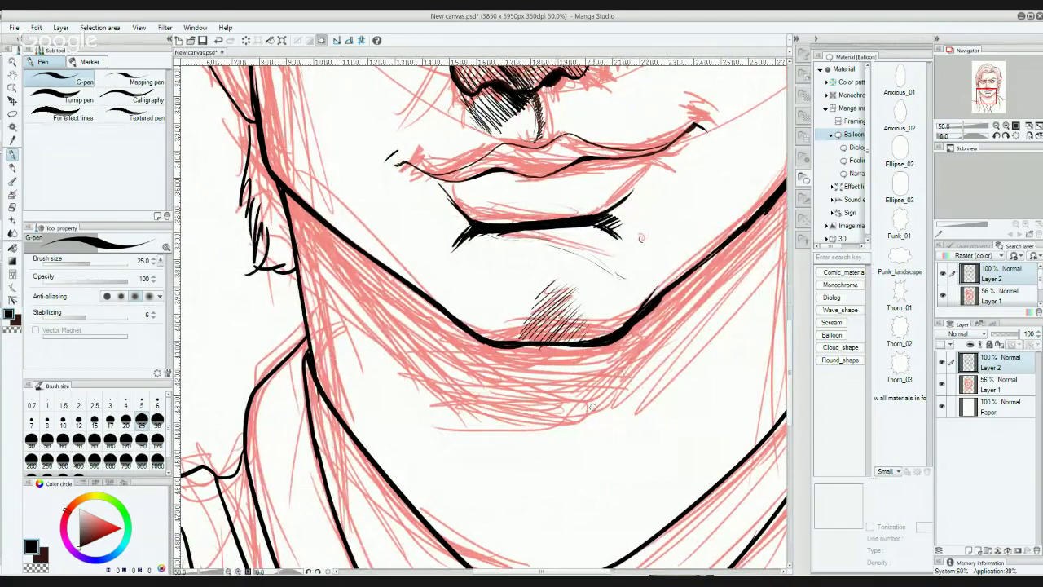
mouse_move(603, 424)
mouse_down()
mouse_move(570, 342)
mouse_move(527, 342)
mouse_move(571, 235)
mouse_move(508, 400)
mouse_move(558, 341)
mouse_move(547, 361)
mouse_up()
mouse_move(585, 126)
mouse_down()
mouse_move(524, 282)
mouse_move(469, 534)
mouse_up()
drag(543, 263, 560, 395)
mouse_move(600, 268)
mouse_down()
mouse_move(597, 304)
mouse_move(611, 270)
mouse_move(660, 236)
mouse_move(568, 299)
mouse_move(669, 210)
mouse_up()
mouse_move(574, 294)
mouse_down()
mouse_move(689, 181)
mouse_move(660, 223)
mouse_move(629, 247)
mouse_move(705, 166)
mouse_move(647, 234)
mouse_up()
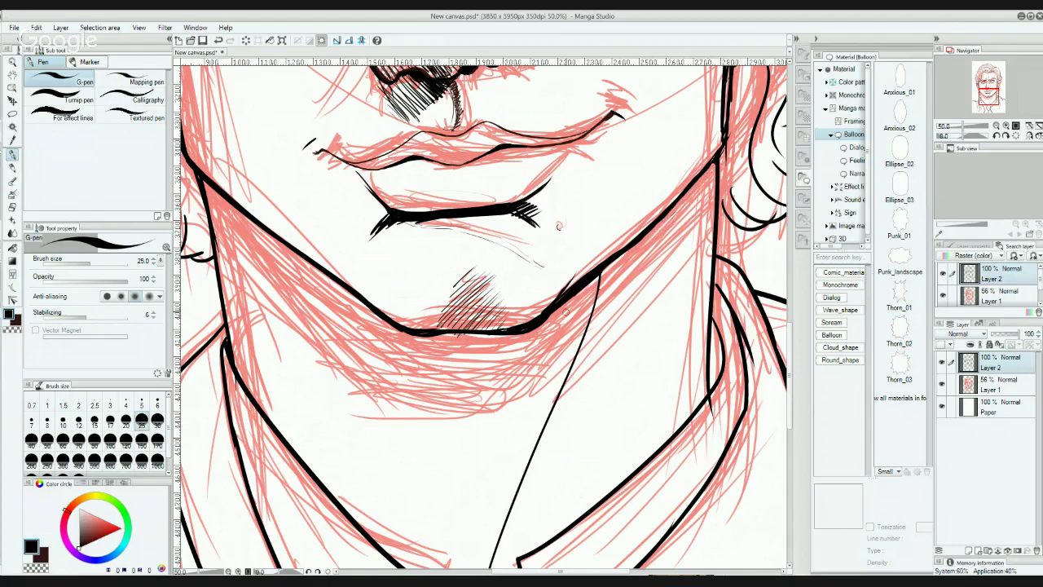
mouse_move(586, 316)
mouse_down()
mouse_move(598, 186)
mouse_move(603, 287)
mouse_move(595, 284)
mouse_move(607, 281)
mouse_move(620, 205)
mouse_up()
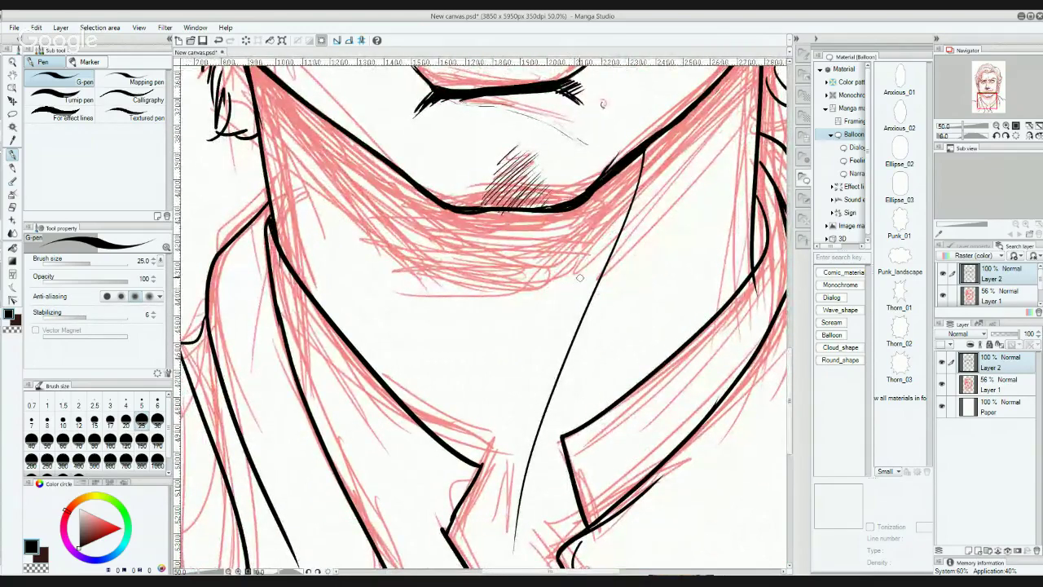
mouse_move(654, 164)
mouse_down()
mouse_move(636, 189)
mouse_move(641, 167)
mouse_up()
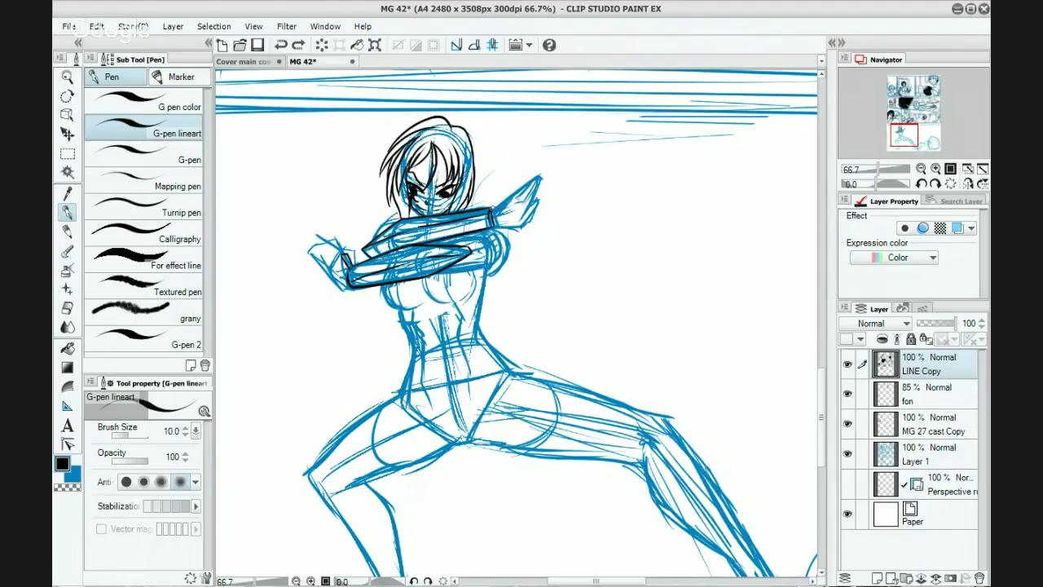
Step: Touch up the raised cuff on the comic page, and dab solid black pupils into both portrait eyes
click(493, 208)
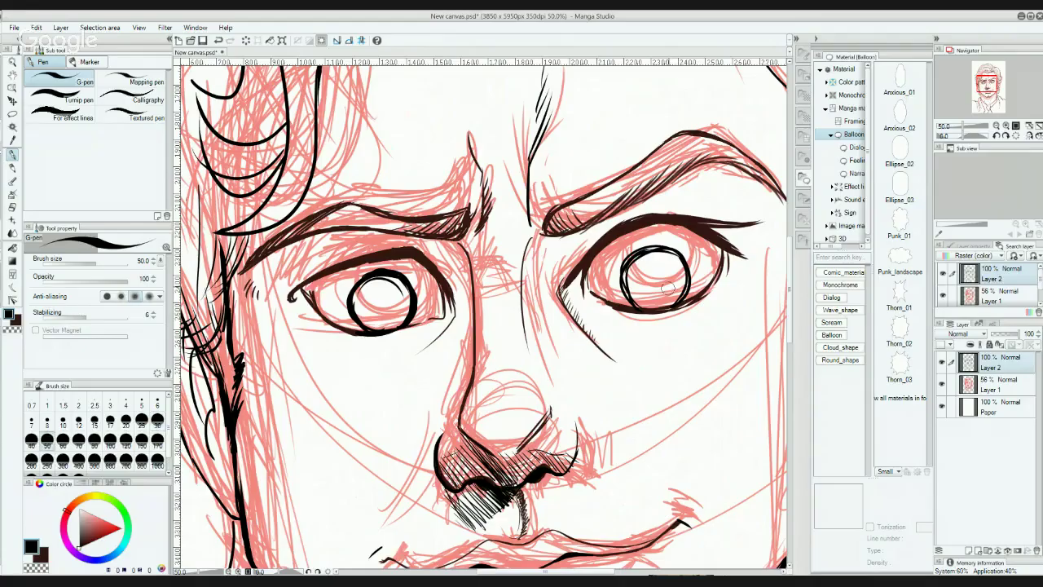
click(658, 276)
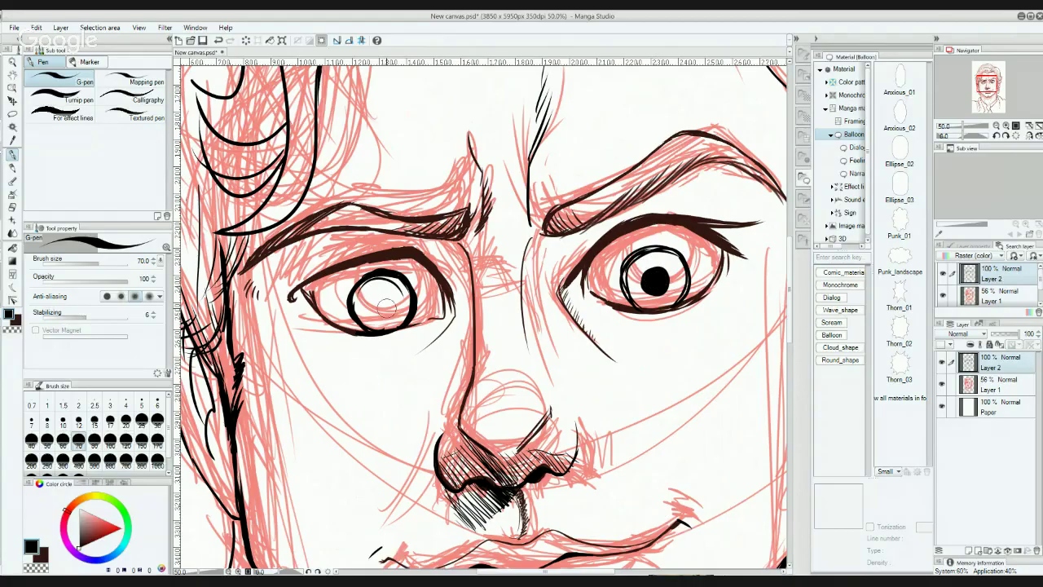
click(381, 307)
drag(381, 308, 379, 306)
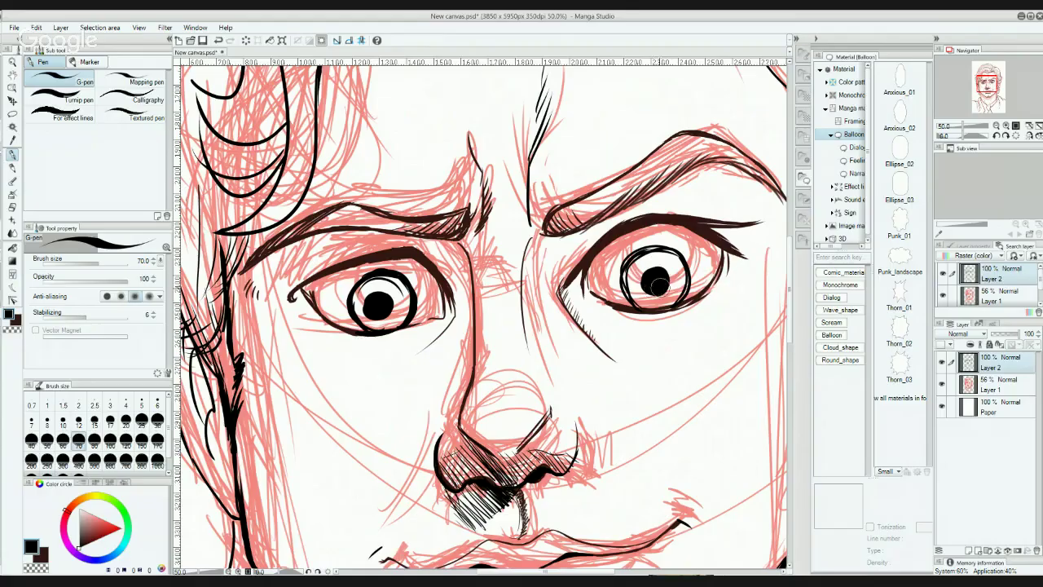
drag(656, 281, 667, 268)
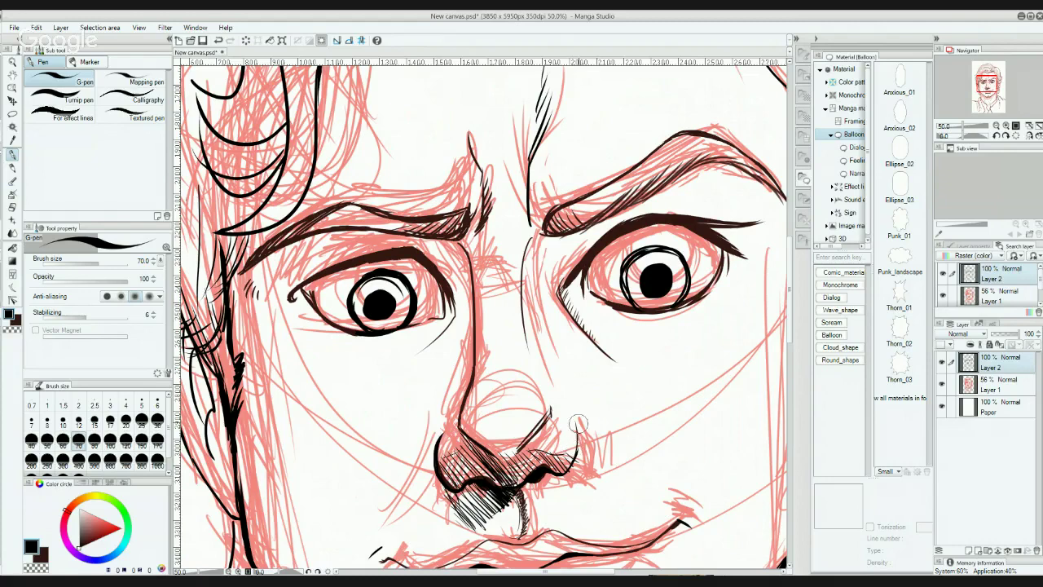
Step: Reduce the portrait's G-pen brush size to 17, and ink the comic figure's upper arm edge below the raised forearm
key(bracketleft)
key(bracketleft)
key(bracketleft)
key(bracketleft)
key(bracketleft)
key(bracketleft)
key(bracketleft)
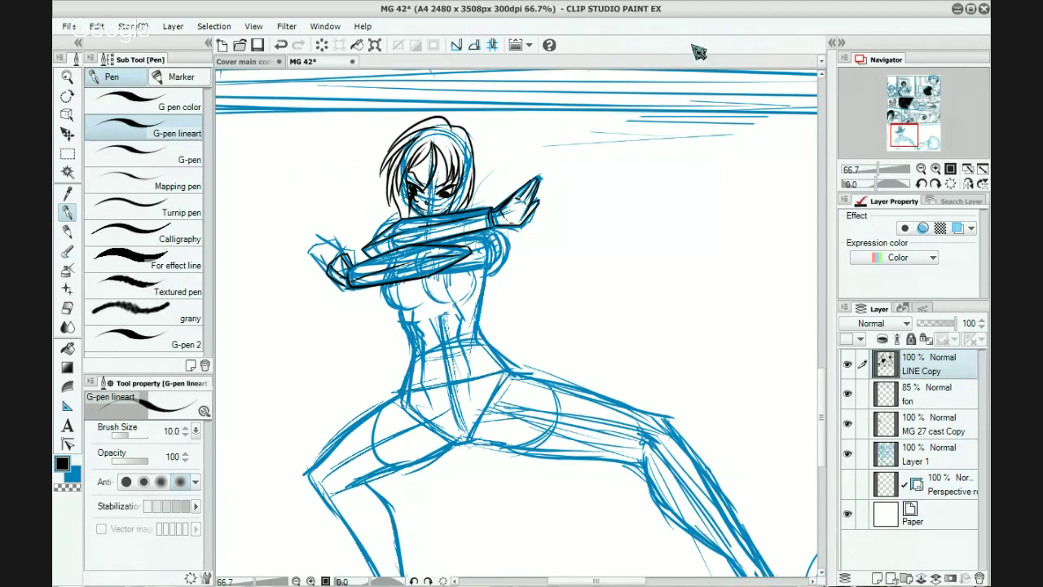
drag(471, 231, 508, 262)
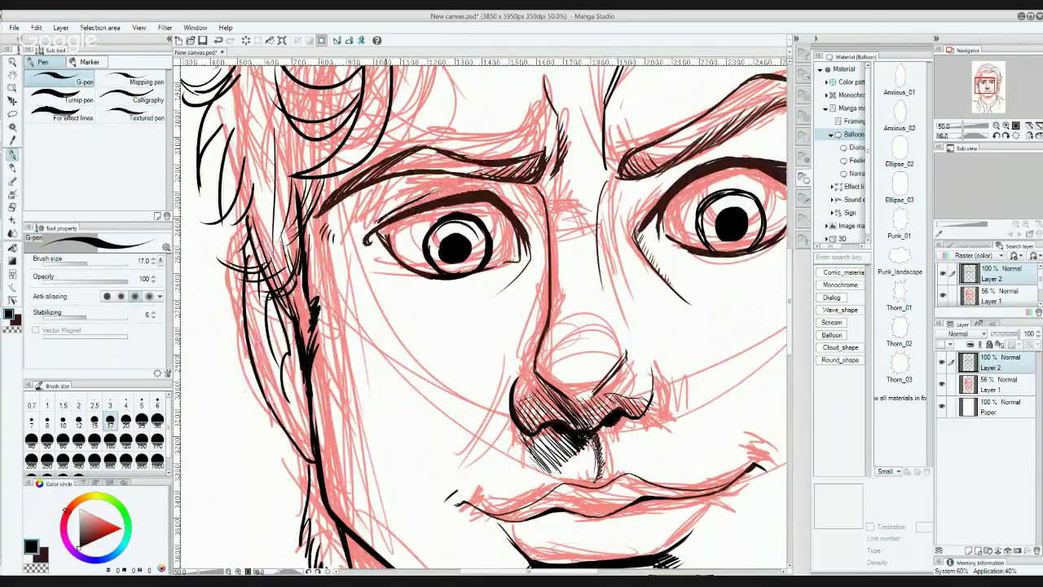
Step: Darken the left eye's upper lid, and thicken the right eye's inner corner and upper lid line in black
drag(379, 221, 461, 181)
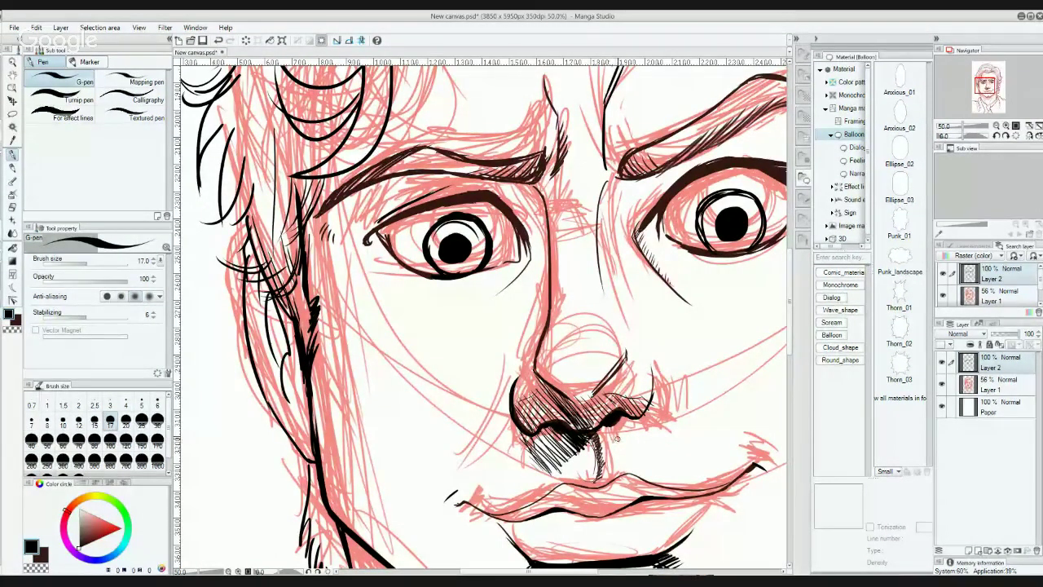
drag(677, 316, 612, 514)
mouse_move(607, 381)
mouse_down()
mouse_move(589, 334)
mouse_move(648, 282)
mouse_move(655, 366)
mouse_move(676, 376)
mouse_up()
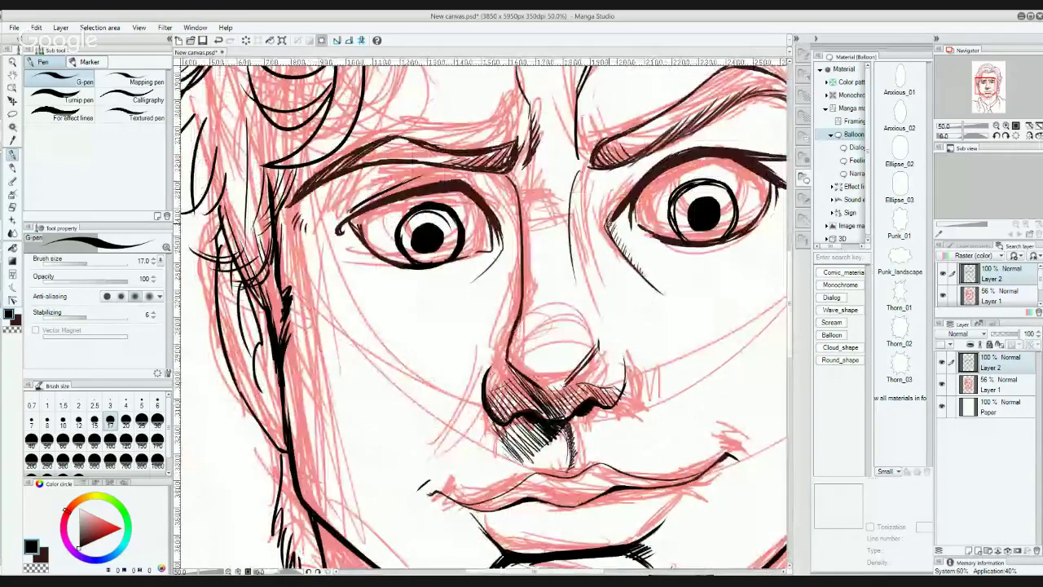
mouse_move(609, 225)
mouse_down()
mouse_move(653, 285)
mouse_move(608, 225)
mouse_up()
drag(609, 226, 650, 171)
mouse_move(610, 224)
mouse_down()
mouse_move(669, 157)
mouse_move(627, 200)
mouse_move(672, 161)
mouse_move(653, 173)
mouse_move(706, 151)
mouse_move(667, 165)
mouse_up()
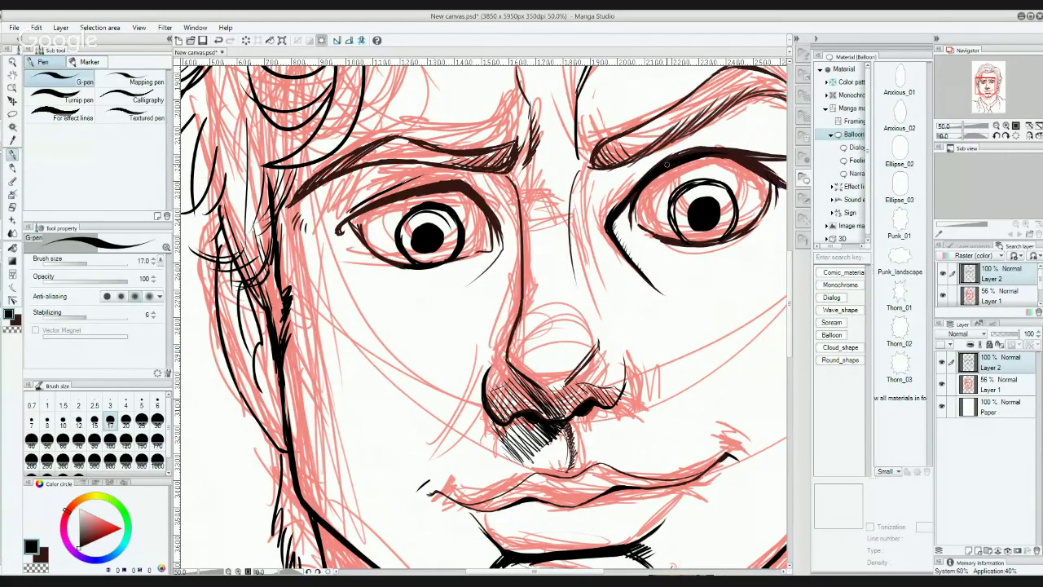
drag(729, 151, 665, 166)
drag(717, 147, 691, 151)
Step: Thicken the left eye's upper lid from the outer corner around to the side next to the nose
mouse_move(493, 215)
mouse_down()
mouse_move(501, 251)
mouse_move(453, 185)
mouse_up()
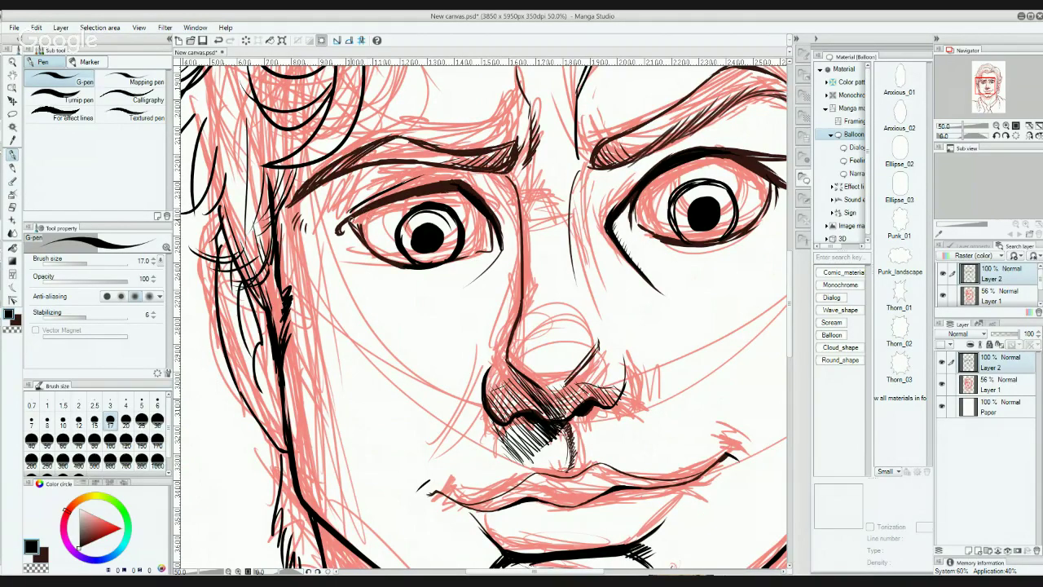
mouse_move(352, 217)
mouse_down()
mouse_move(449, 189)
mouse_move(412, 199)
mouse_up()
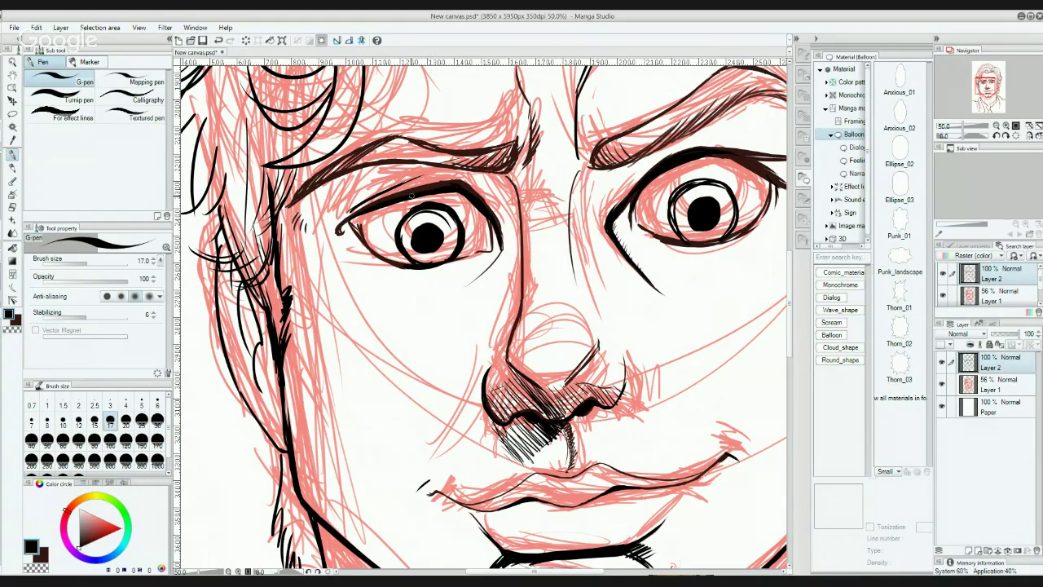
drag(357, 215, 449, 187)
drag(488, 215, 494, 243)
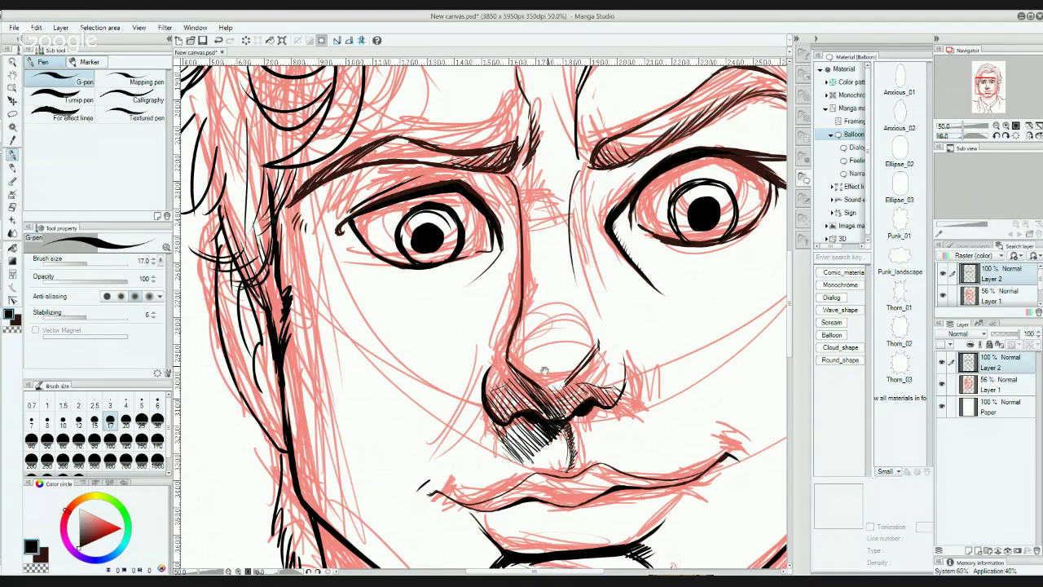
Step: Ink a short downward stroke at the right corner of the mouth
drag(595, 418, 564, 277)
drag(618, 433, 561, 389)
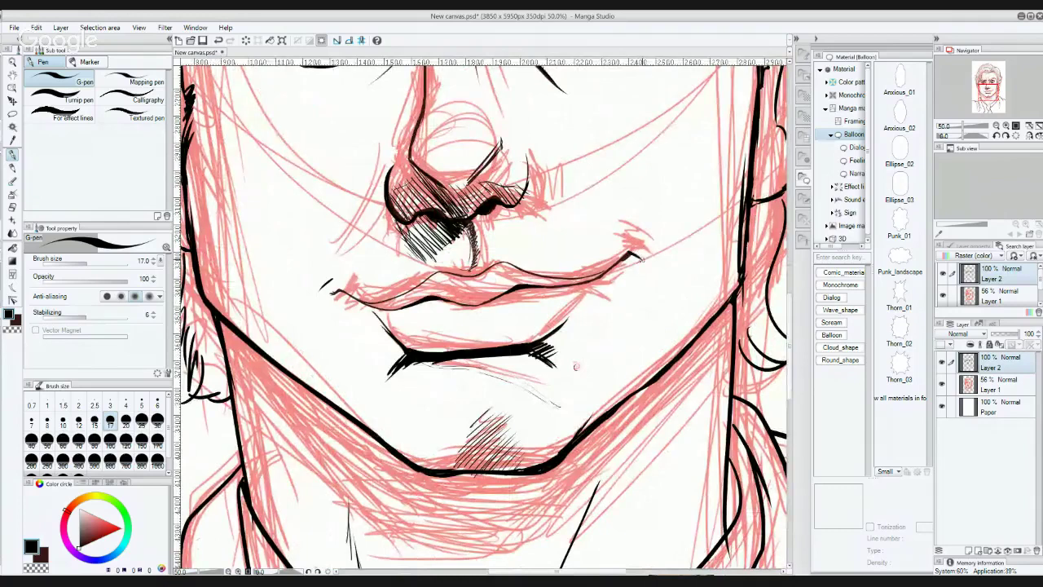
drag(630, 254, 651, 274)
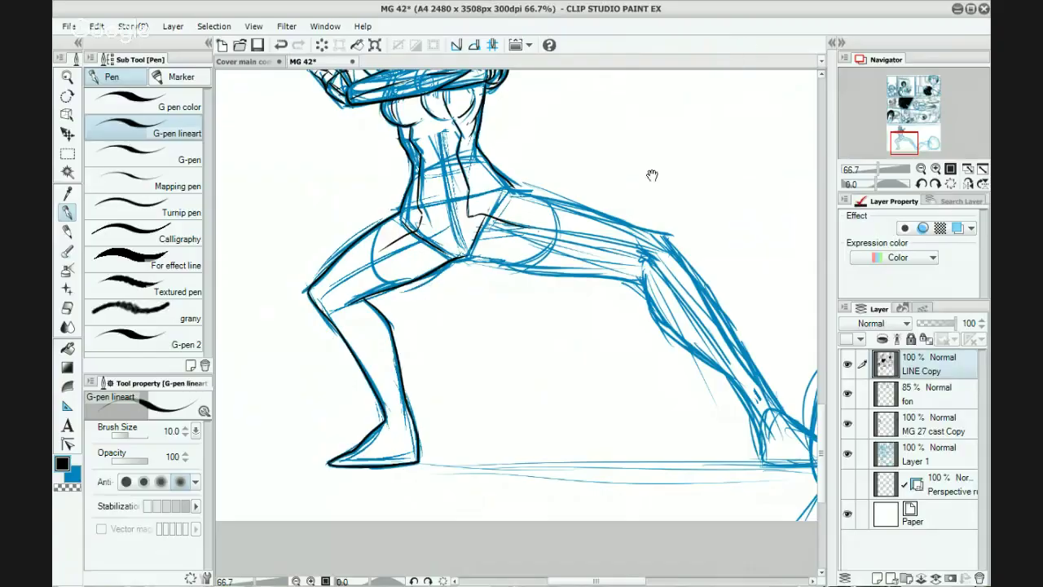
Step: Ink the outline of the comic figure's outstretched thigh near the knee
drag(633, 233, 523, 307)
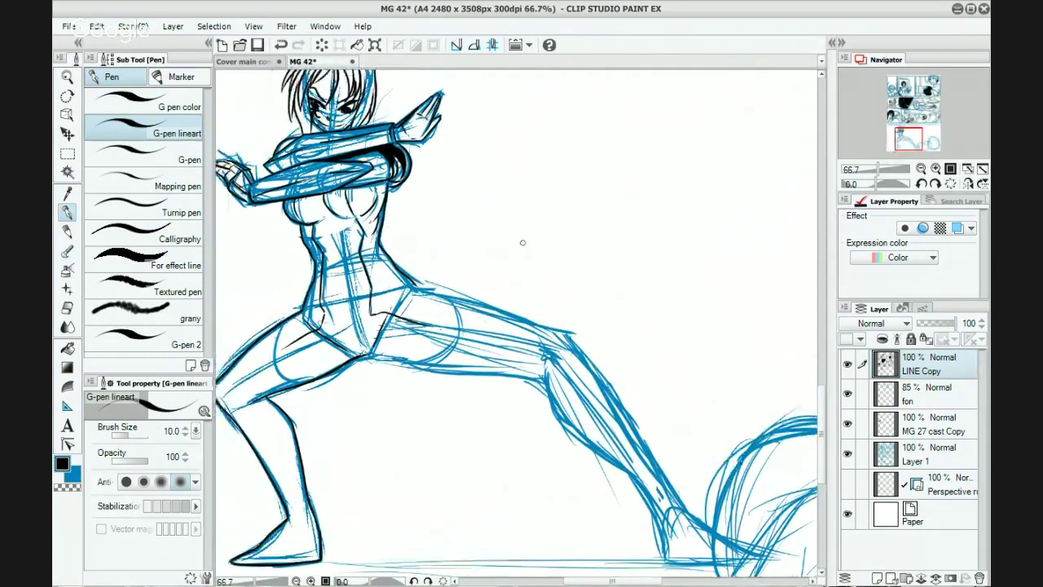
drag(509, 363, 515, 328)
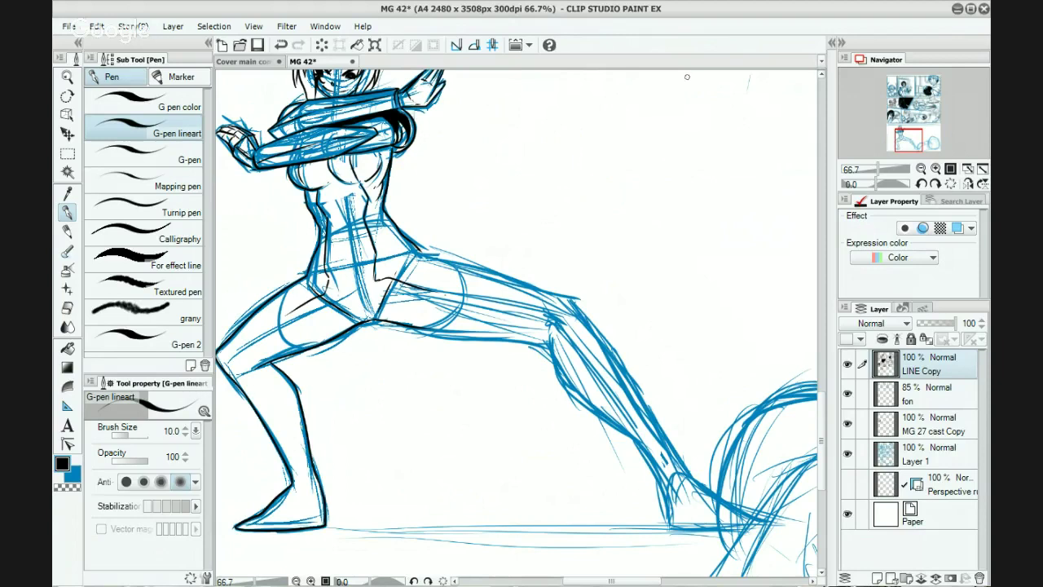
drag(581, 310, 507, 303)
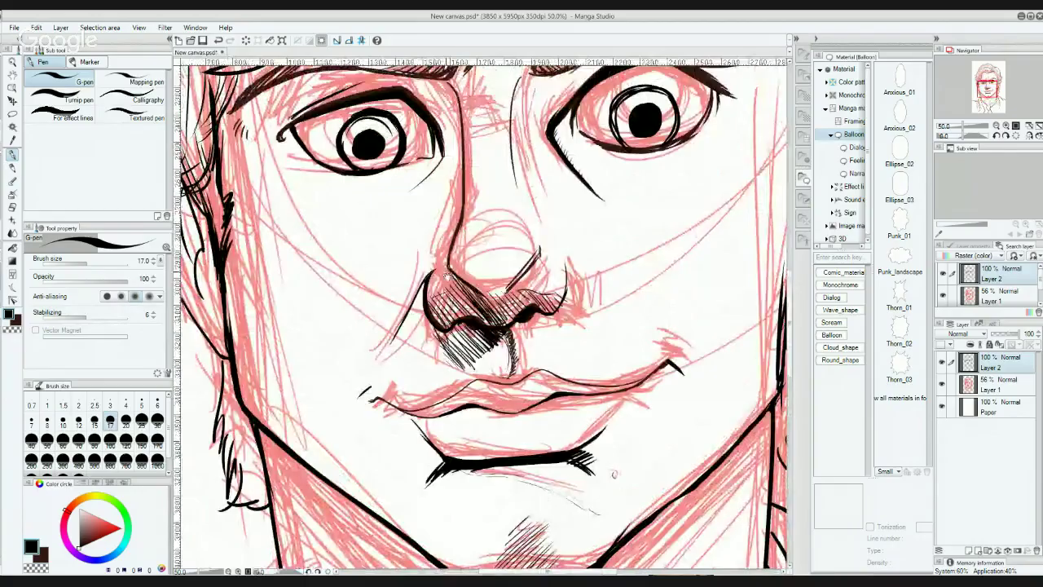
Step: Ink a thin curved crease on the portrait's forehead above each eyebrow
drag(383, 308, 517, 277)
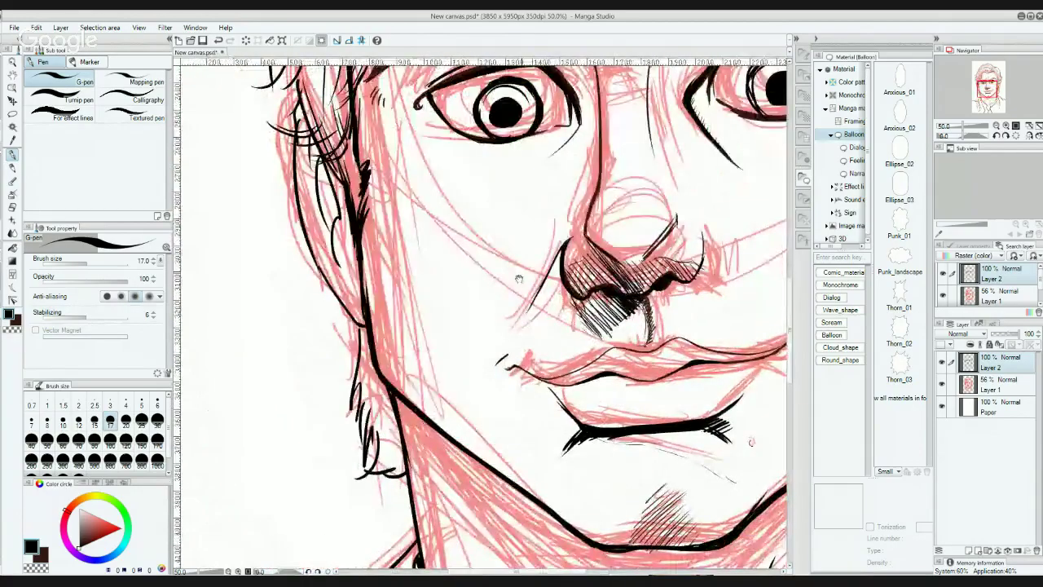
drag(491, 213, 468, 306)
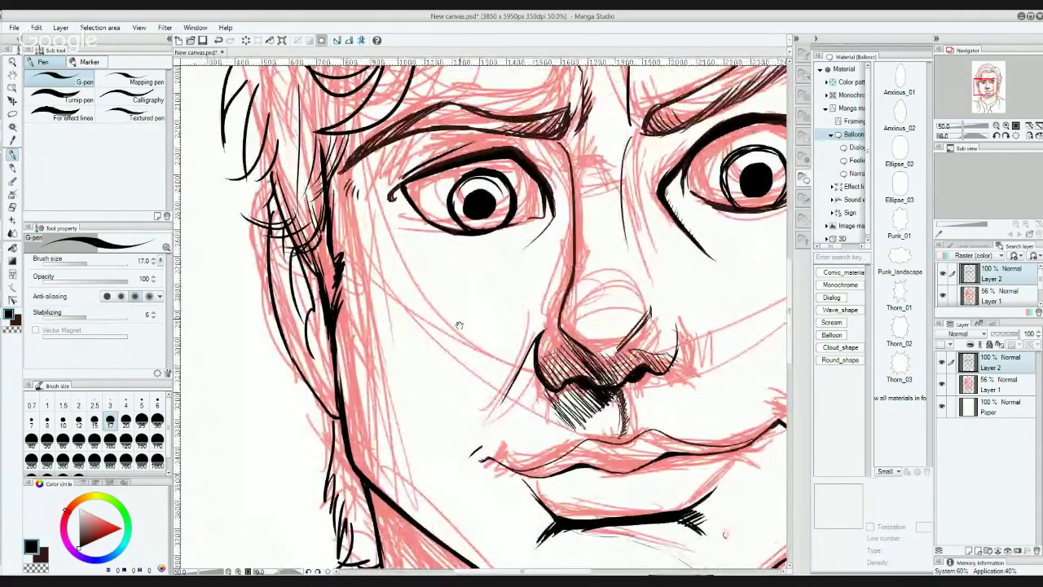
drag(489, 217, 517, 409)
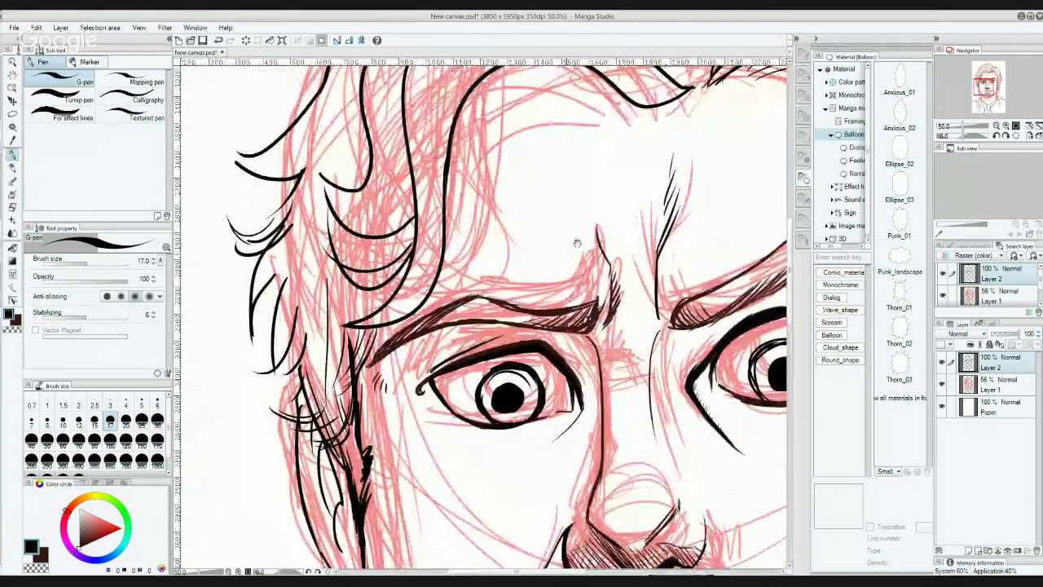
drag(450, 253, 512, 263)
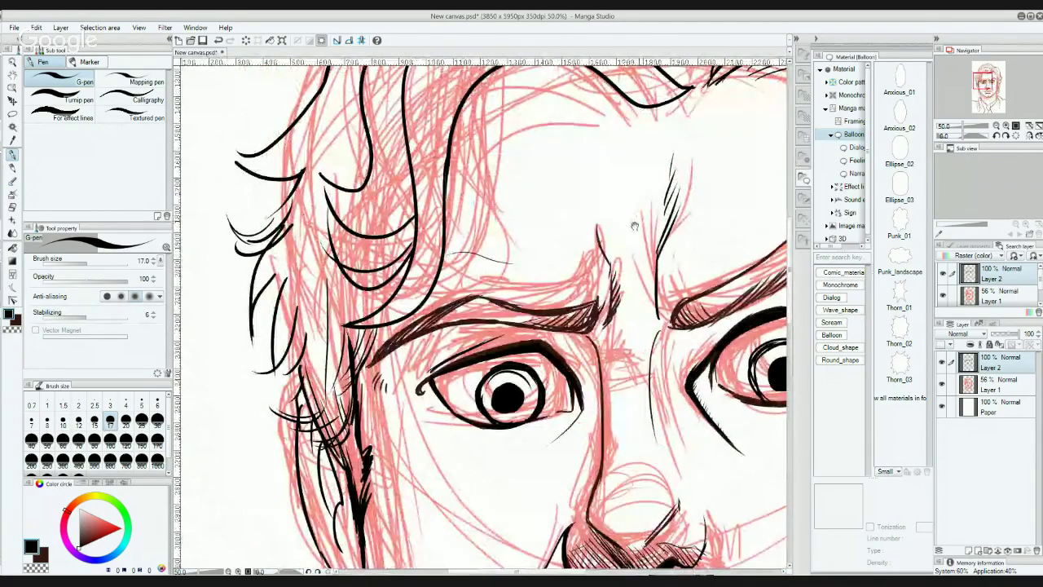
drag(633, 225, 455, 290)
drag(683, 231, 604, 250)
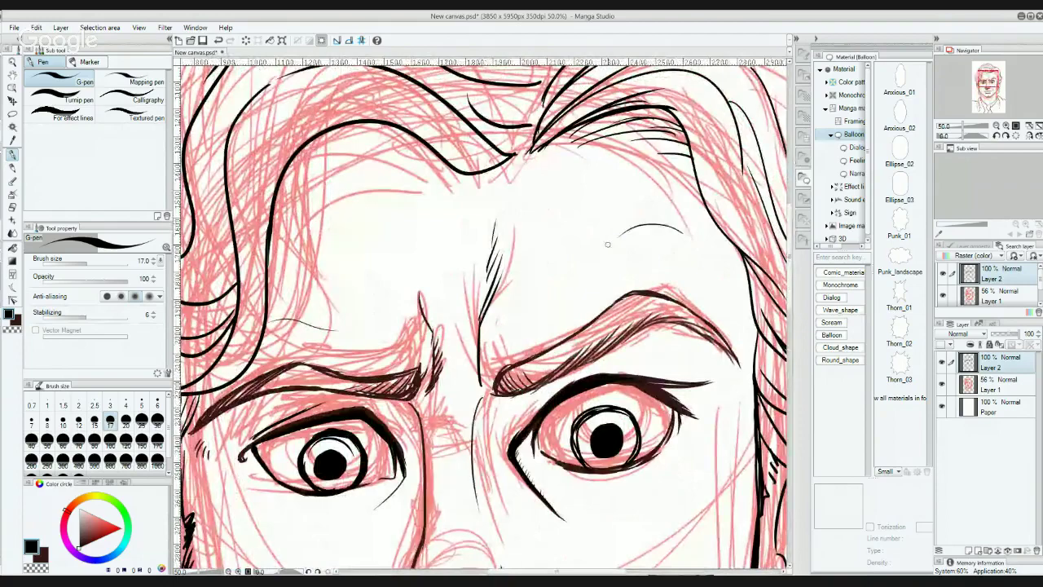
drag(643, 223, 680, 231)
Step: Hide the red sketch on Layer 1 and examine the inked portrait on its own
mouse_move(586, 352)
mouse_down()
mouse_move(637, 248)
mouse_move(632, 77)
mouse_up()
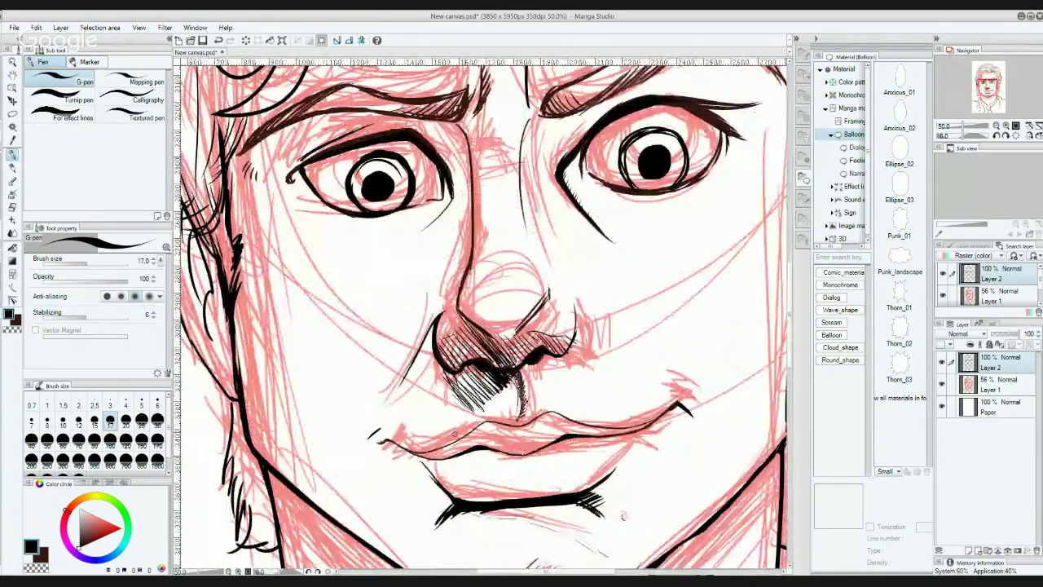
click(942, 385)
drag(640, 320, 579, 279)
drag(624, 541, 608, 353)
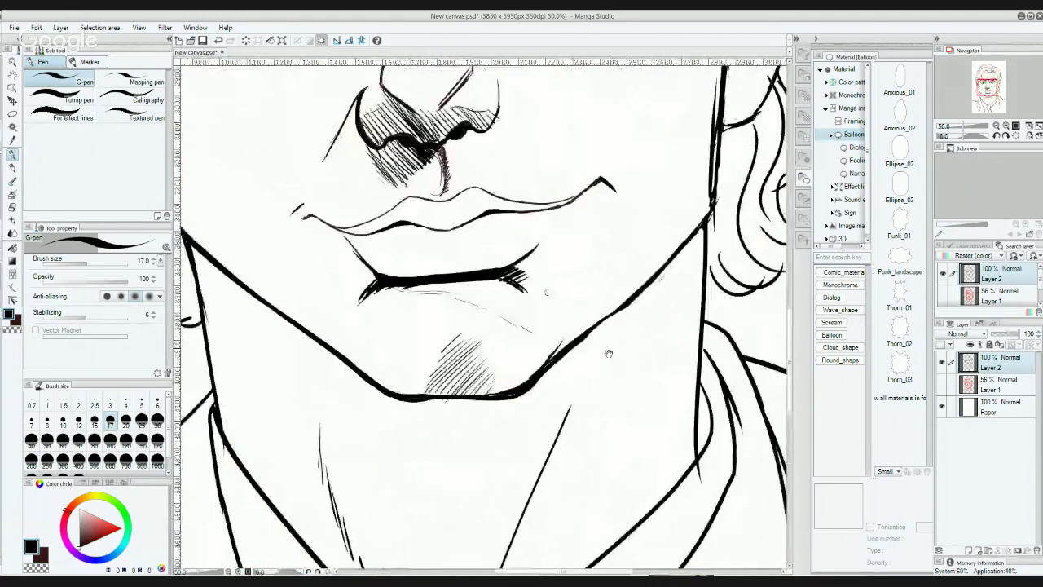
drag(631, 161, 581, 506)
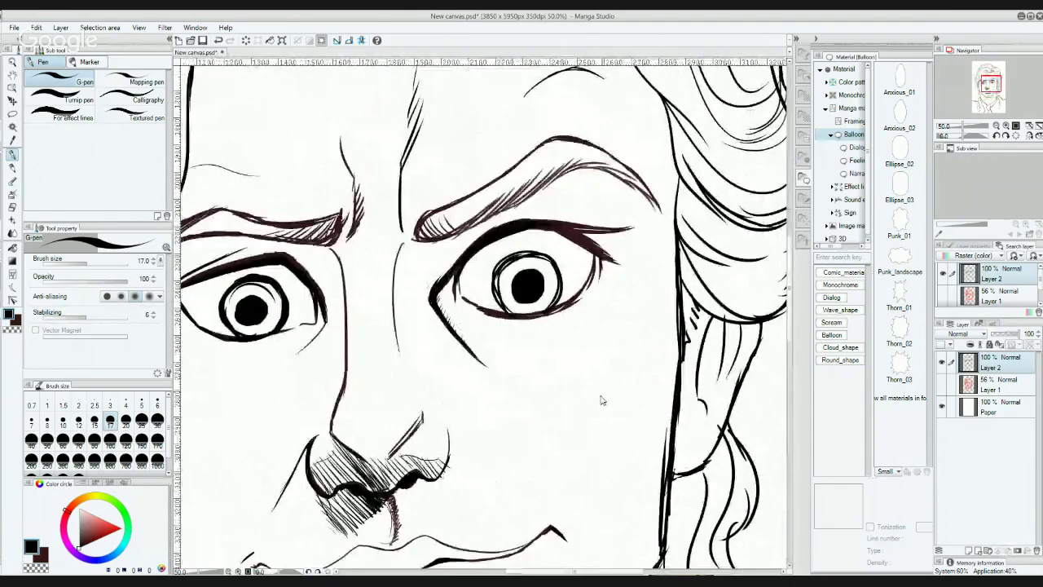
scroll(602, 399, up, 2)
scroll(608, 404, down, 4)
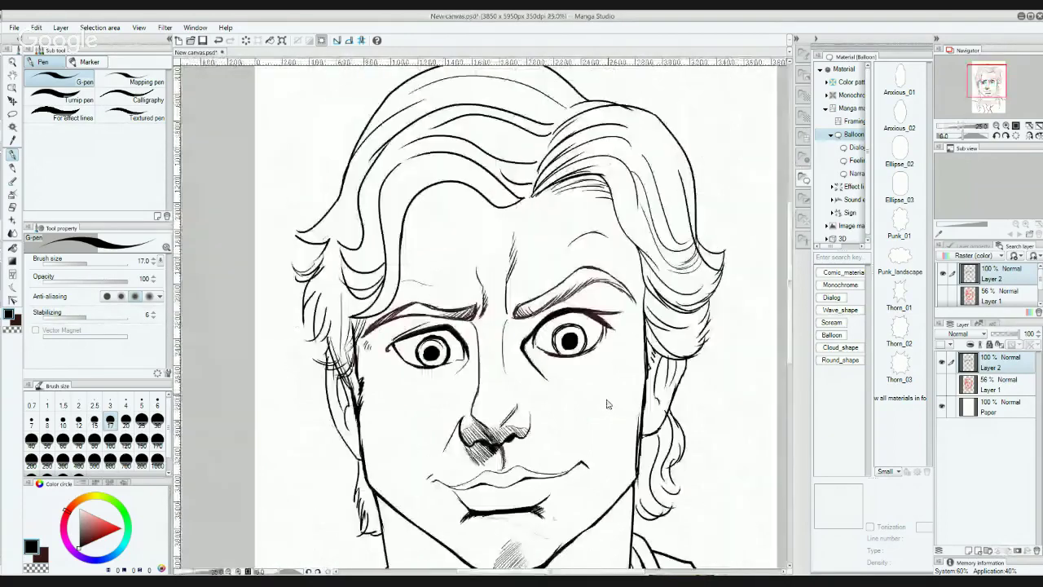
scroll(599, 405, up, 1)
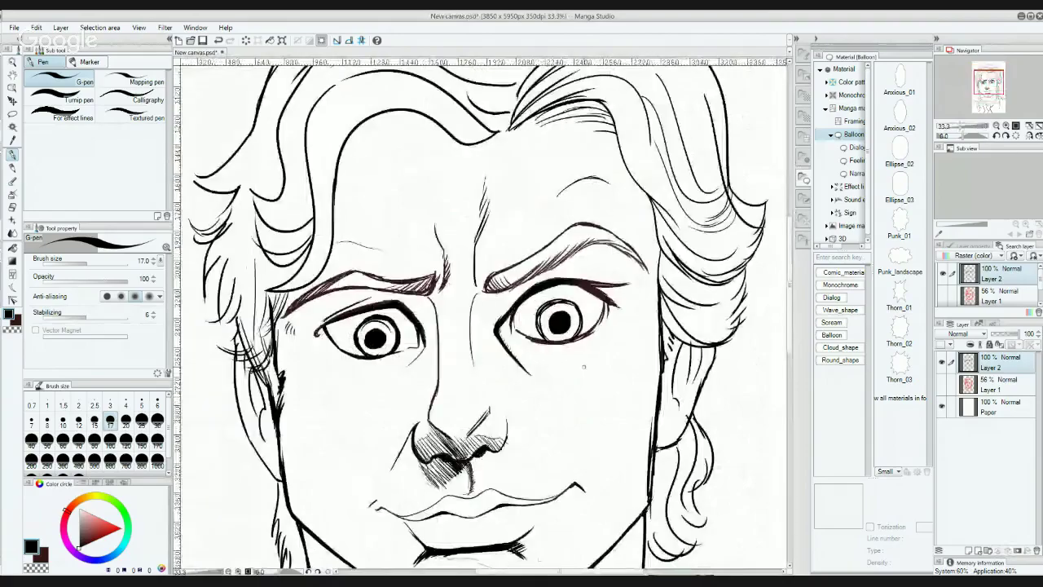
Step: Hatch fine shadow strokes on the forehead beneath the left hair curve with the G-pen at size 10
drag(600, 401, 616, 323)
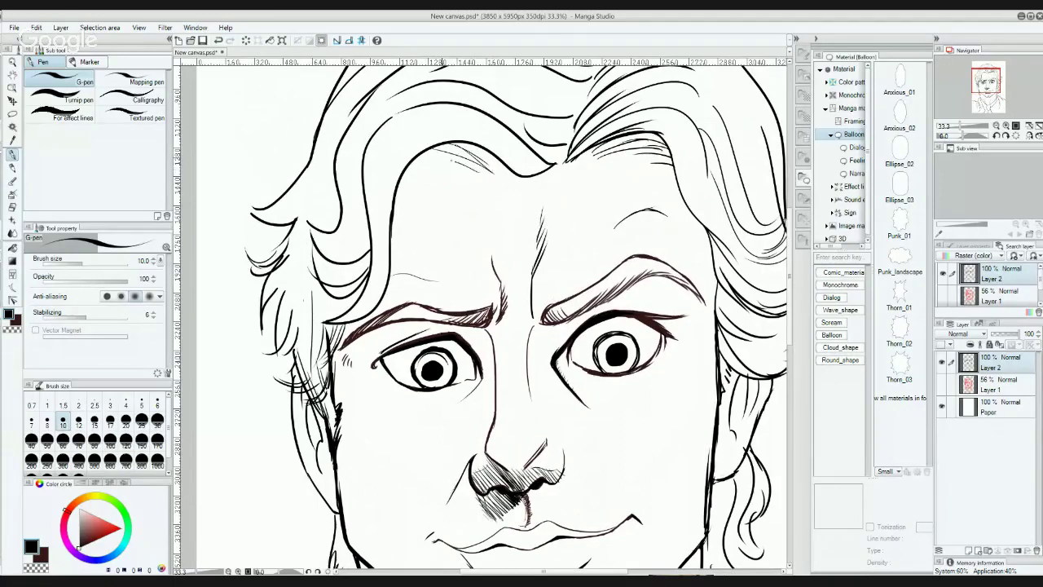
mouse_move(421, 158)
mouse_down()
mouse_move(477, 172)
mouse_move(460, 172)
mouse_move(481, 167)
mouse_up()
drag(435, 150, 503, 175)
mouse_move(460, 143)
mouse_down()
mouse_move(498, 174)
mouse_move(520, 176)
mouse_up()
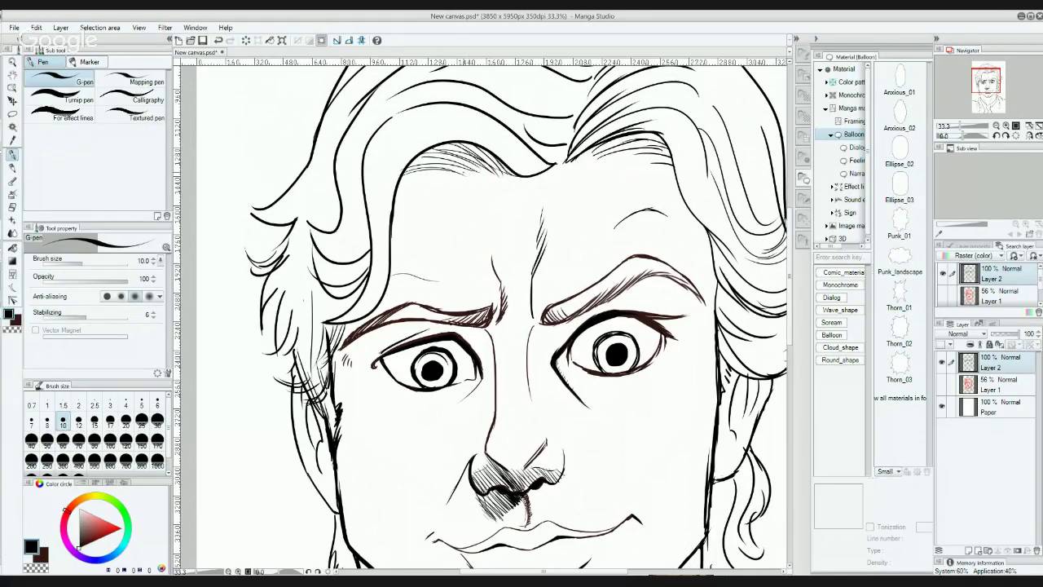
drag(399, 179, 440, 175)
Step: Hatch the shadow beneath the right hair sweep, and add more fine strokes under the left hair curve
drag(583, 156, 649, 137)
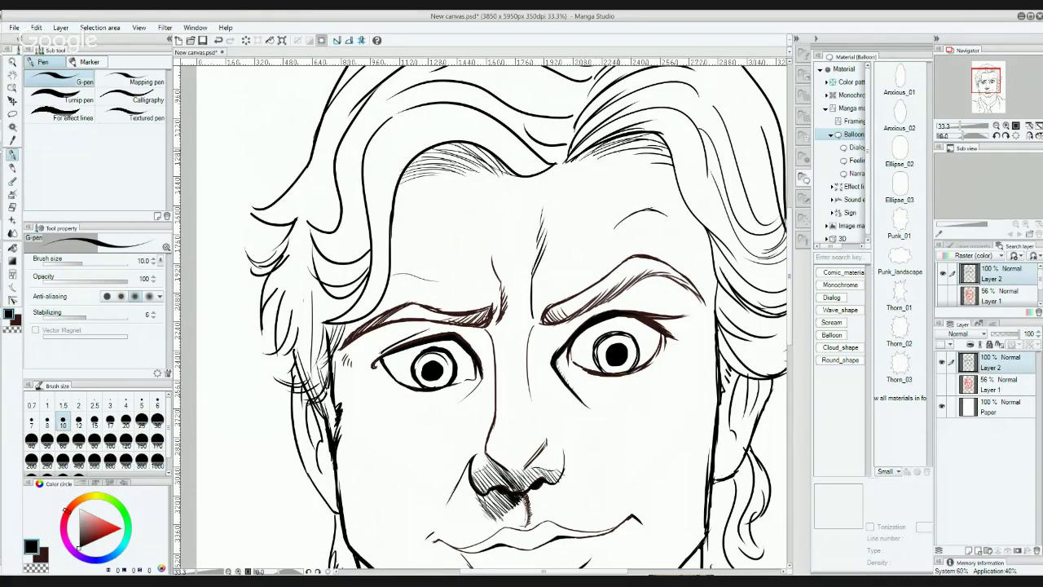
drag(595, 158, 662, 144)
mouse_move(616, 154)
mouse_down()
mouse_move(672, 159)
mouse_move(675, 173)
mouse_up()
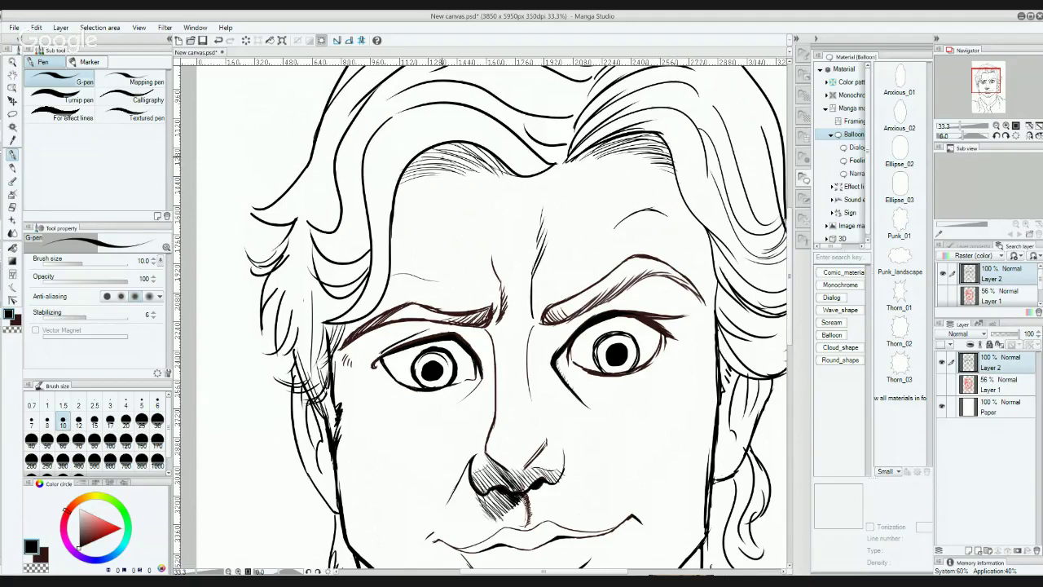
mouse_move(441, 146)
mouse_down()
mouse_move(474, 160)
mouse_move(483, 145)
mouse_up()
mouse_move(483, 172)
mouse_down()
mouse_move(498, 156)
mouse_move(499, 171)
mouse_up()
Step: Raise the G-pen brush size to 17 and darken the hatching at the outer end of the left hair curve
key(bracketright)
key(bracketright)
key(bracketright)
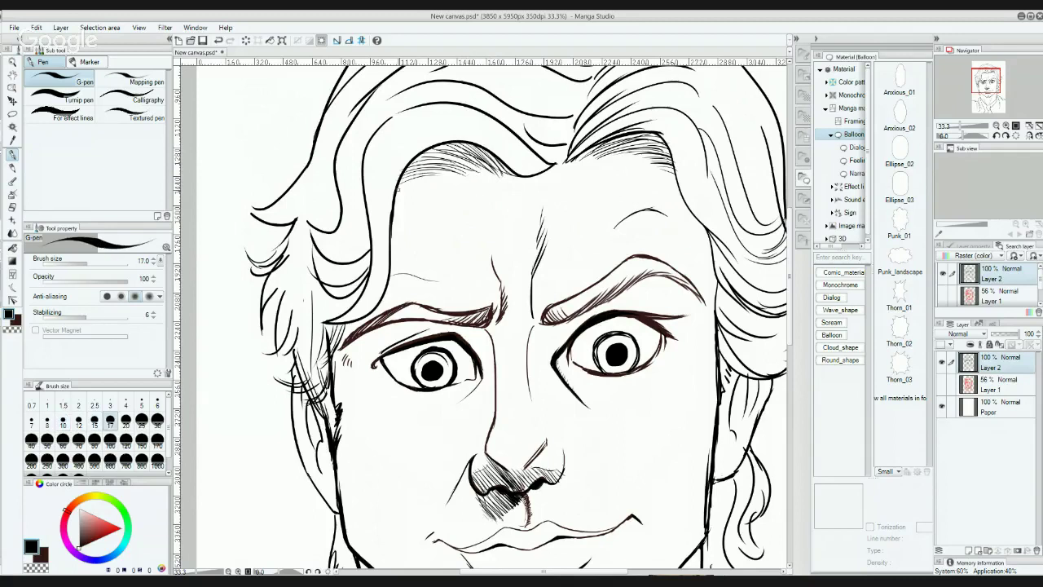
mouse_move(396, 190)
mouse_down()
mouse_move(456, 173)
mouse_move(411, 181)
mouse_up()
mouse_move(414, 182)
mouse_down()
mouse_move(450, 180)
mouse_move(421, 176)
mouse_up()
drag(424, 181, 451, 175)
mouse_move(398, 185)
mouse_down()
mouse_move(470, 157)
mouse_move(426, 170)
mouse_up()
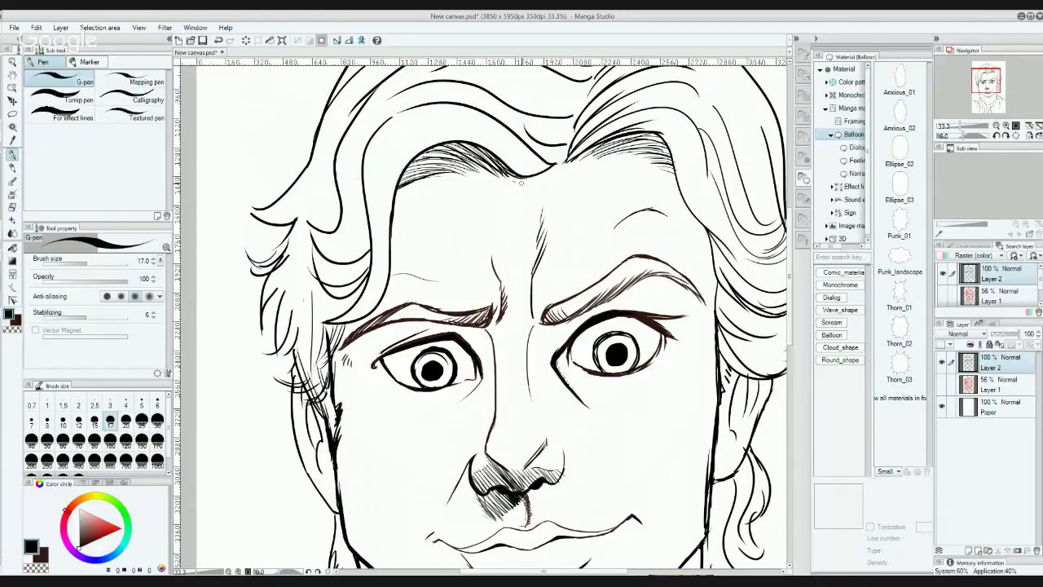
Step: Touch up the shading under both hair curves and ink a short forehead line beside the left lock
drag(516, 181, 506, 176)
mouse_move(675, 170)
mouse_down()
mouse_move(663, 159)
mouse_move(657, 170)
mouse_up()
drag(390, 243, 425, 252)
Step: Thicken the left cheek contour from below the sideburn down to the jaw corner with overlapping strokes
scroll(350, 322, down, 3)
scroll(351, 321, down, 2)
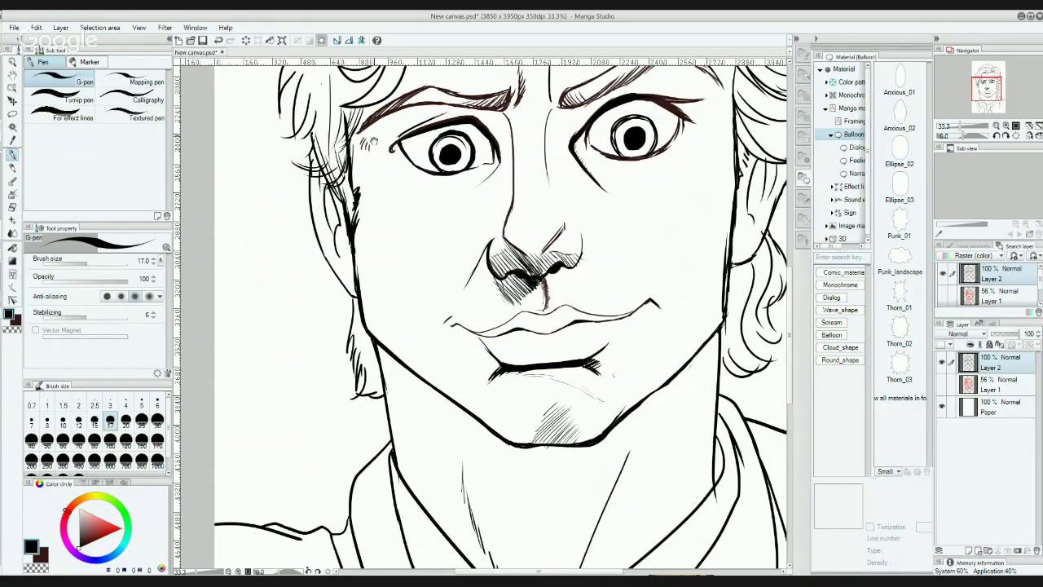
drag(374, 142, 358, 163)
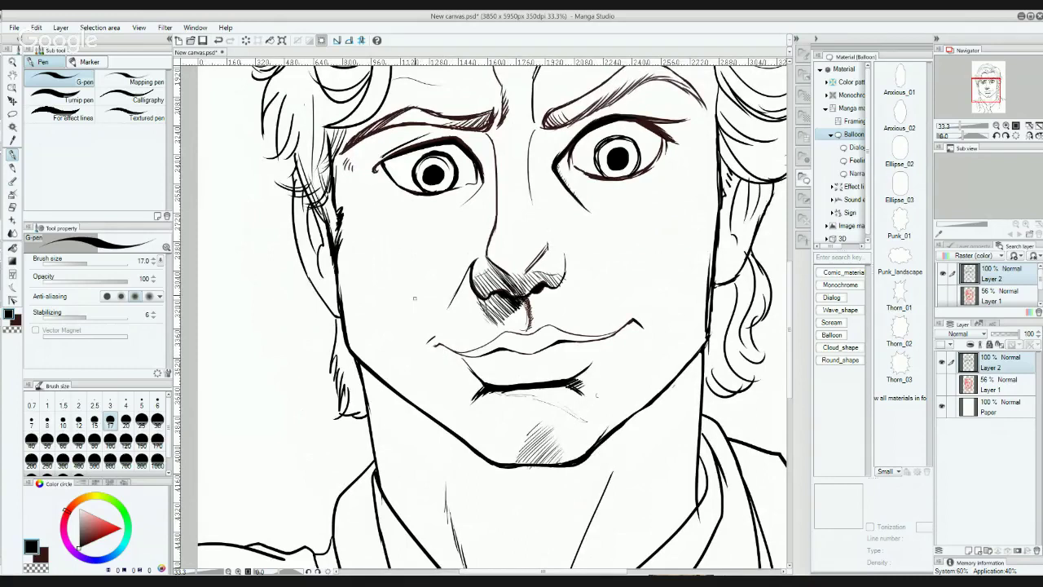
drag(337, 273, 354, 352)
drag(338, 273, 371, 366)
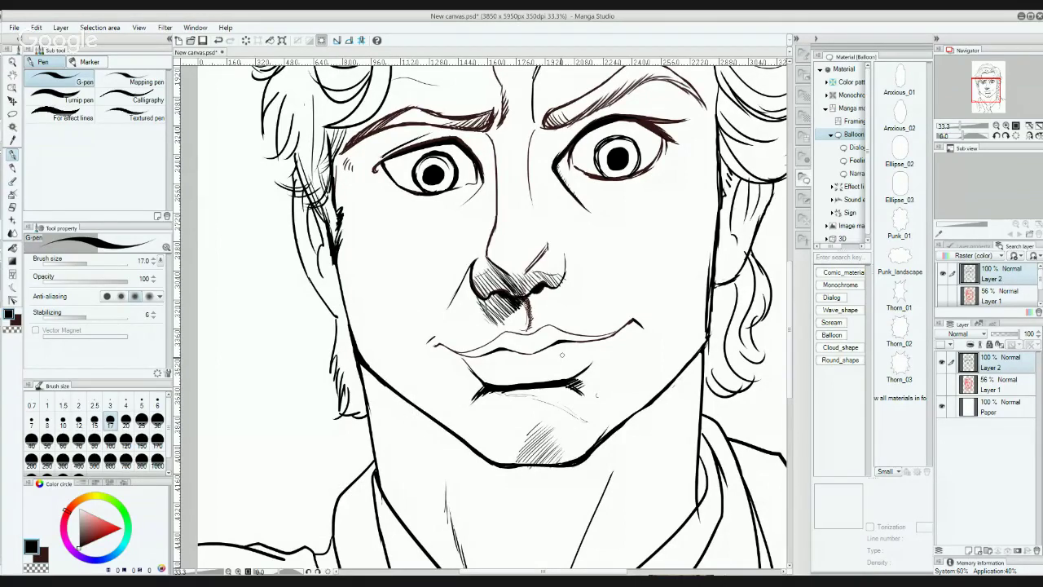
drag(335, 318, 350, 324)
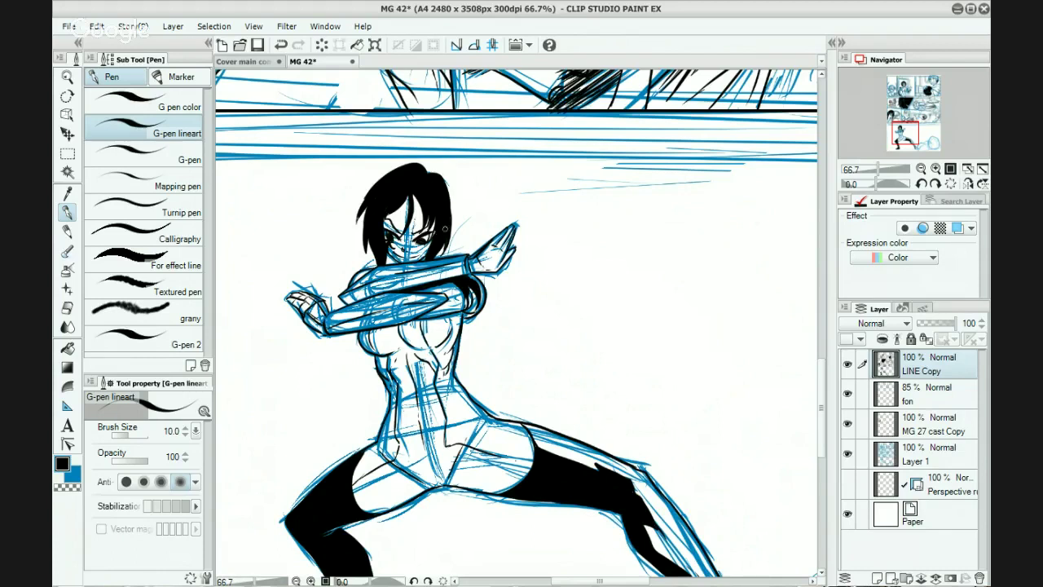
Step: On the MG 42 comic page, carve thin highlight strands into the woman's black hair using the transparent colour, with black ink touch-ups
drag(430, 225, 433, 240)
click(69, 487)
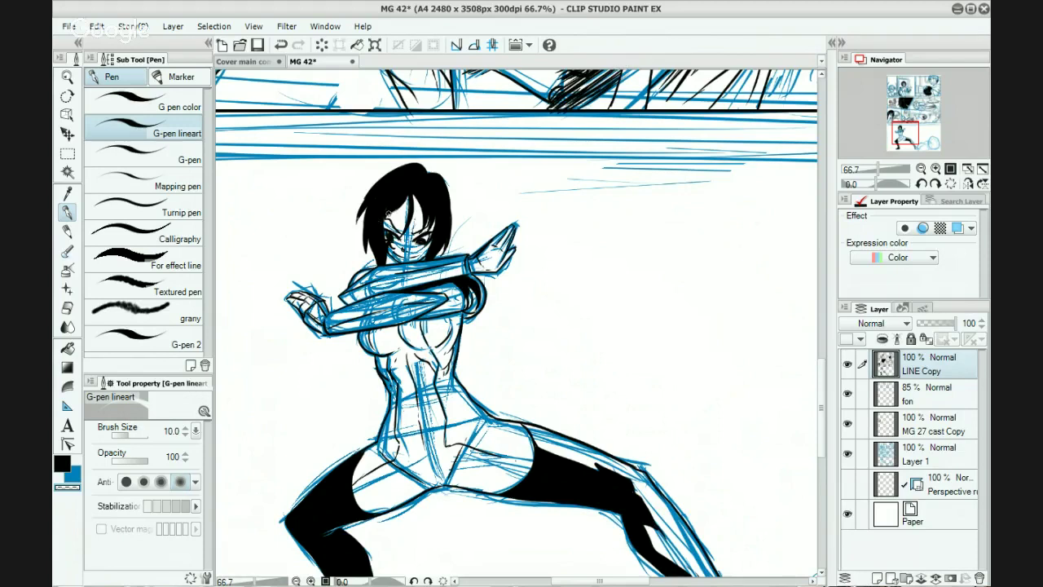
key(ctrl+z)
mouse_move(393, 212)
mouse_down()
mouse_move(376, 220)
mouse_move(403, 196)
mouse_move(371, 225)
mouse_up()
key(ctrl+z)
key(ctrl+z)
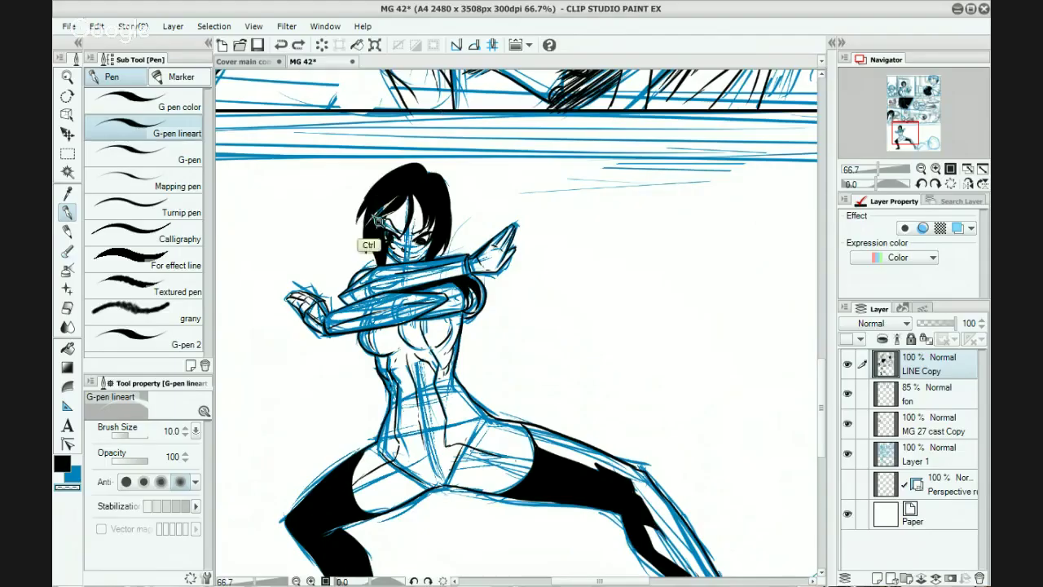
drag(366, 236, 379, 219)
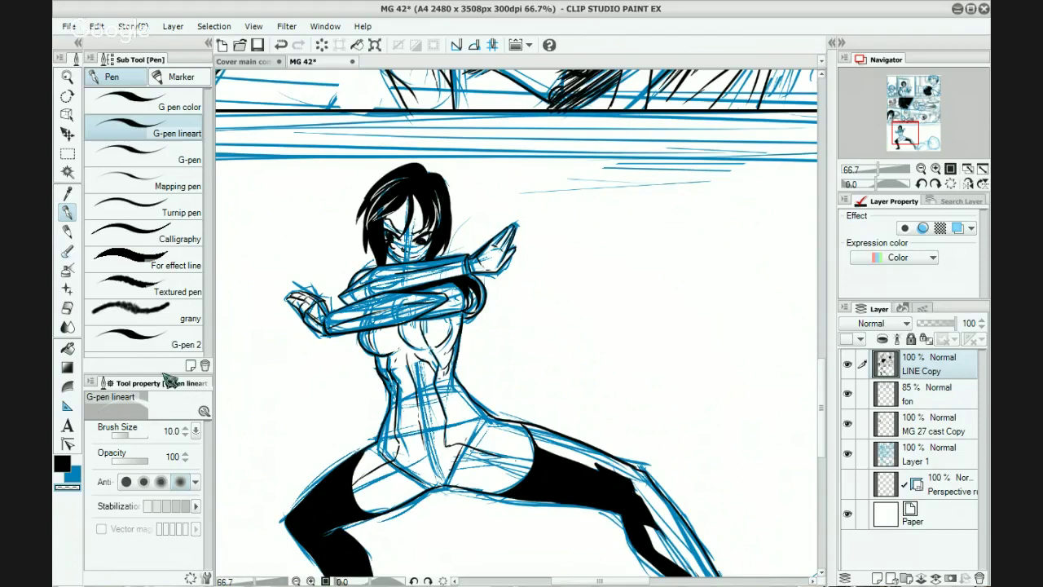
click(62, 466)
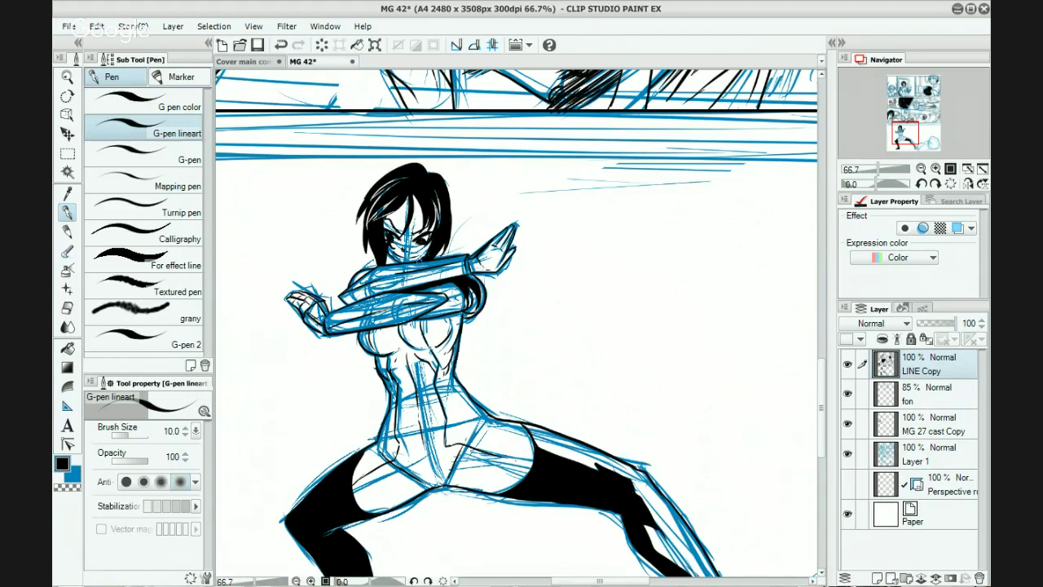
click(66, 488)
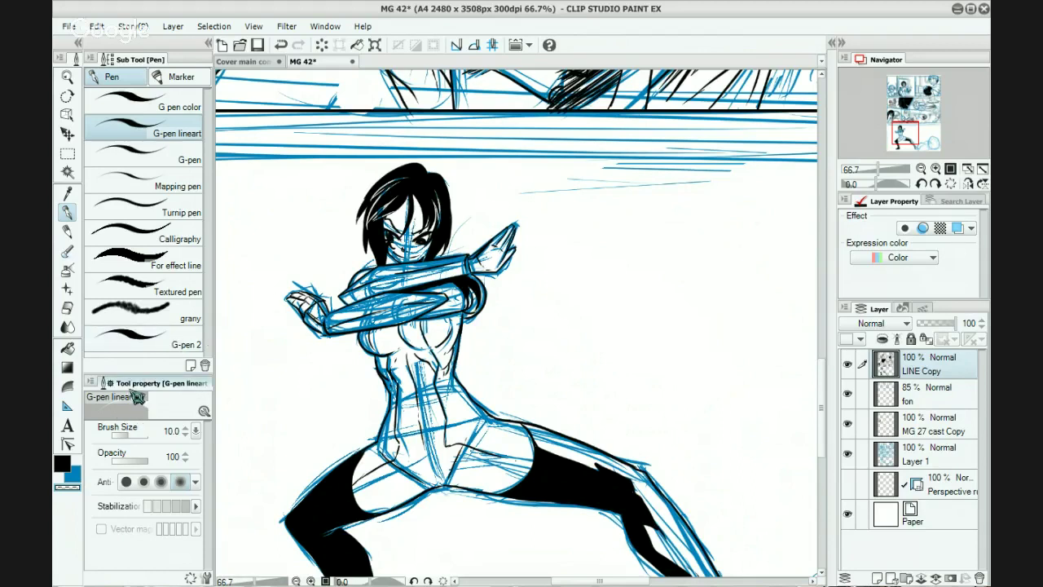
click(67, 466)
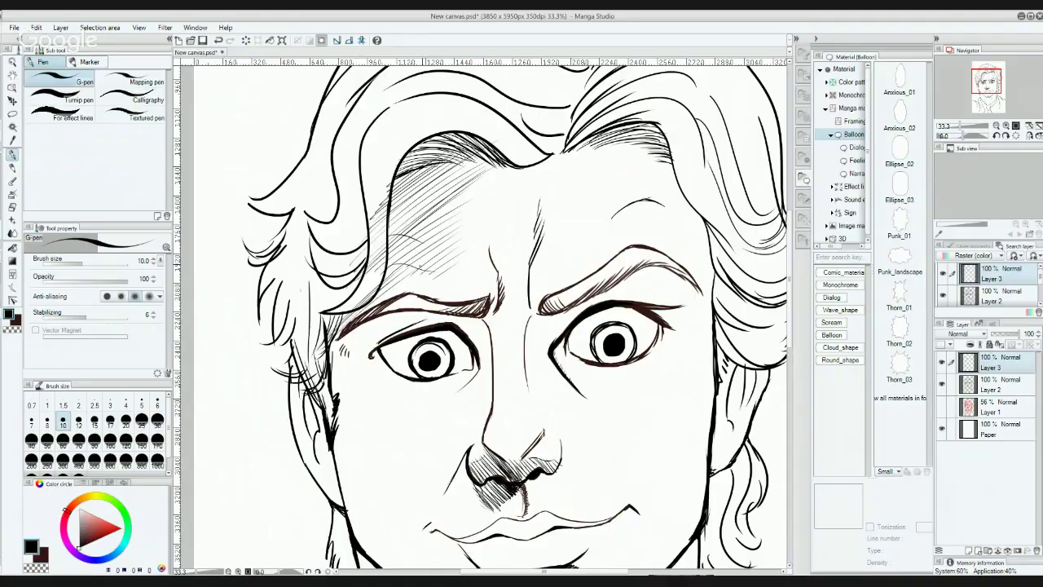
Step: On the male portrait, hatch the shadow between the left eye and the nose bridge with the G-pen
mouse_move(383, 304)
mouse_down()
mouse_move(429, 273)
mouse_move(461, 286)
mouse_up()
drag(494, 353, 482, 262)
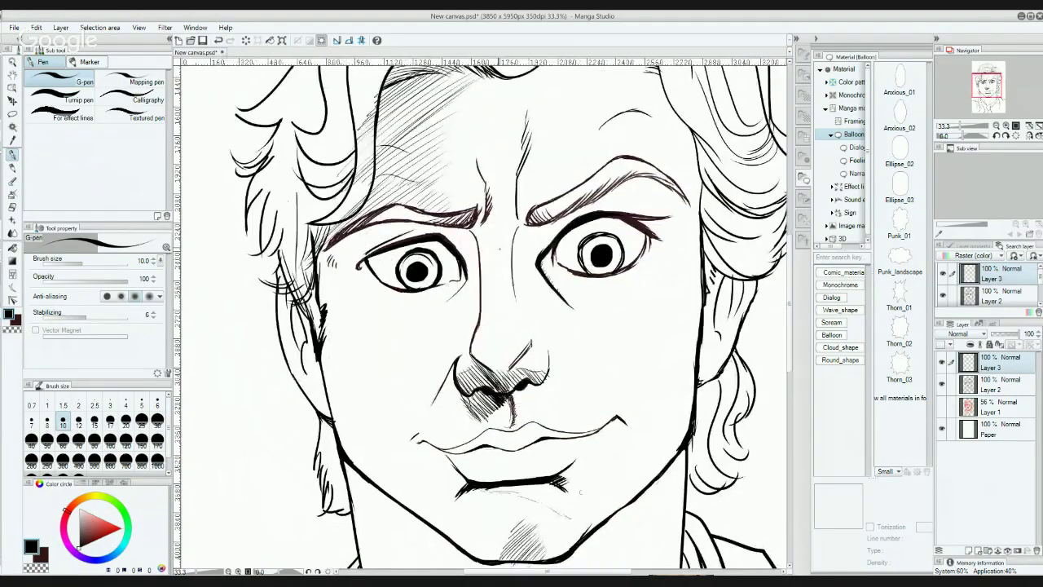
mouse_move(417, 235)
mouse_down()
mouse_move(479, 226)
mouse_move(484, 253)
mouse_up()
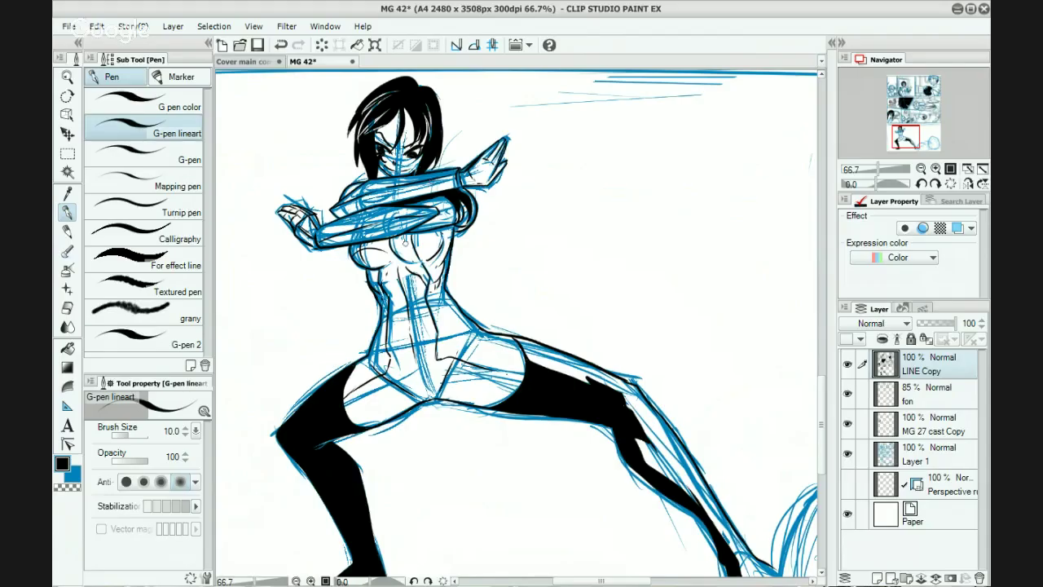
Step: On the comic page, ink hatched shading across the fighting woman's chest below her crossed arms
drag(399, 252, 433, 255)
drag(363, 249, 356, 259)
drag(370, 248, 360, 265)
drag(373, 251, 366, 265)
mouse_move(378, 251)
mouse_down()
mouse_move(370, 265)
mouse_move(407, 253)
mouse_move(419, 263)
mouse_up()
drag(419, 243, 432, 260)
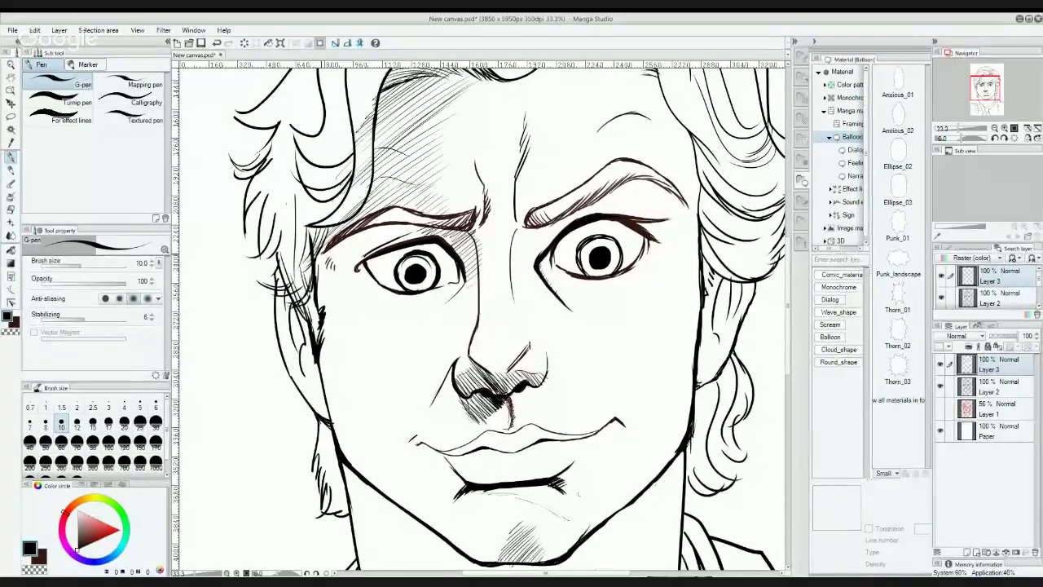
Step: On the portrait, hatch diagonal shading around the left eye, from beneath the eyebrow to the temple and upper cheek
mouse_move(319, 261)
mouse_down()
mouse_move(356, 233)
mouse_move(326, 262)
mouse_up()
mouse_move(373, 237)
mouse_down()
mouse_move(342, 274)
mouse_move(359, 269)
mouse_up()
mouse_move(413, 226)
mouse_down()
mouse_move(323, 297)
mouse_move(331, 308)
mouse_move(345, 267)
mouse_up()
drag(326, 310, 370, 271)
drag(326, 319, 370, 287)
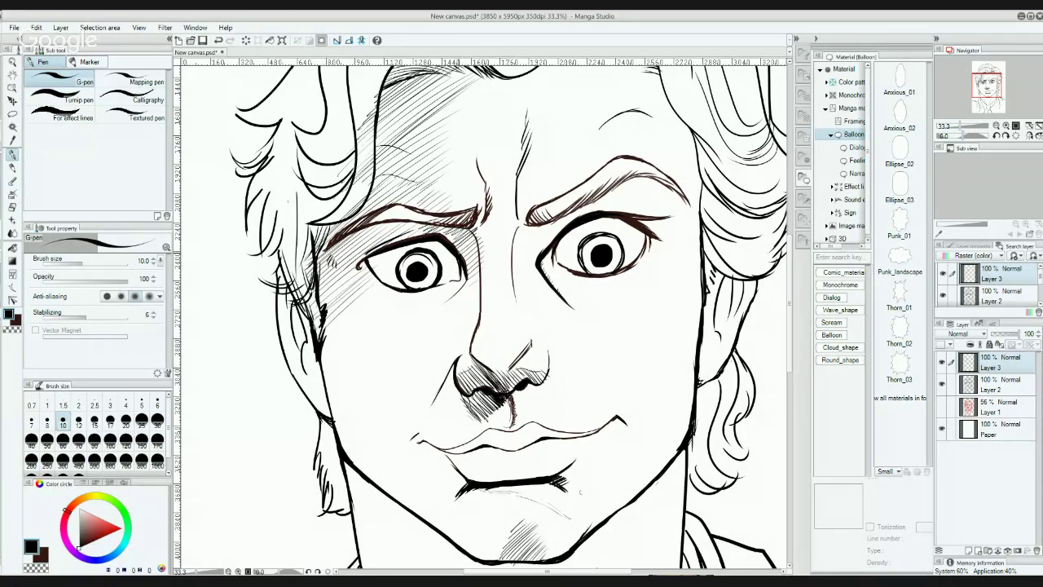
Step: Hatch diagonal shading down the left side of the nose, from under the eye to the nostril
drag(479, 247, 438, 300)
drag(466, 282, 432, 310)
drag(457, 297, 426, 326)
drag(478, 284, 439, 324)
drag(478, 298, 429, 347)
mouse_move(477, 308)
mouse_down()
mouse_move(424, 359)
mouse_move(441, 361)
mouse_up()
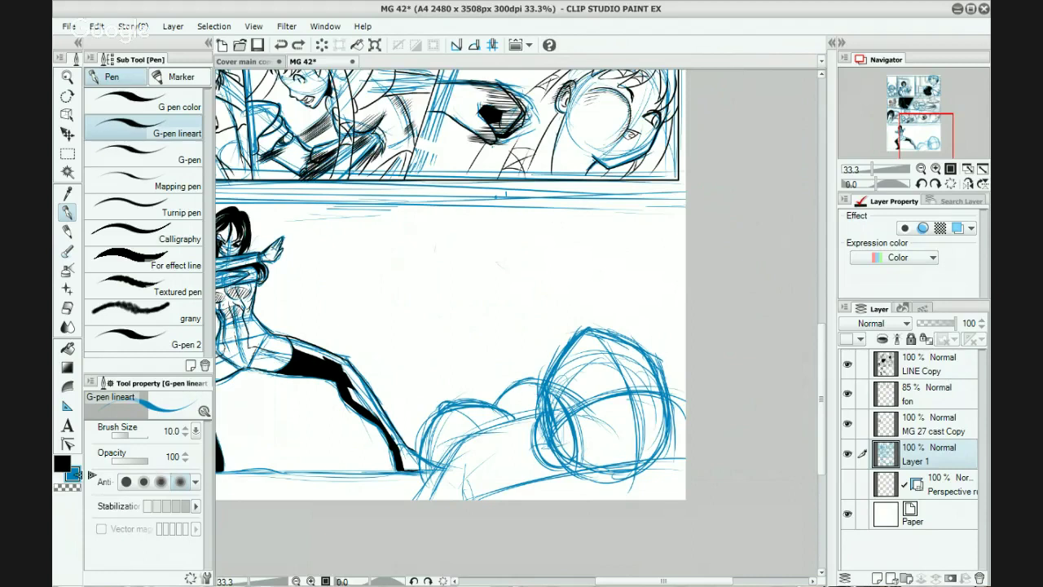
Step: On Layer 1 of the comic page, clean up the blue rounded sketch near the woman's foot and redraw its upper contour
click(67, 308)
drag(447, 400, 436, 408)
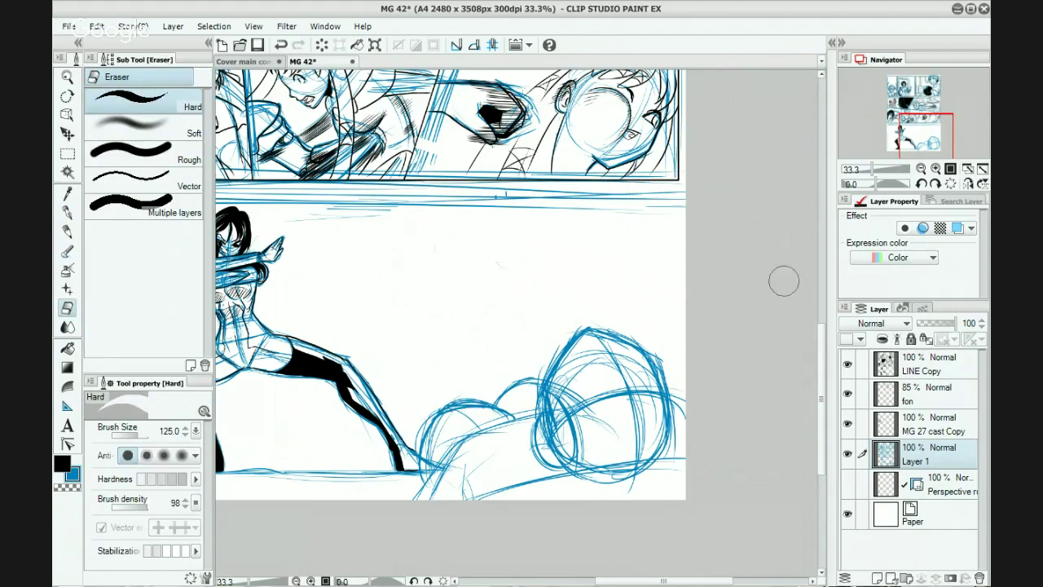
click(68, 211)
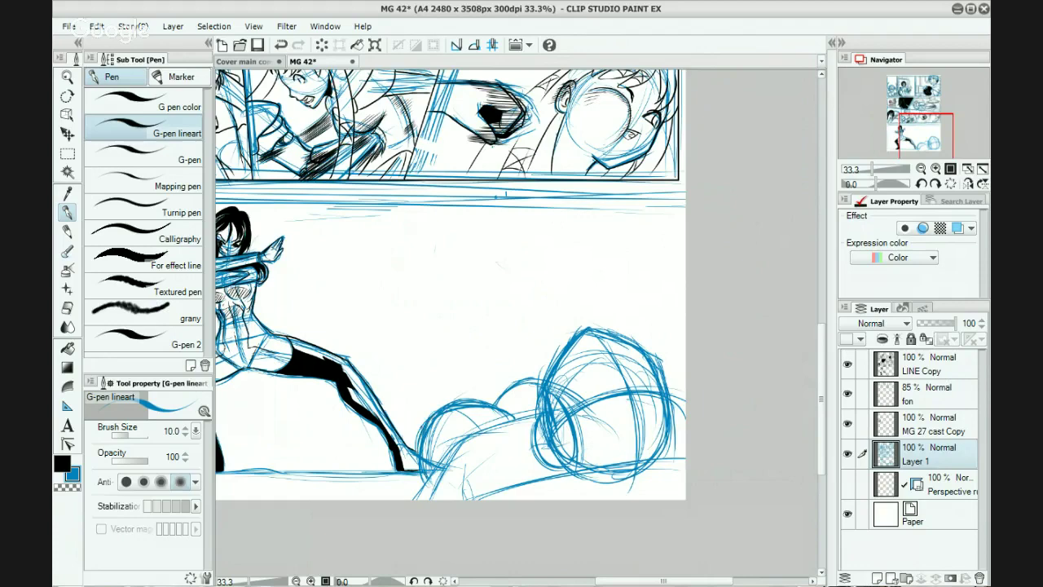
drag(429, 417, 476, 397)
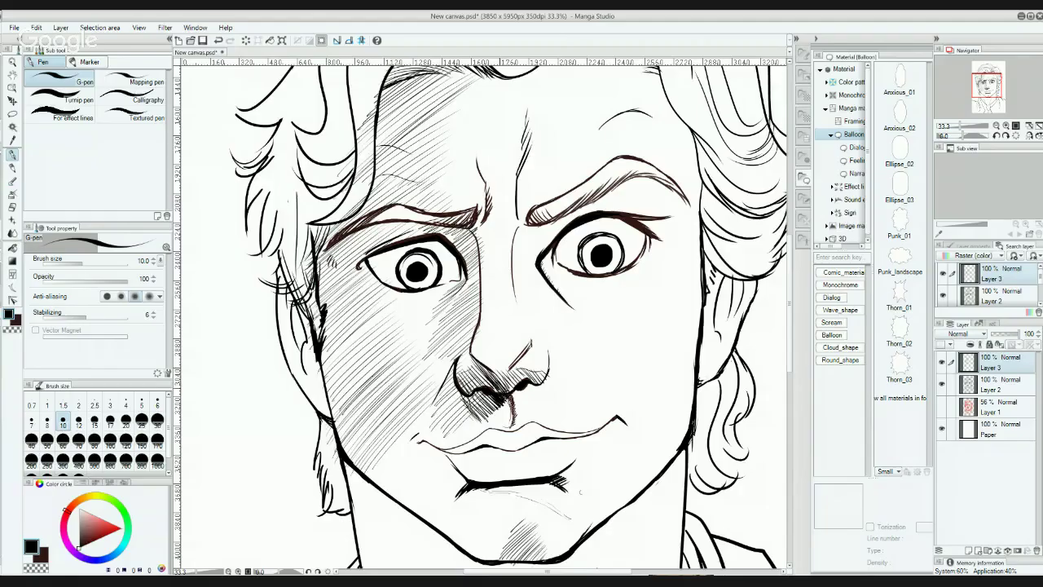
Step: On the portrait, hatch between the nostril and the upper lip, and extend the left cheek shading down to the jaw
drag(461, 432, 491, 401)
mouse_move(471, 433)
mouse_down()
mouse_move(503, 406)
mouse_move(495, 413)
mouse_up()
drag(372, 476, 429, 416)
mouse_move(373, 477)
mouse_down()
mouse_move(440, 407)
mouse_move(429, 426)
mouse_up()
mouse_move(380, 485)
mouse_down()
mouse_move(429, 432)
mouse_move(419, 445)
mouse_up()
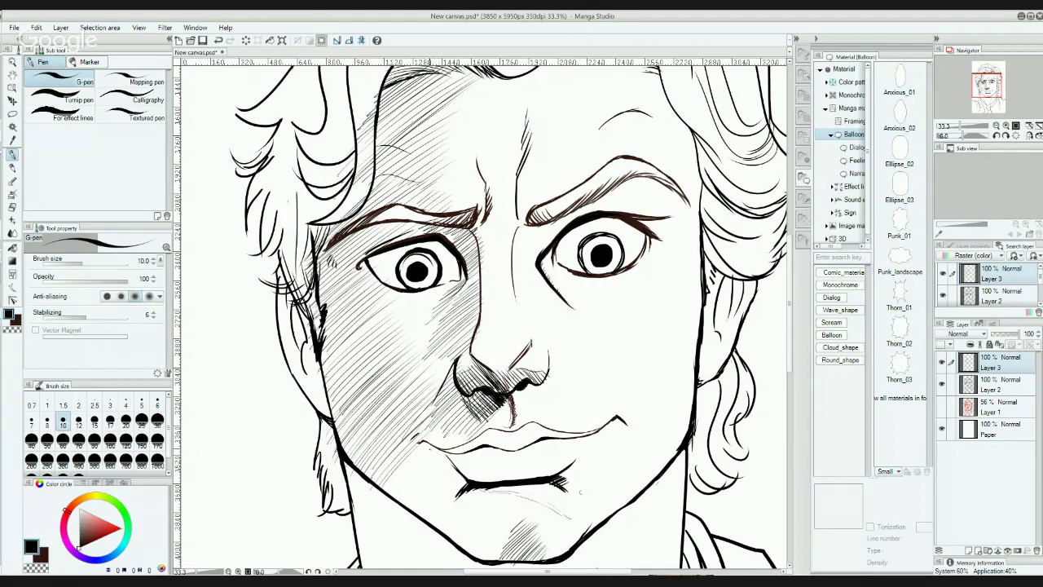
Step: Fill the area around the left mouth corner with diagonal hatching and continue it along the lower left jaw
drag(430, 438, 463, 409)
drag(438, 450, 472, 421)
drag(445, 447, 484, 422)
mouse_move(394, 494)
mouse_down()
mouse_move(446, 448)
mouse_move(430, 443)
mouse_move(437, 452)
mouse_up()
mouse_move(407, 500)
mouse_down()
mouse_move(447, 460)
mouse_move(410, 507)
mouse_up()
drag(458, 454, 422, 490)
drag(461, 459, 419, 513)
drag(460, 479, 429, 522)
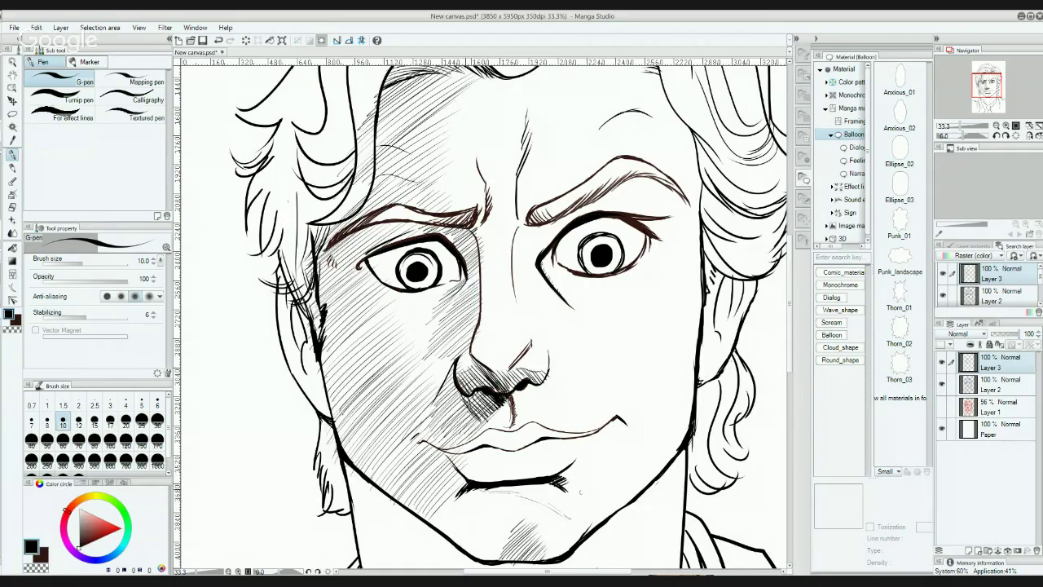
Step: Hatch the shadow beneath the lower lip and extend it toward the left side of the chin
mouse_move(468, 489)
mouse_down()
mouse_move(438, 525)
mouse_move(457, 528)
mouse_up()
drag(501, 487, 474, 513)
drag(523, 486, 510, 497)
mouse_move(535, 486)
mouse_down()
mouse_move(524, 494)
mouse_move(487, 480)
mouse_move(434, 374)
mouse_up()
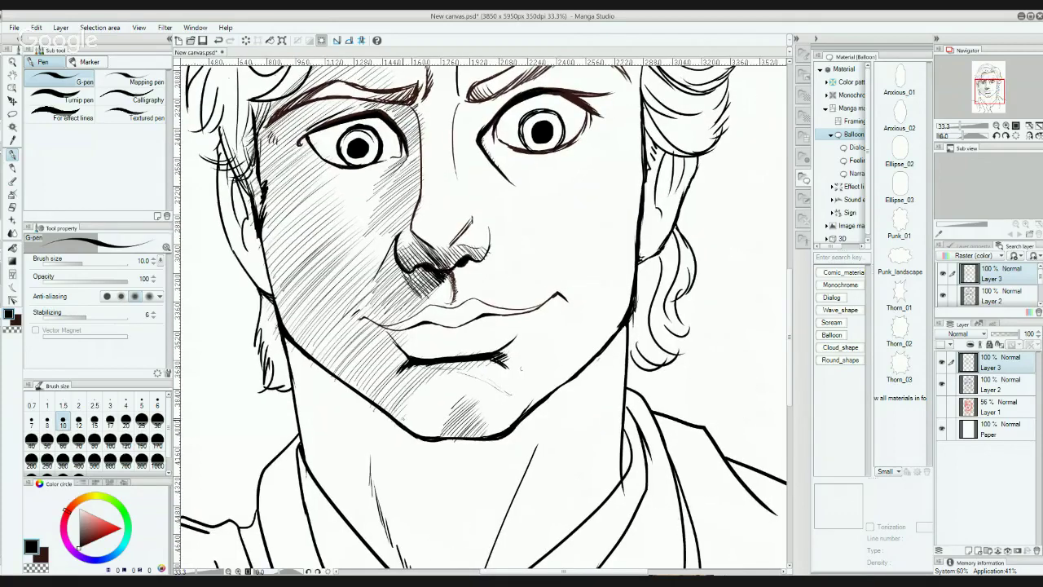
drag(419, 430, 446, 525)
mouse_move(403, 341)
mouse_down()
mouse_move(421, 302)
mouse_move(484, 333)
mouse_move(483, 321)
mouse_move(483, 332)
mouse_up()
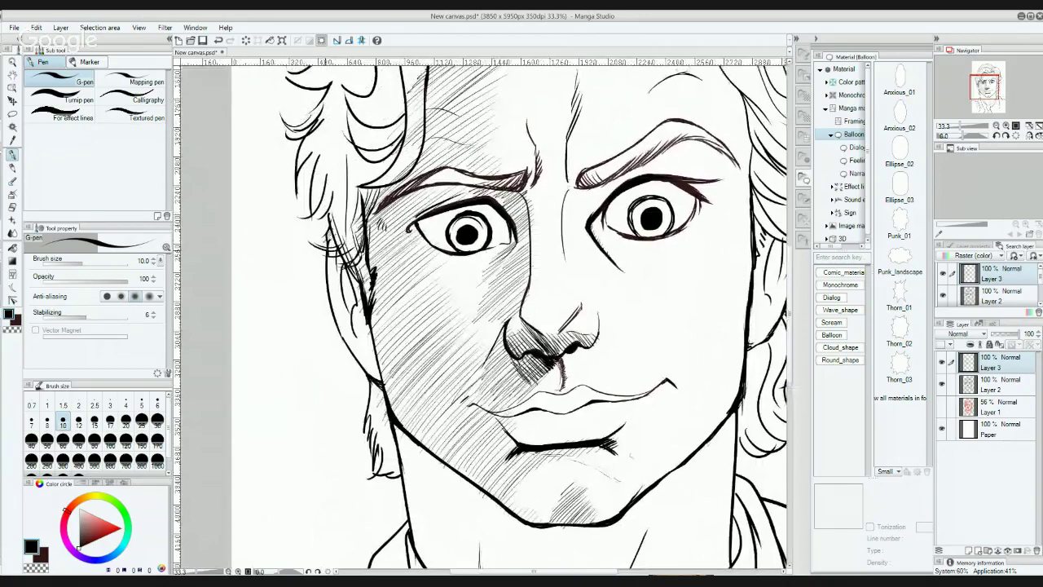
Step: Shade the left ear with fine hatching, from the overlapping hair strands down to the lobe
drag(329, 243, 344, 269)
drag(333, 250, 377, 371)
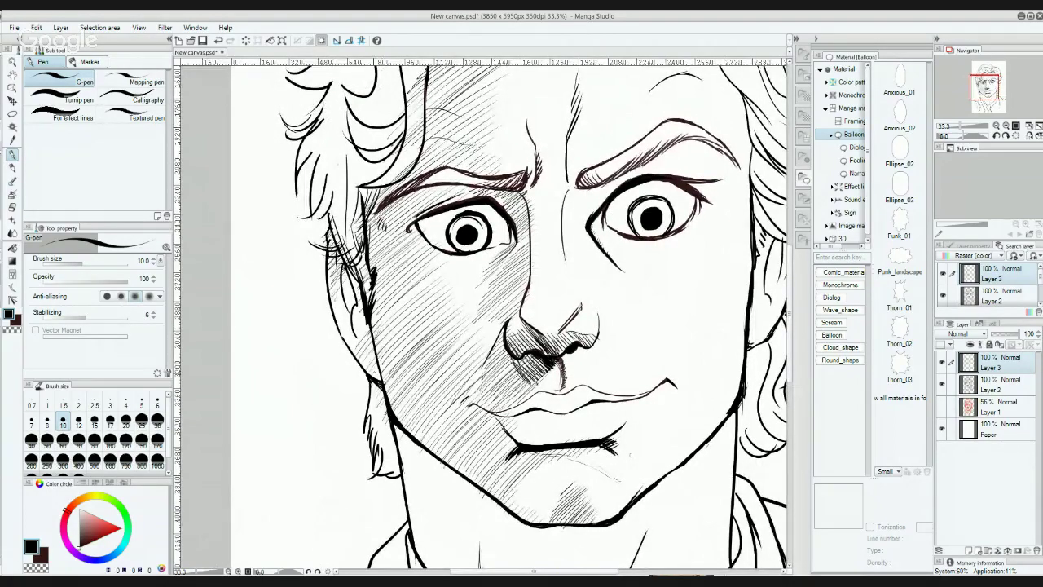
drag(356, 323, 364, 335)
drag(395, 404, 338, 374)
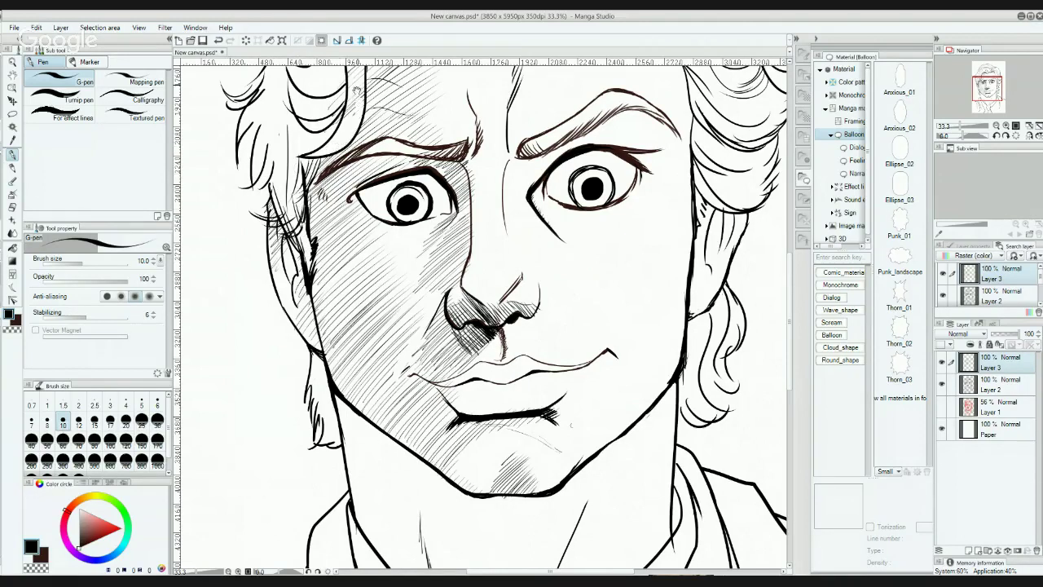
Step: Hatch the upper lip with short diagonal strokes from the left mouth corner across to the right side
drag(340, 114, 361, 342)
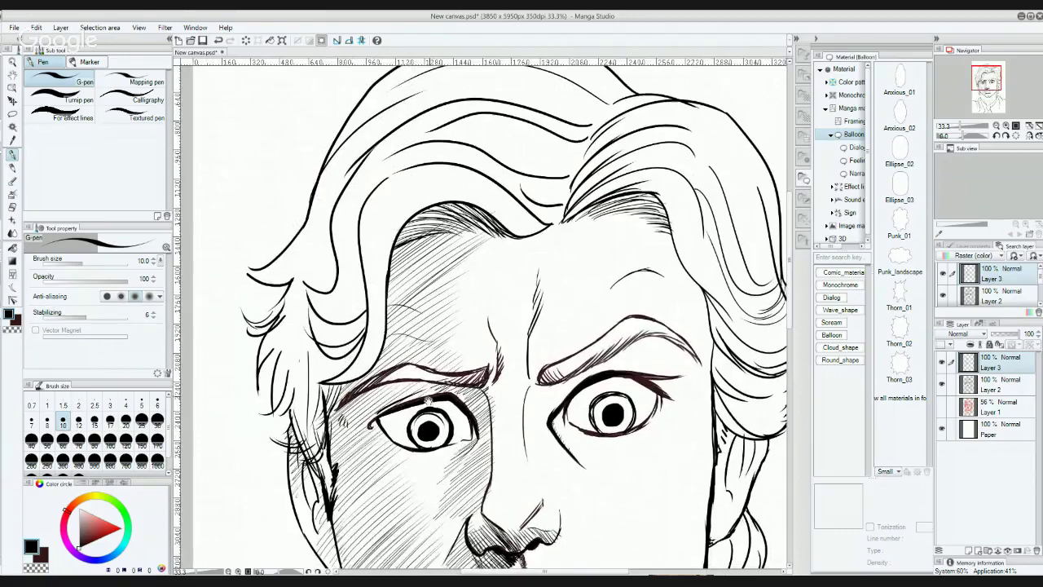
drag(429, 400, 467, 331)
drag(539, 416, 432, 325)
drag(476, 388, 518, 220)
drag(516, 269, 503, 311)
drag(405, 300, 420, 291)
drag(412, 300, 430, 286)
drag(421, 299, 433, 280)
drag(432, 293, 463, 279)
drag(453, 297, 472, 279)
drag(463, 296, 481, 277)
drag(472, 299, 486, 277)
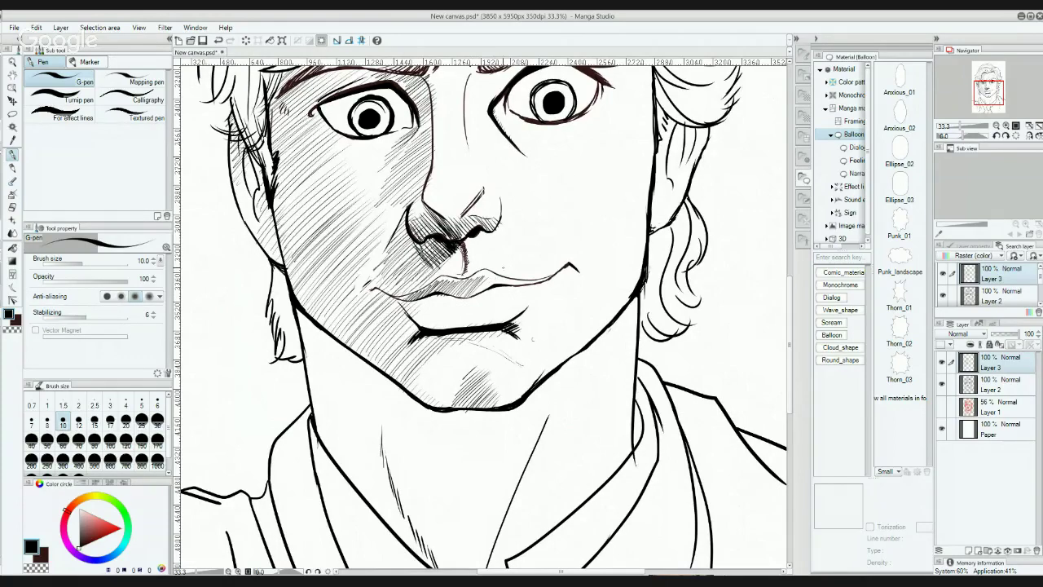
drag(490, 287, 501, 276)
drag(496, 283, 507, 277)
drag(553, 240, 559, 315)
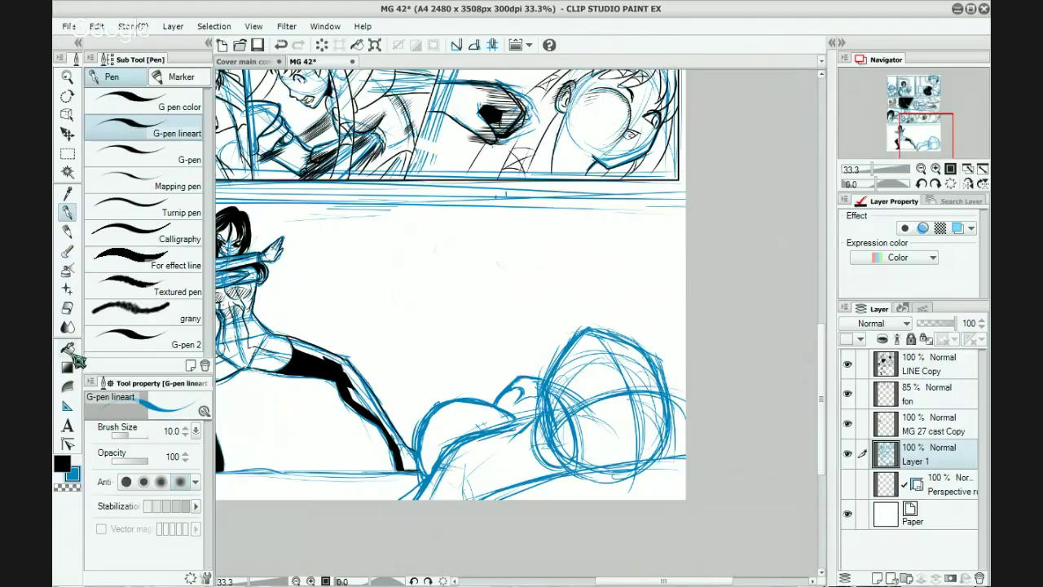
click(68, 309)
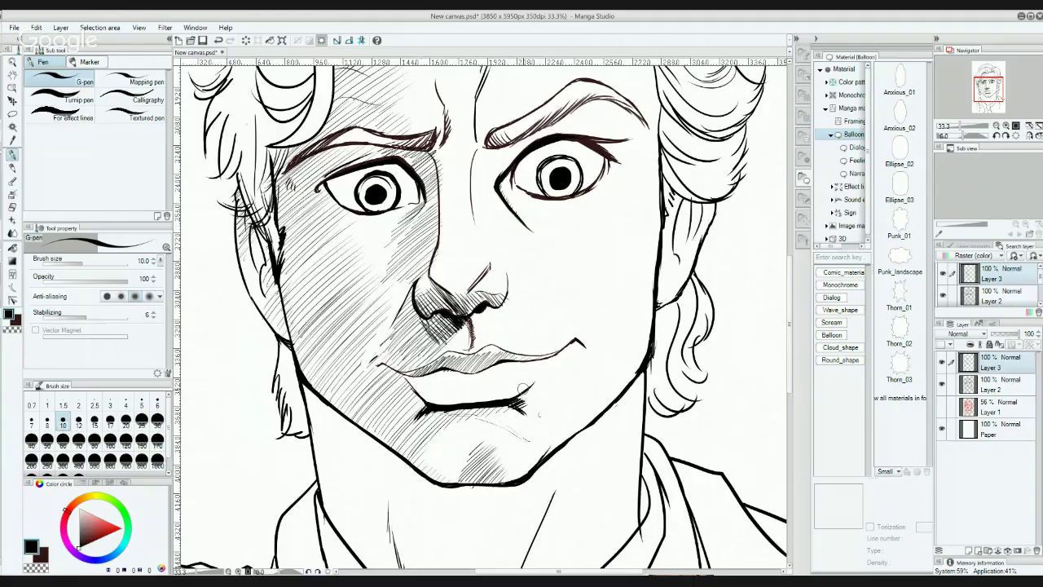
click(67, 211)
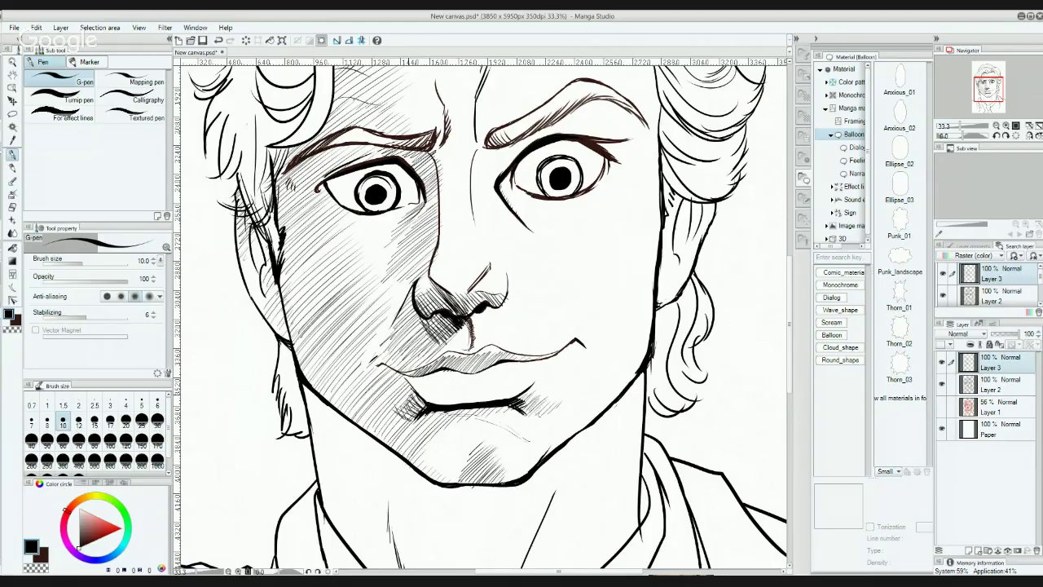
Step: Darken the hatching at both mouth corners and add denser strokes on the jaw below the left corner
drag(430, 391, 393, 417)
mouse_move(536, 392)
mouse_down()
mouse_move(527, 410)
mouse_move(545, 413)
mouse_up()
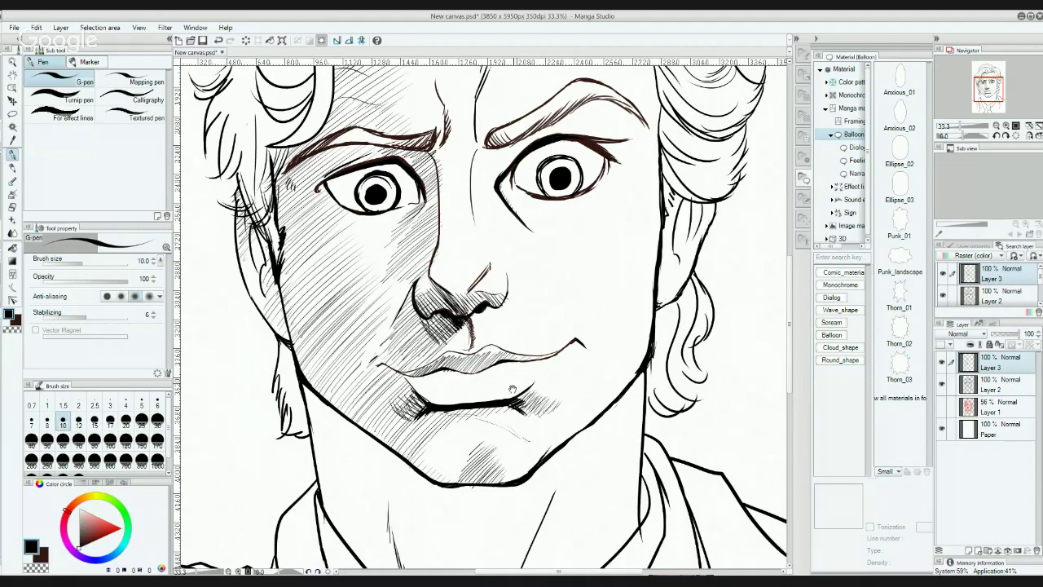
scroll(512, 389, down, 2)
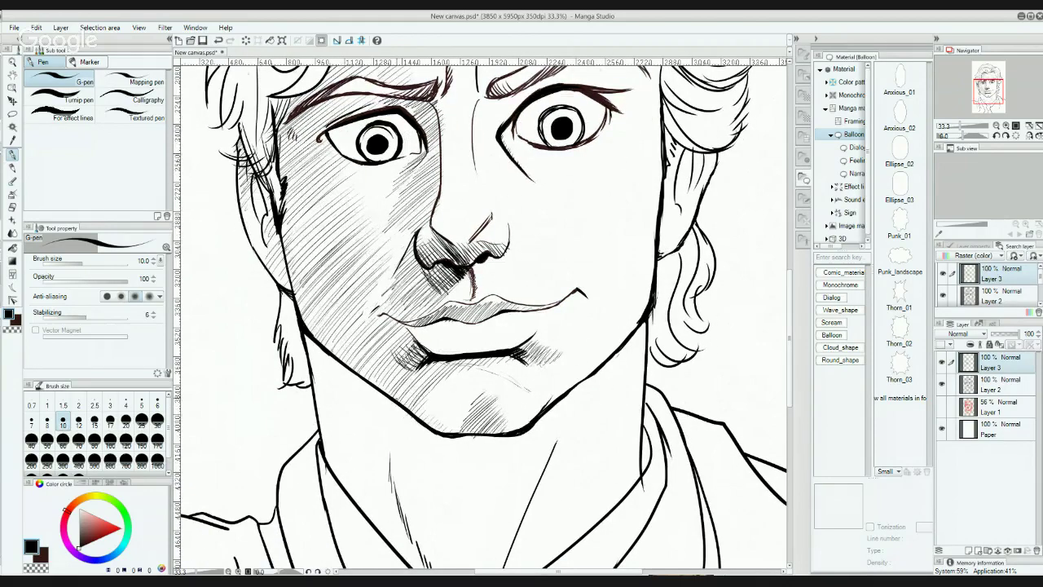
drag(398, 396, 434, 368)
mouse_move(392, 337)
mouse_down()
mouse_move(364, 370)
mouse_move(430, 345)
mouse_up()
scroll(481, 318, up, 3)
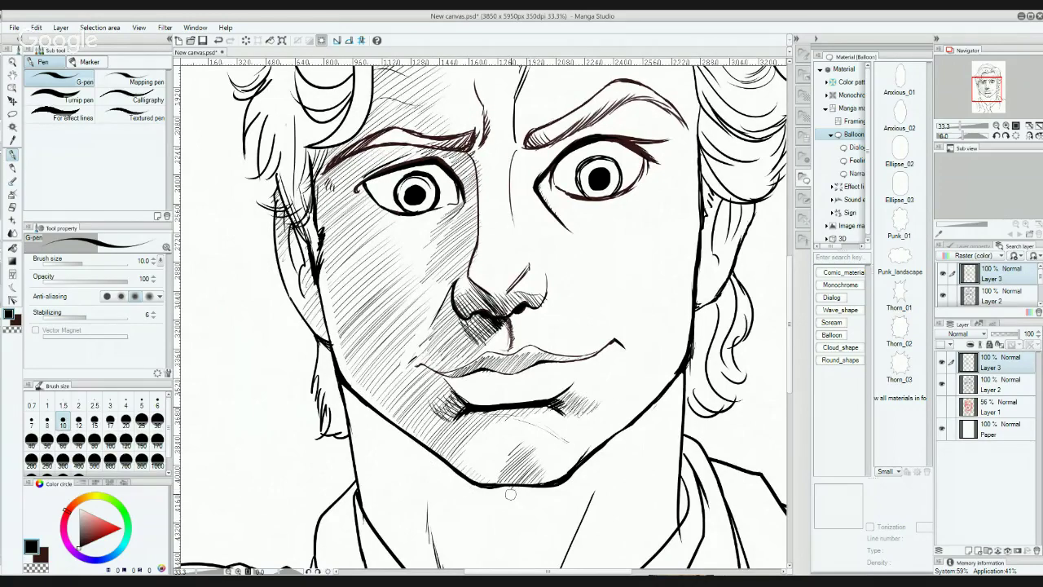
Step: Deepen the shadow at the outer corner of the left eye, beneath the eyebrow tail, with additional diagonal strokes
drag(396, 262, 431, 326)
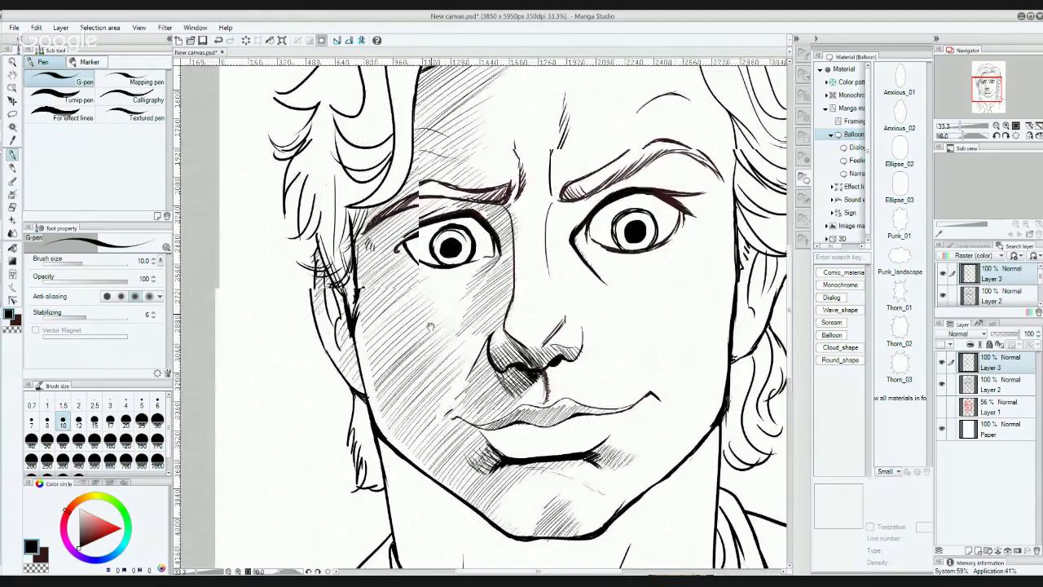
drag(431, 327, 427, 348)
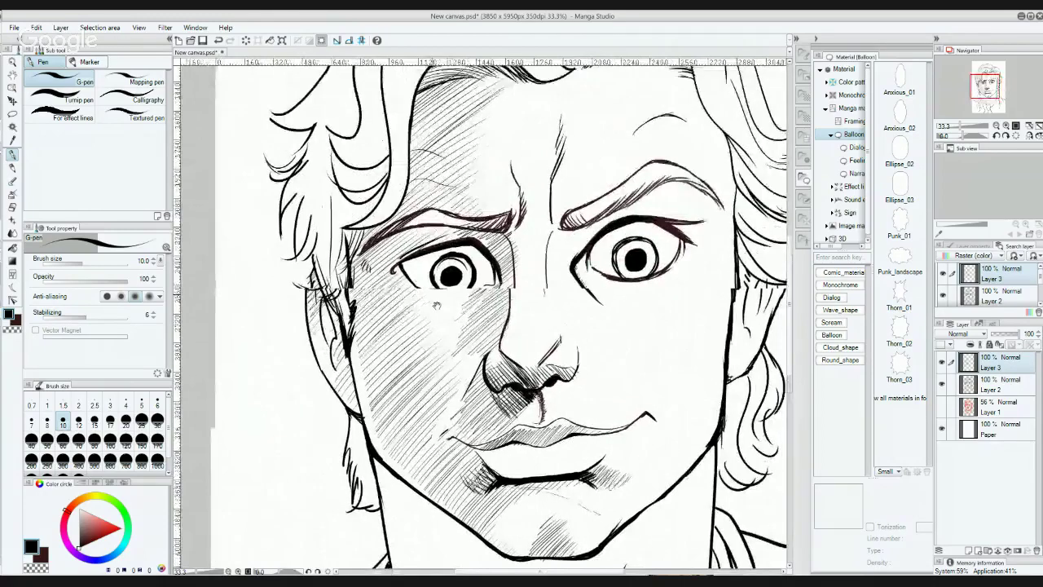
drag(437, 304, 445, 313)
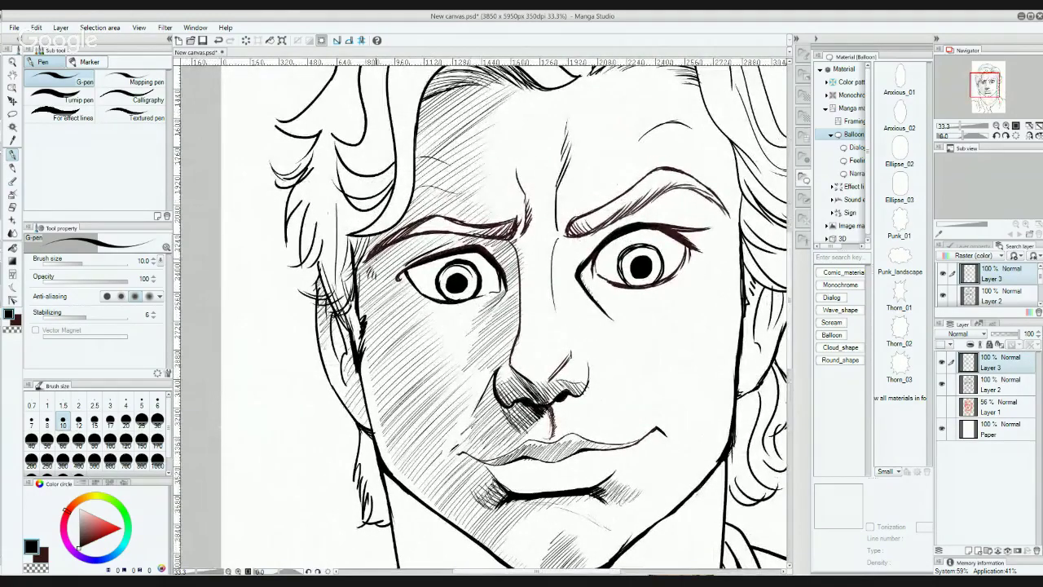
drag(359, 275, 389, 249)
drag(363, 278, 402, 244)
drag(375, 282, 409, 258)
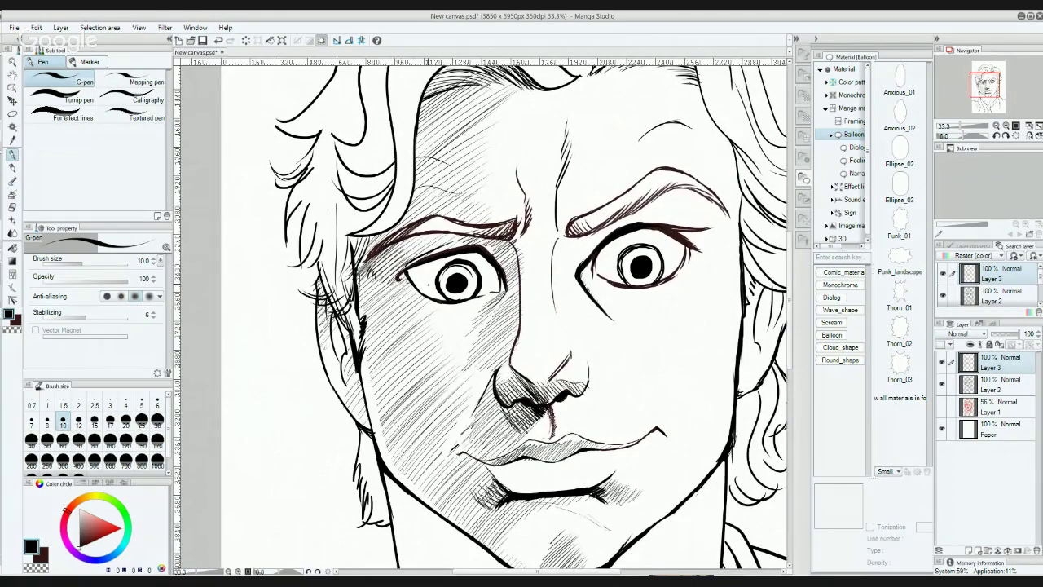
Step: Hatch a small shadow at the inner corner of the right eye, along its lower lid line
drag(500, 305, 455, 288)
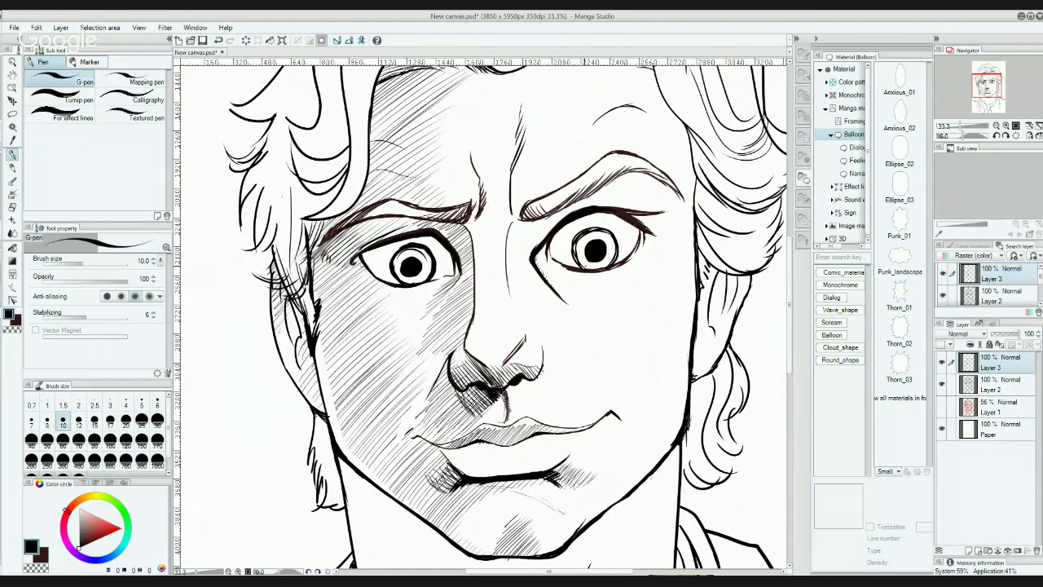
drag(600, 245, 544, 343)
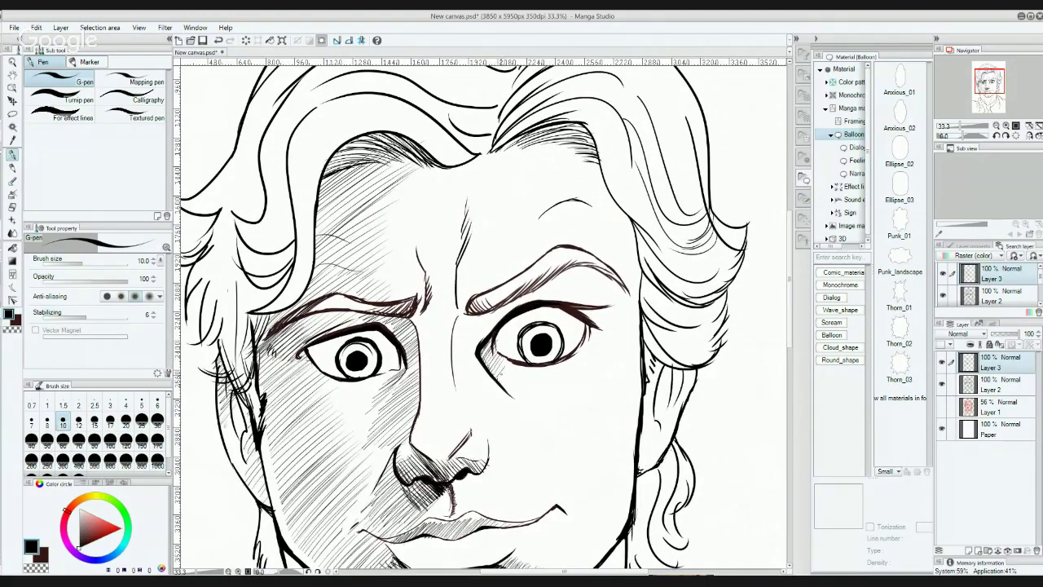
drag(510, 368, 581, 287)
drag(558, 193, 578, 235)
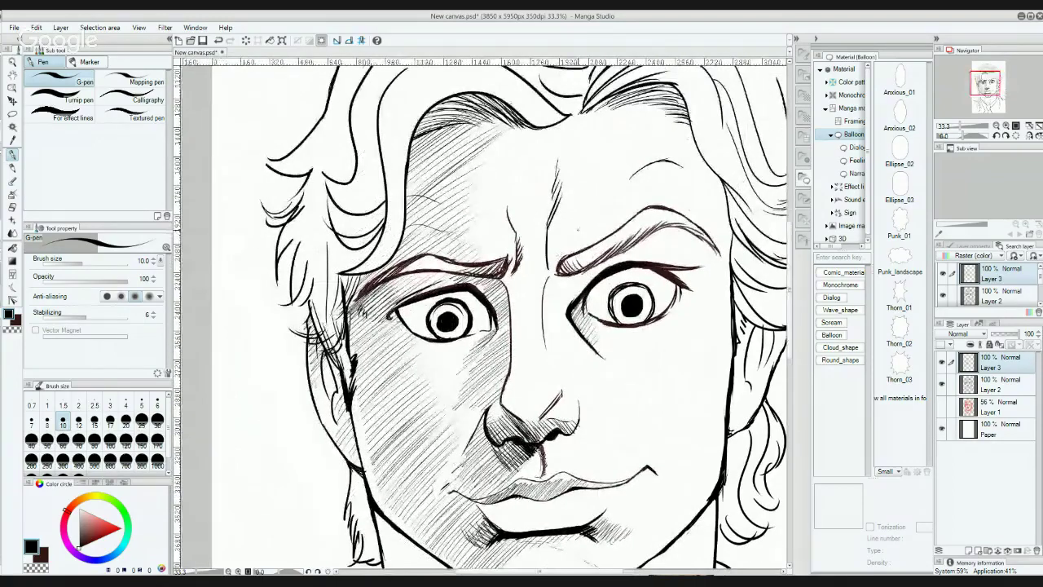
Step: Darken the shading on the left side of the forehead with diagonal strokes running down to the left eyebrow
mouse_move(496, 178)
mouse_down()
mouse_move(501, 234)
mouse_move(414, 251)
mouse_up()
drag(470, 205, 395, 279)
drag(476, 227, 412, 269)
drag(478, 226, 399, 286)
mouse_move(471, 241)
mouse_down()
mouse_move(396, 299)
mouse_move(410, 285)
mouse_up()
mouse_move(474, 247)
mouse_down()
mouse_move(410, 290)
mouse_move(425, 282)
mouse_move(411, 307)
mouse_up()
drag(468, 277, 417, 322)
mouse_move(476, 287)
mouse_down()
mouse_move(432, 319)
mouse_move(440, 316)
mouse_up()
mouse_move(478, 296)
mouse_down()
mouse_move(453, 317)
mouse_move(463, 319)
mouse_up()
mouse_move(494, 304)
mouse_down()
mouse_move(472, 319)
mouse_move(489, 319)
mouse_up()
mouse_move(521, 305)
mouse_down()
mouse_move(501, 318)
mouse_move(510, 318)
mouse_move(480, 318)
mouse_up()
drag(490, 304, 471, 318)
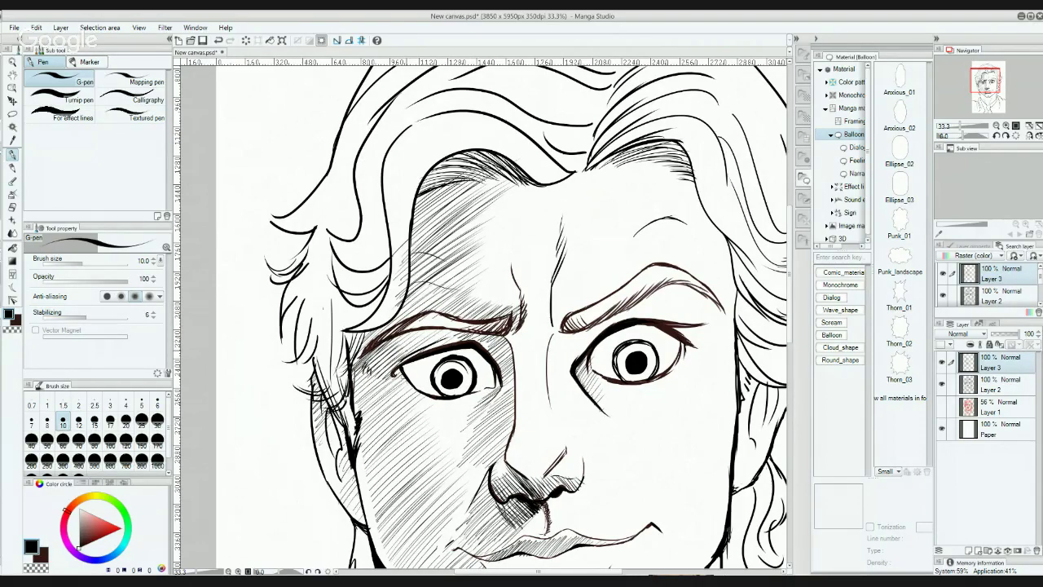
mouse_move(432, 348)
mouse_down()
mouse_move(476, 327)
mouse_move(510, 337)
mouse_up()
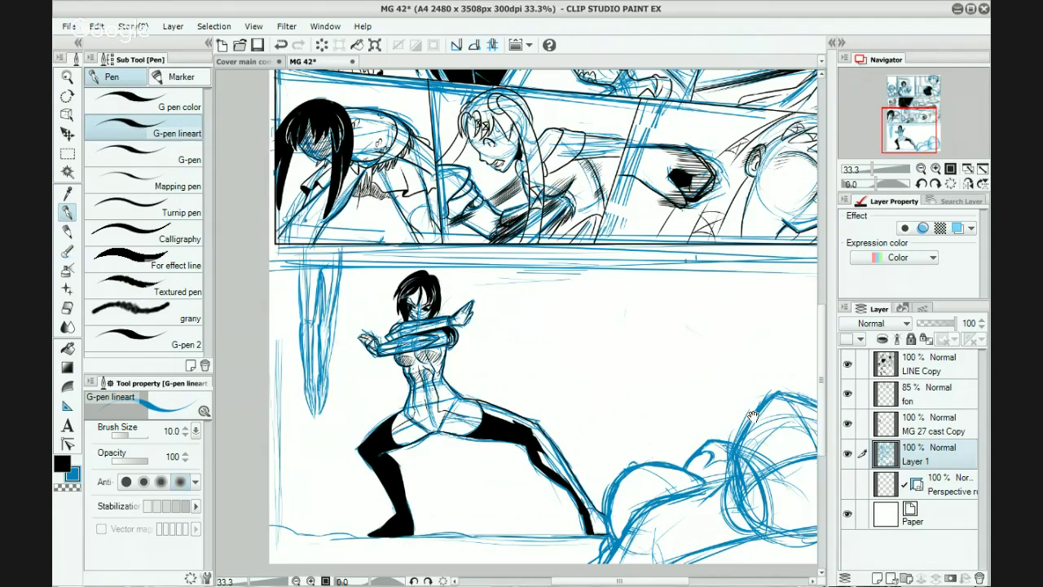
Step: Deepen the neck shadow below the left jaw with more diagonal hatching down to the collar opening
drag(792, 384, 639, 384)
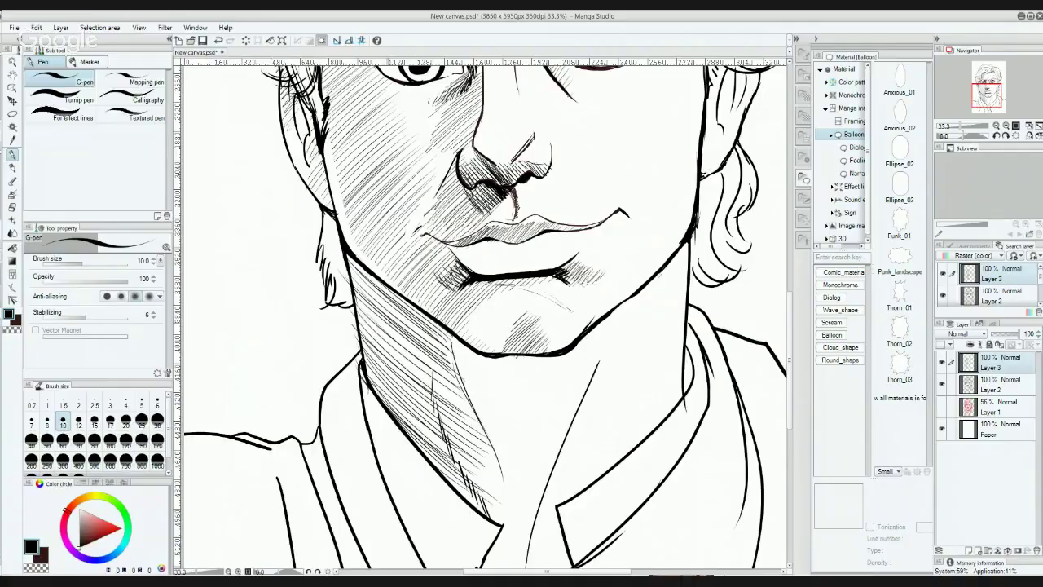
drag(365, 313, 481, 417)
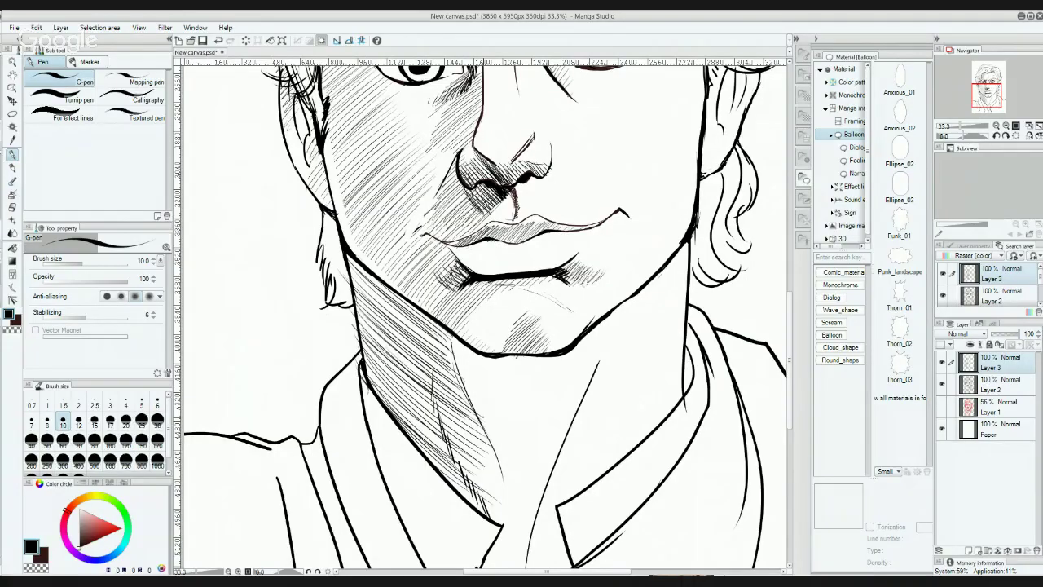
drag(375, 326, 489, 481)
drag(420, 424, 505, 486)
drag(436, 441, 502, 523)
mouse_move(438, 466)
mouse_down()
mouse_move(473, 498)
mouse_move(472, 488)
mouse_up()
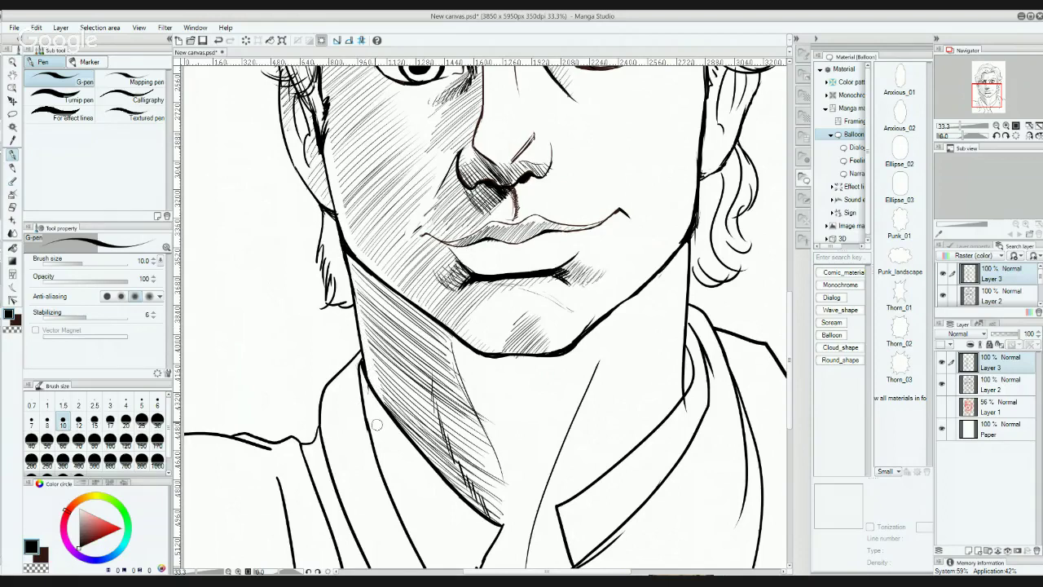
mouse_move(494, 316)
mouse_down()
mouse_move(467, 386)
mouse_move(417, 433)
mouse_up()
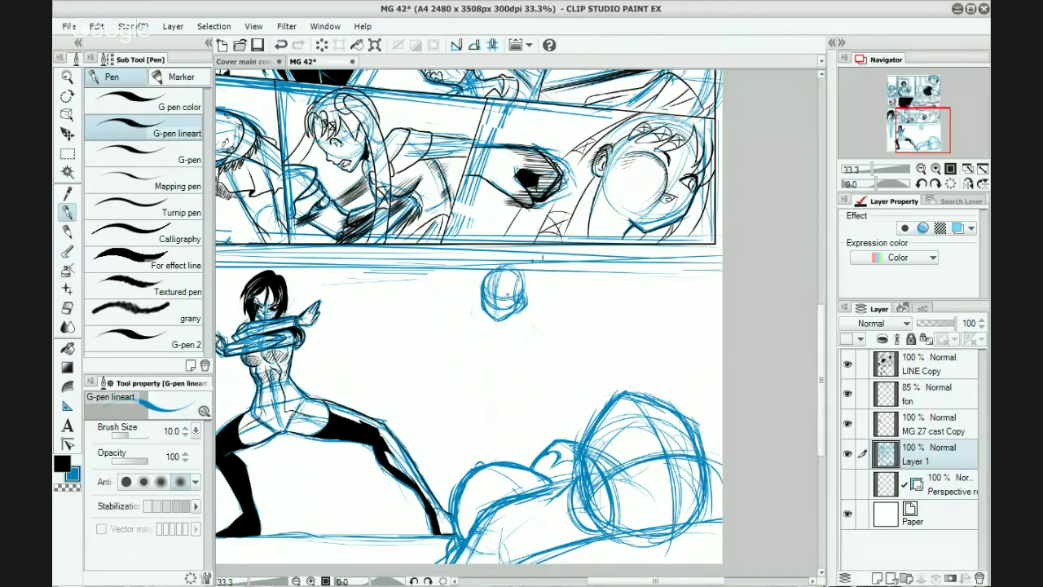
Step: On the comic page, undo the first stroke and sketch a blue forearm extending right from the small oval in the bottom panel
mouse_move(503, 293)
mouse_down()
mouse_move(537, 297)
mouse_move(541, 333)
mouse_move(554, 315)
mouse_up()
key(ctrl+z)
mouse_move(535, 299)
mouse_down()
mouse_move(560, 316)
mouse_move(546, 330)
mouse_up()
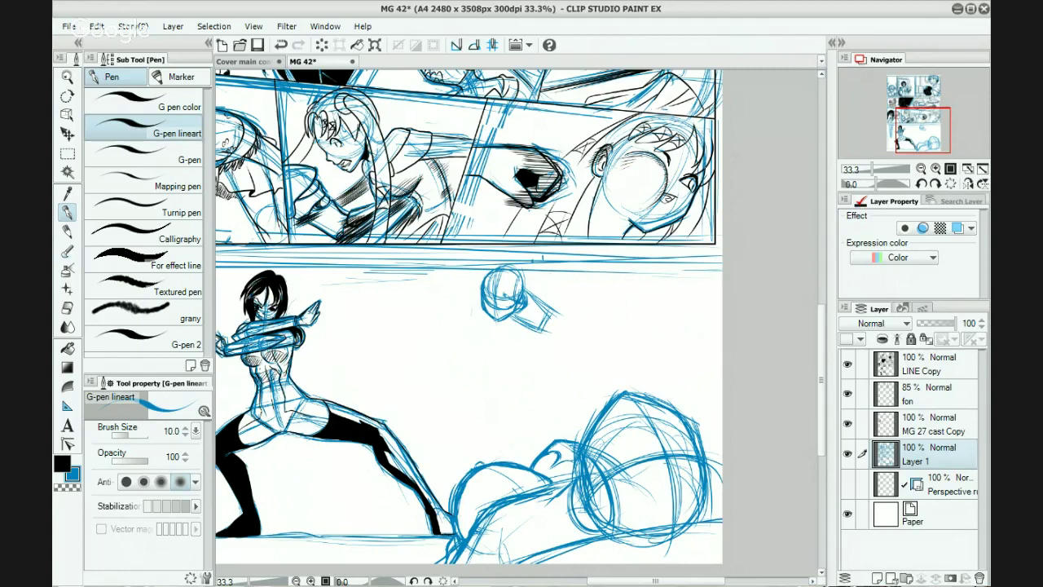
drag(526, 308, 554, 320)
drag(530, 311, 557, 326)
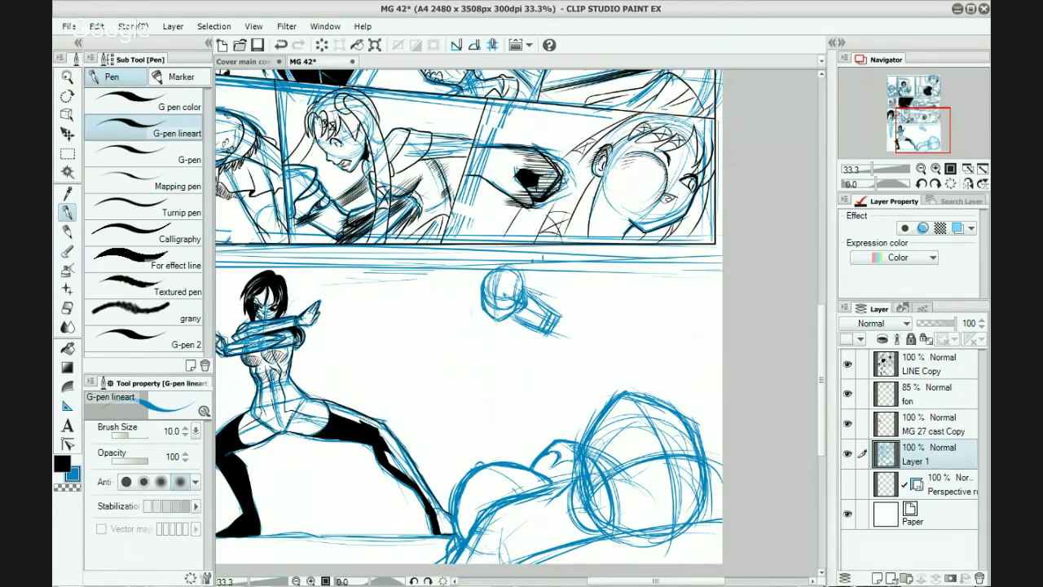
drag(517, 306, 612, 320)
drag(554, 336, 606, 332)
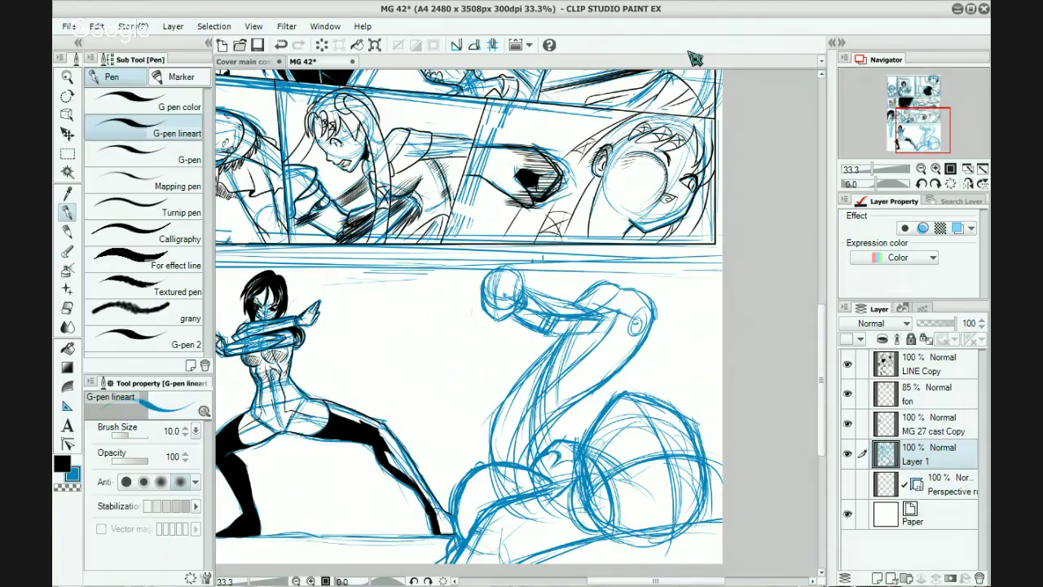
drag(822, 361, 822, 368)
scroll(828, 375, down, 2)
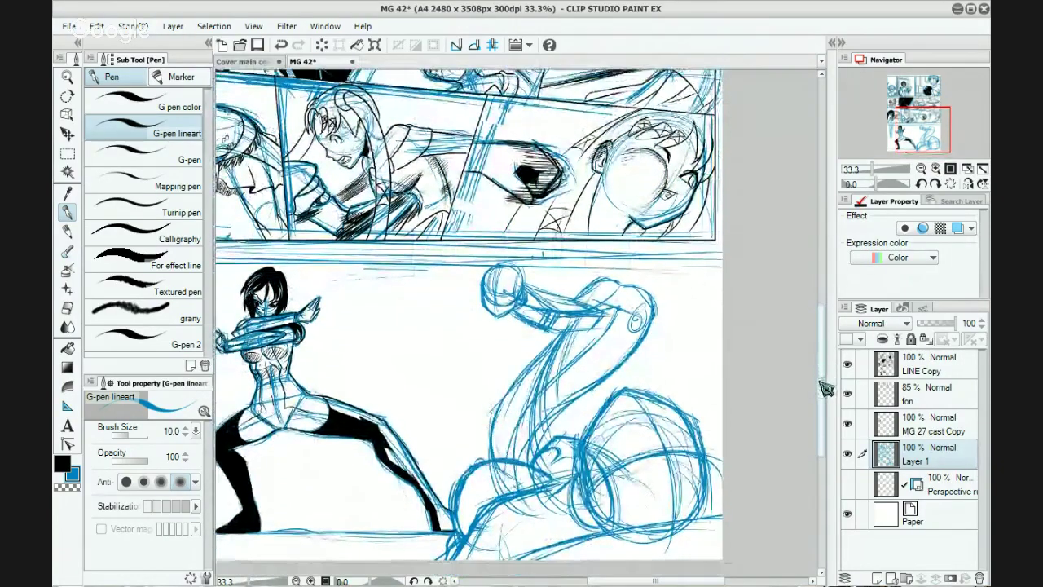
scroll(827, 394, up, 2)
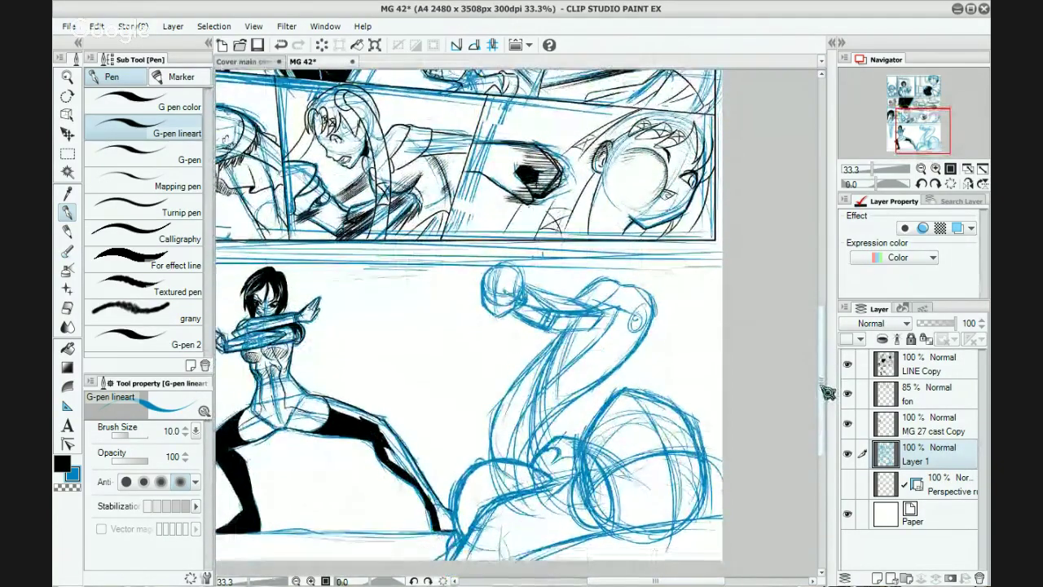
scroll(826, 392, up, 3)
scroll(826, 387, down, 3)
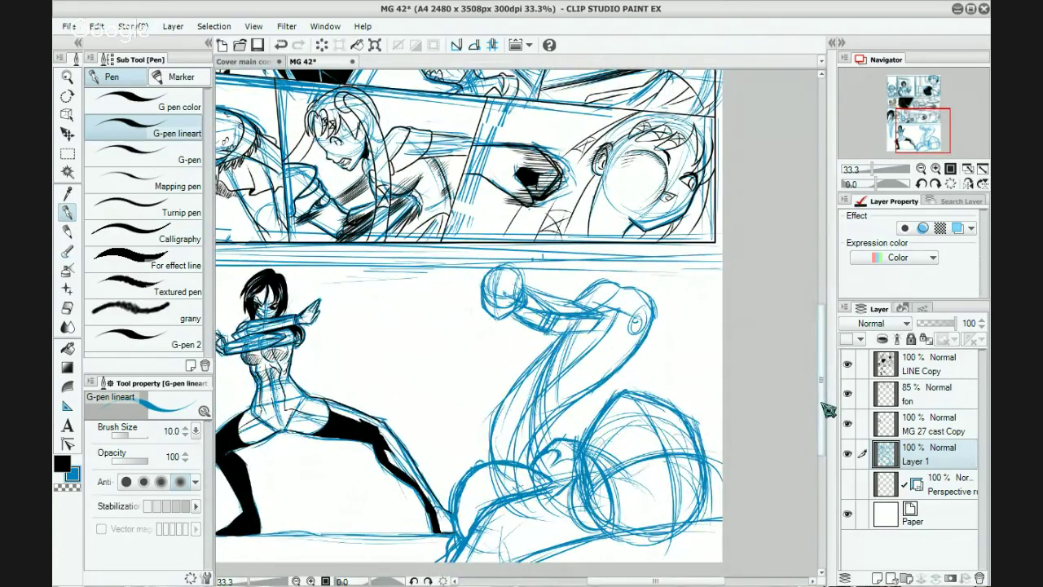
scroll(828, 408, up, 2)
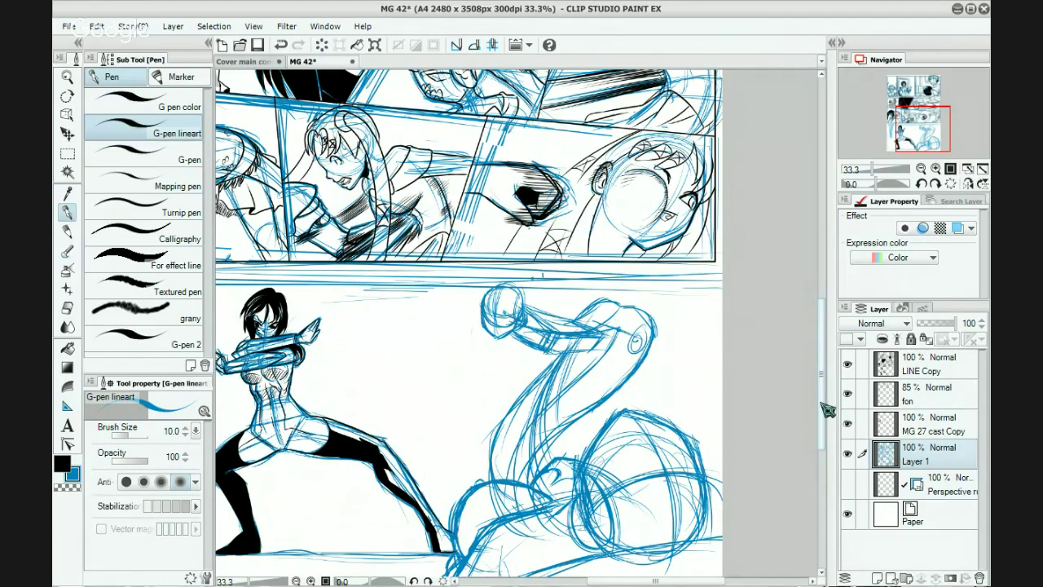
drag(821, 405, 821, 406)
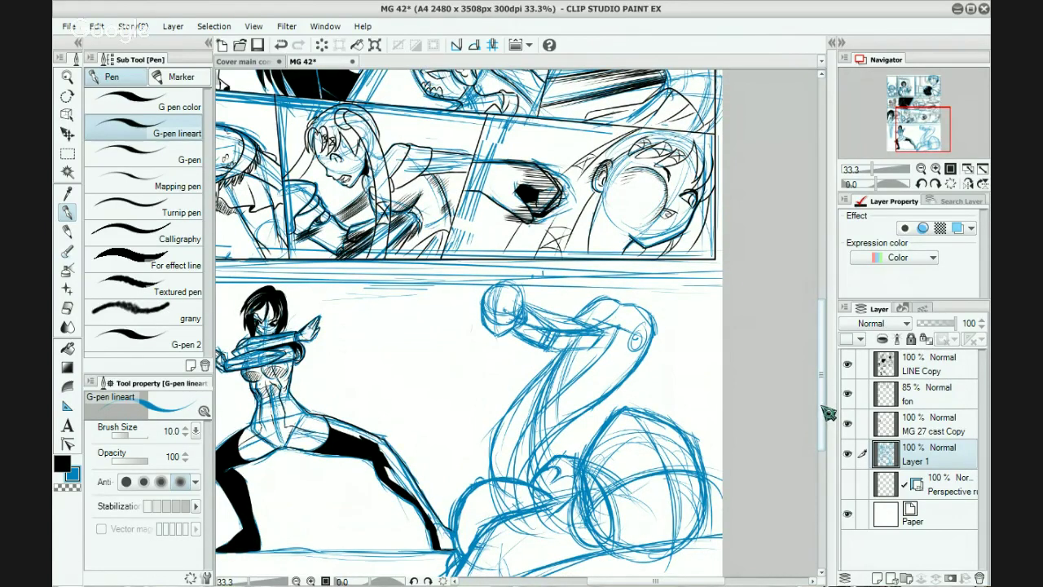
scroll(830, 410, up, 1)
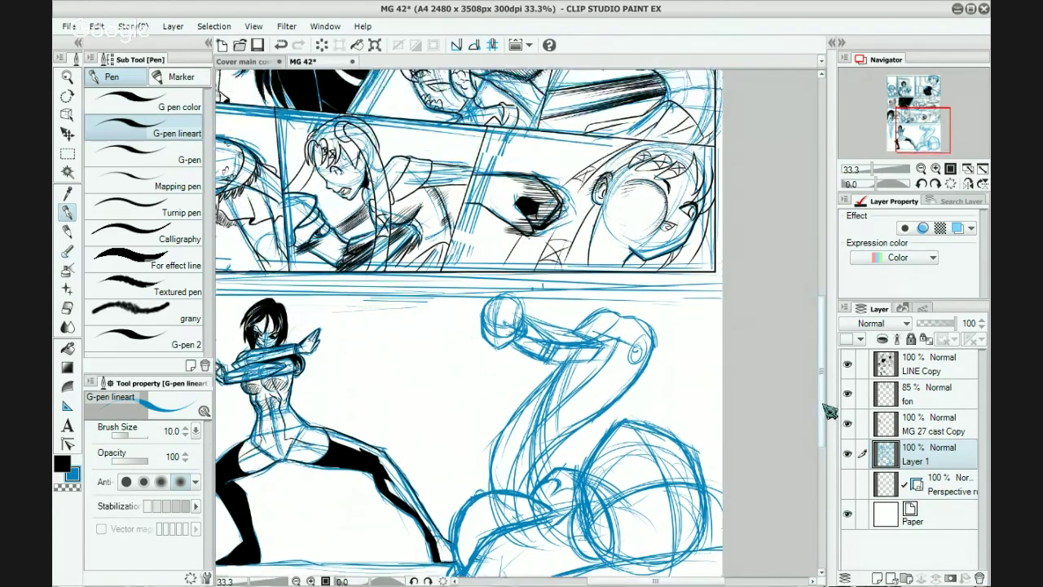
scroll(829, 411, up, 1)
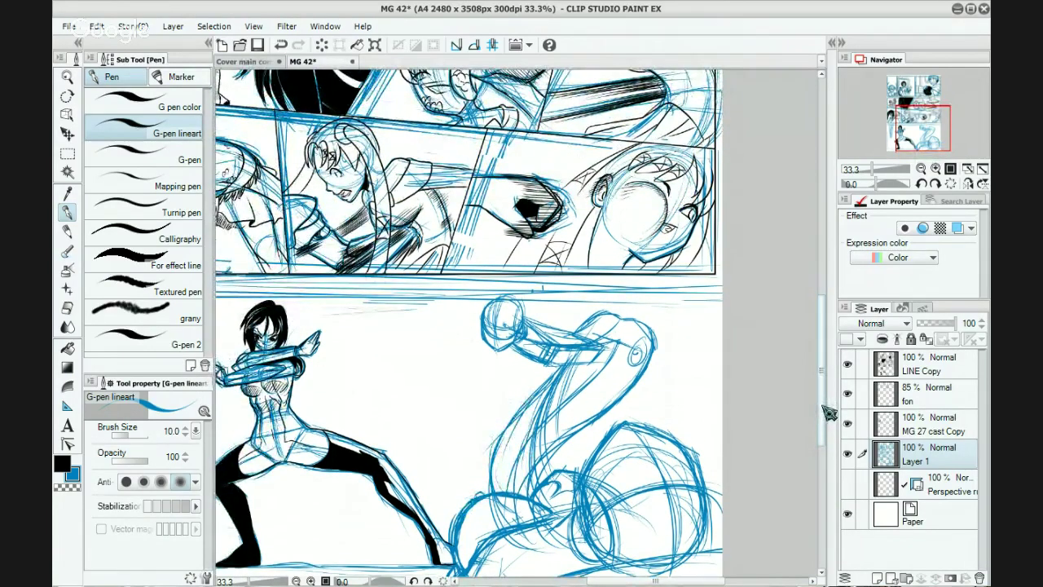
scroll(828, 414, down, 1)
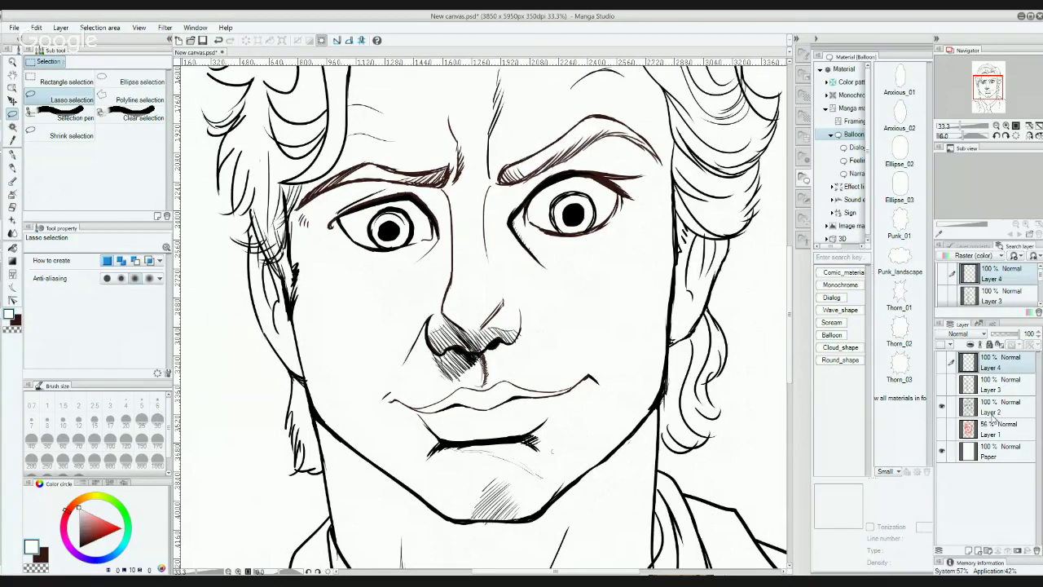
Step: On the portrait, make Layer 2 active and lasso around the left eye and its eyebrow
click(996, 416)
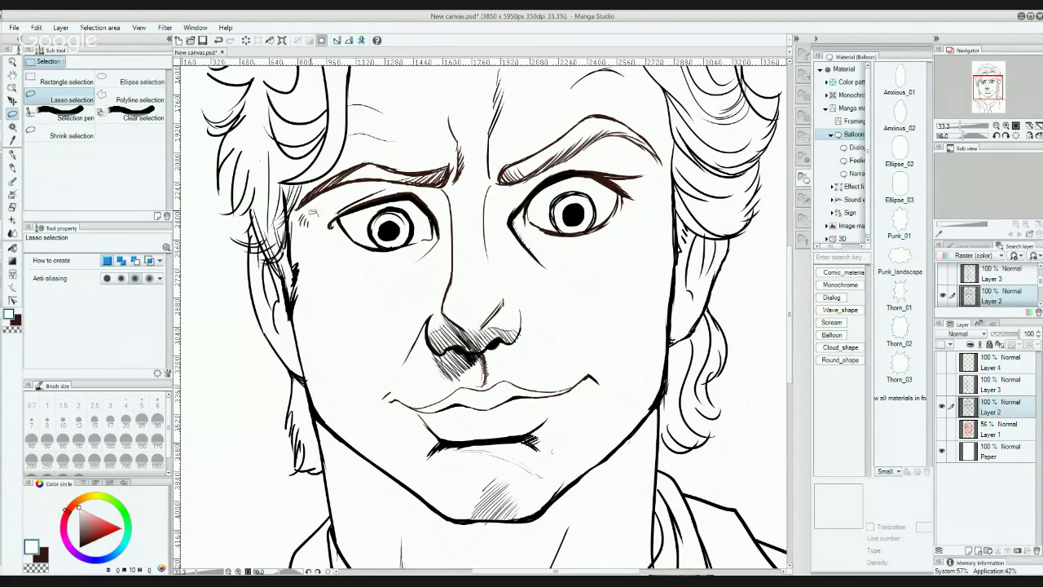
mouse_move(299, 200)
mouse_down()
mouse_move(342, 168)
mouse_move(440, 149)
mouse_move(457, 161)
mouse_move(439, 194)
mouse_up()
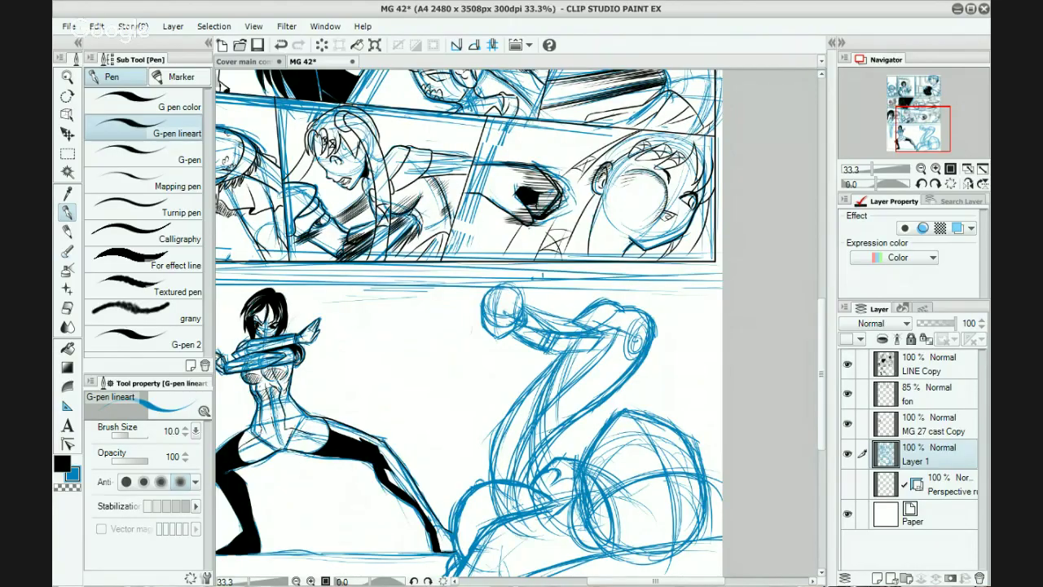
Step: On the comic page, add blue curves under the foreground figure's shoulder and through the large round form to the right page edge
mouse_move(513, 533)
mouse_down()
mouse_move(553, 550)
mouse_move(569, 533)
mouse_up()
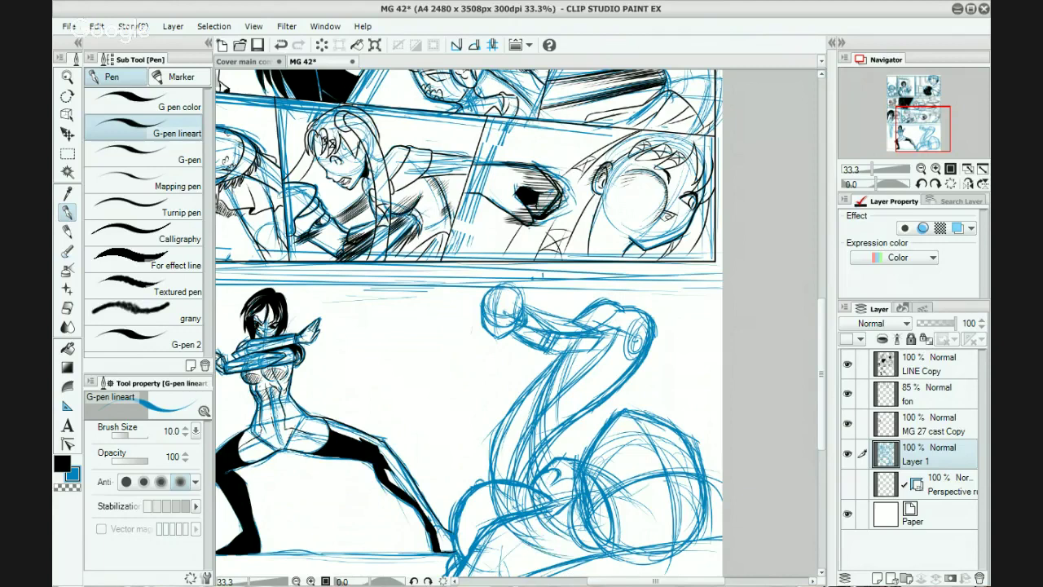
drag(824, 396, 825, 419)
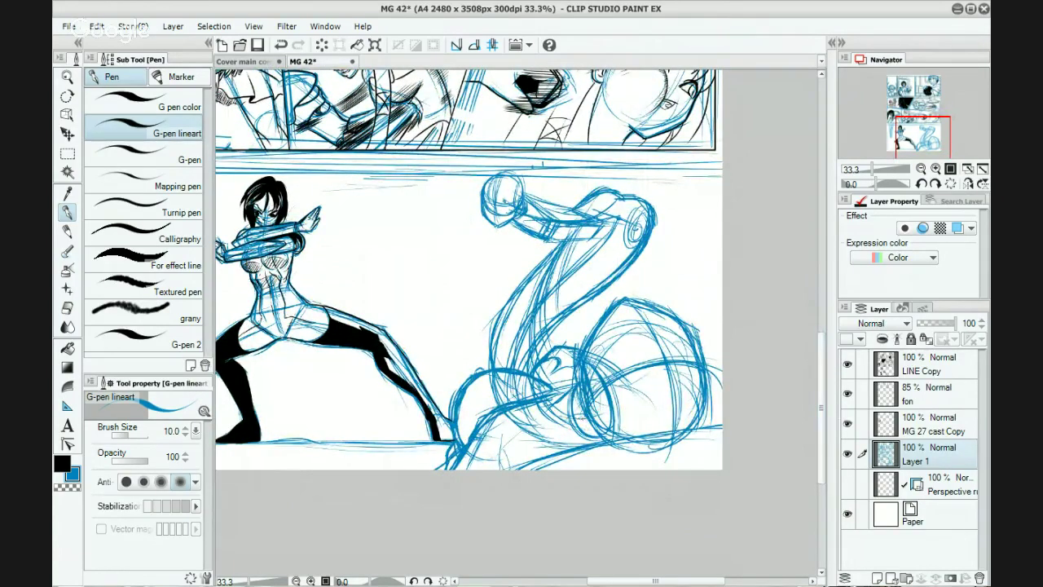
mouse_move(509, 377)
mouse_down()
mouse_move(525, 423)
mouse_move(603, 412)
mouse_up()
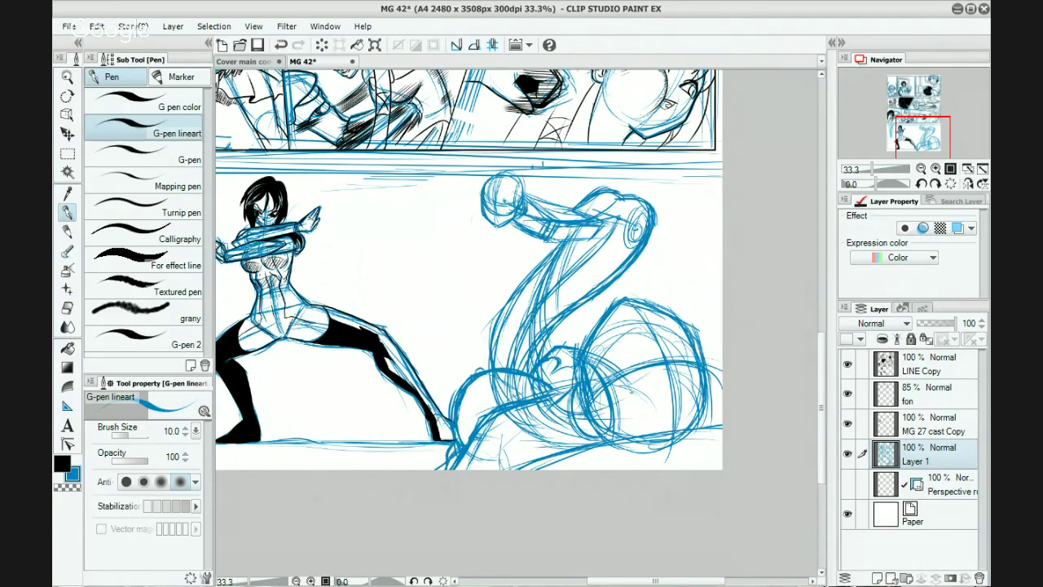
drag(613, 406, 722, 355)
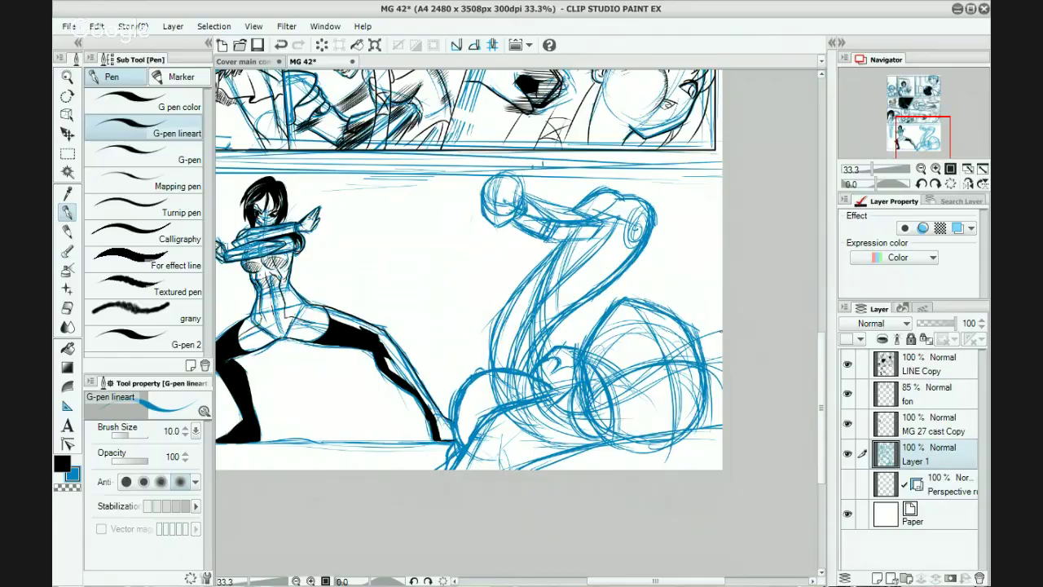
drag(622, 404, 651, 377)
drag(701, 345, 724, 337)
drag(667, 358, 722, 334)
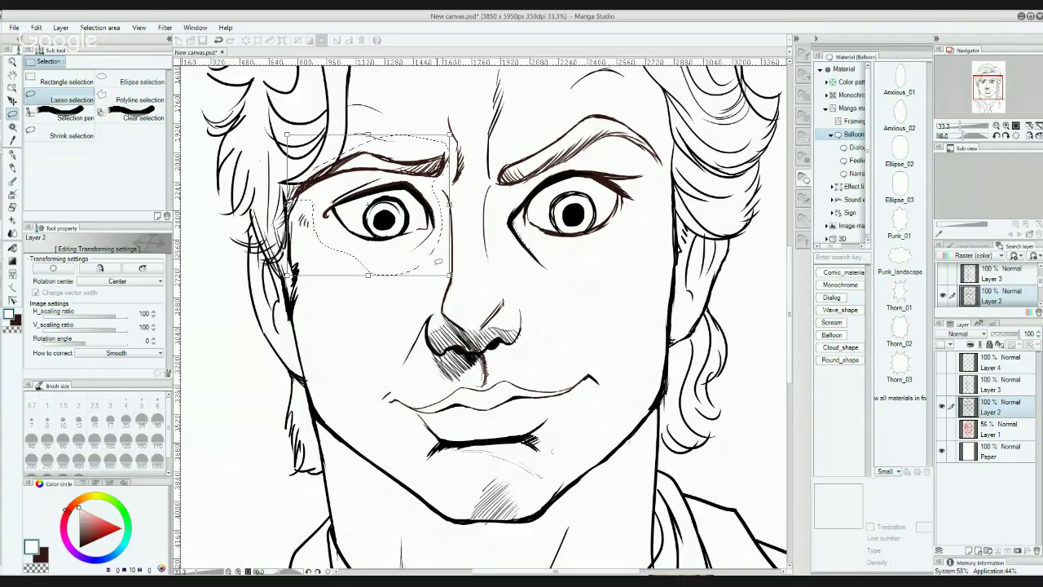
Step: Apply the transform that shifts the portrait's left eye and eyebrow slightly up and left, and clear the selection
drag(438, 263, 436, 266)
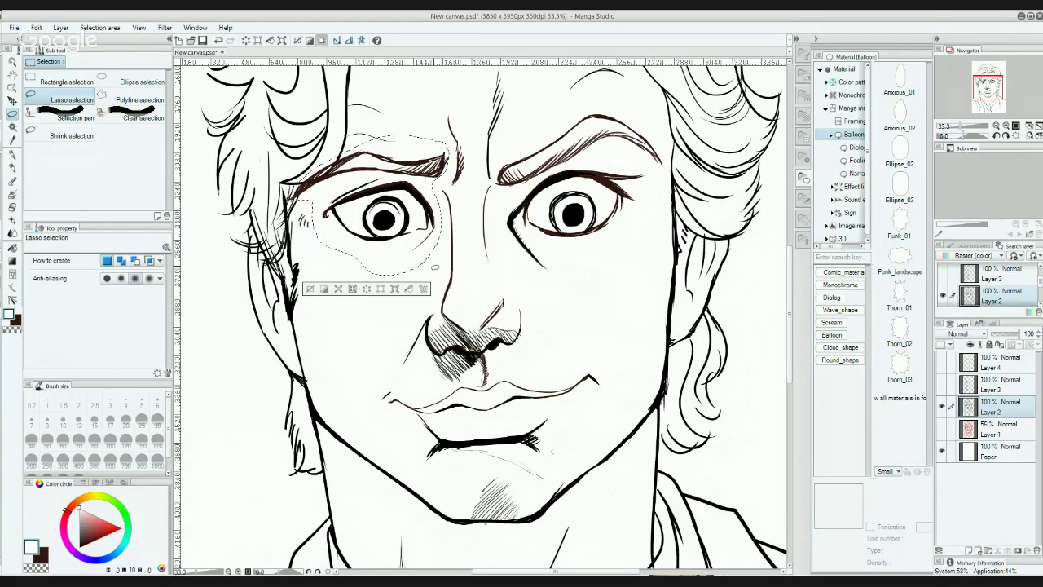
key(ctrl+d)
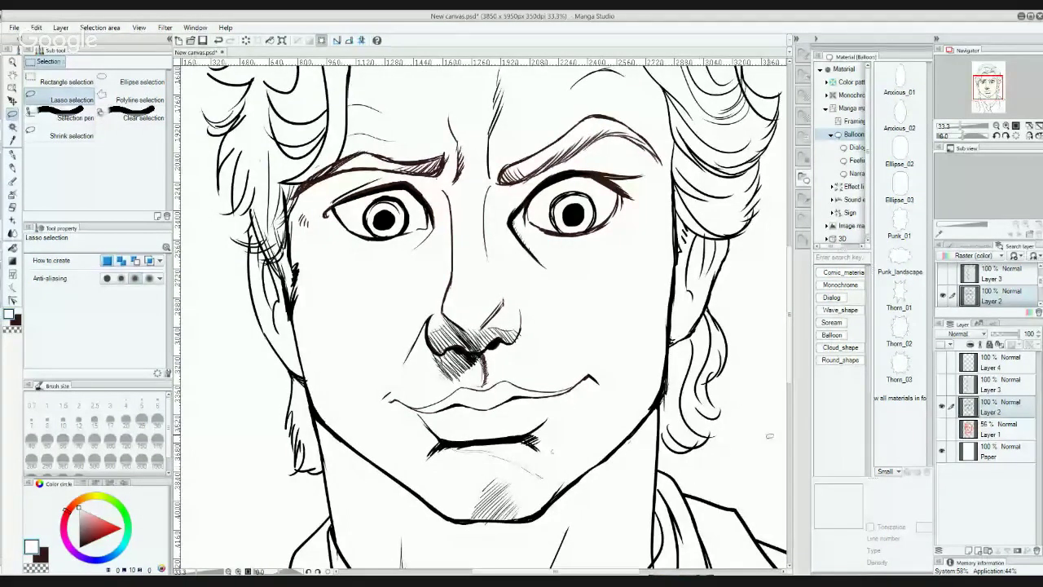
Step: Create a new layer above Layer 4 with the ink and sketch layers hidden, and set the Darker pencil's colour to red
click(12, 168)
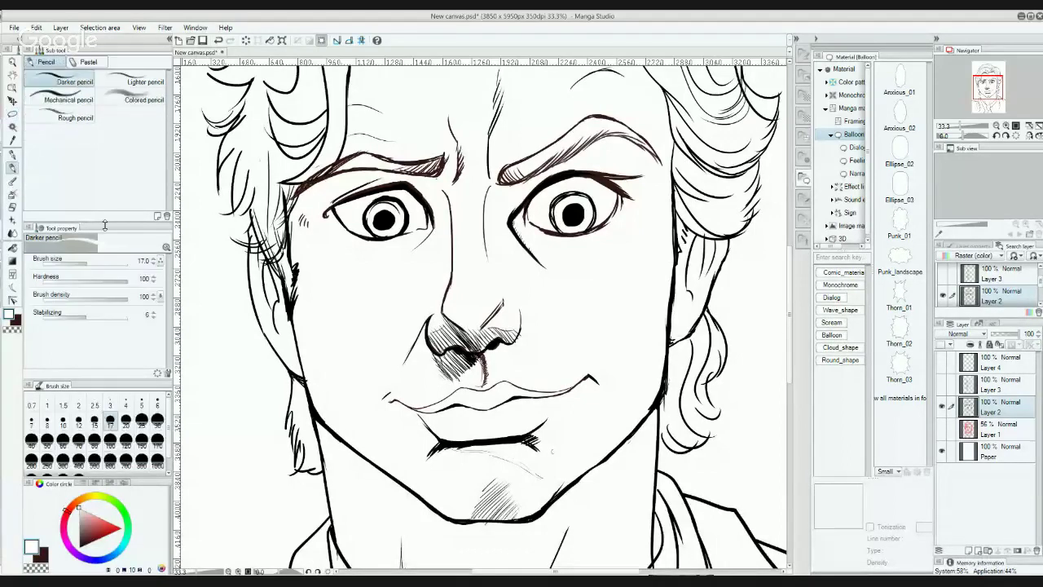
click(942, 407)
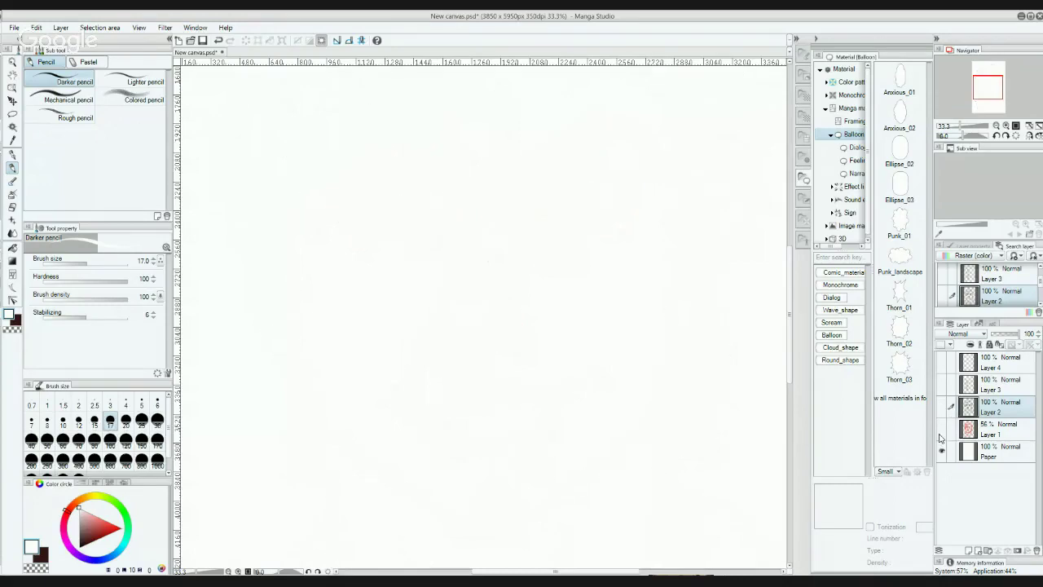
click(942, 429)
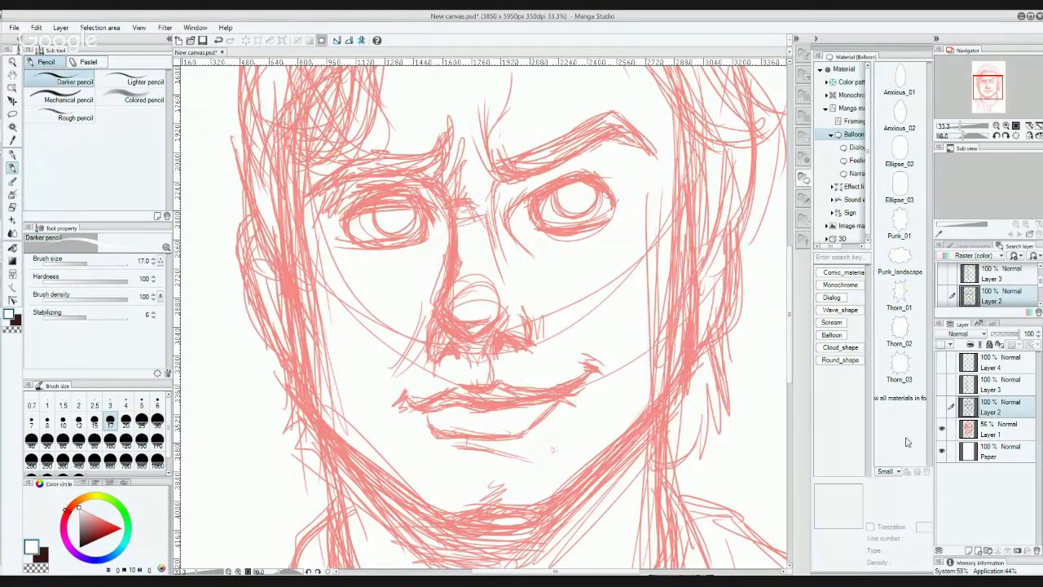
click(943, 429)
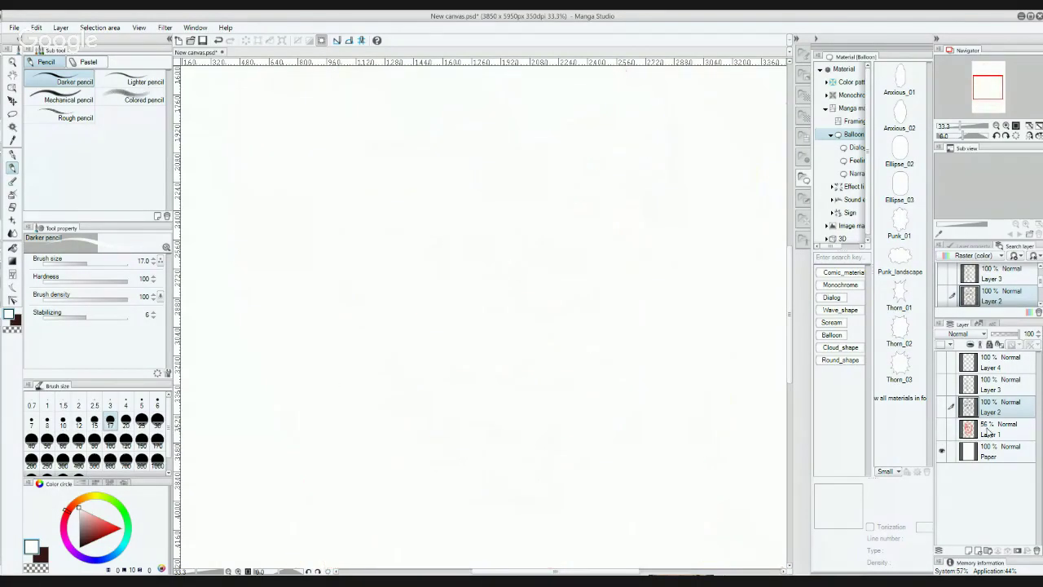
click(990, 363)
click(968, 551)
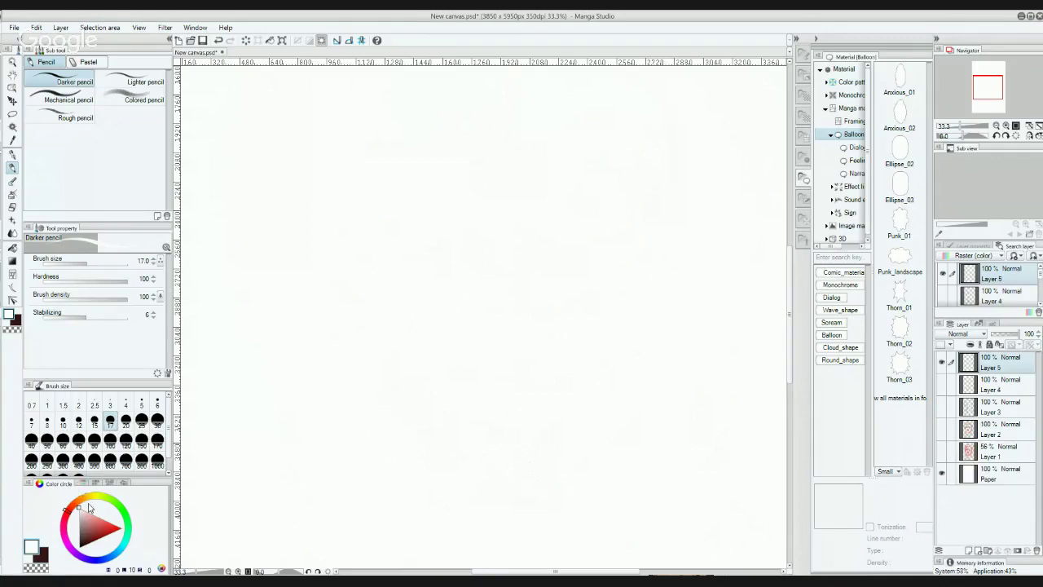
click(107, 528)
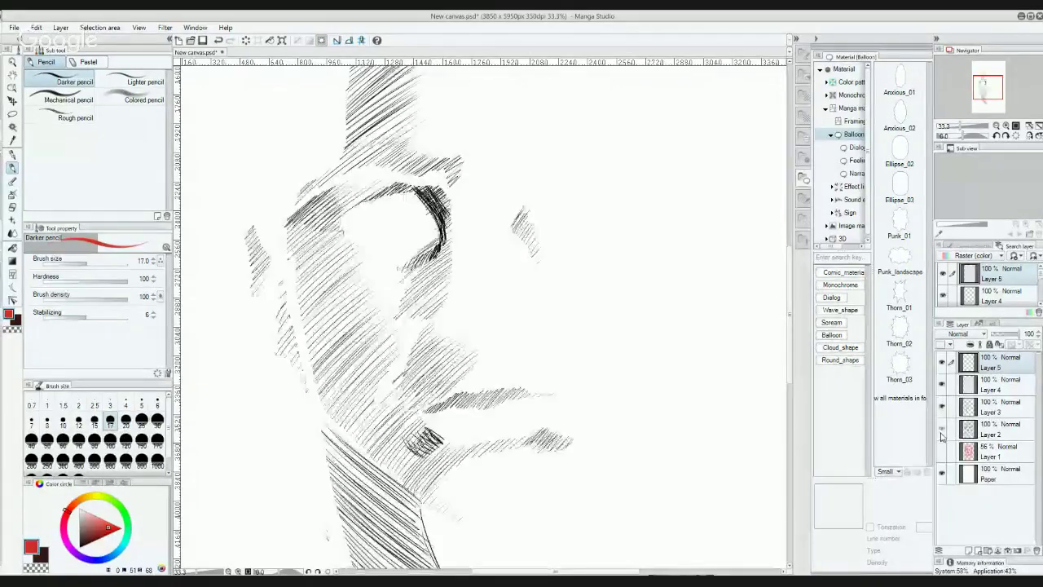
Step: Make the Layer 2 line art and the Layer 1 red sketch visible again and view the whole portrait
click(941, 429)
click(941, 451)
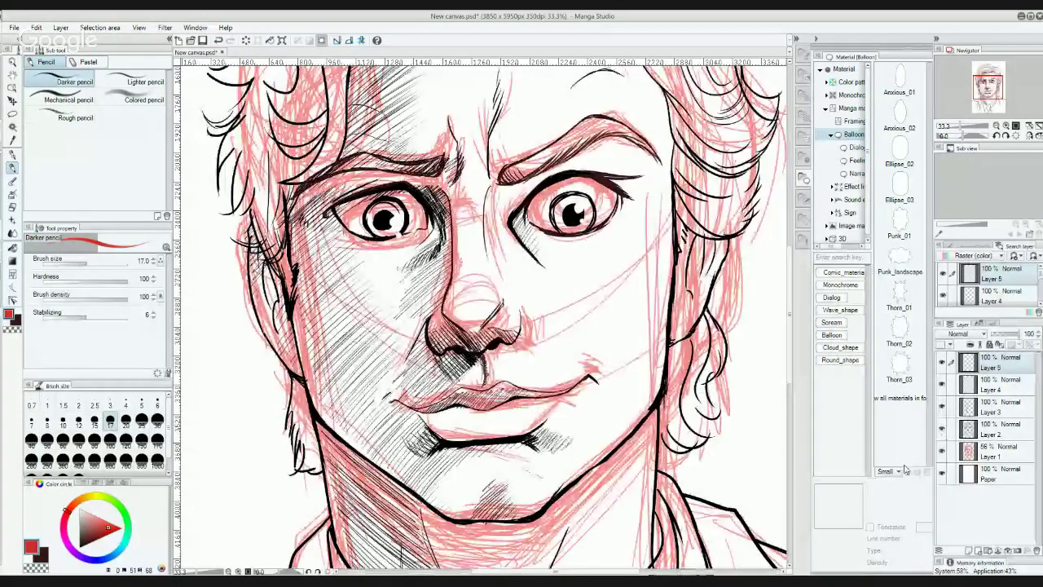
click(942, 451)
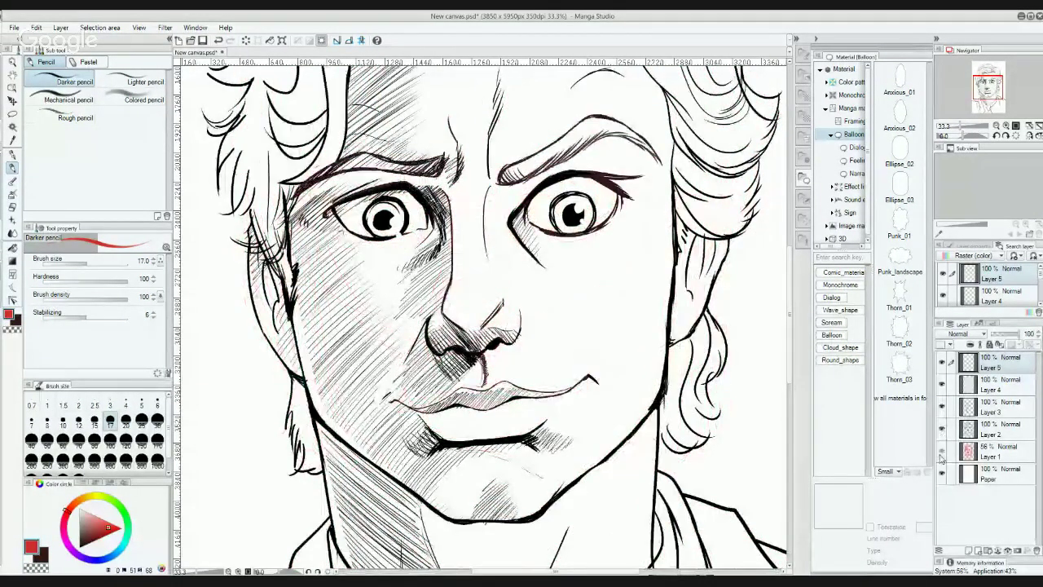
click(942, 451)
scroll(675, 445, down, 1)
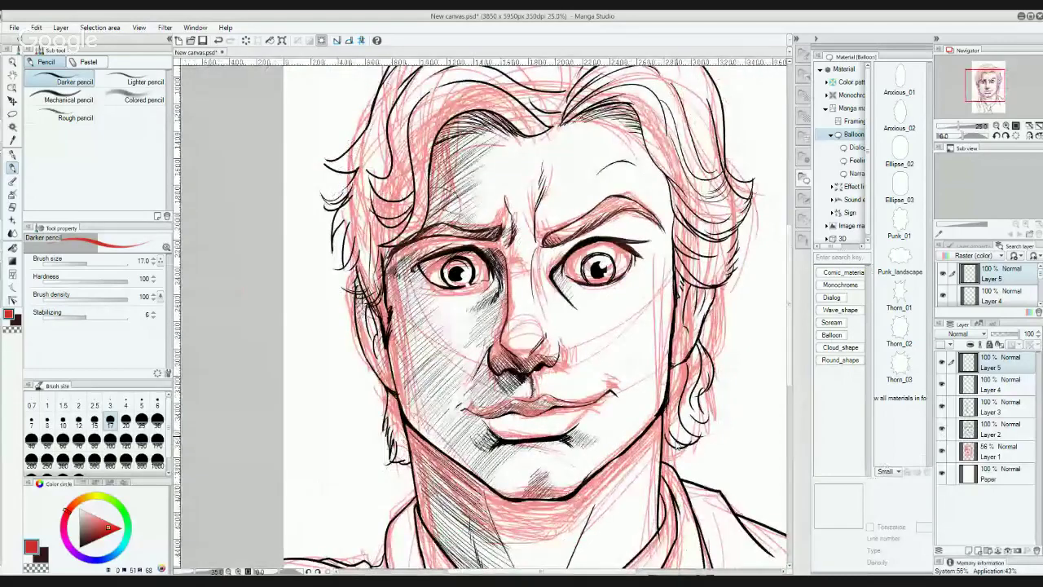
scroll(676, 438, down, 2)
drag(676, 438, 539, 371)
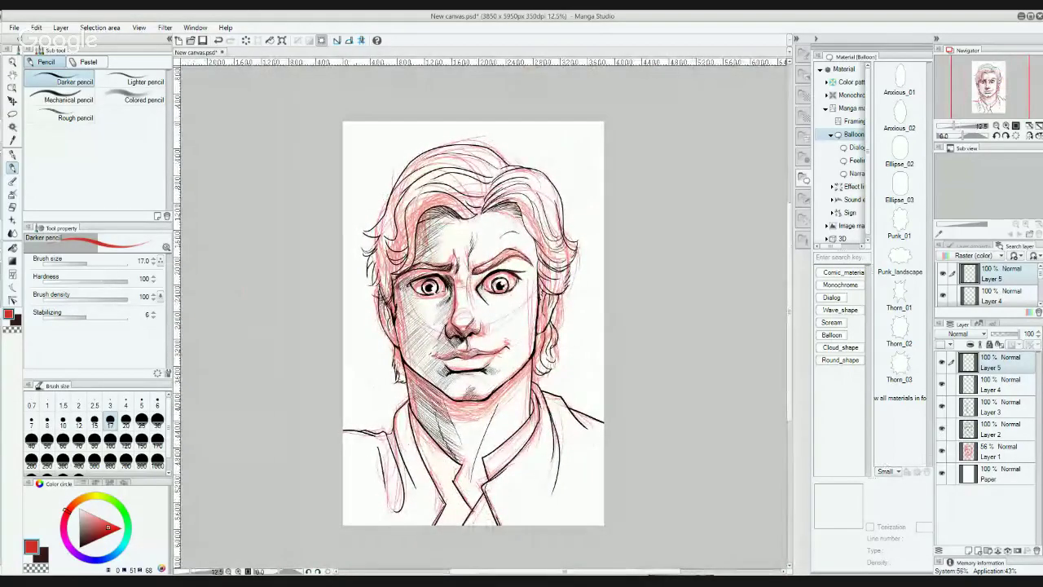